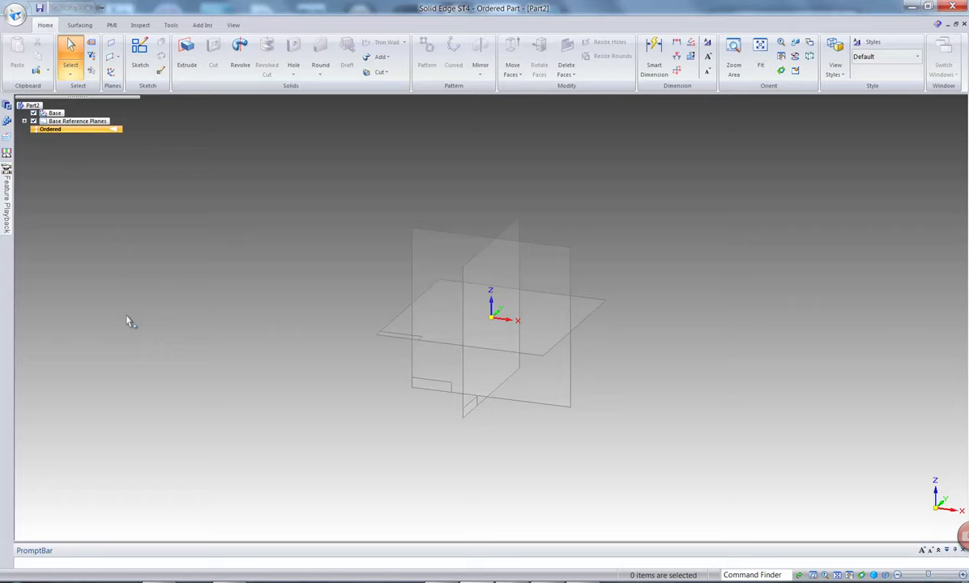
Step: Start a Revolve sketch on the vertical XZ reference plane and check the flange's section dimensions in the PDF-XChange Viewer drawing
{"action": "left_click", "coordinate": [240, 55]}
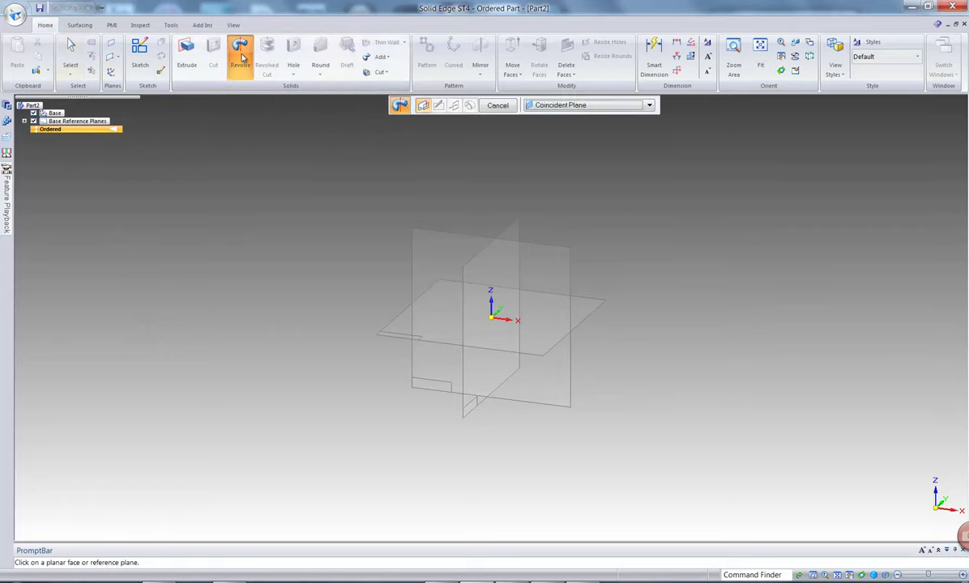
{"action": "left_click", "coordinate": [451, 260]}
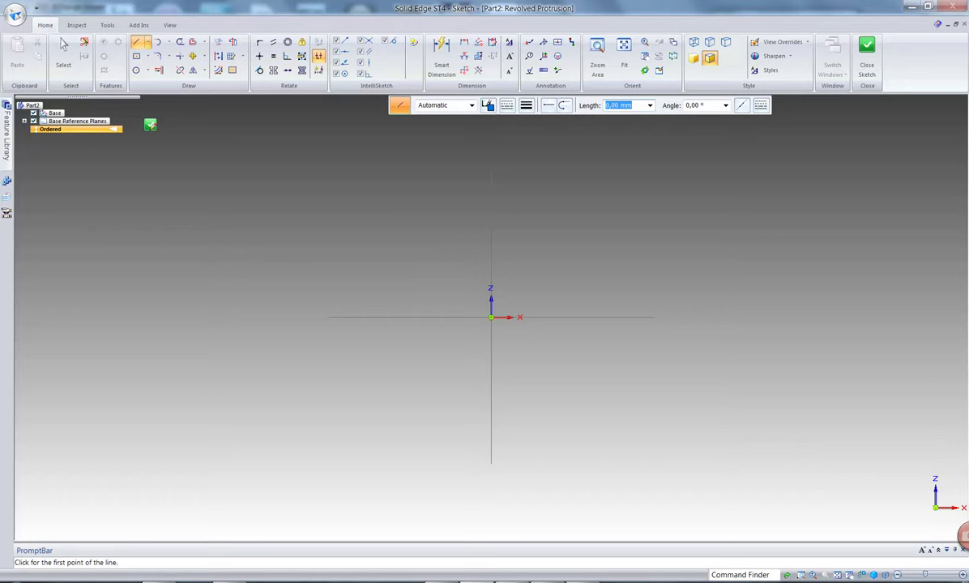
{"action": "mouse_move", "coordinate": [511, 580]}
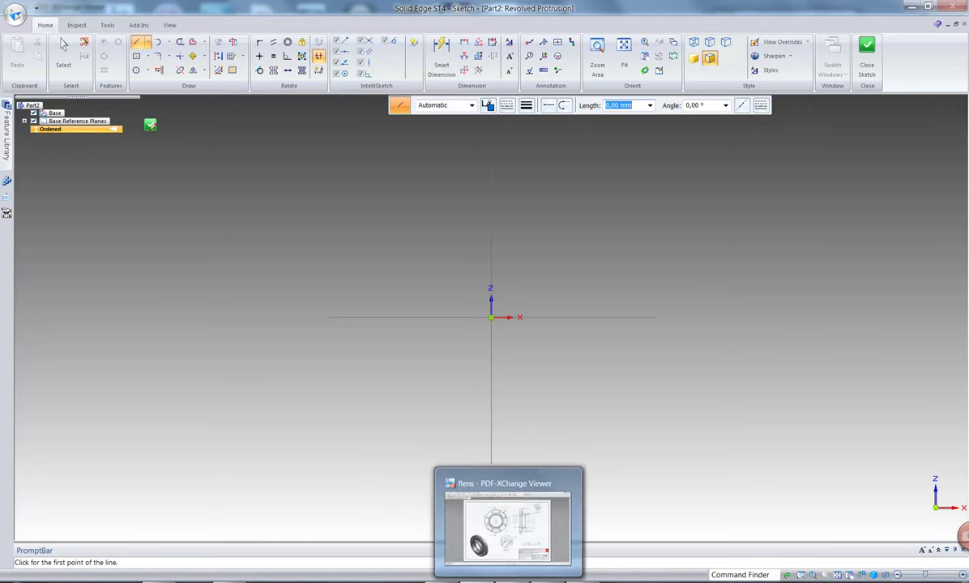
{"action": "left_click", "coordinate": [511, 527]}
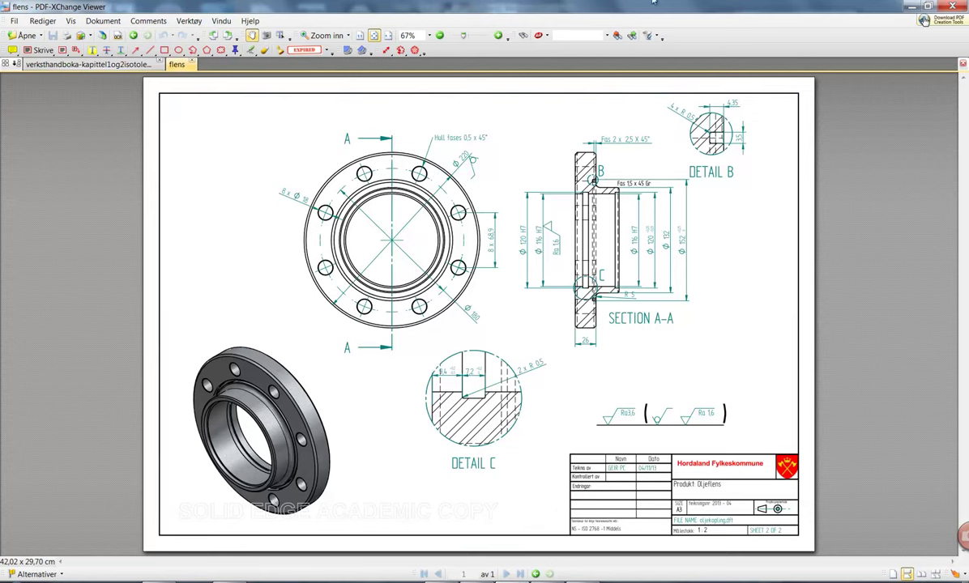
{"action": "left_click", "coordinate": [469, 35]}
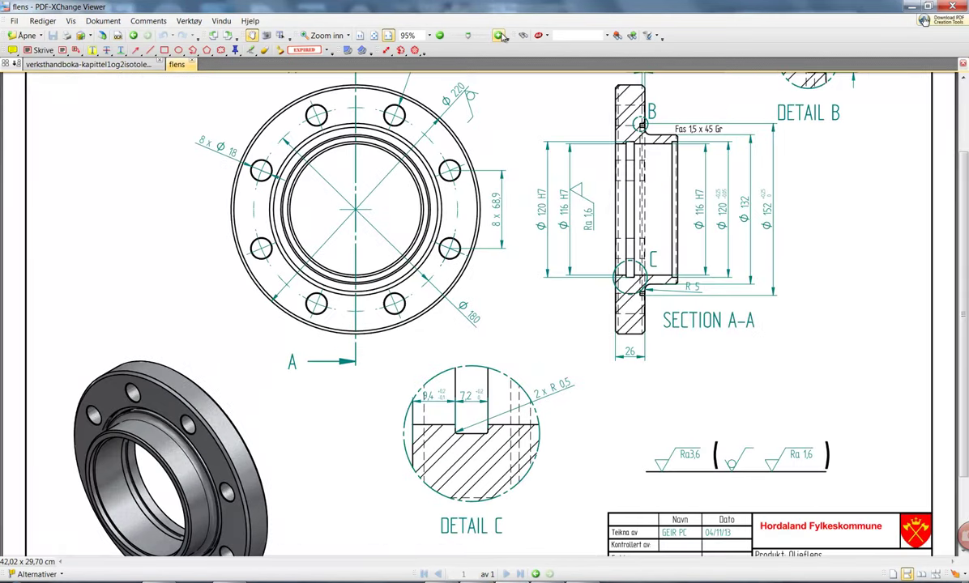
{"action": "scroll", "coordinate": [780, 252], "scroll_direction": "up", "scroll_amount": 2}
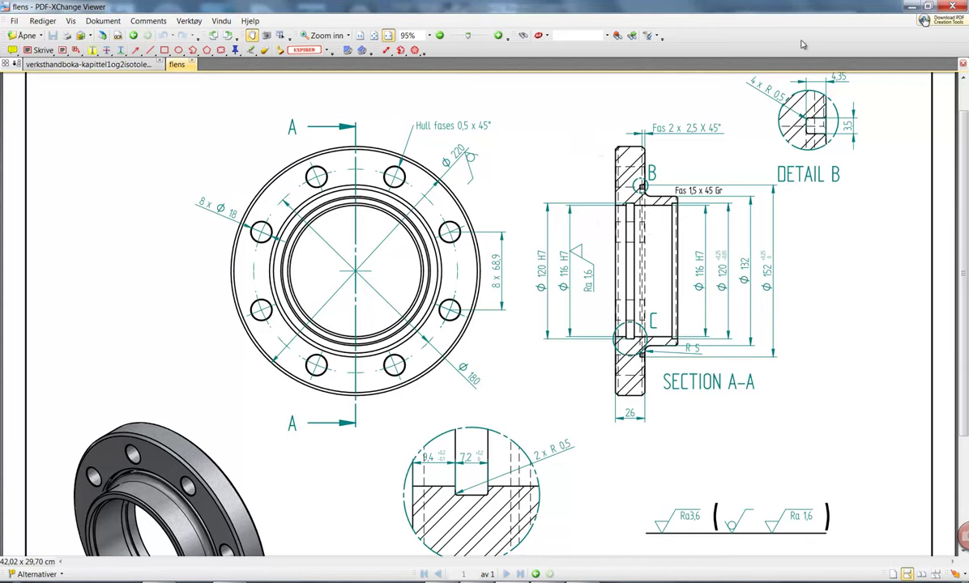
{"action": "left_click", "coordinate": [911, 7]}
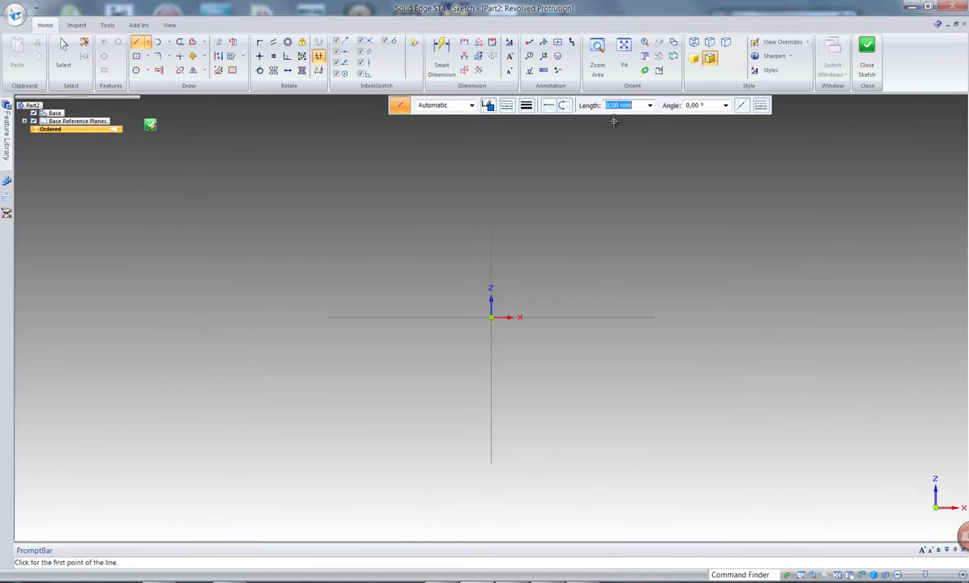
Step: Sketch a horizontal bore line above the X axis and an upright flange rim at its left end, about 12 mm wide
{"action": "left_click", "coordinate": [138, 42]}
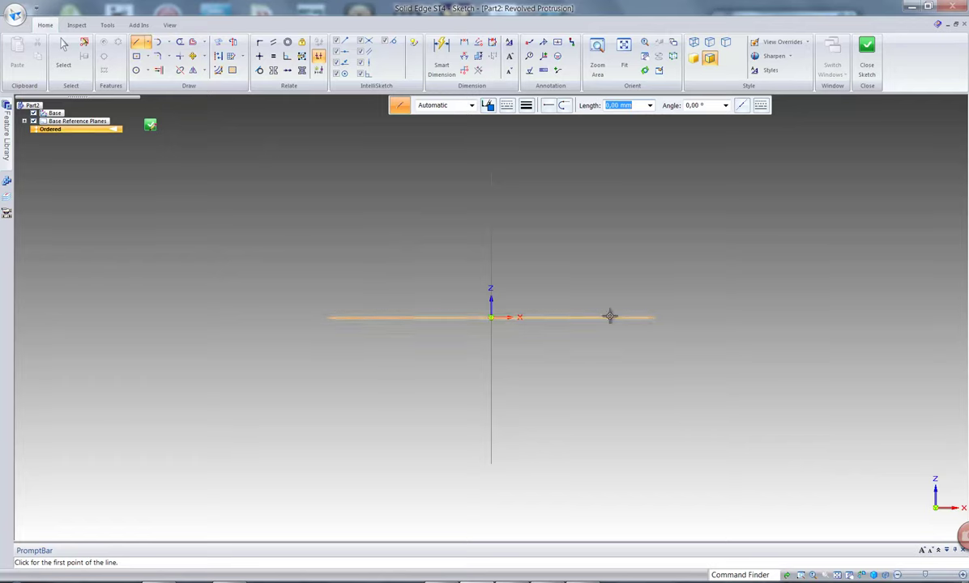
{"action": "left_click", "coordinate": [609, 270]}
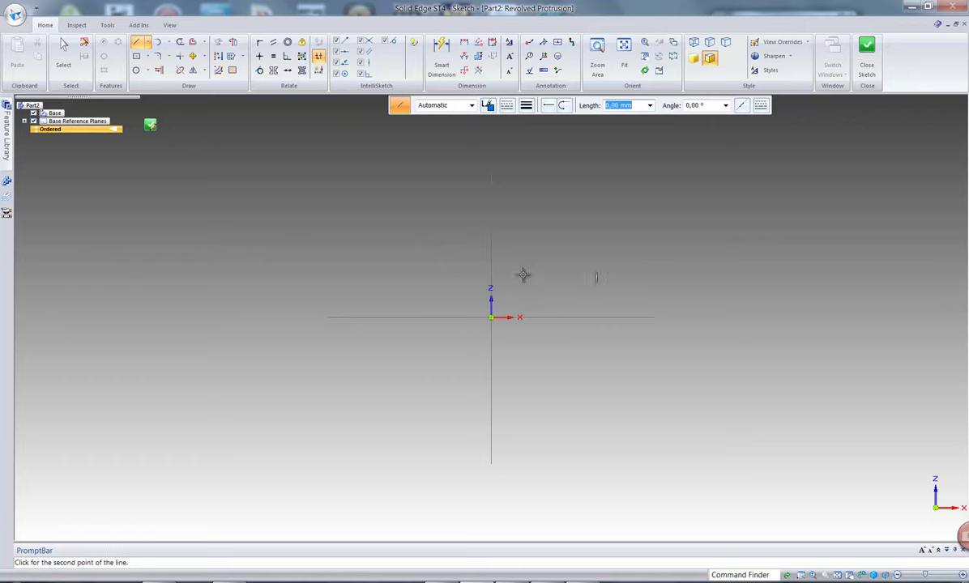
{"action": "left_click", "coordinate": [354, 270]}
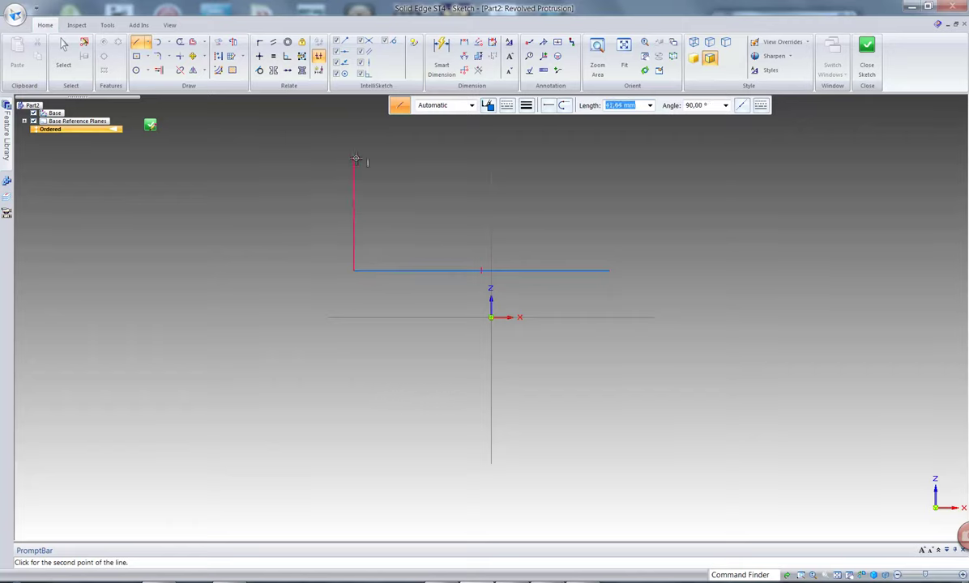
{"action": "scroll", "coordinate": [355, 158], "scroll_direction": "down", "scroll_amount": 2}
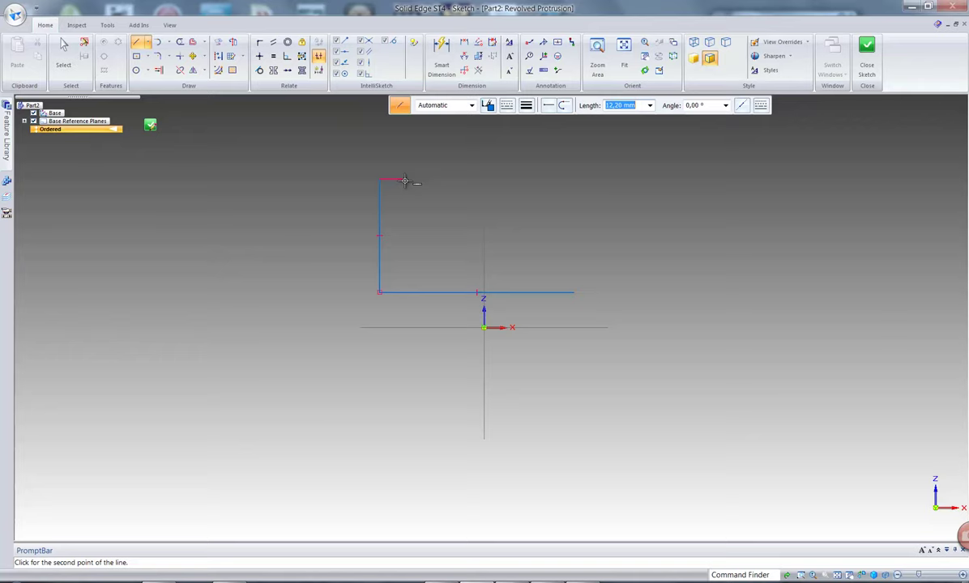
{"action": "left_click", "coordinate": [404, 180]}
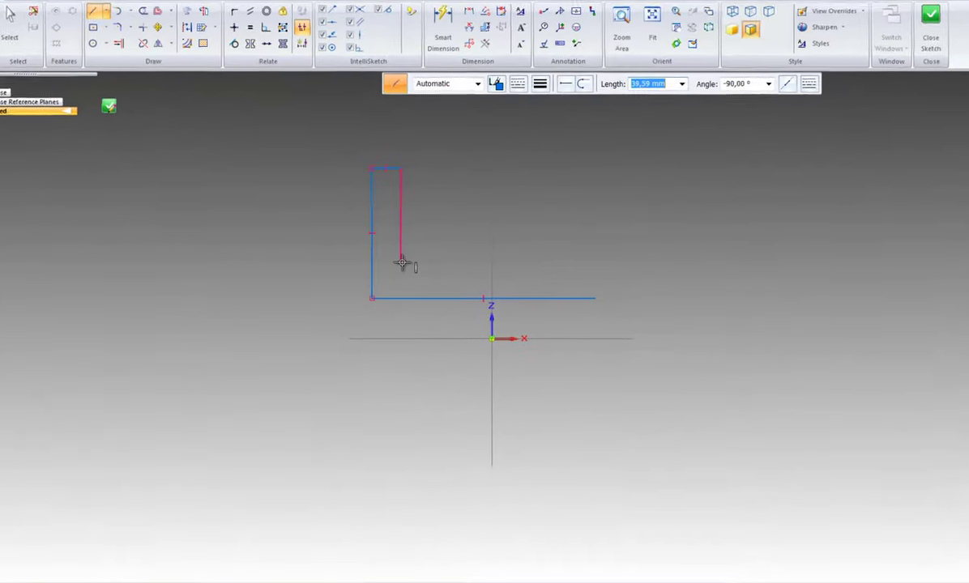
{"action": "left_click", "coordinate": [396, 262]}
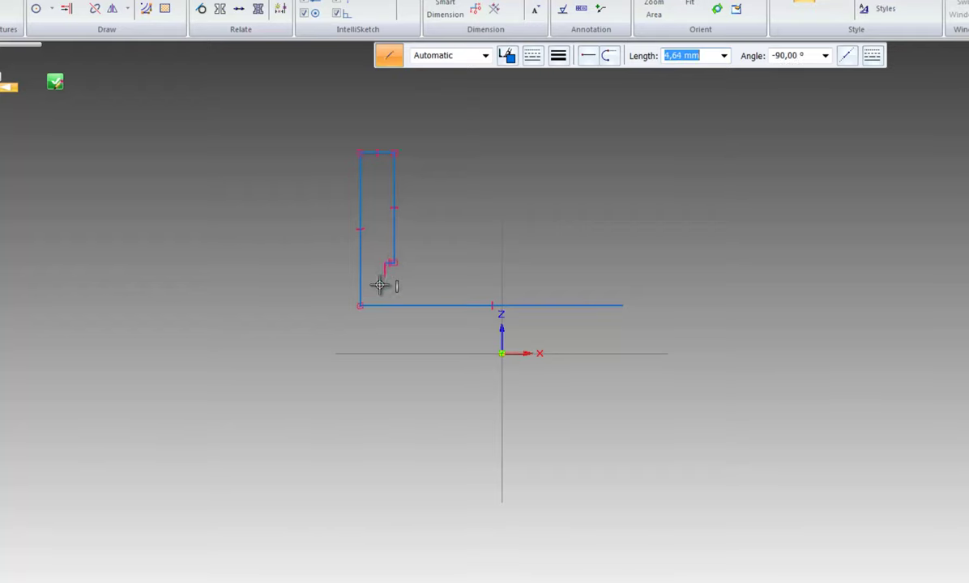
Step: Add a groove about 3.4 mm deep in the rim's inner side and close the profile with a hub about 82 mm long
{"action": "scroll", "coordinate": [378, 282], "scroll_direction": "up", "scroll_amount": 3}
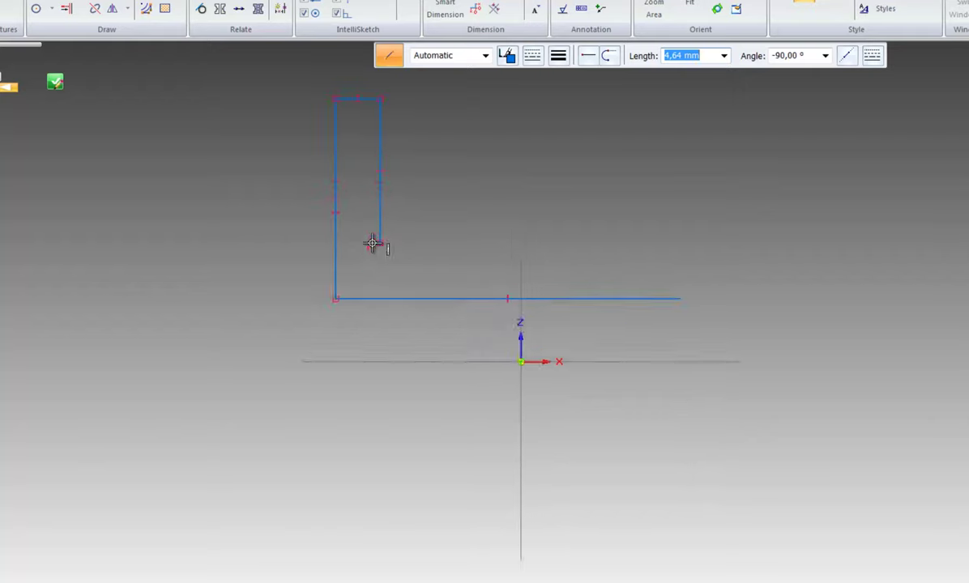
{"action": "scroll", "coordinate": [372, 243], "scroll_direction": "up", "scroll_amount": 3}
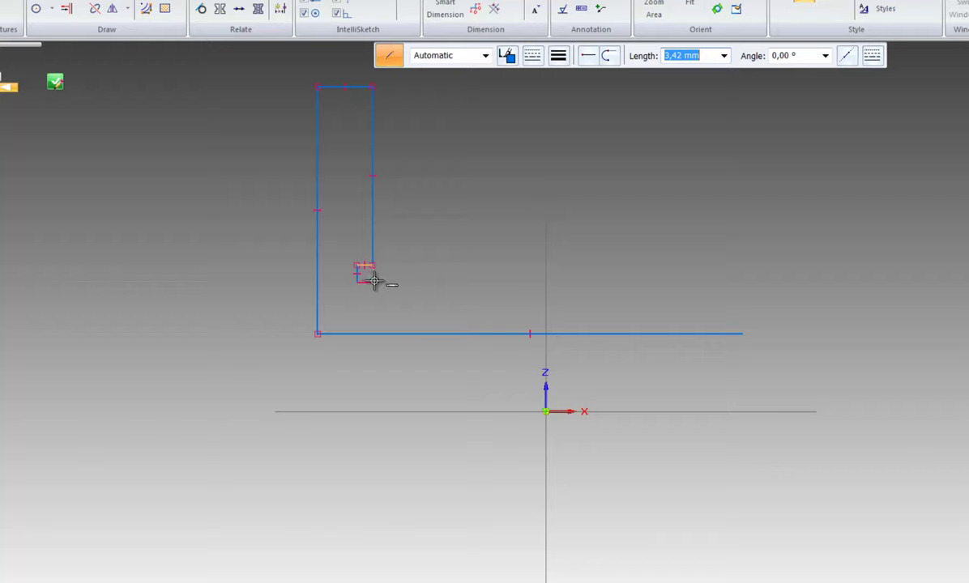
{"action": "left_click", "coordinate": [372, 282]}
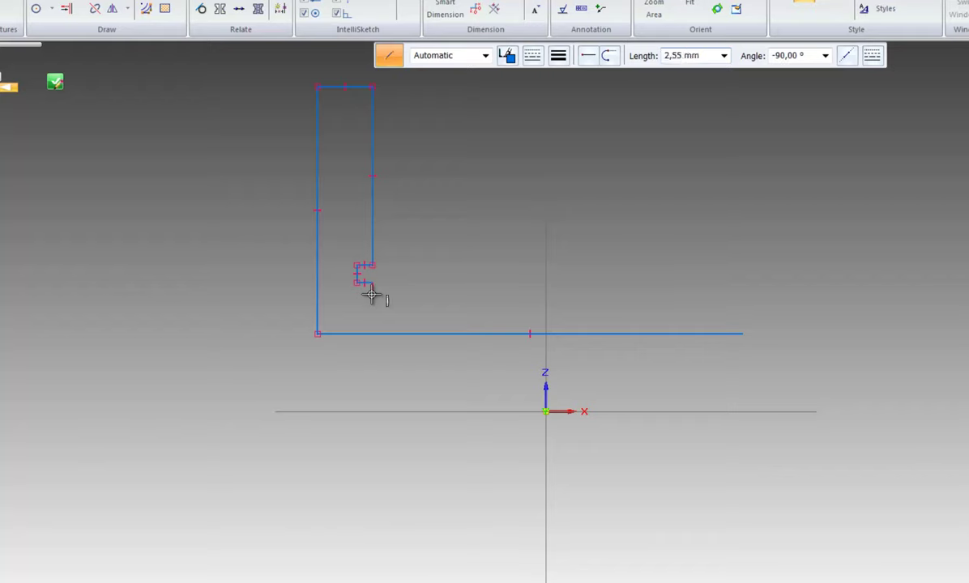
{"action": "left_click", "coordinate": [371, 295]}
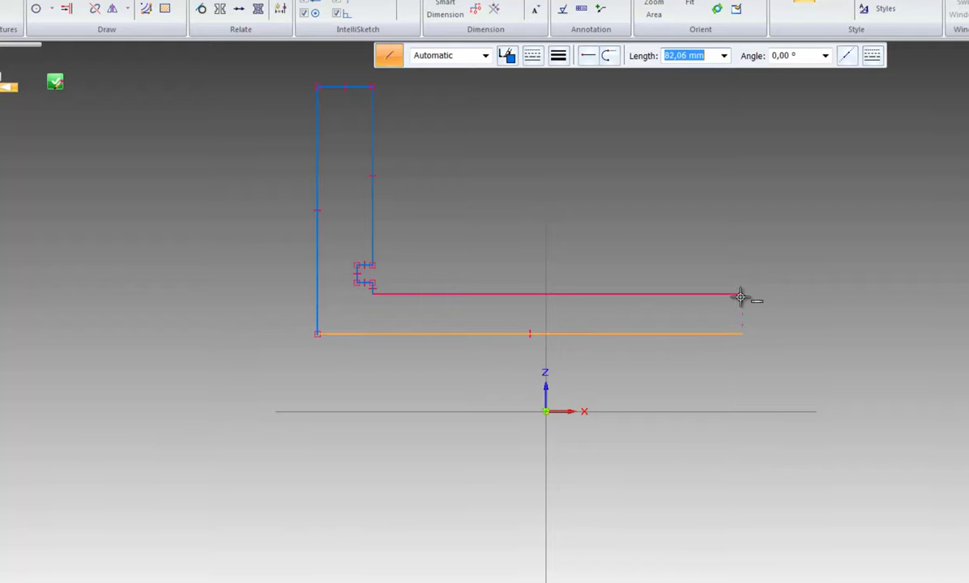
{"action": "left_click", "coordinate": [741, 295]}
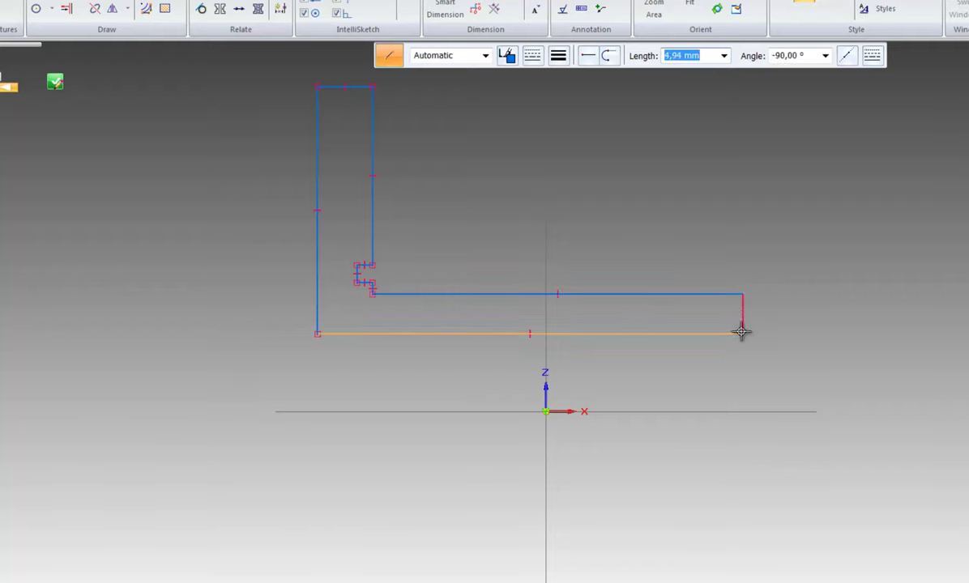
{"action": "left_click", "coordinate": [741, 333]}
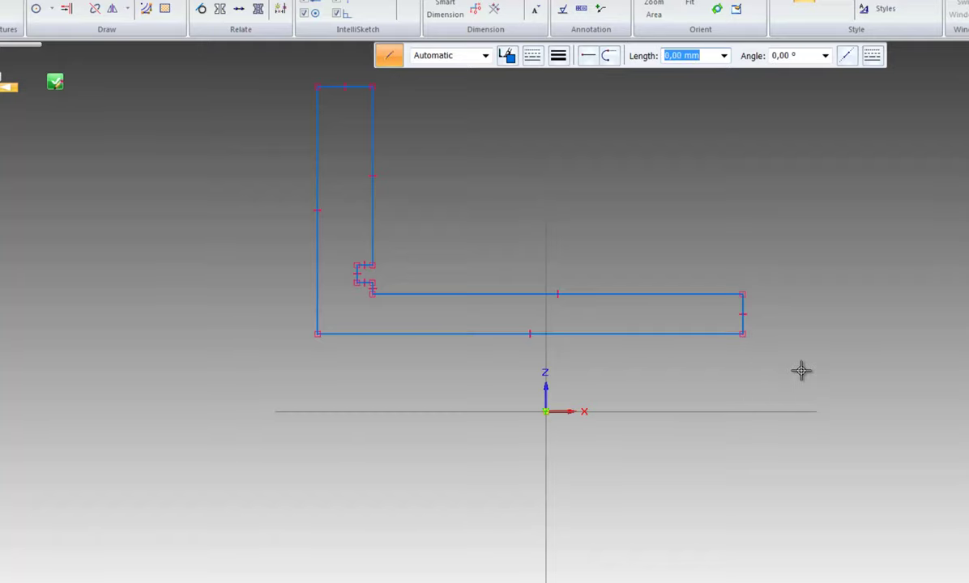
Step: Connect the midpoint of the profile's bottom line to the vertical reference plane line
{"action": "scroll", "coordinate": [801, 371], "scroll_direction": "up", "scroll_amount": 3}
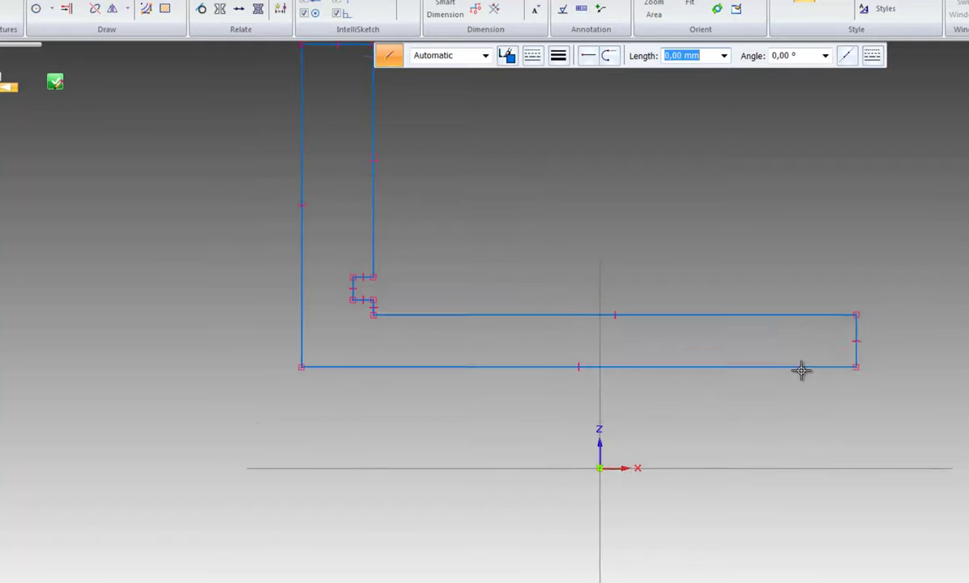
{"action": "scroll", "coordinate": [800, 371], "scroll_direction": "up", "scroll_amount": 2}
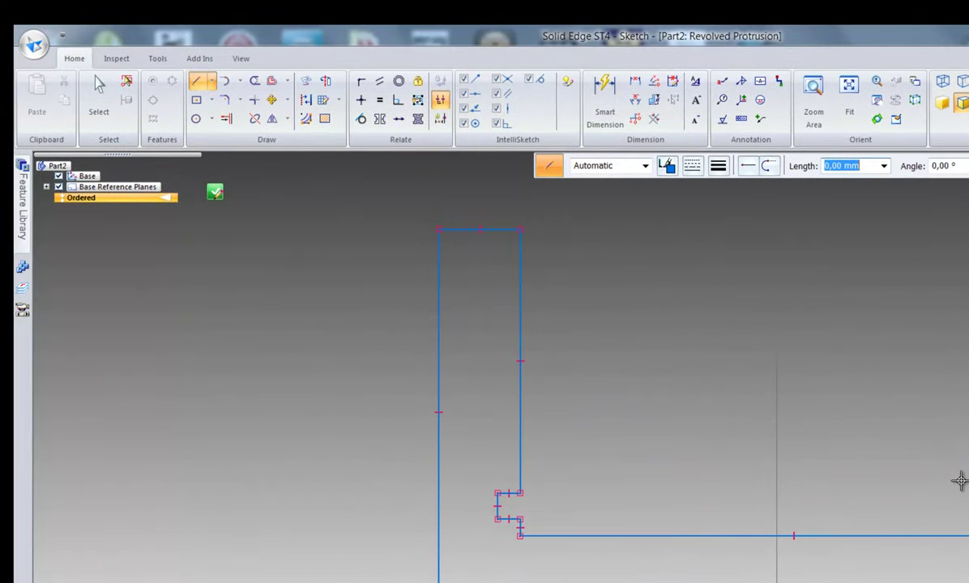
{"action": "scroll", "coordinate": [899, 375], "scroll_direction": "down", "scroll_amount": 2}
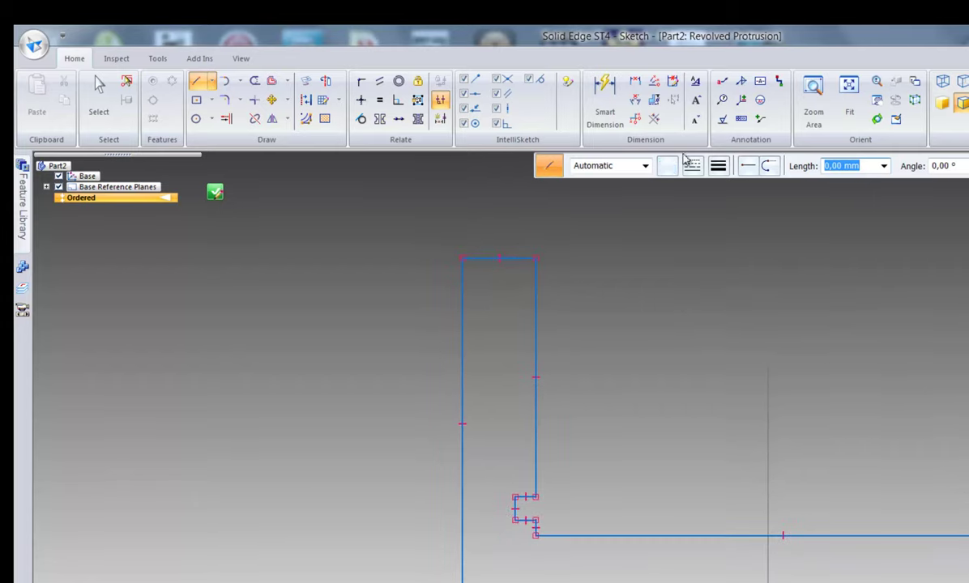
{"action": "left_click", "coordinate": [361, 85]}
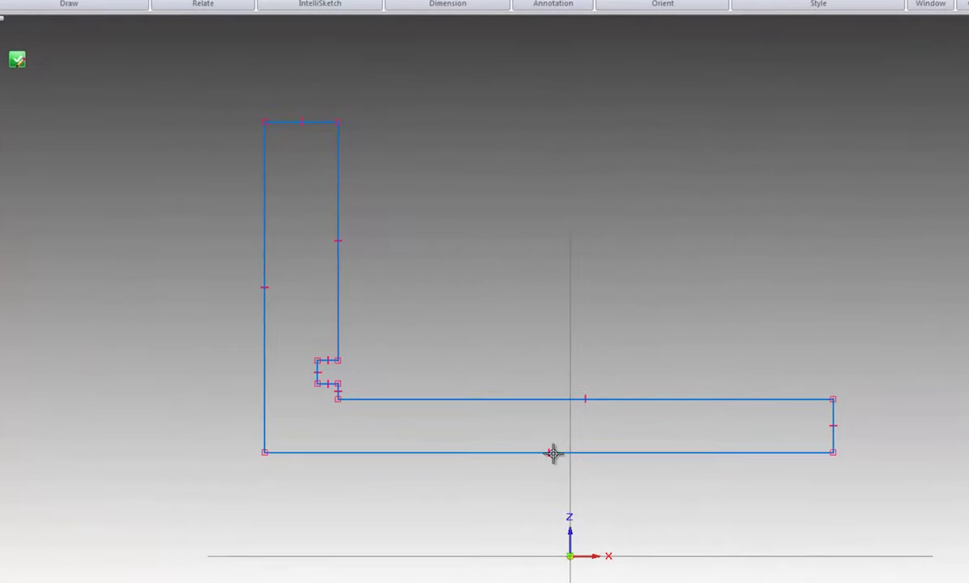
{"action": "left_click", "coordinate": [549, 453]}
{"action": "left_click", "coordinate": [572, 480]}
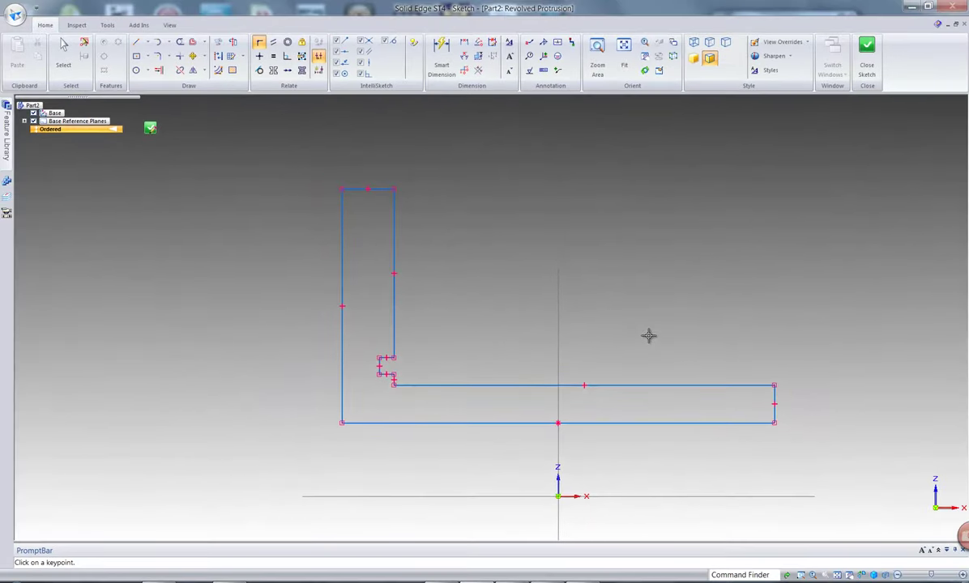
Step: Dimension the flange rim's top edge above the profile and set it to 26 mm
{"action": "left_click", "coordinate": [442, 55]}
{"action": "left_click", "coordinate": [375, 188]}
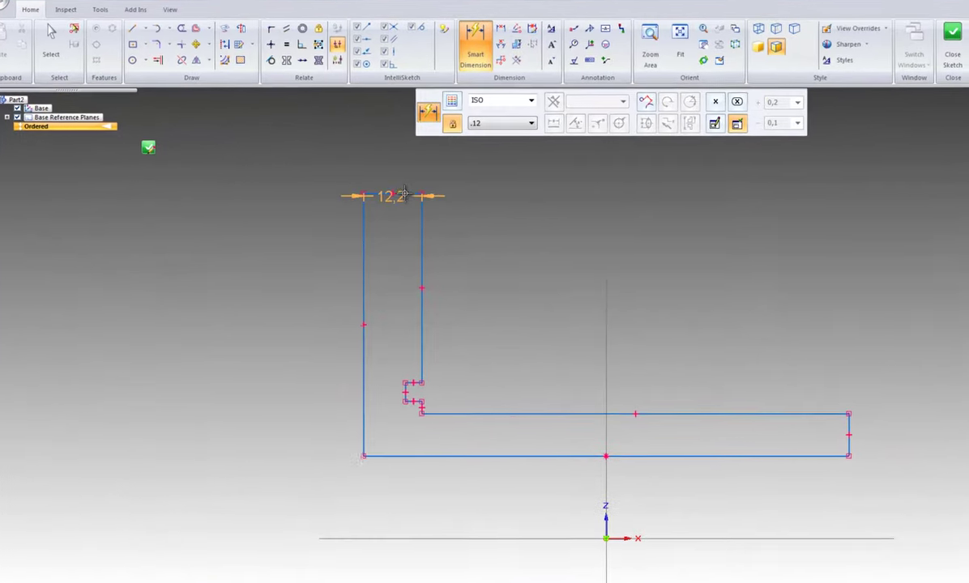
{"action": "left_click", "coordinate": [405, 164]}
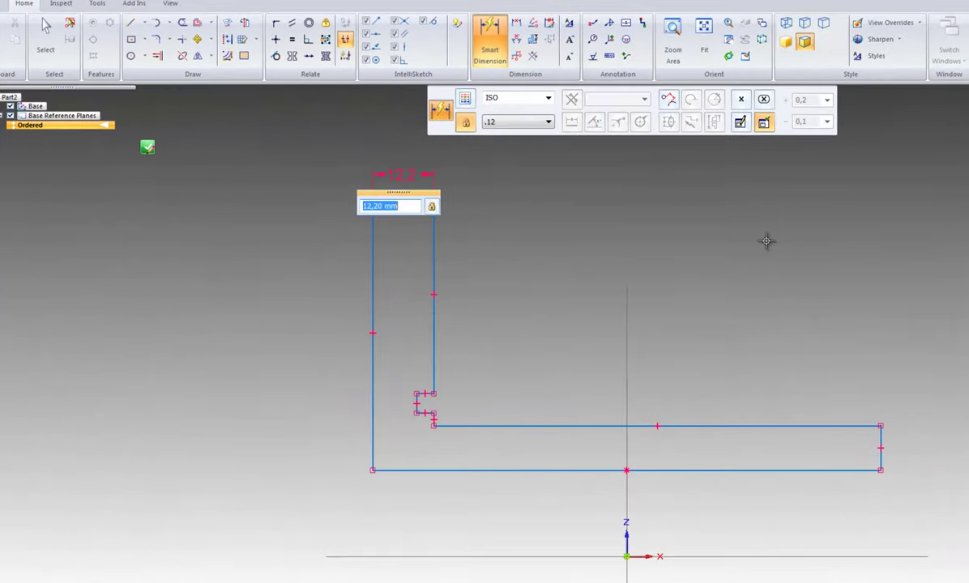
{"action": "type", "text": "26"}
{"action": "key", "text": "Return"}
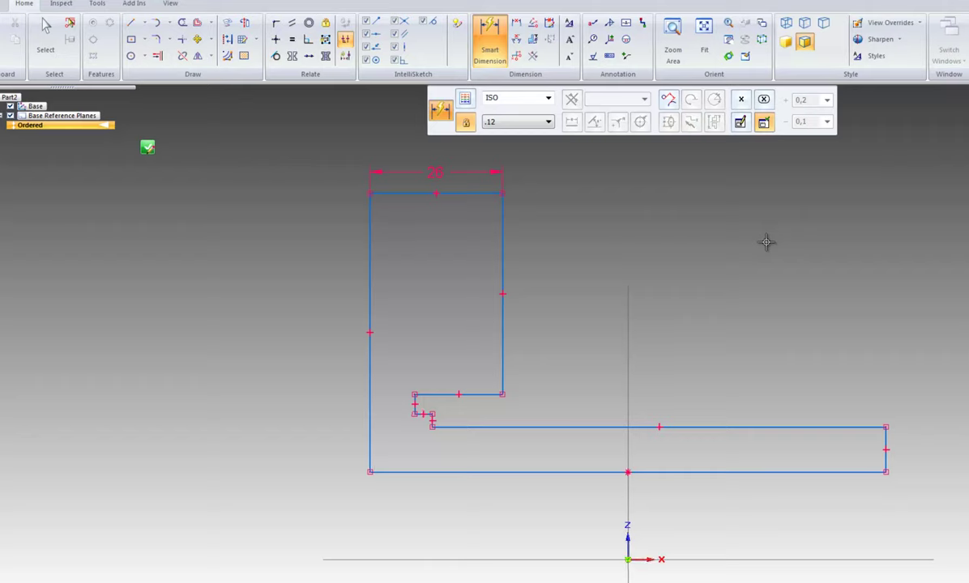
Step: Dimension the distance from the rim's outer vertical edge to the short edge below the groove and set it to 26 mm
{"action": "left_click", "coordinate": [516, 21]}
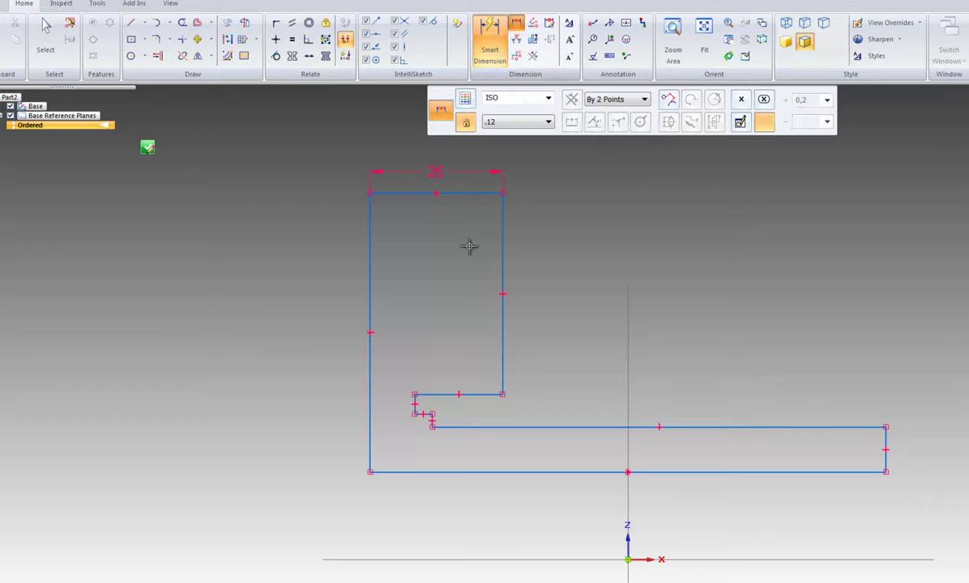
{"action": "left_click", "coordinate": [371, 433]}
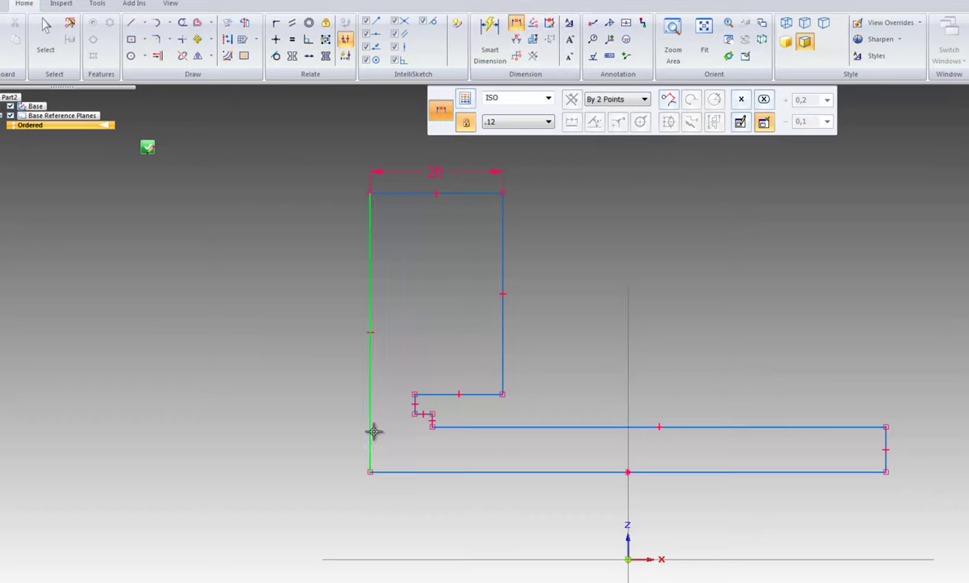
{"action": "left_click", "coordinate": [431, 420]}
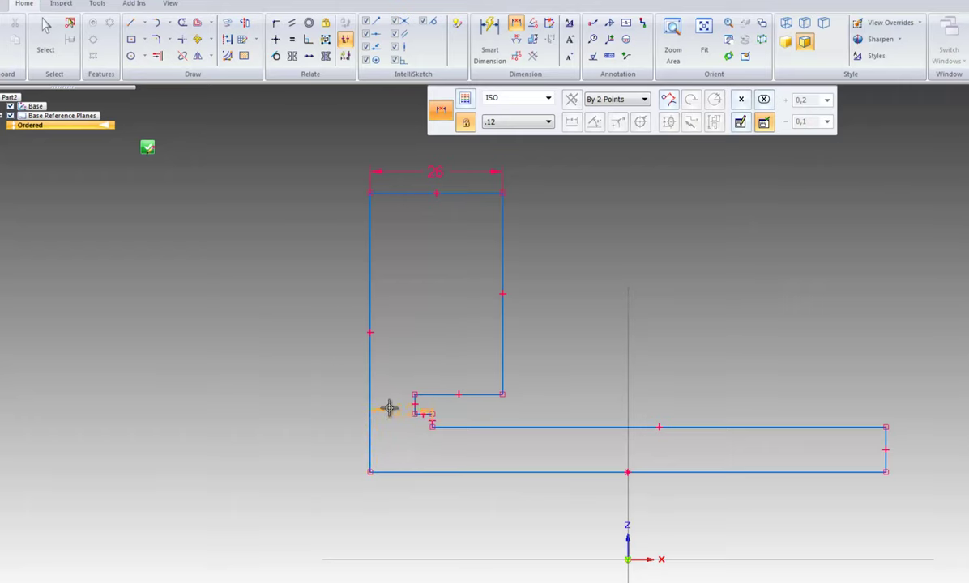
{"action": "left_click", "coordinate": [387, 425]}
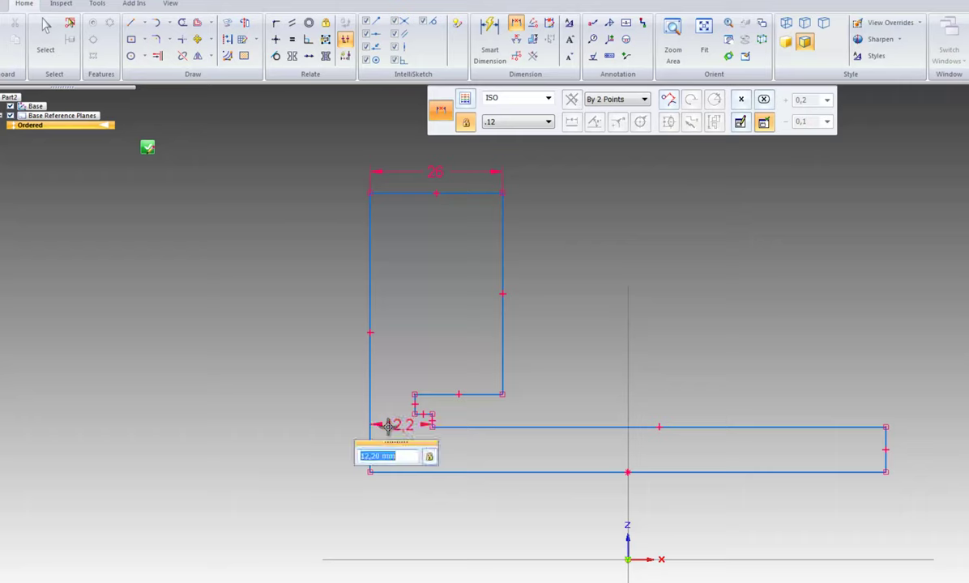
{"action": "type", "text": "26"}
{"action": "key", "text": "Return"}
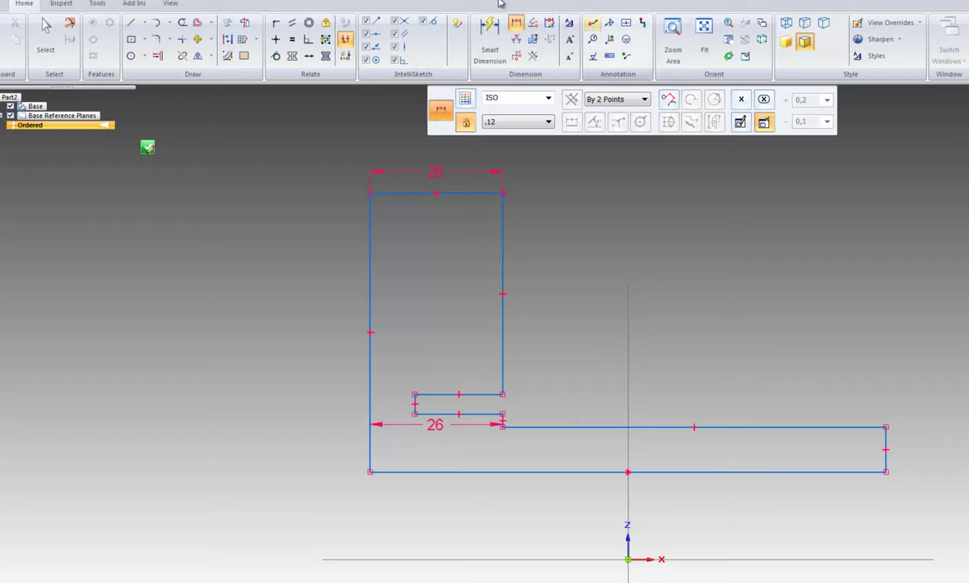
Step: Dimension the depth of the groove in the rim's inner side and set it to 4.35 mm
{"action": "left_click", "coordinate": [468, 396]}
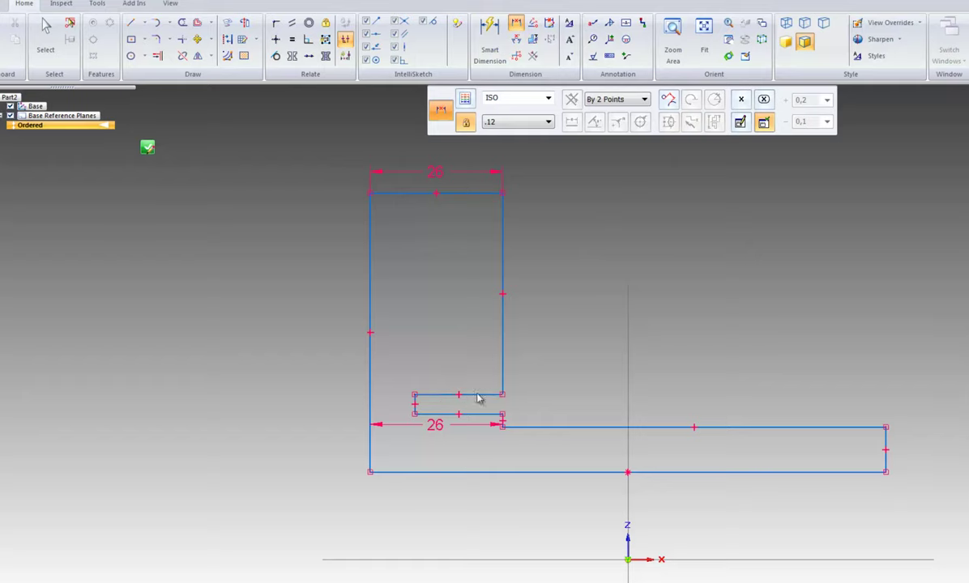
{"action": "left_click", "coordinate": [477, 398]}
{"action": "left_click", "coordinate": [601, 353]}
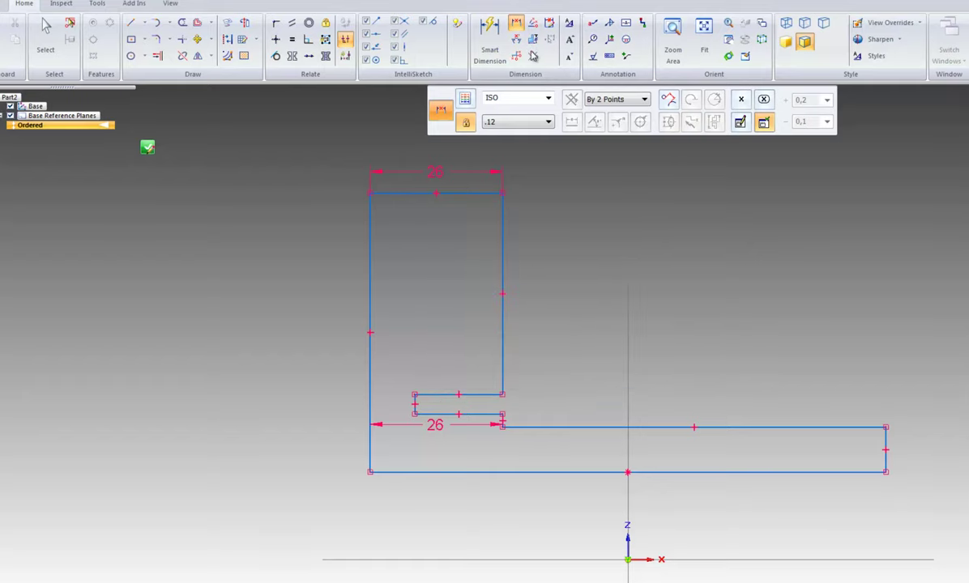
{"action": "left_click", "coordinate": [489, 29]}
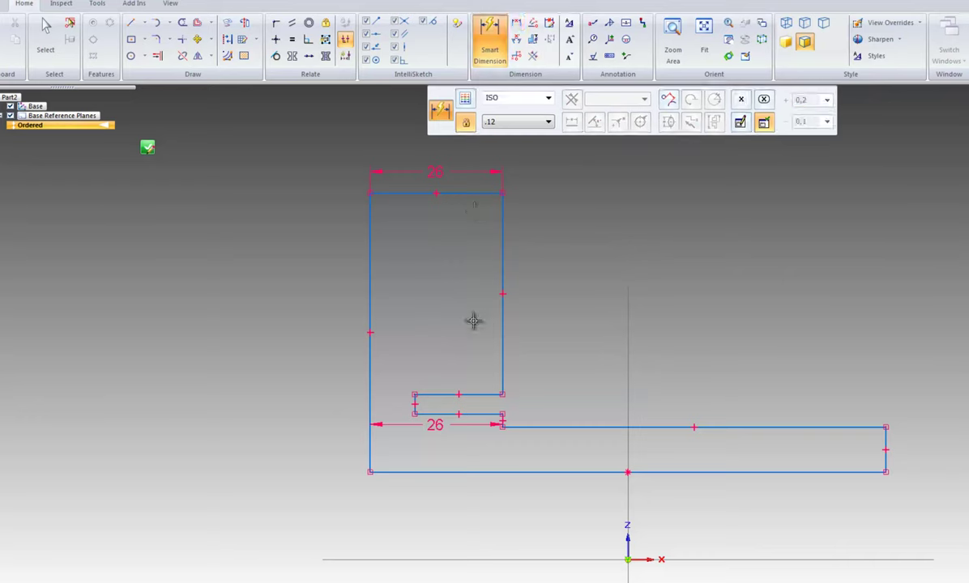
{"action": "left_click", "coordinate": [475, 396]}
{"action": "left_click", "coordinate": [476, 362]}
{"action": "type", "text": "4"}
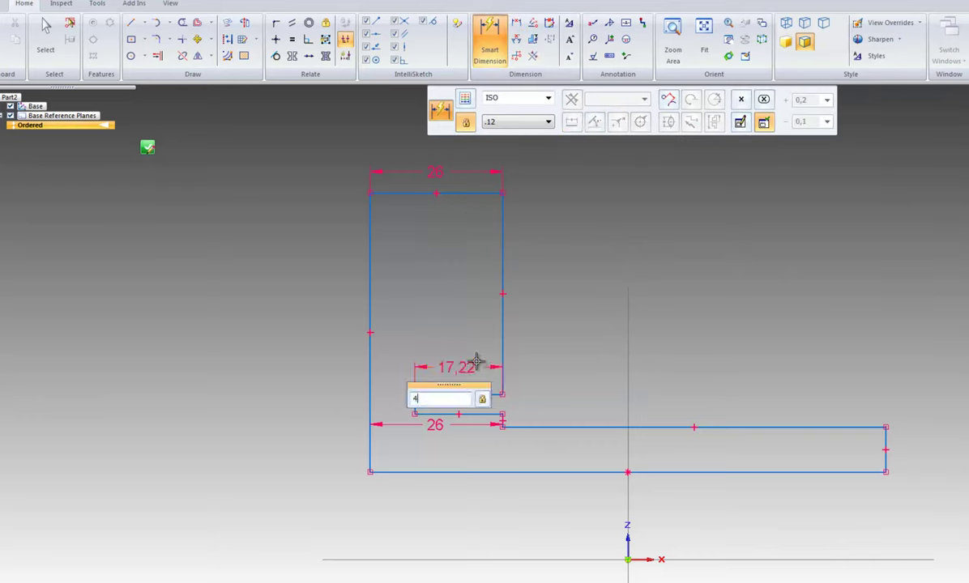
{"action": "type", "text": ",35"}
{"action": "key", "text": "Return"}
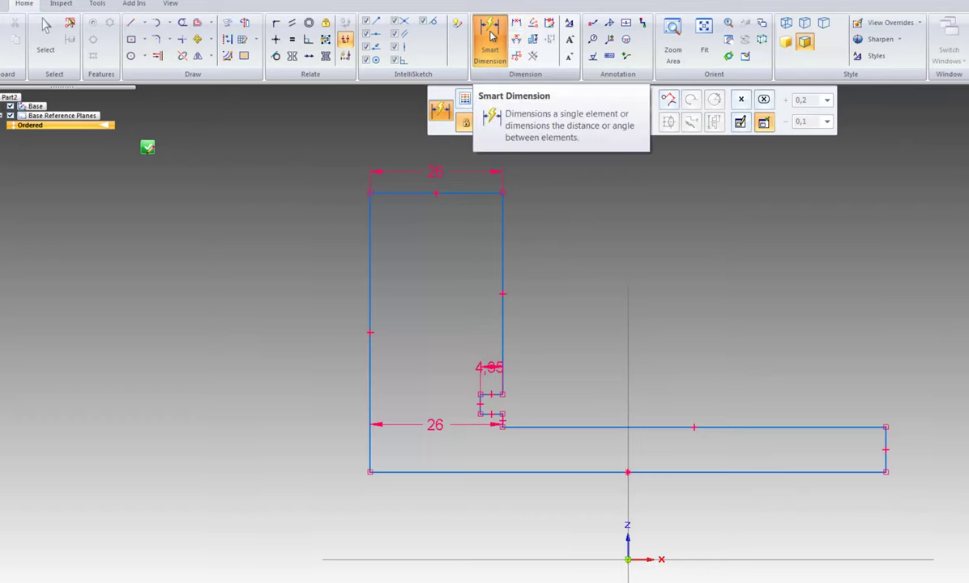
Step: Dimension the groove's short vertical end edge and set the groove width to 3.5 mm
{"action": "left_click", "coordinate": [480, 408]}
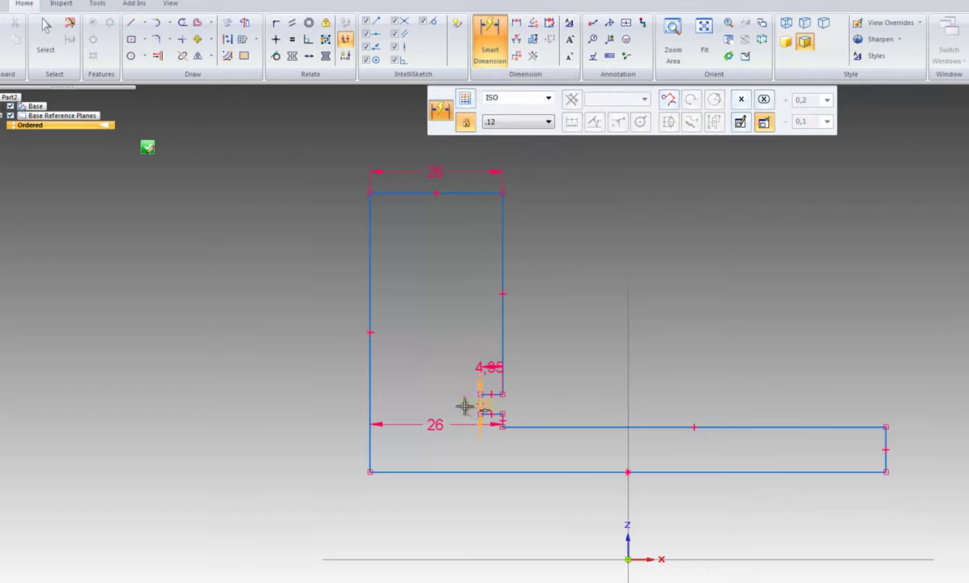
{"action": "left_click", "coordinate": [459, 404]}
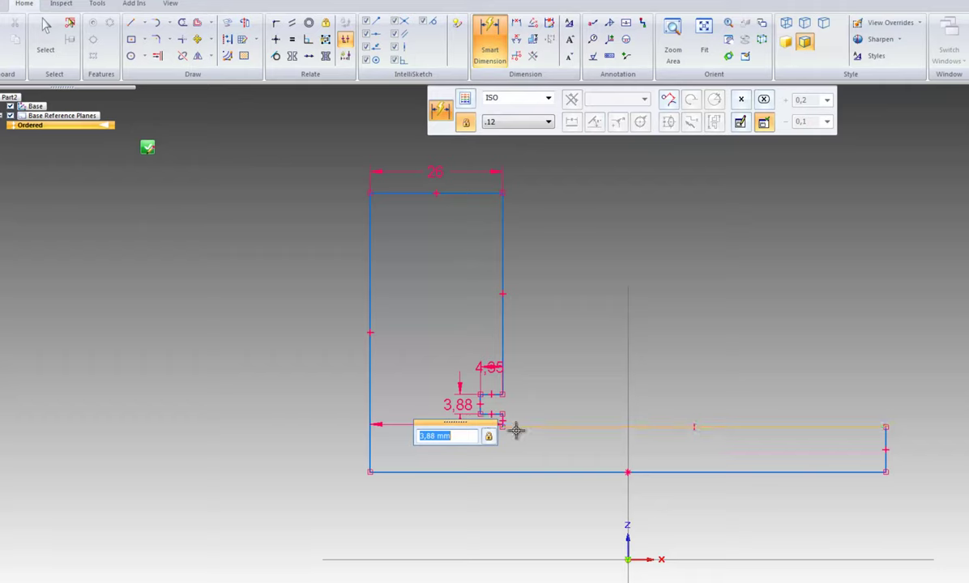
{"action": "type", "text": "3,5"}
{"action": "key", "text": "Return"}
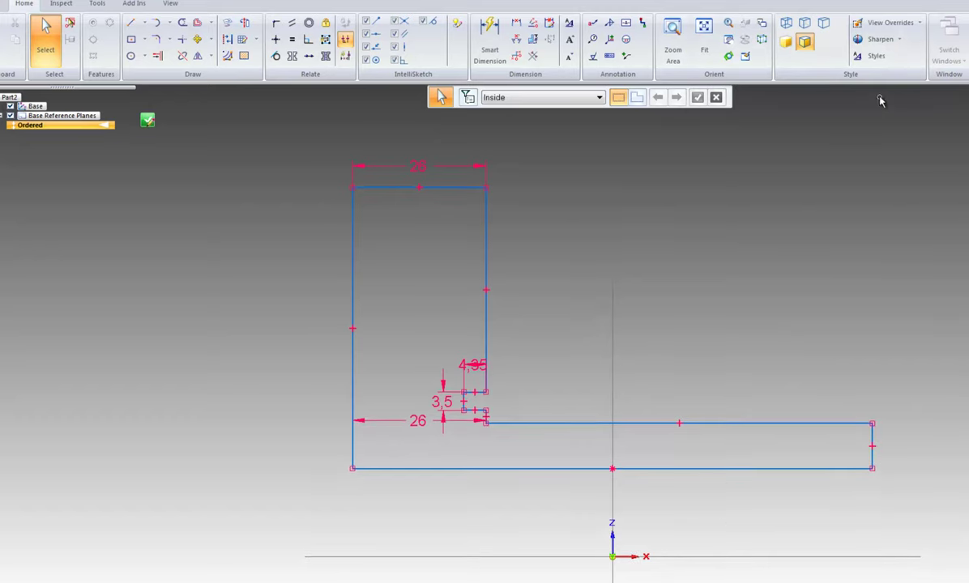
{"action": "left_click", "coordinate": [491, 40]}
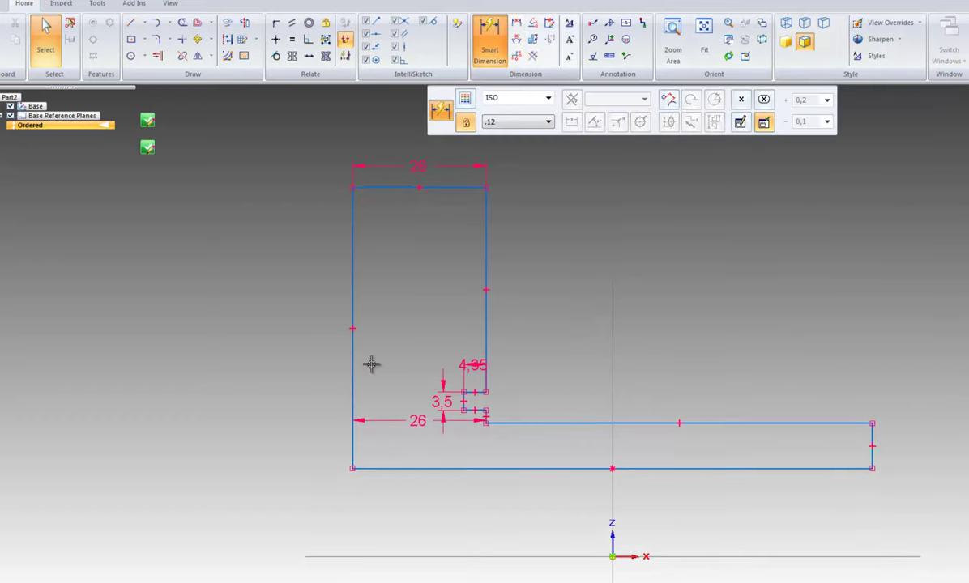
{"action": "left_click", "coordinate": [351, 441]}
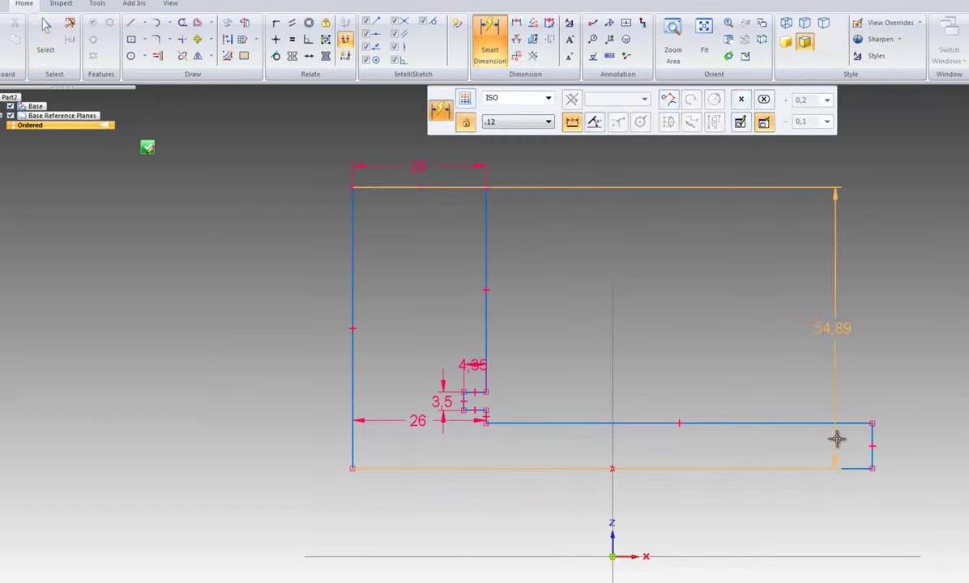
{"action": "right_click", "coordinate": [539, 411]}
{"action": "key", "text": "Escape"}
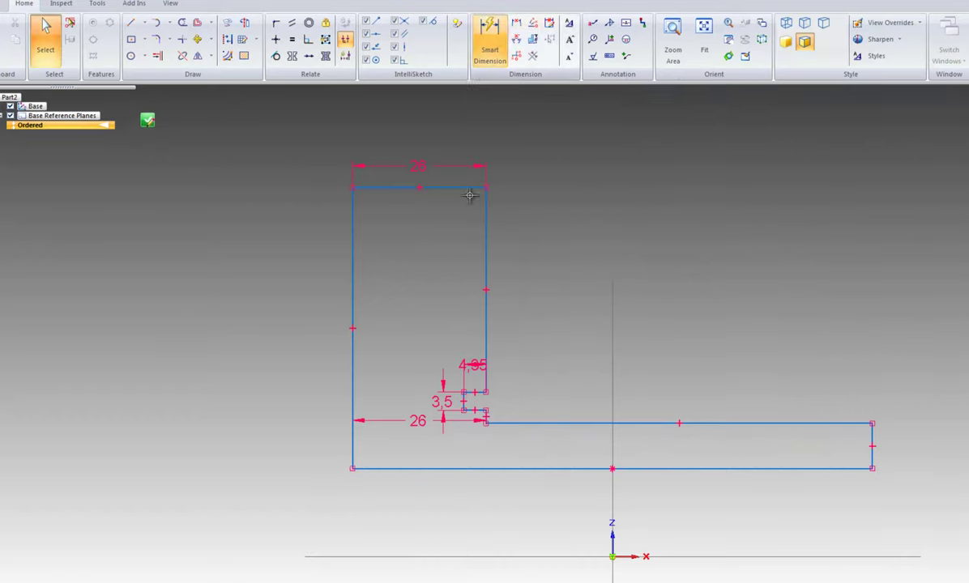
Step: Dimension the profile's bottom line below the profile and set its overall length to 55 mm
{"action": "key", "text": "Return"}
{"action": "left_click", "coordinate": [486, 468]}
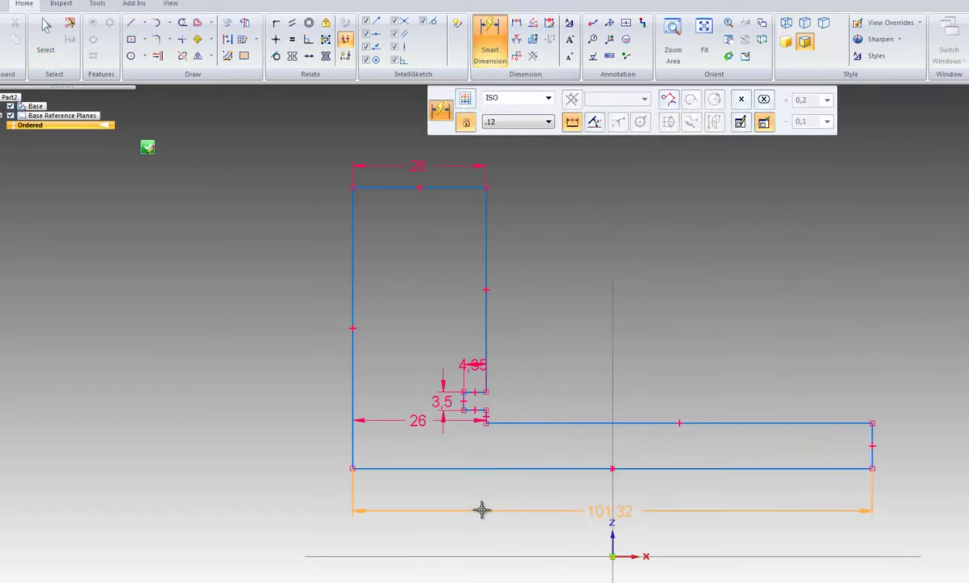
{"action": "left_click", "coordinate": [481, 509]}
{"action": "type", "text": "55"}
{"action": "key", "text": "Return"}
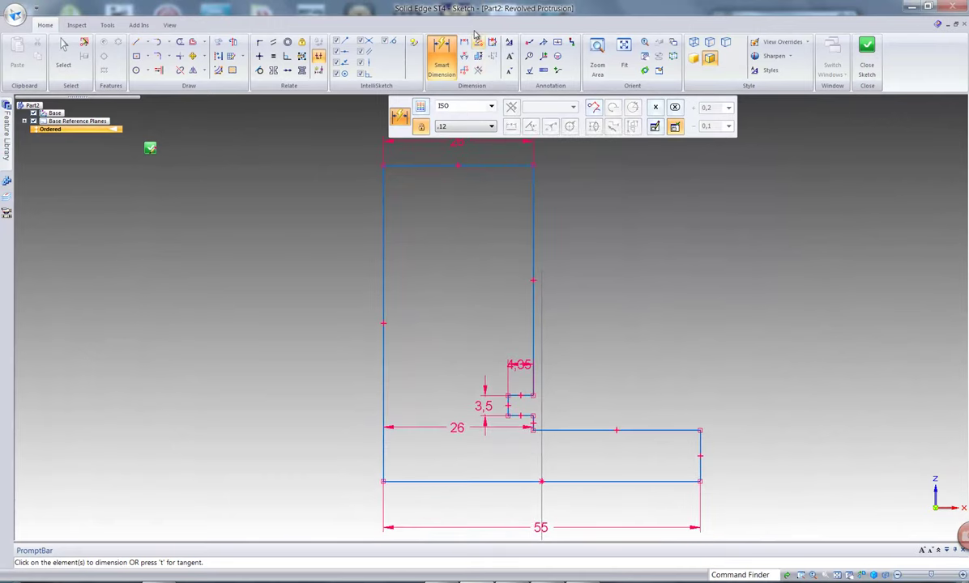
Step: Add a 220 mm symmetric diameter between the rim's top edge and the horizontal reference line, and reposition the dimension outside the rim's outer edge
{"action": "left_click", "coordinate": [479, 57]}
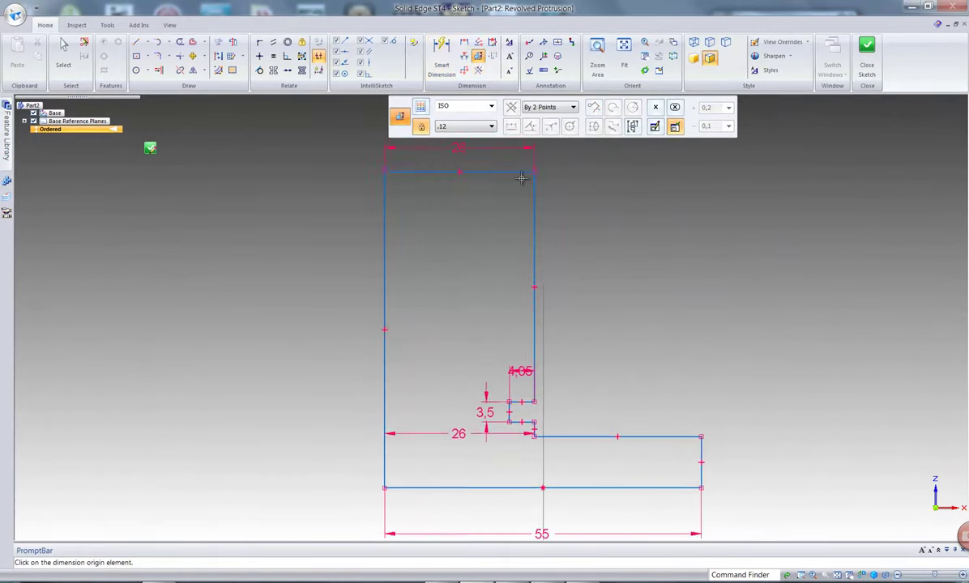
{"action": "left_click", "coordinate": [442, 183]}
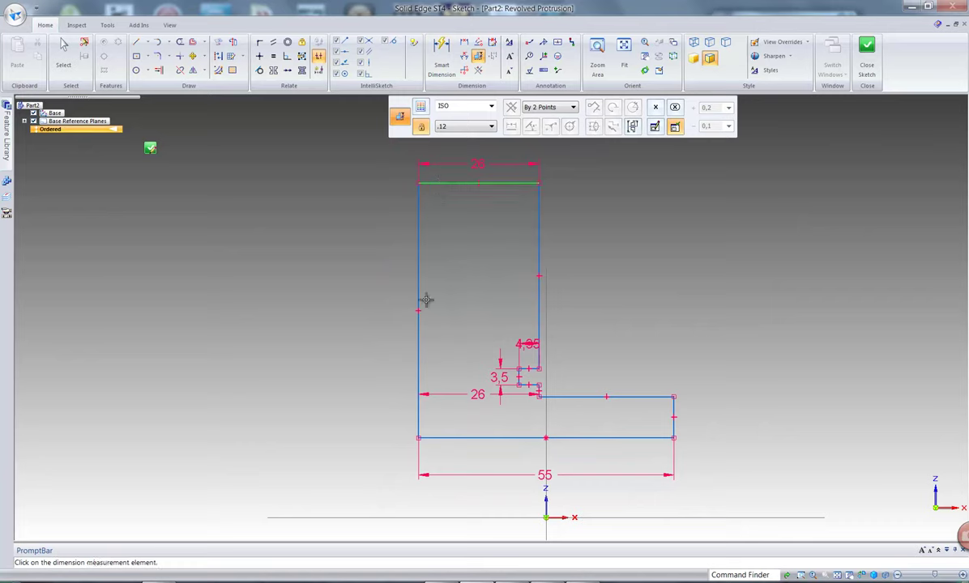
{"action": "left_click", "coordinate": [433, 518]}
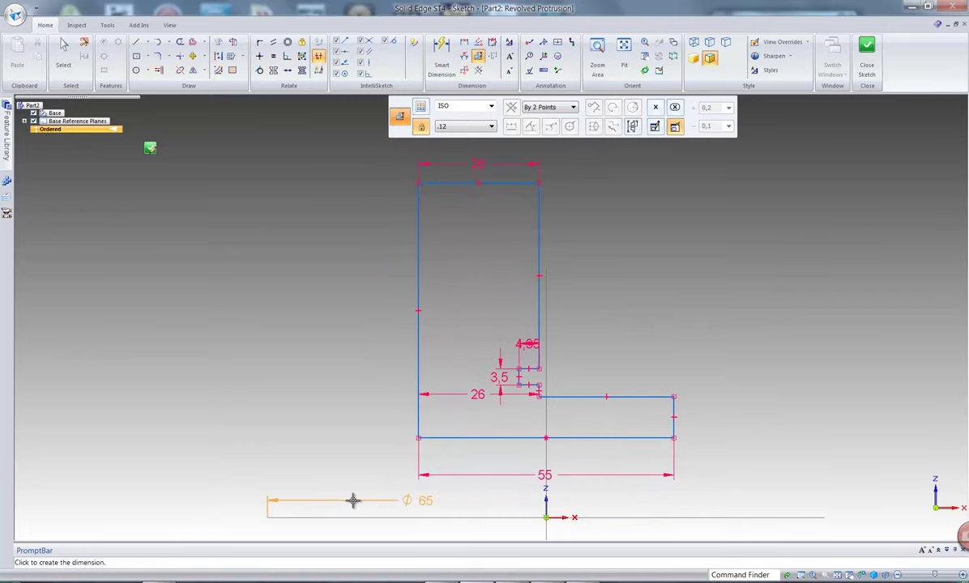
{"action": "left_click", "coordinate": [455, 505]}
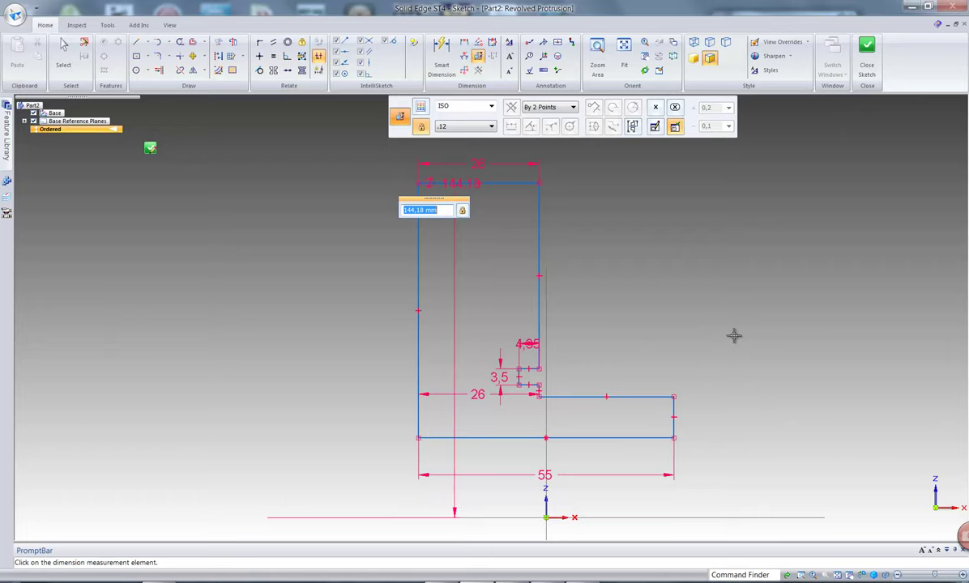
{"action": "type", "text": "220"}
{"action": "key", "text": "Return"}
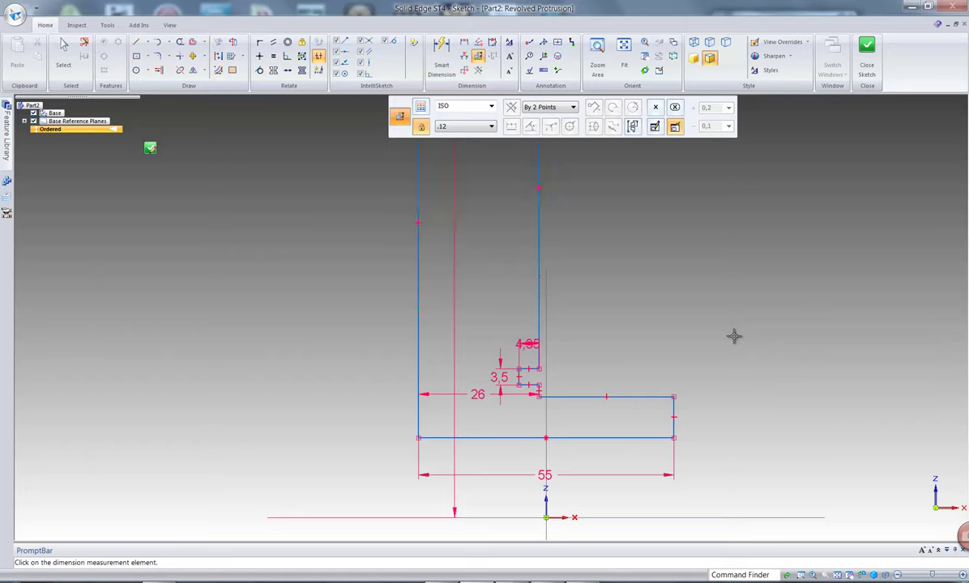
{"action": "scroll", "coordinate": [738, 336], "scroll_direction": "down", "scroll_amount": 2}
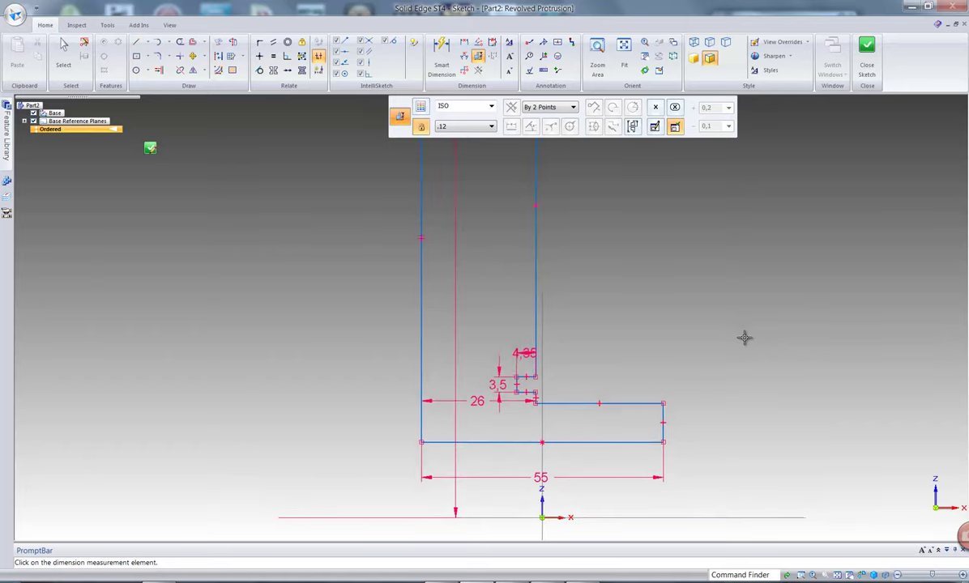
{"action": "right_click", "coordinate": [673, 327]}
{"action": "left_click", "coordinate": [660, 310]}
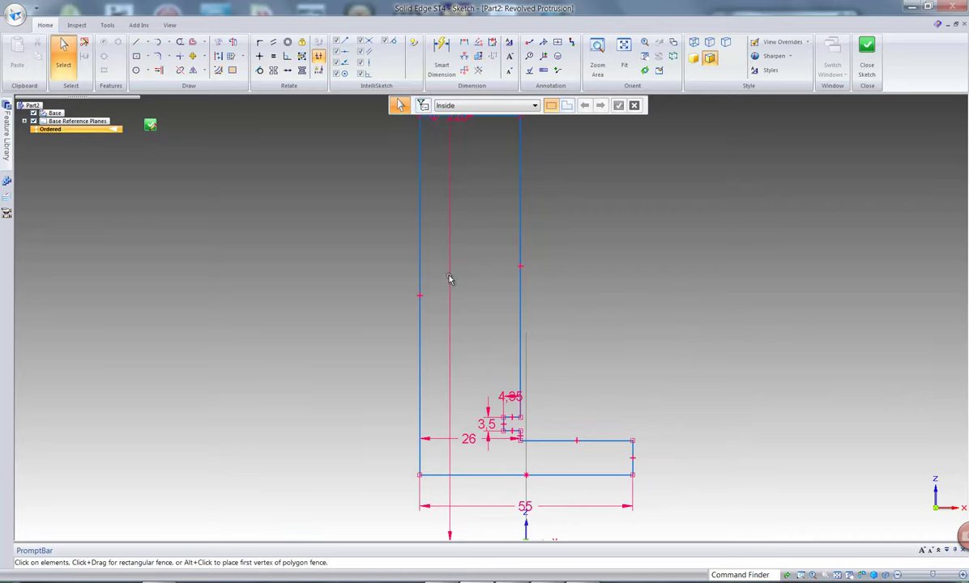
{"action": "left_click_drag", "start_coordinate": [450, 277], "coordinate": [384, 274]}
{"action": "left_click", "coordinate": [694, 281]}
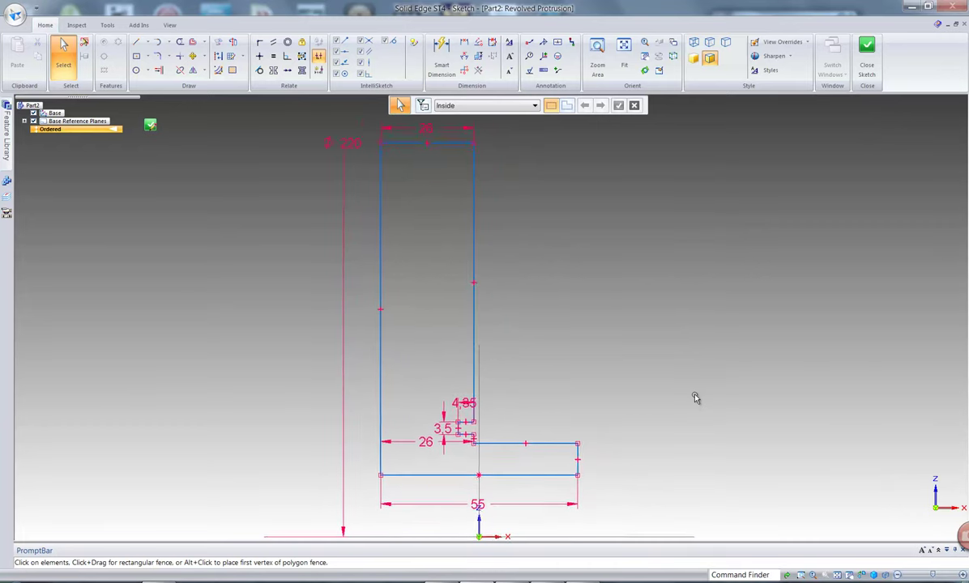
Step: Add a 132 mm symmetric diameter between the hub's top edge and the horizontal reference line, and reposition the dimension beyond the hub's end
{"action": "left_click", "coordinate": [478, 56]}
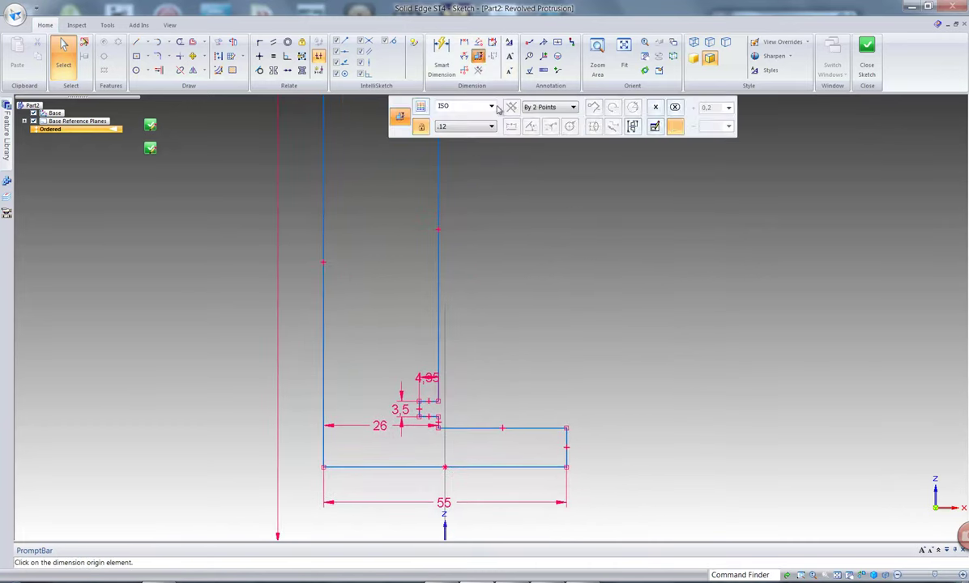
{"action": "left_click", "coordinate": [543, 430]}
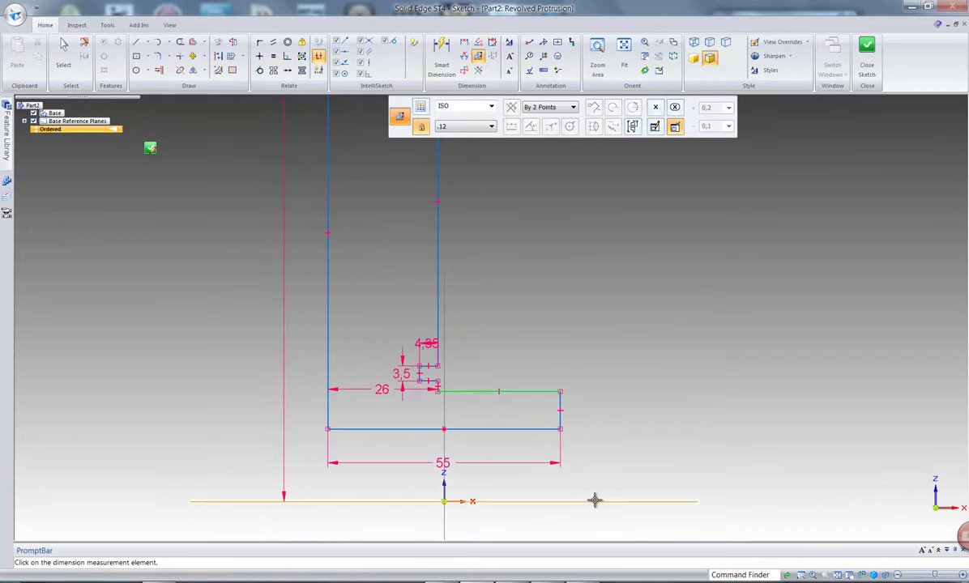
{"action": "left_click", "coordinate": [595, 501]}
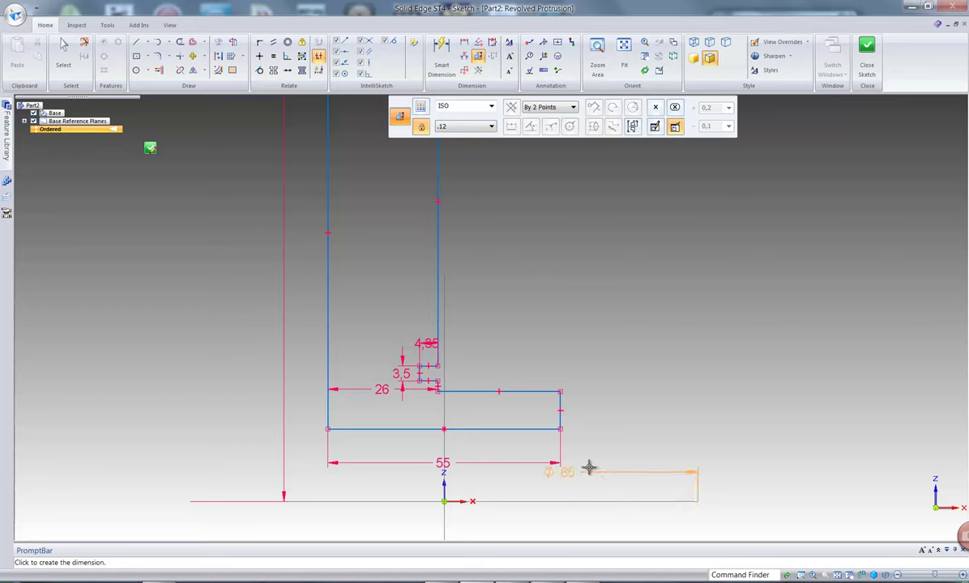
{"action": "left_click", "coordinate": [522, 448]}
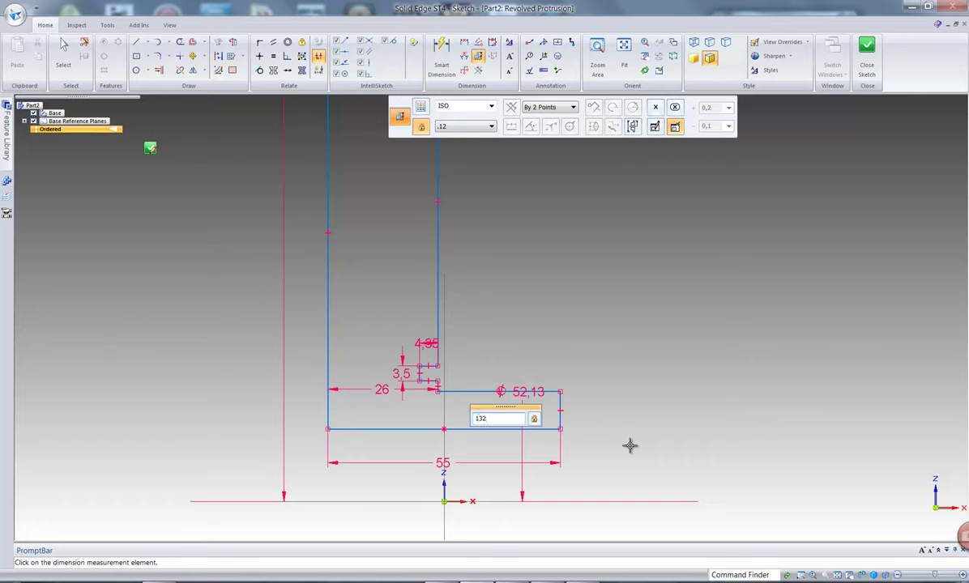
{"action": "key", "text": "Return"}
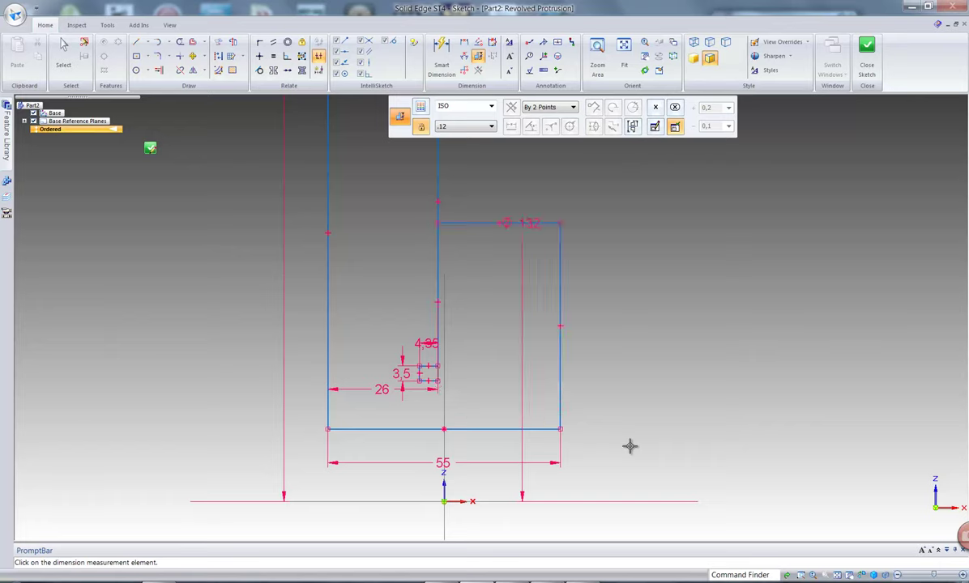
{"action": "right_click", "coordinate": [631, 427]}
{"action": "left_click", "coordinate": [615, 404]}
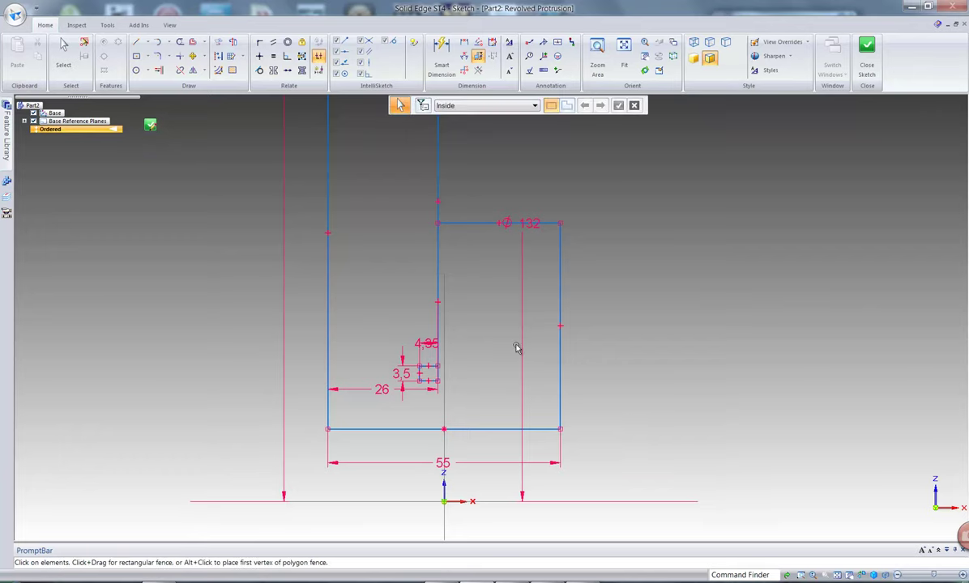
{"action": "left_click_drag", "start_coordinate": [521, 352], "coordinate": [578, 347]}
{"action": "left_click", "coordinate": [707, 360]}
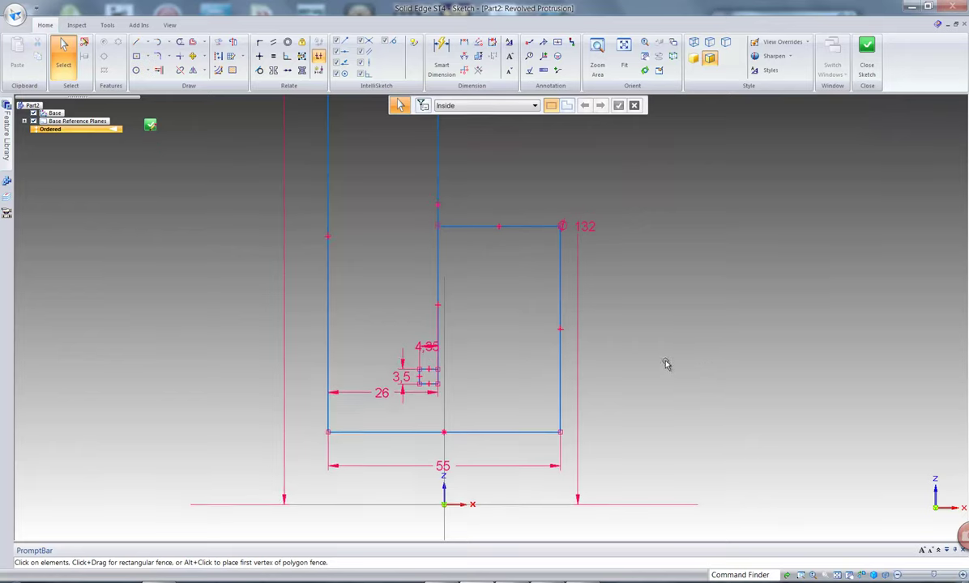
Step: Add a symmetric diameter between the groove's upper edge and the horizontal reference line and set it to 152 mm
{"action": "scroll", "coordinate": [610, 363], "scroll_direction": "down", "scroll_amount": 1}
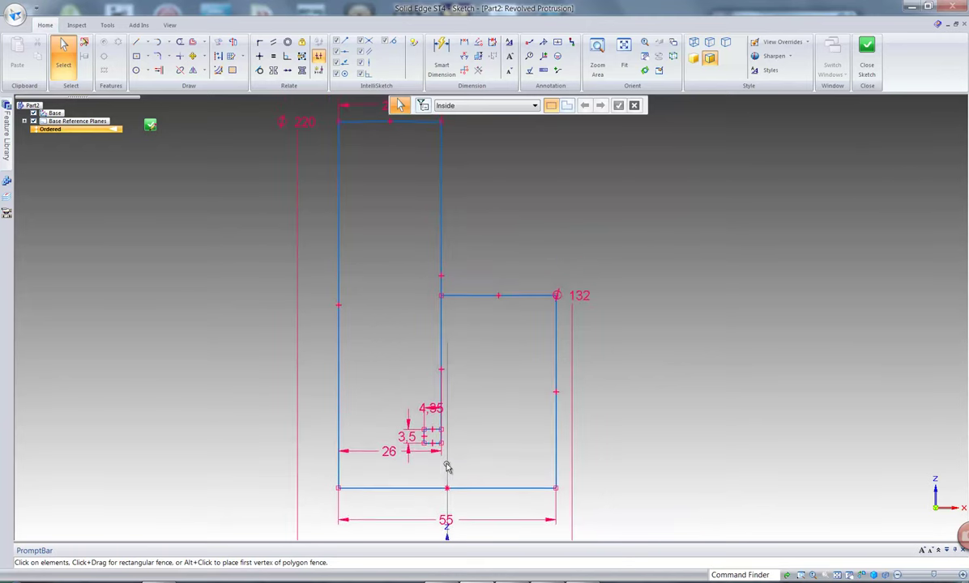
{"action": "scroll", "coordinate": [539, 423], "scroll_direction": "up", "scroll_amount": 1}
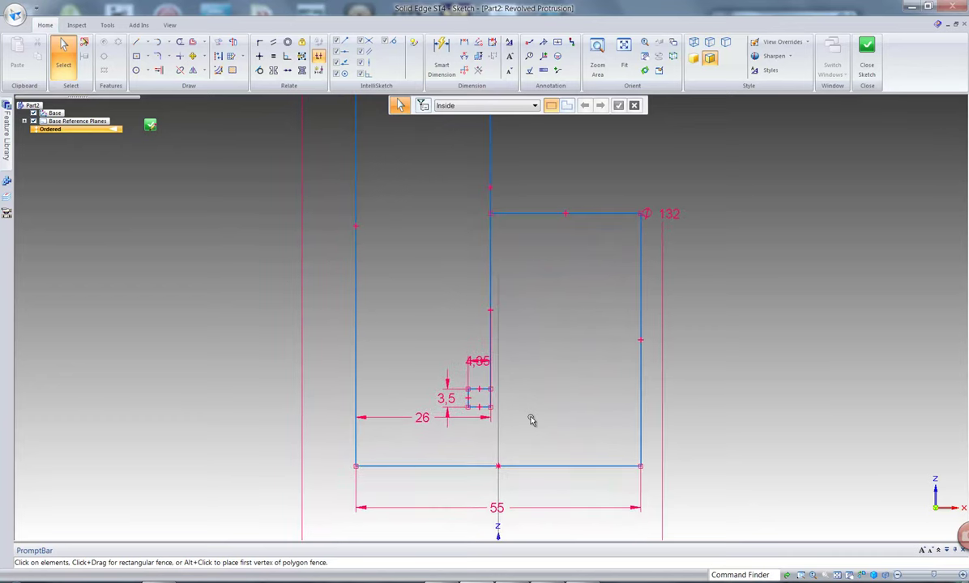
{"action": "left_click", "coordinate": [479, 57]}
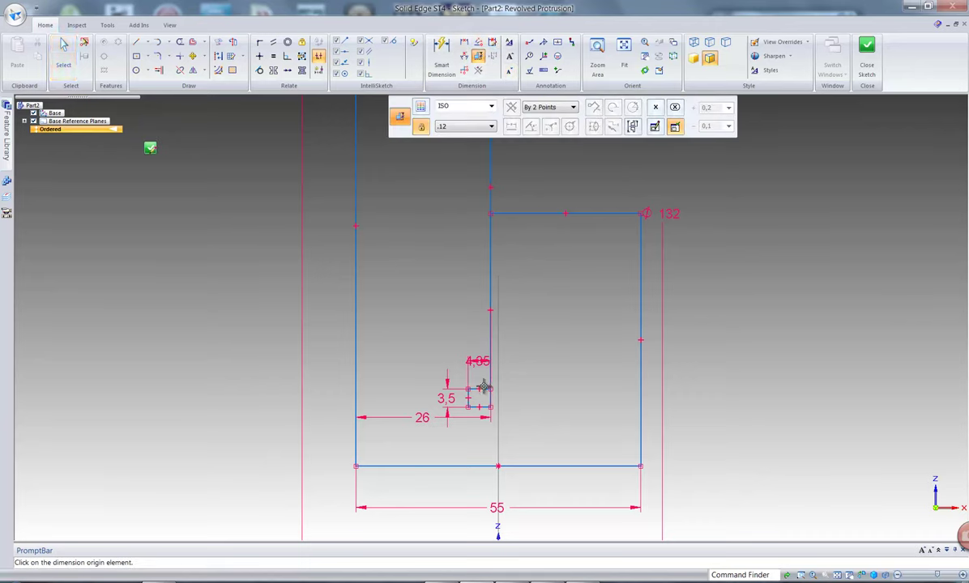
{"action": "scroll", "coordinate": [475, 496], "scroll_direction": "down", "scroll_amount": 2}
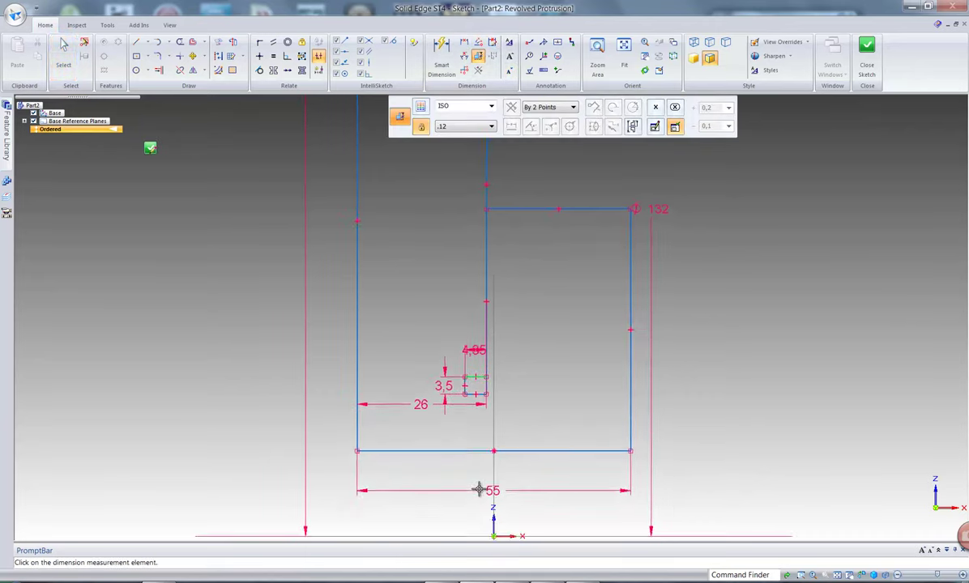
{"action": "left_click", "coordinate": [453, 496]}
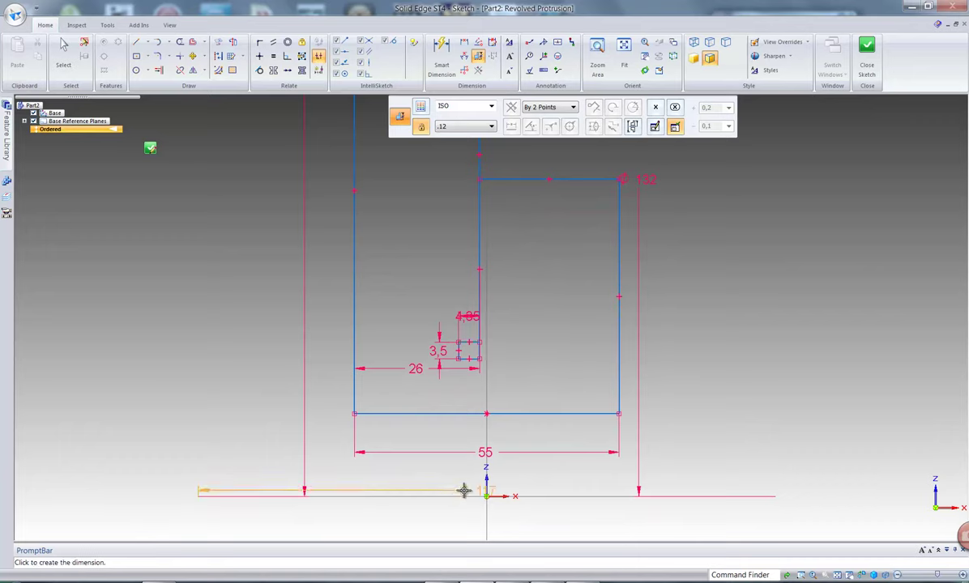
{"action": "left_click", "coordinate": [487, 486]}
{"action": "left_click", "coordinate": [508, 481]}
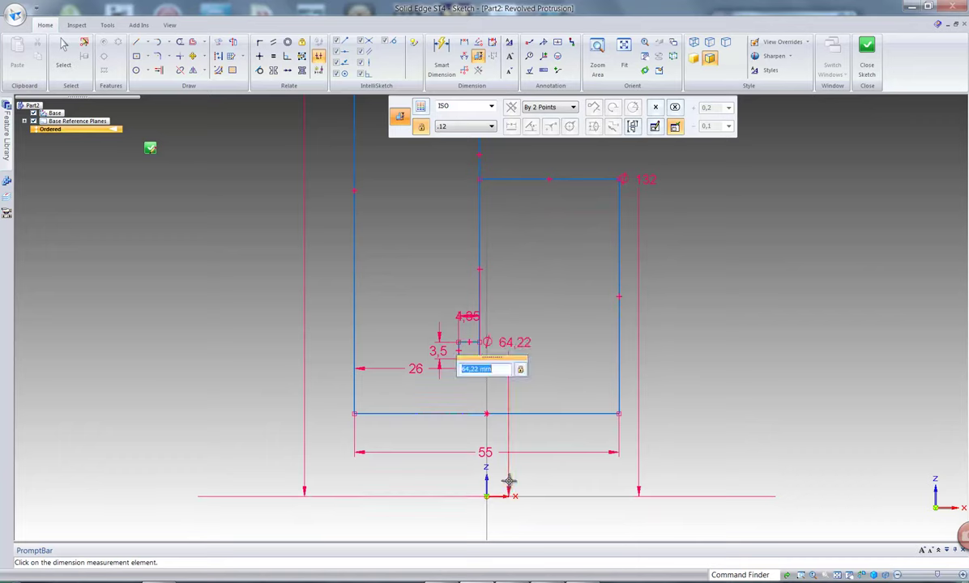
{"action": "type", "text": "152"}
{"action": "key", "text": "Return"}
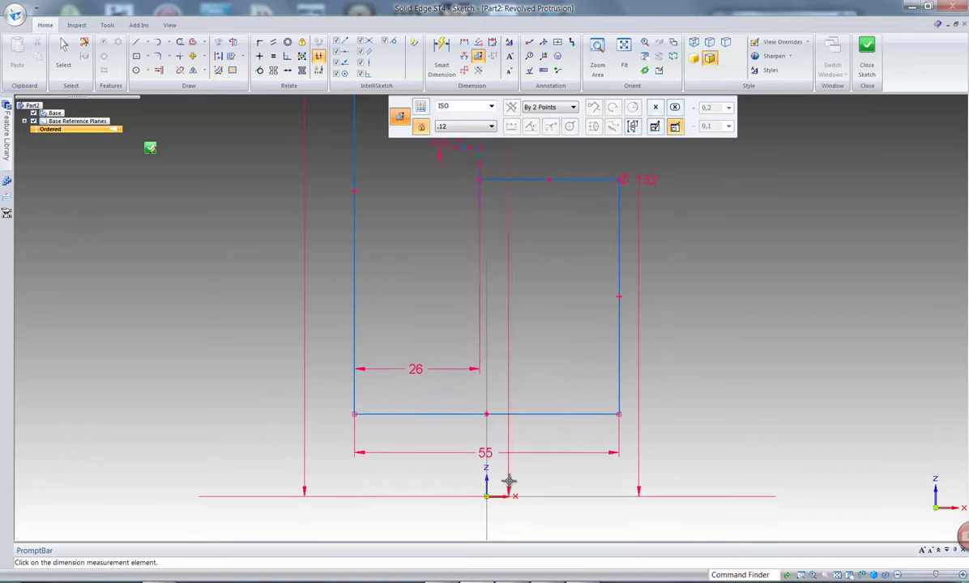
Step: Leave the symmetric diameter command and reposition the lower 26 mm width dimension higher, near the groove
{"action": "right_click", "coordinate": [721, 385]}
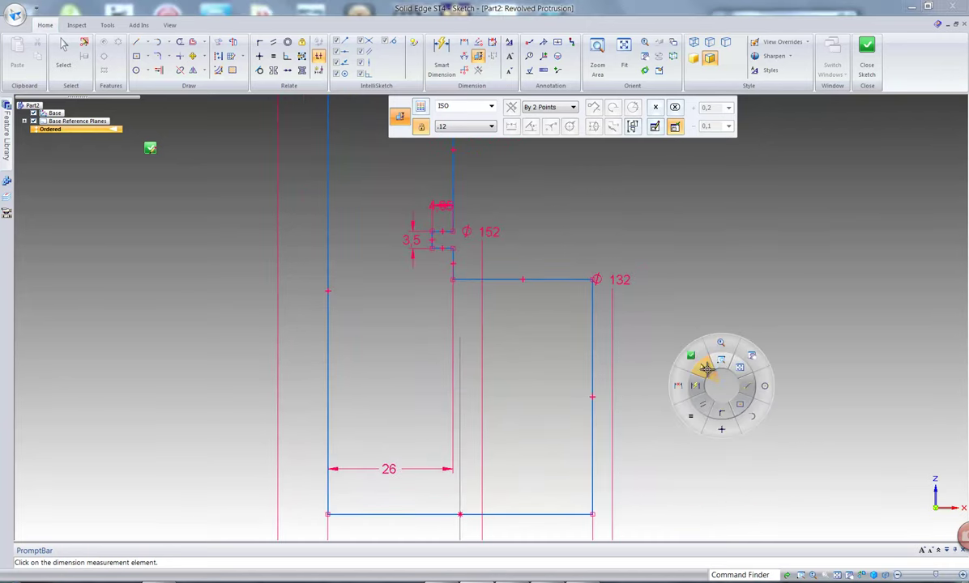
{"action": "left_click", "coordinate": [707, 368]}
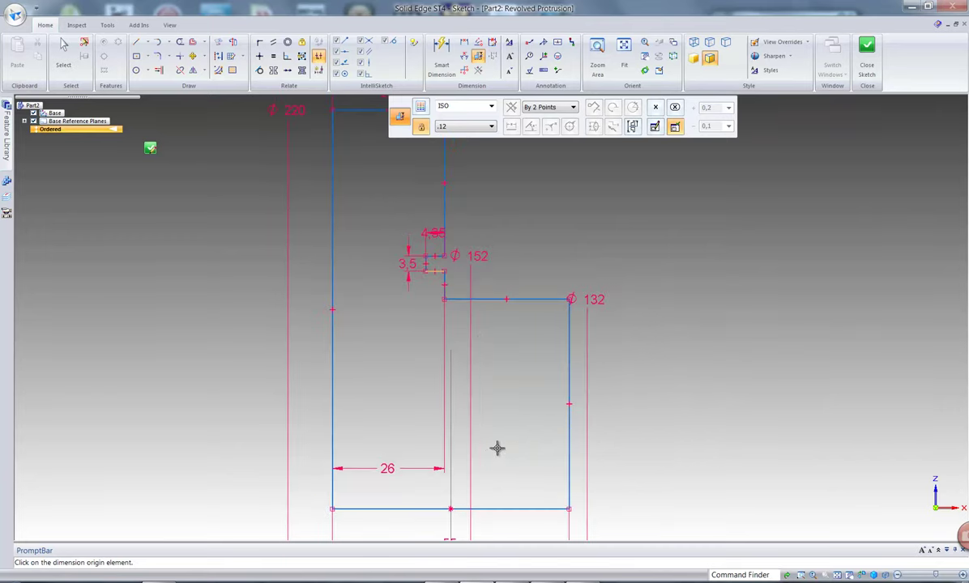
{"action": "right_click", "coordinate": [650, 431]}
{"action": "left_click", "coordinate": [673, 415]}
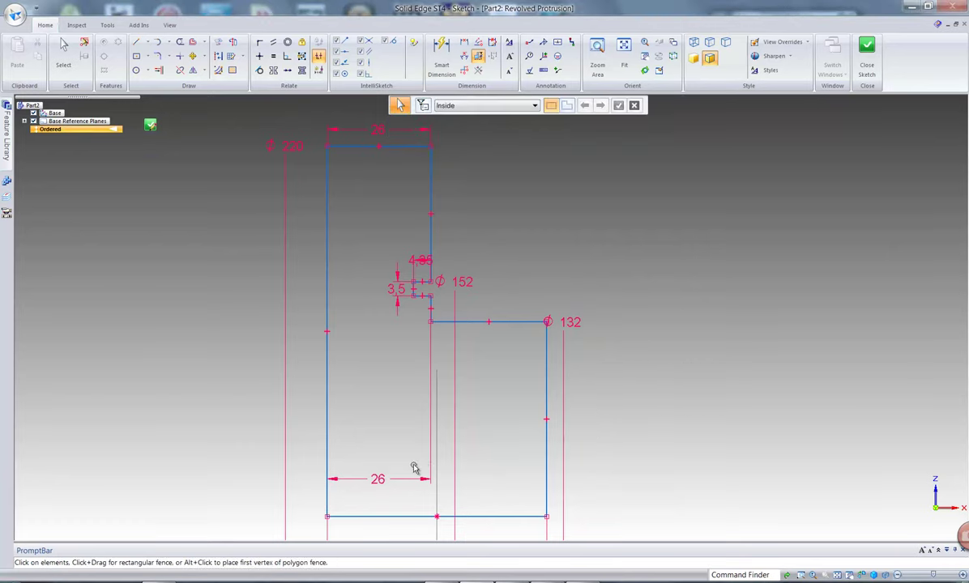
{"action": "left_click", "coordinate": [392, 481]}
{"action": "left_click_drag", "start_coordinate": [394, 478], "coordinate": [403, 415]}
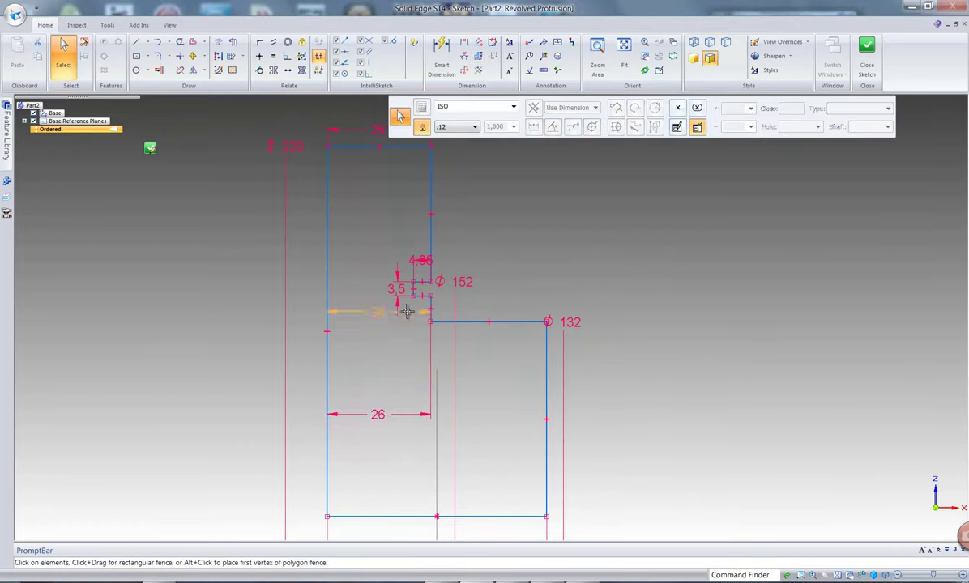
{"action": "left_click", "coordinate": [688, 336]}
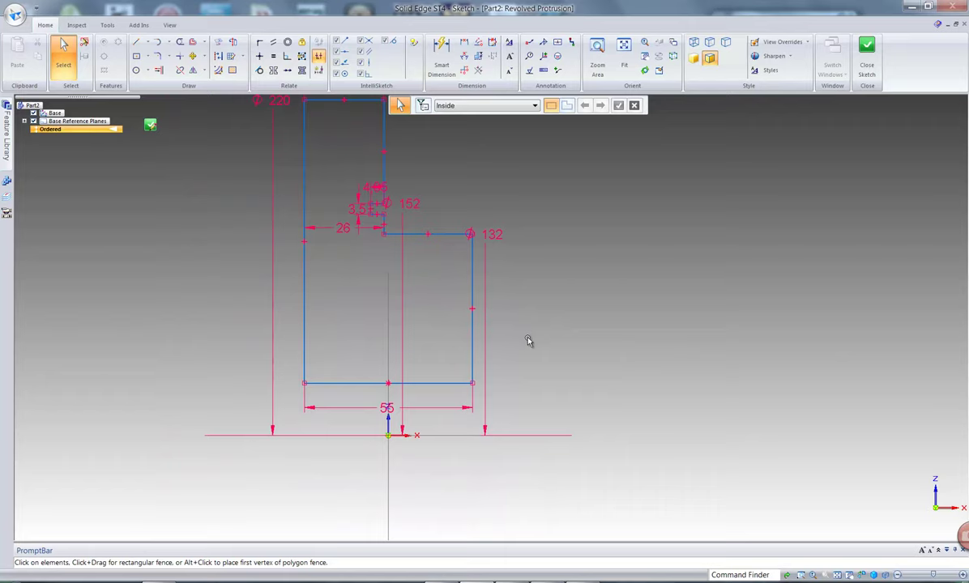
Step: Add a symmetric diameter between the profile's bottom line and the horizontal reference line and set it to 116 mm
{"action": "left_click", "coordinate": [384, 117]}
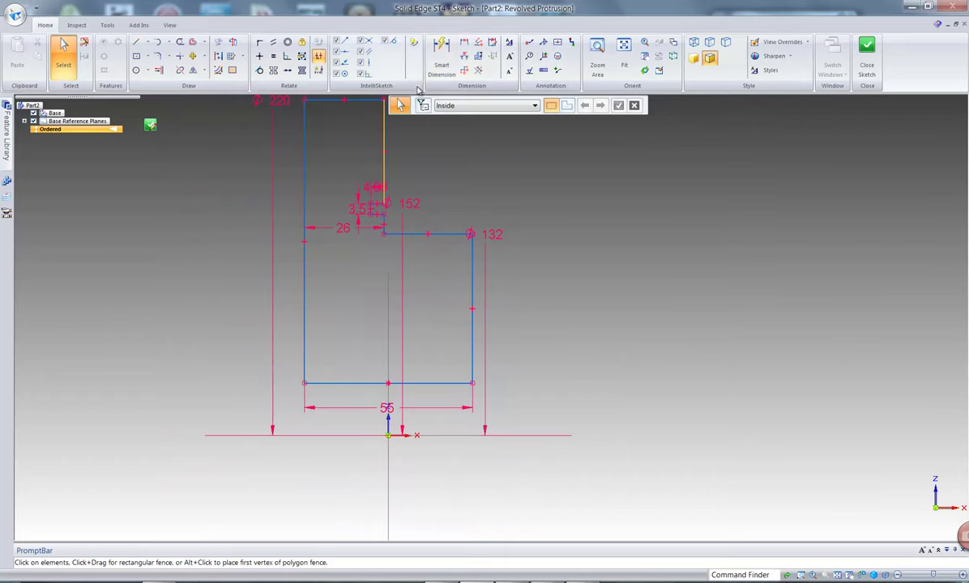
{"action": "left_click", "coordinate": [479, 55]}
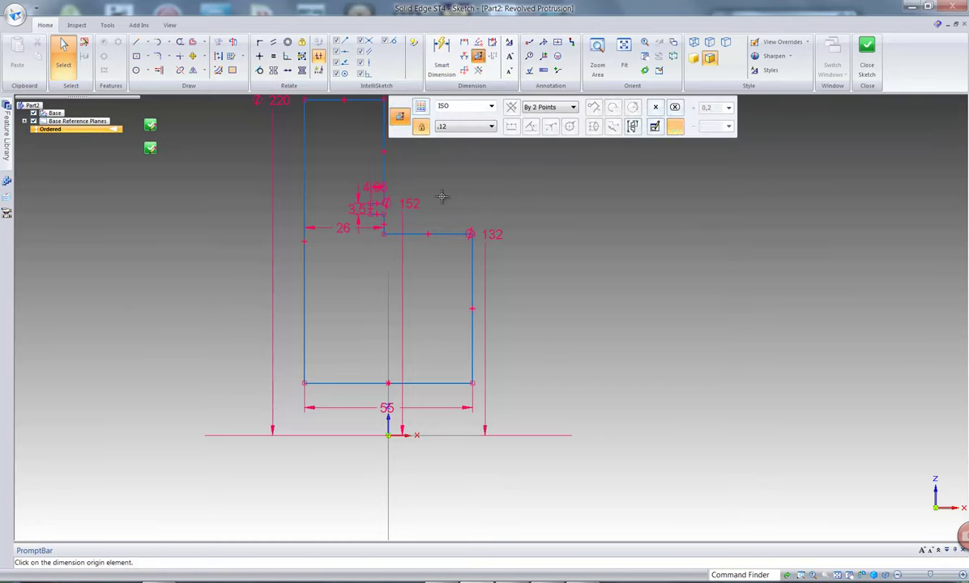
{"action": "left_click", "coordinate": [432, 384]}
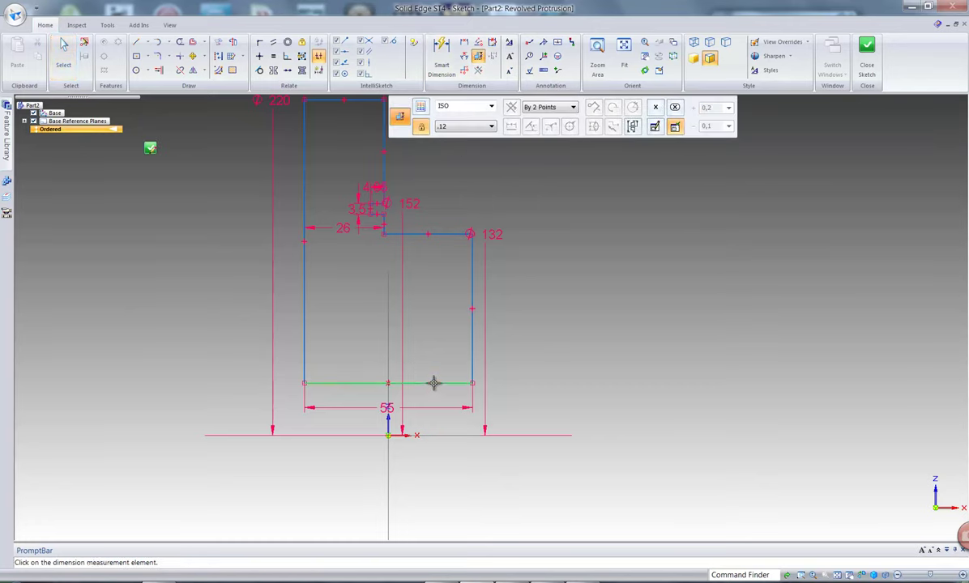
{"action": "left_click", "coordinate": [442, 436]}
{"action": "left_click", "coordinate": [443, 436]}
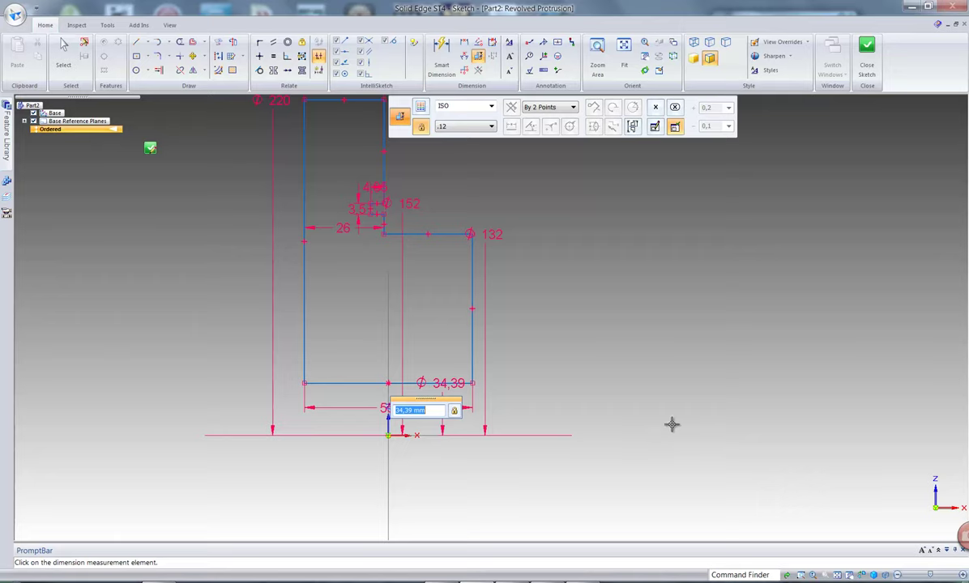
{"action": "type", "text": "116"}
{"action": "key", "text": "Return"}
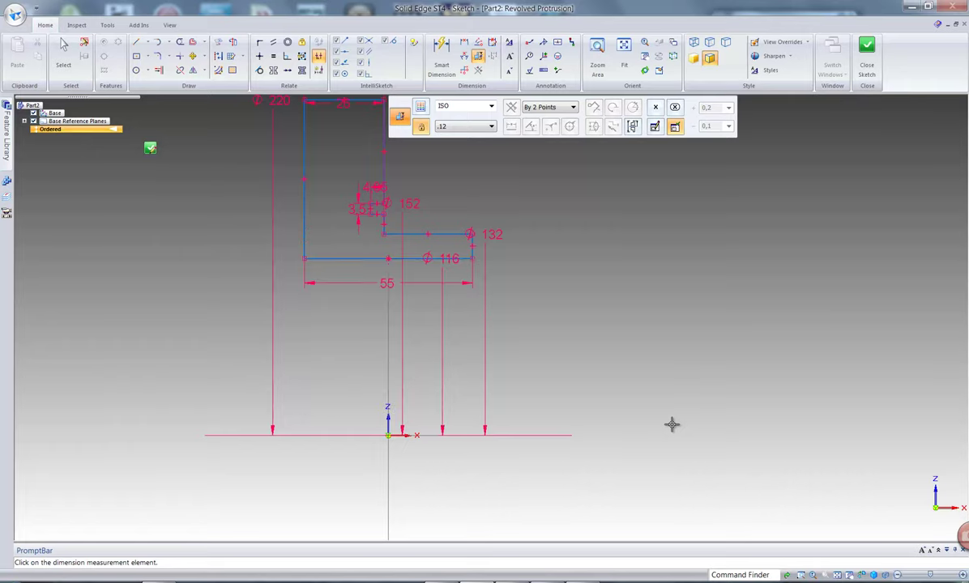
Step: Try to close the profile sketch without defining an axis of revolution
{"action": "key", "text": "ctrl+shift+f"}
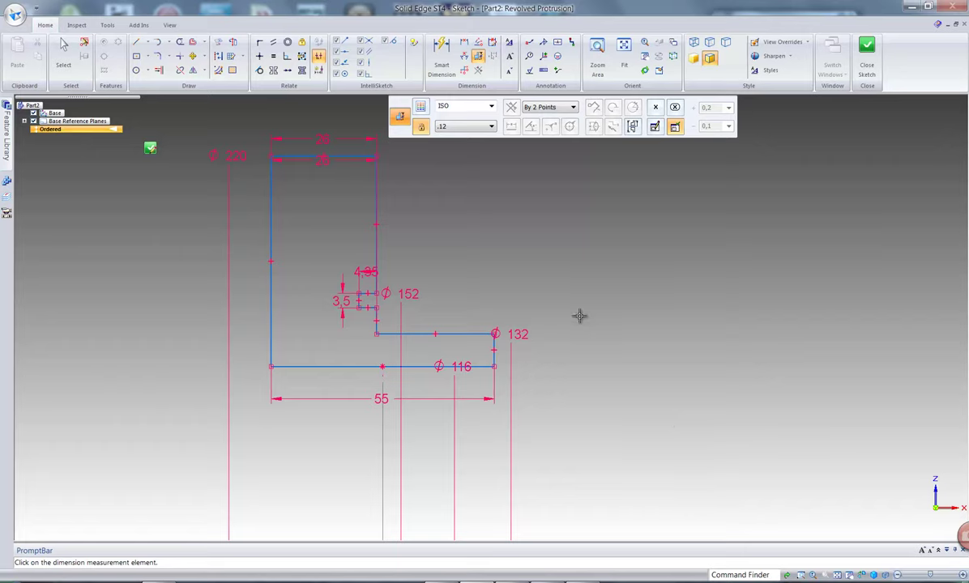
{"action": "scroll", "coordinate": [580, 318], "scroll_direction": "up", "scroll_amount": 1}
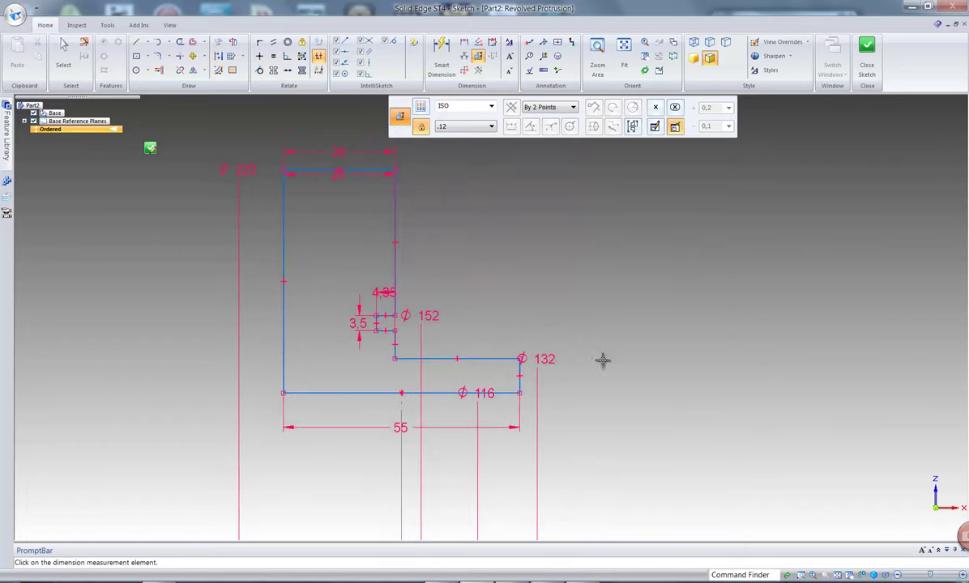
{"action": "left_click", "coordinate": [867, 48]}
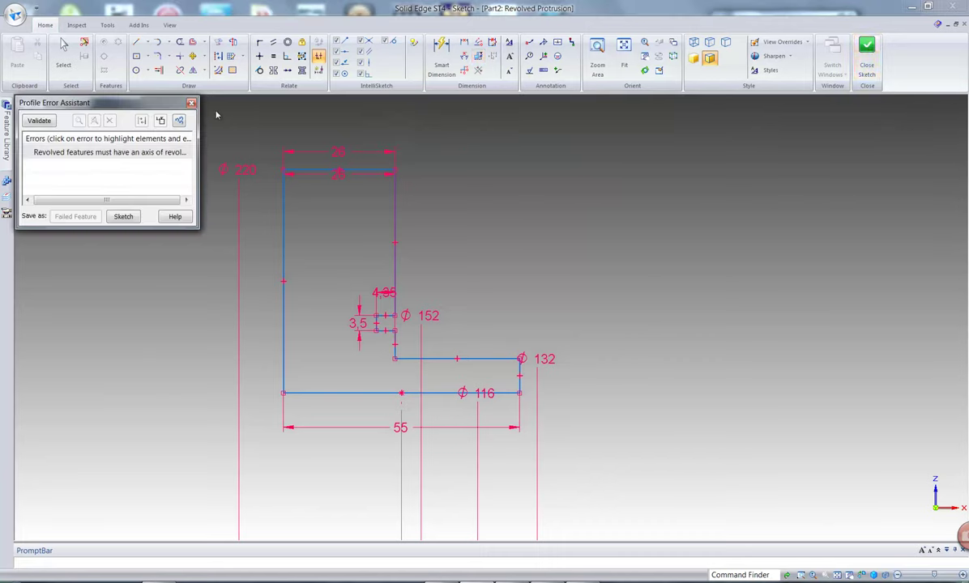
{"action": "left_click", "coordinate": [191, 103]}
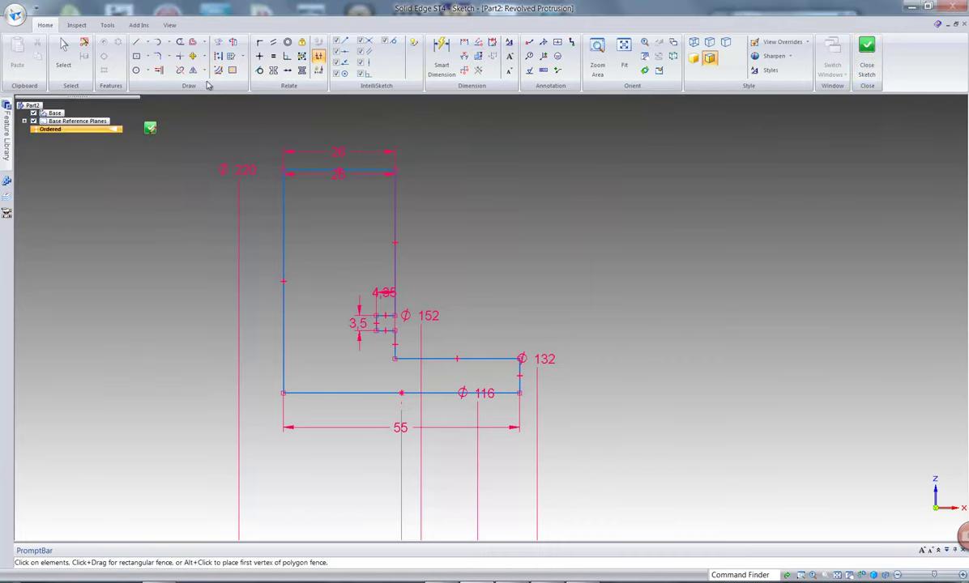
Step: Set the horizontal reference line through the origin as the profile's axis of revolution
{"action": "left_click", "coordinate": [233, 44]}
{"action": "scroll", "coordinate": [256, 156], "scroll_direction": "down", "scroll_amount": 2}
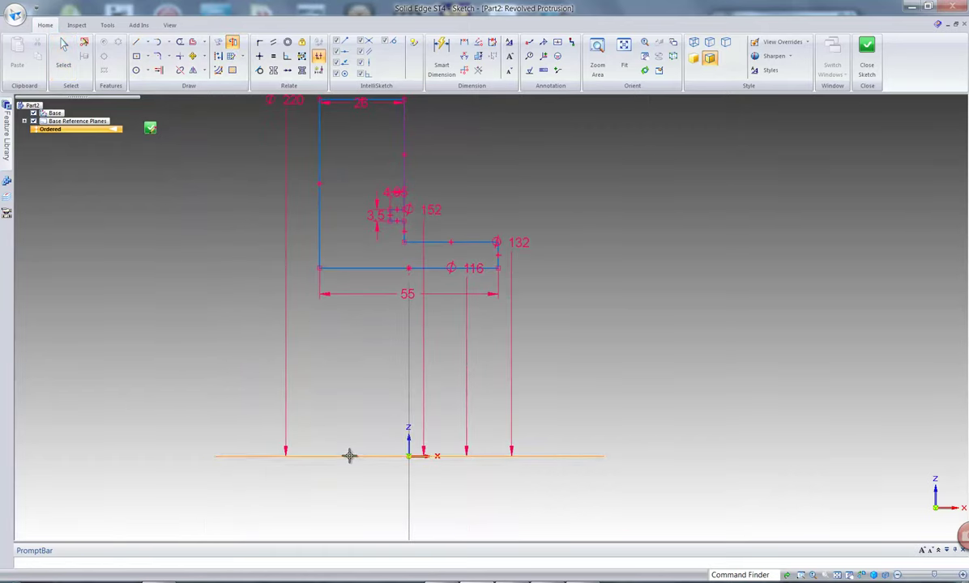
{"action": "left_click", "coordinate": [350, 457]}
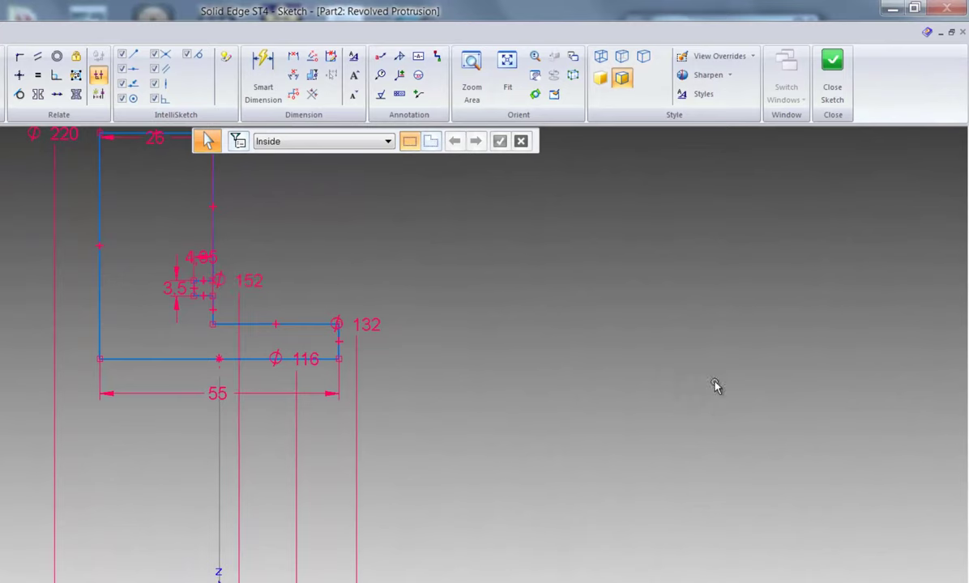
Step: Close the sketch and revolve the profile through a full revolution to finish the flange body
{"action": "left_click", "coordinate": [832, 77]}
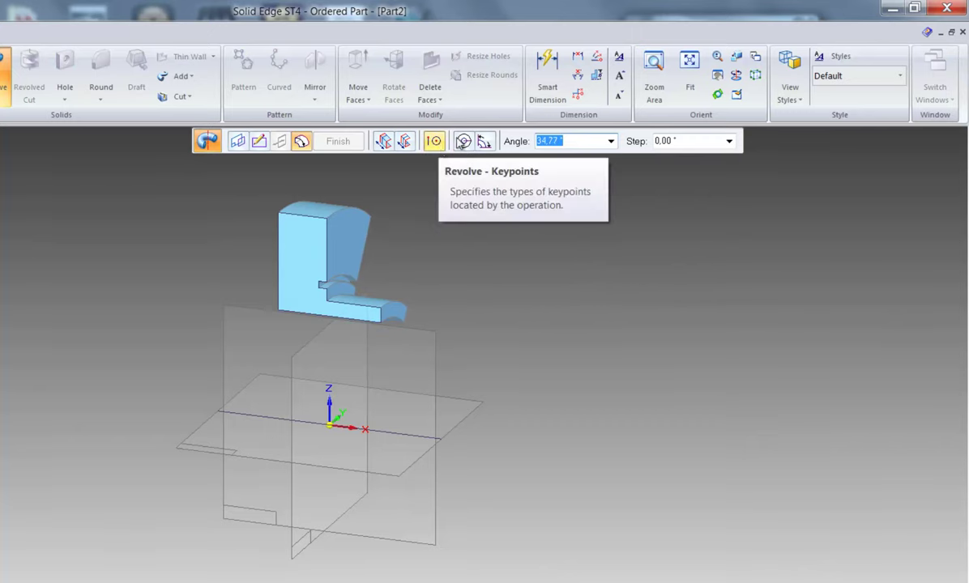
{"action": "left_click", "coordinate": [465, 142]}
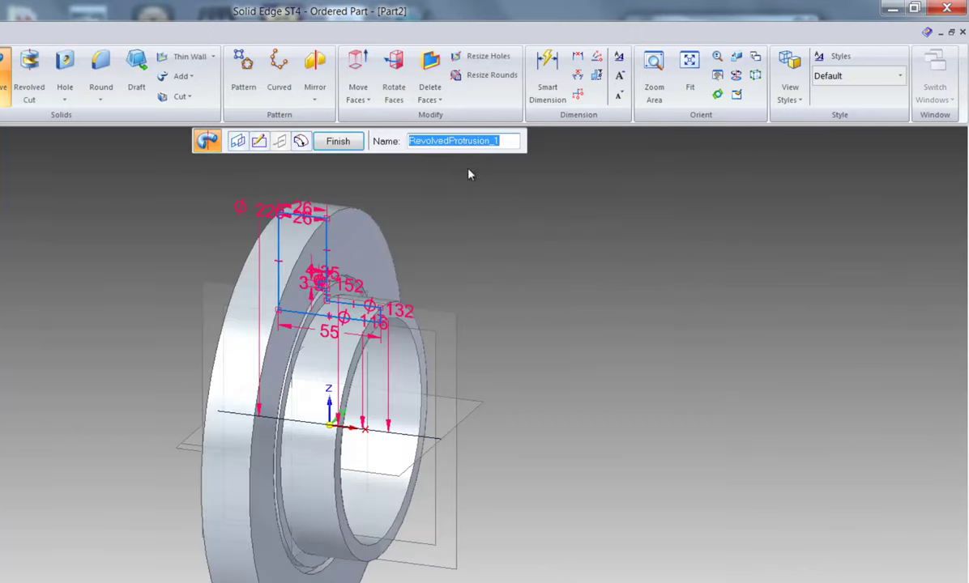
{"action": "left_click", "coordinate": [338, 141]}
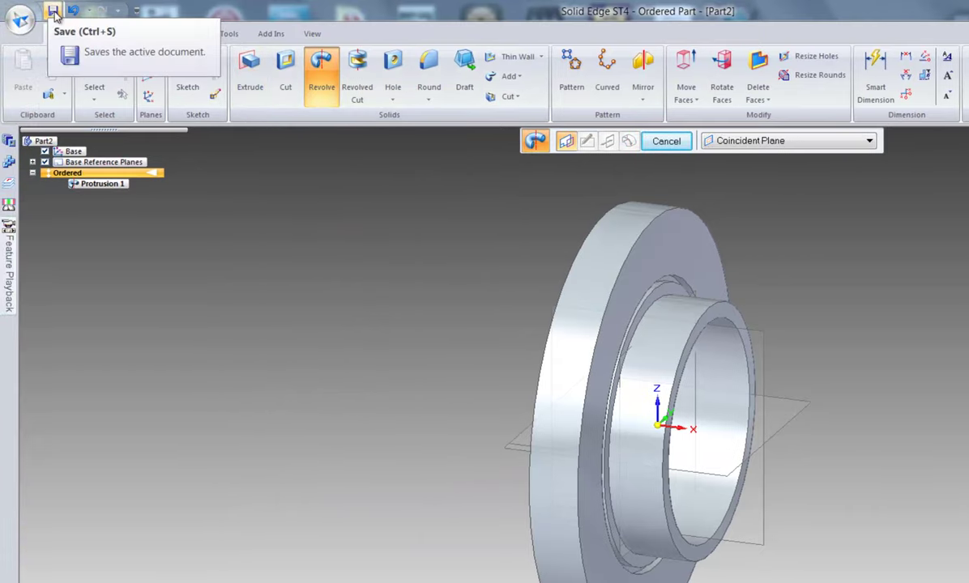
Step: Save the part as "flens" in the video folder
{"action": "left_click", "coordinate": [51, 11]}
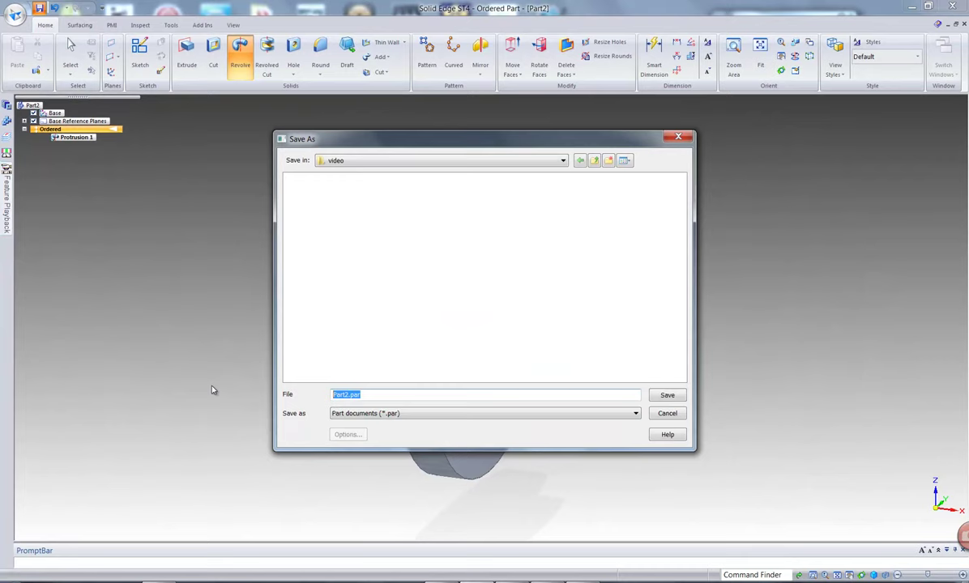
{"action": "type", "text": "flens"}
{"action": "left_click", "coordinate": [668, 395]}
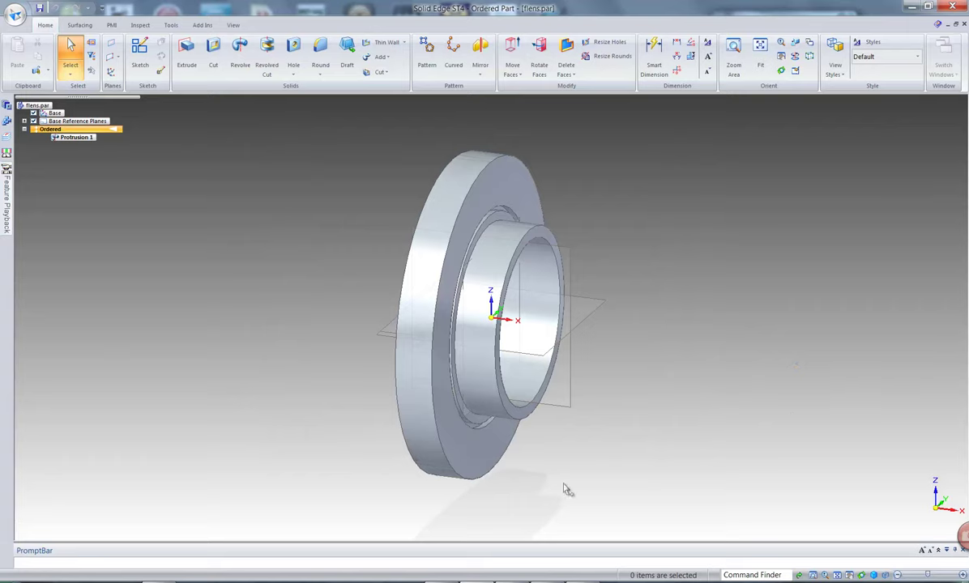
Step: Chamfer both outer circular edges of the flange's rim with a 2.5 mm setback
{"action": "left_click", "coordinate": [320, 74]}
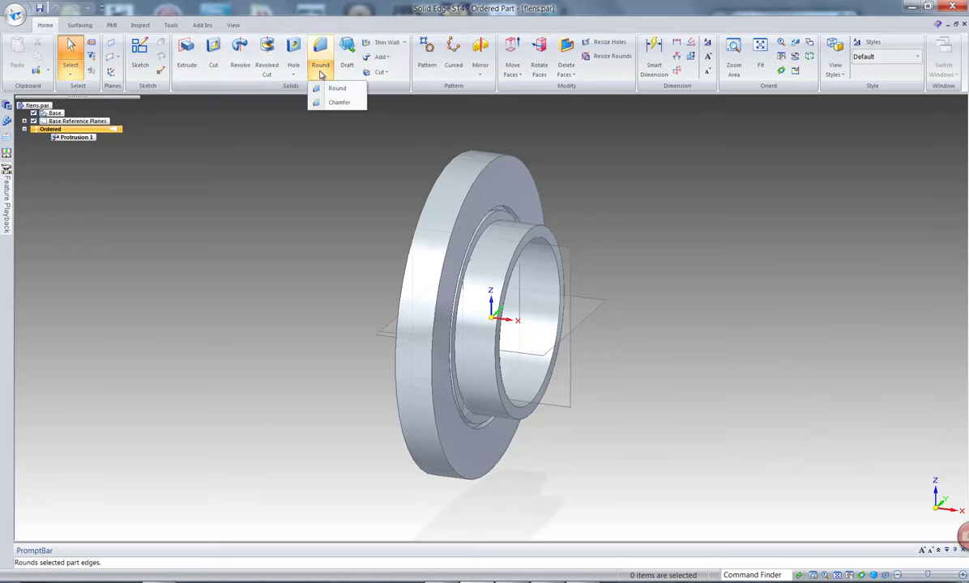
{"action": "left_click", "coordinate": [339, 103]}
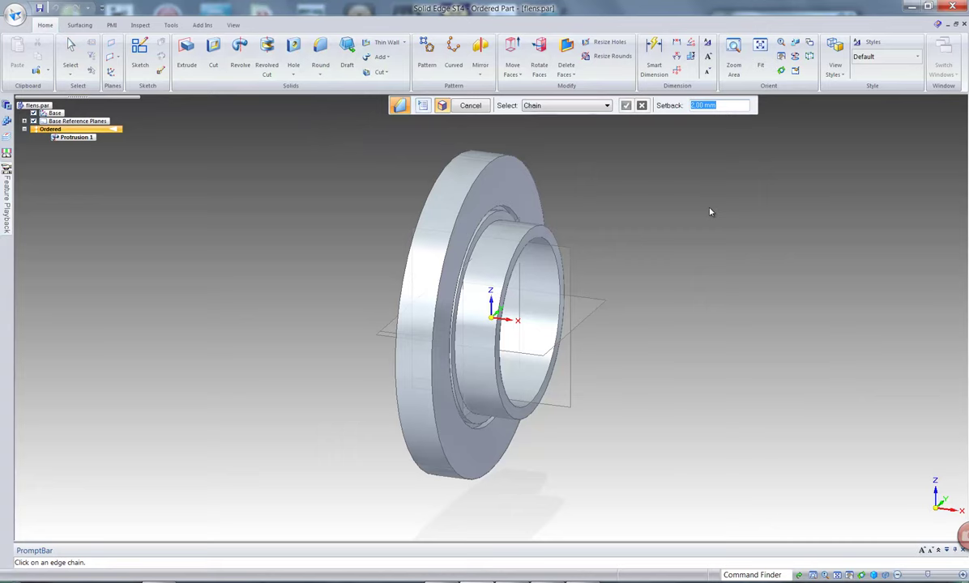
{"action": "type", "text": "2"}
{"action": "left_click", "coordinate": [478, 160]}
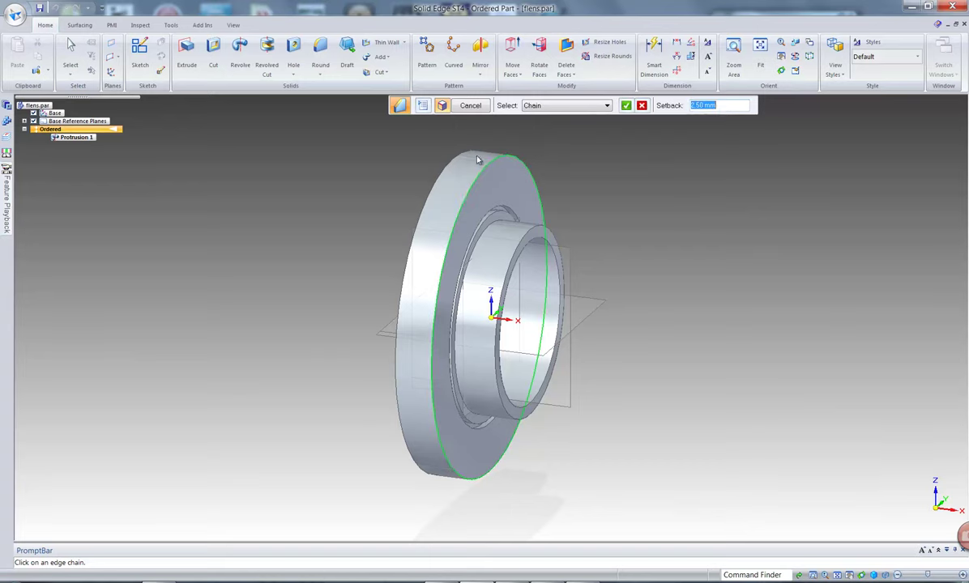
{"action": "left_click", "coordinate": [455, 158]}
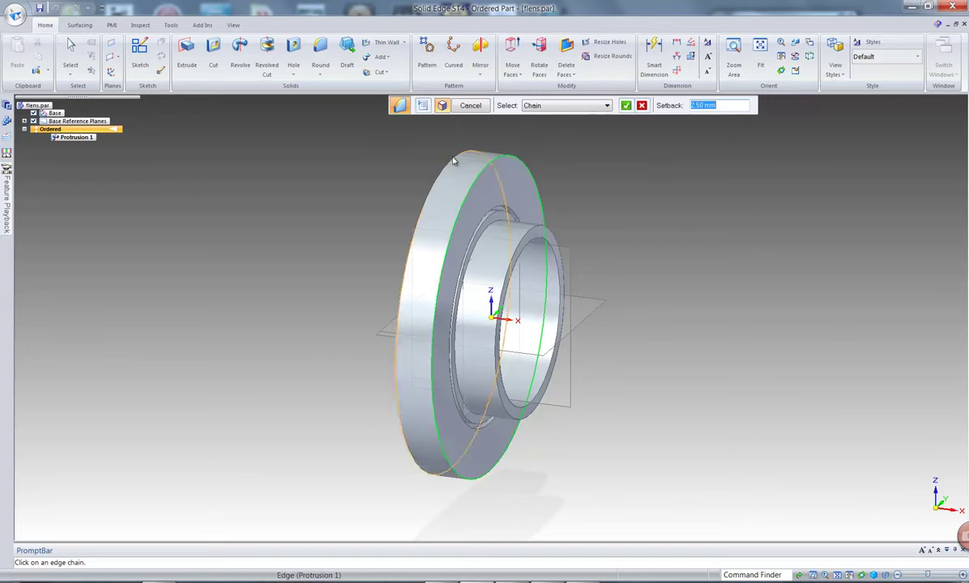
{"action": "left_click", "coordinate": [627, 107]}
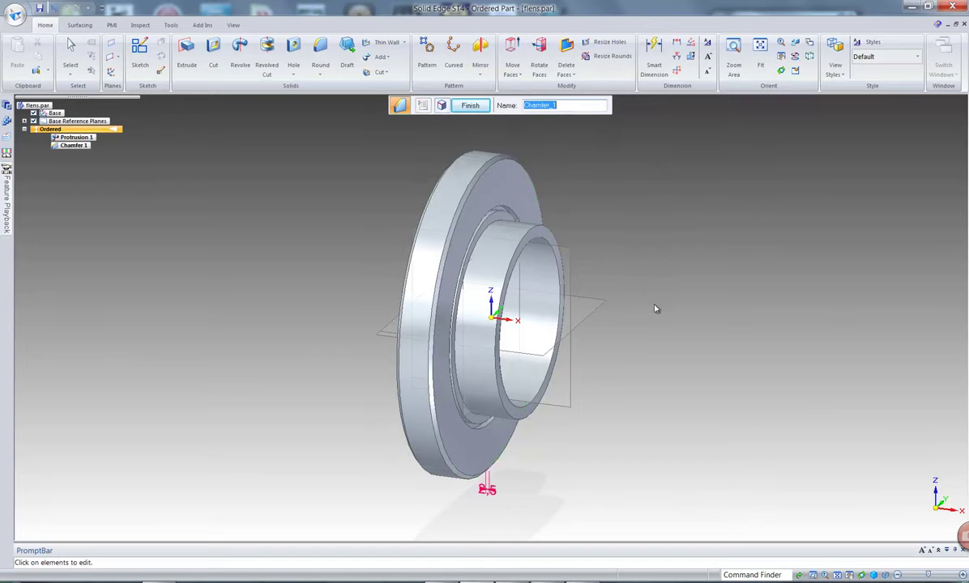
{"action": "left_click", "coordinate": [470, 106]}
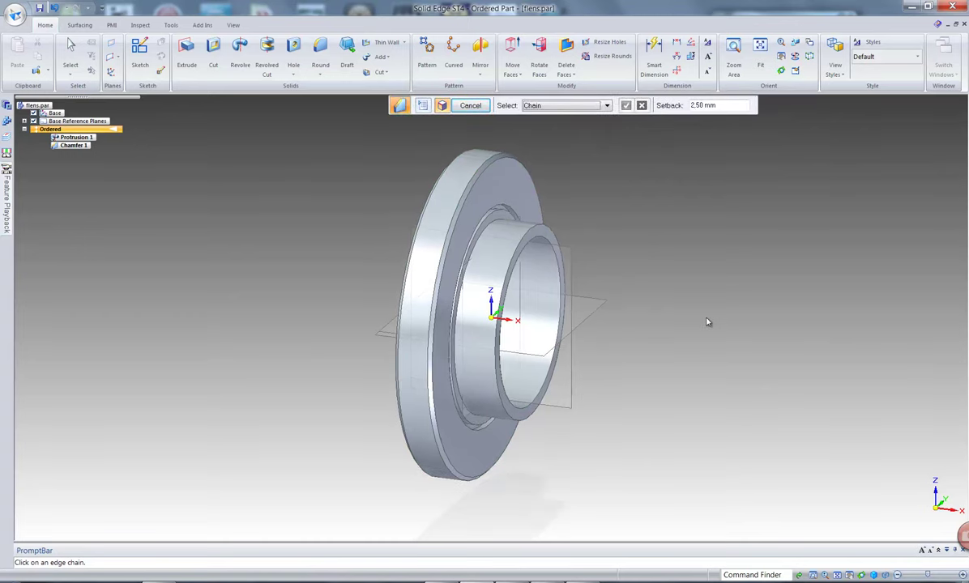
Step: Chamfer the outer edge at the hub's free end with a 1.5 mm setback and leave the chamfer command
{"action": "middle_click_drag", "start_coordinate": [667, 329], "coordinate": [616, 206]}
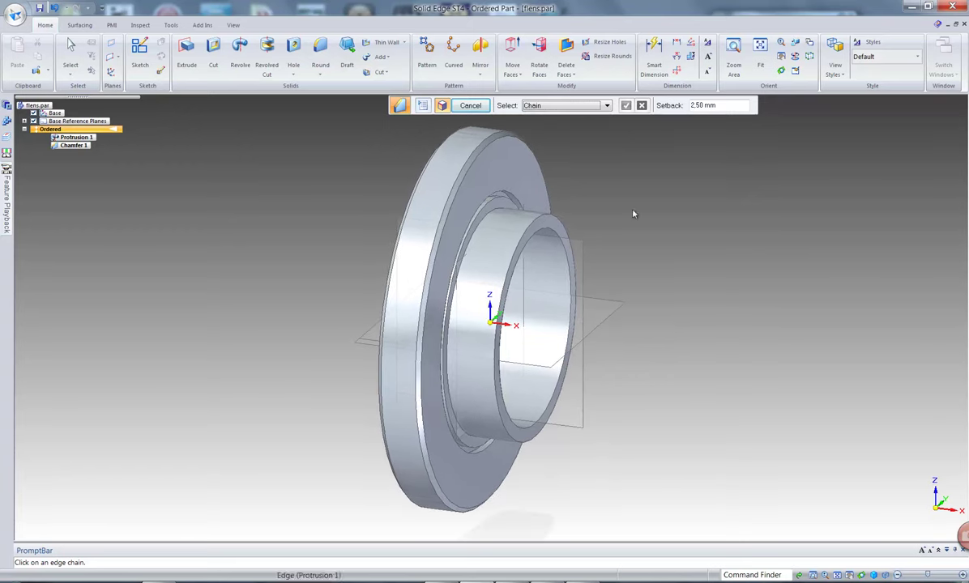
{"action": "left_click", "coordinate": [320, 75]}
{"action": "left_click", "coordinate": [340, 103]}
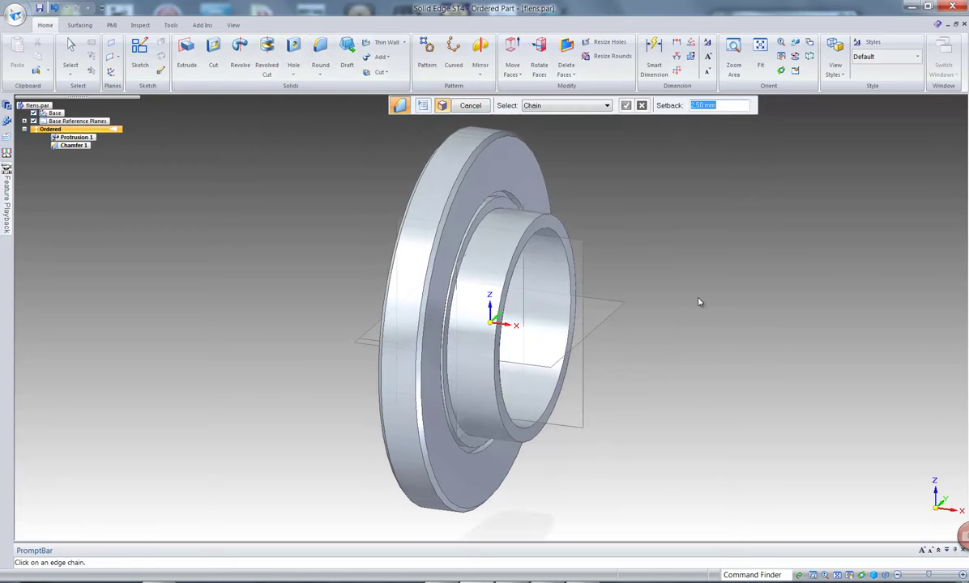
{"action": "type", "text": "1.5"}
{"action": "left_click", "coordinate": [539, 224]}
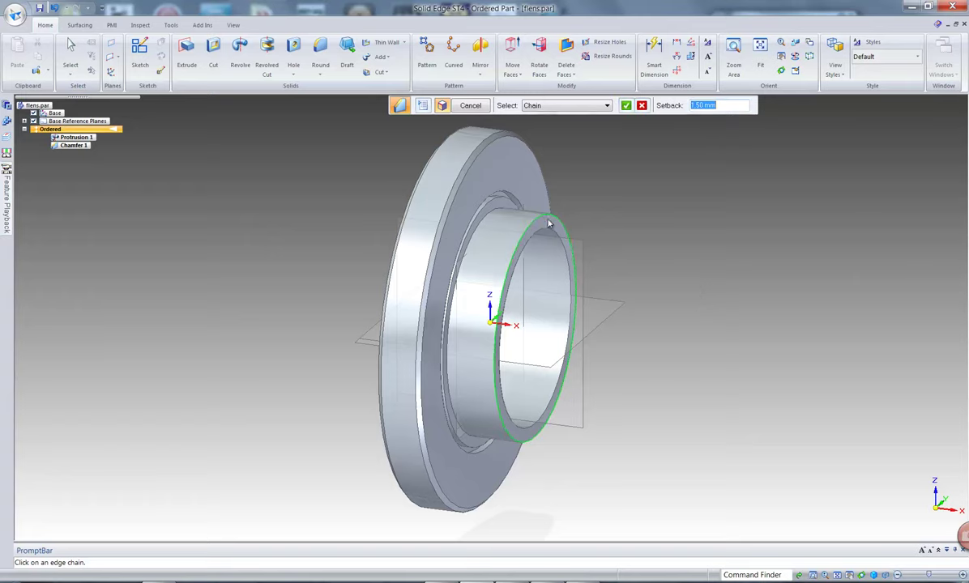
{"action": "left_click", "coordinate": [626, 106]}
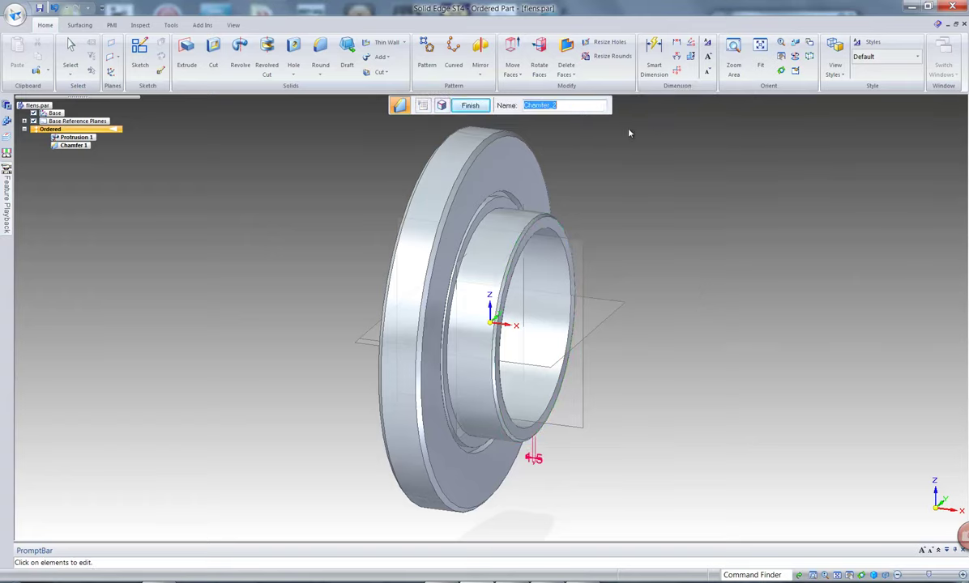
{"action": "left_click", "coordinate": [470, 105]}
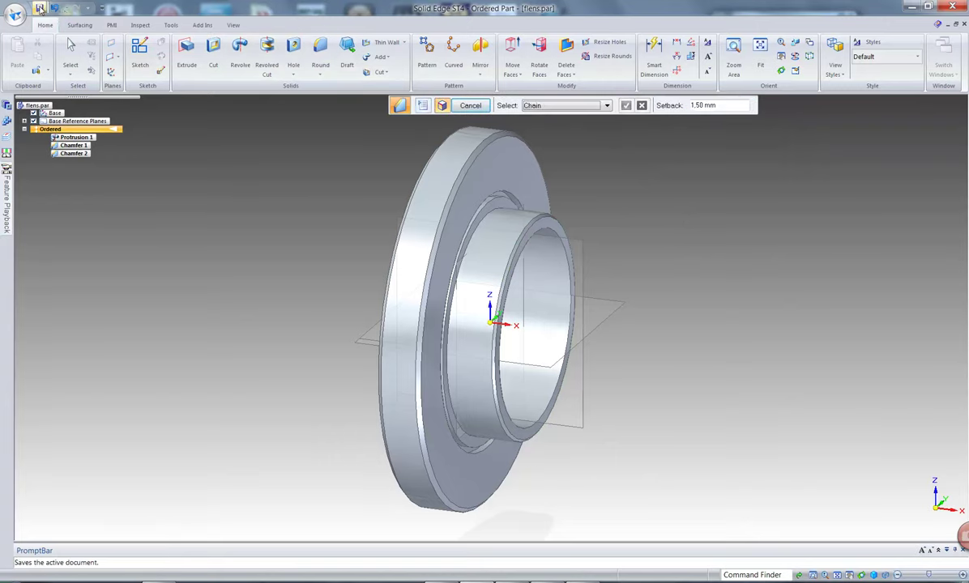
{"action": "key", "text": "Escape"}
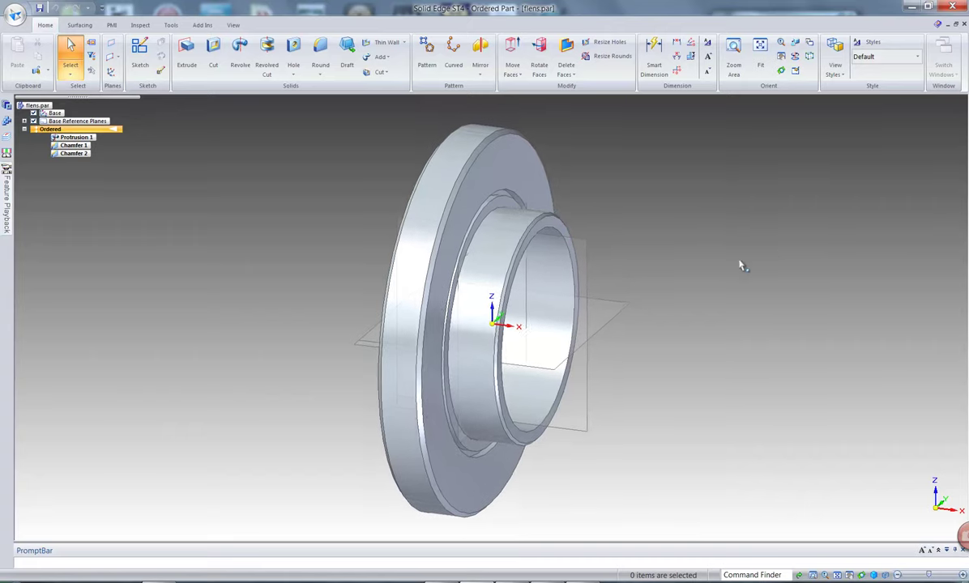
Step: Round the edge chains of the groove in the flange face with a 0.50 mm radius and save the part
{"action": "scroll", "coordinate": [684, 255], "scroll_direction": "up", "scroll_amount": 4}
{"action": "scroll", "coordinate": [694, 277], "scroll_direction": "up", "scroll_amount": 5}
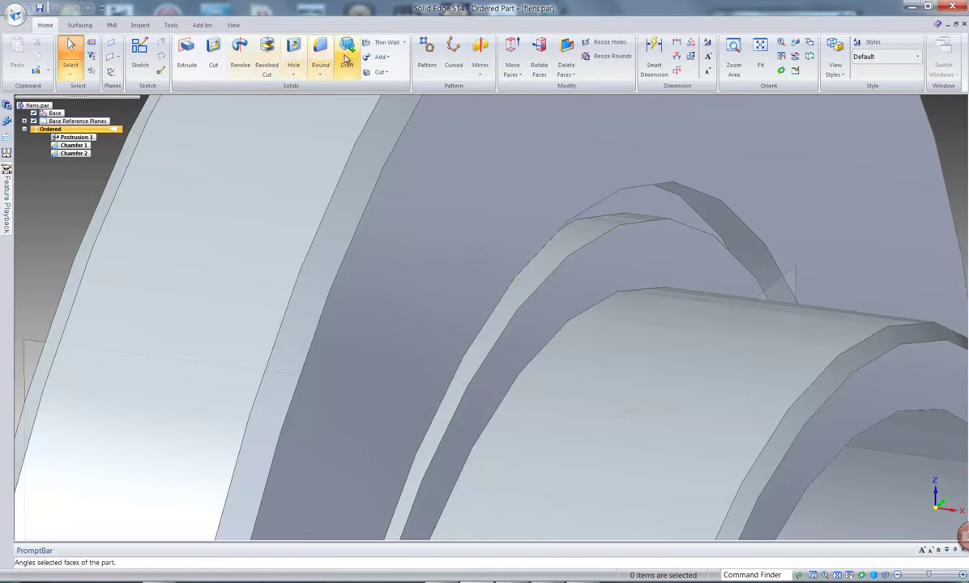
{"action": "left_click", "coordinate": [322, 55]}
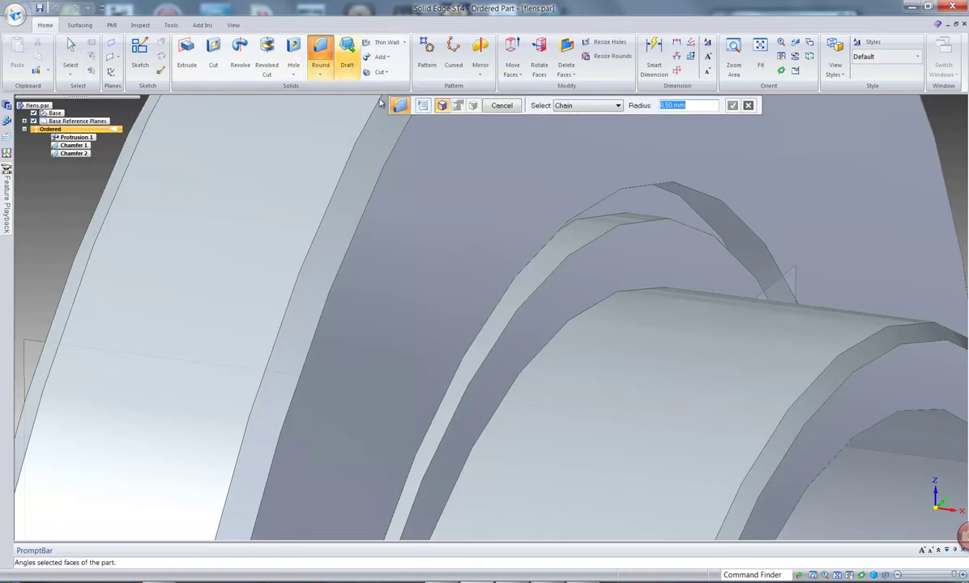
{"action": "left_click", "coordinate": [650, 224]}
{"action": "left_click", "coordinate": [657, 196]}
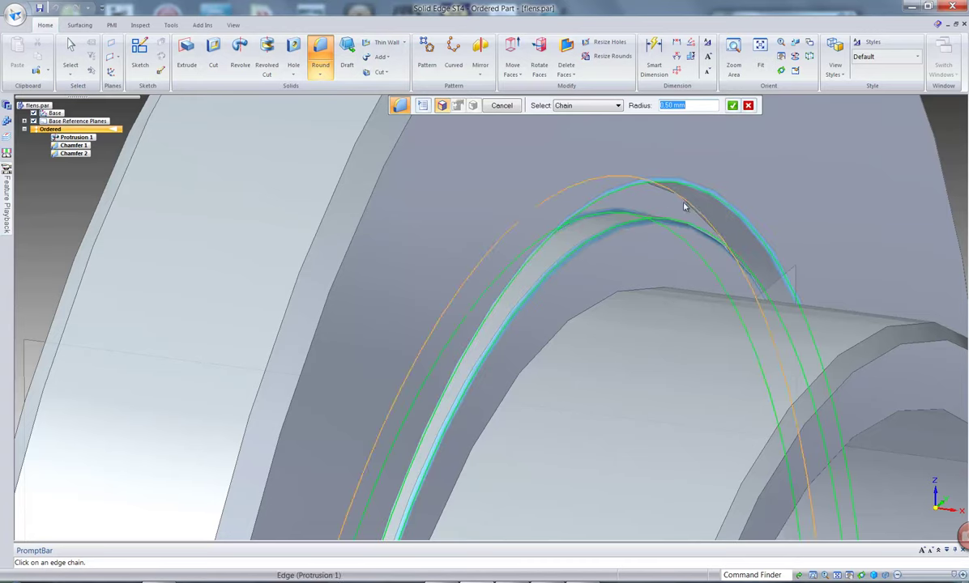
{"action": "left_click", "coordinate": [685, 205]}
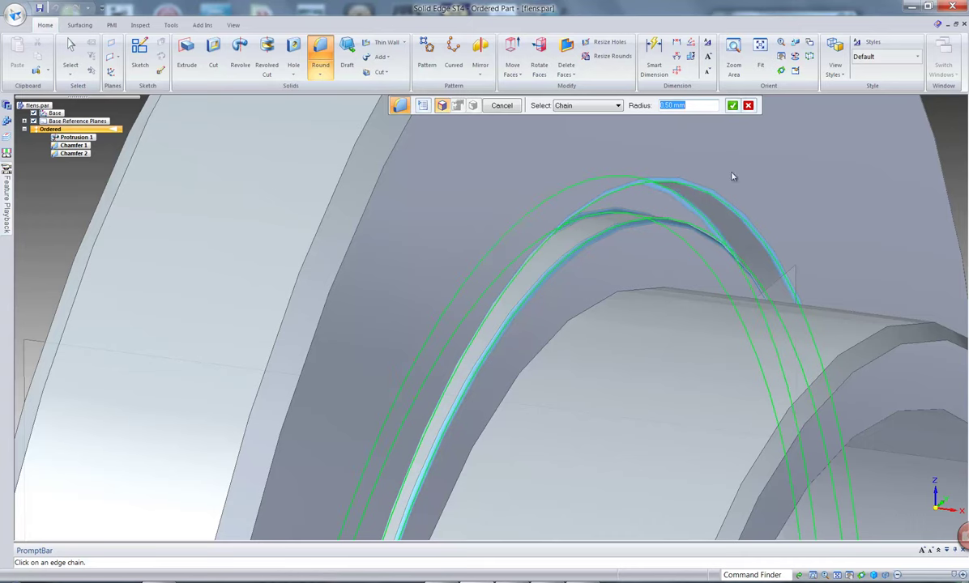
{"action": "left_click", "coordinate": [733, 106]}
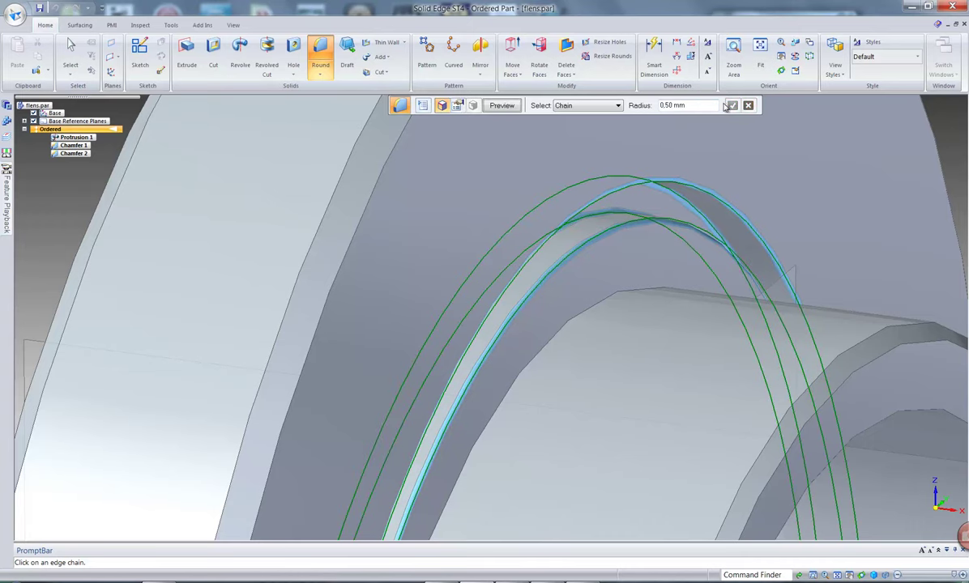
{"action": "left_click", "coordinate": [39, 11]}
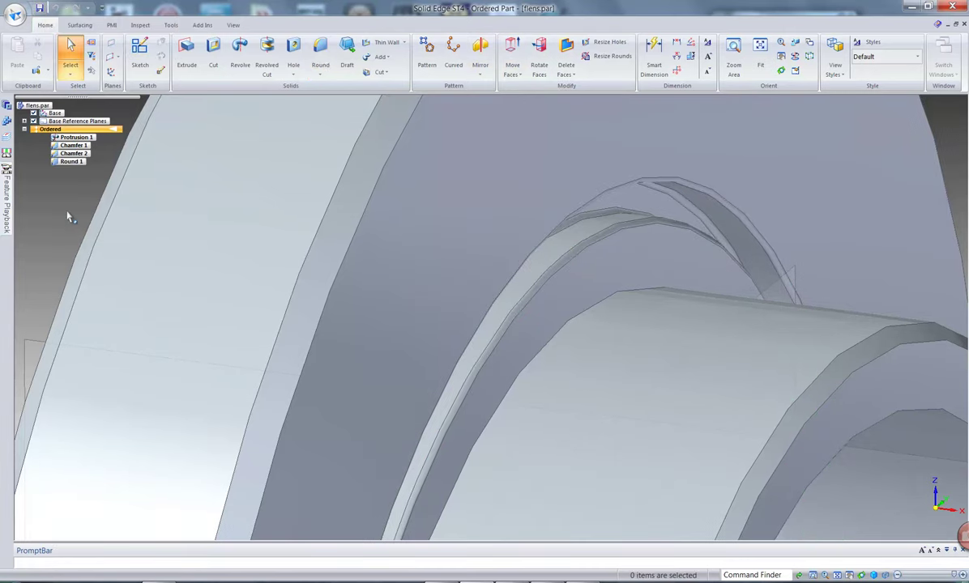
Step: Show the whole flange in isometric view and open the profile sketch of the revolved protrusion for editing
{"action": "scroll", "coordinate": [75, 215], "scroll_direction": "down", "scroll_amount": 2}
{"action": "scroll", "coordinate": [393, 300], "scroll_direction": "down", "scroll_amount": 5}
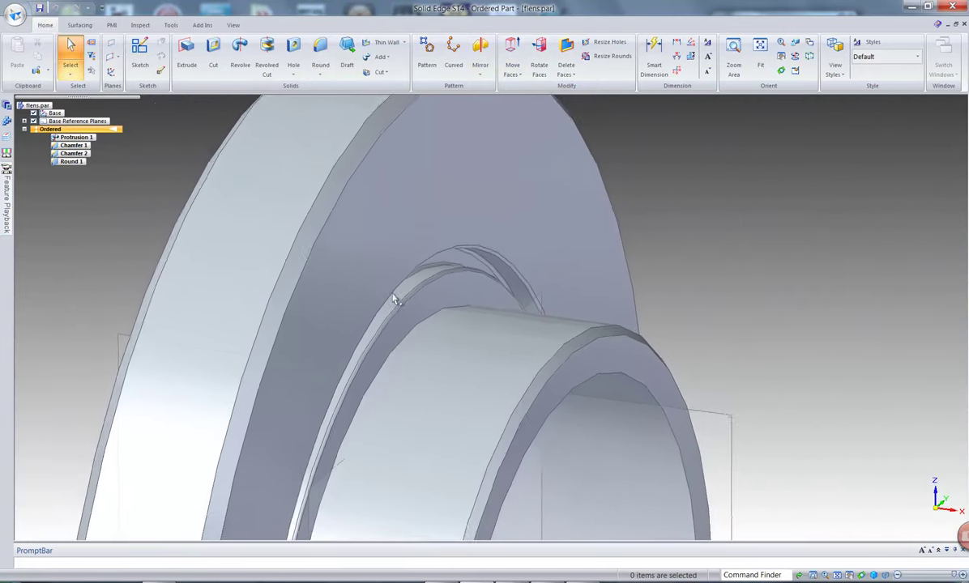
{"action": "scroll", "coordinate": [394, 300], "scroll_direction": "down", "scroll_amount": 2}
{"action": "scroll", "coordinate": [688, 331], "scroll_direction": "down", "scroll_amount": 2}
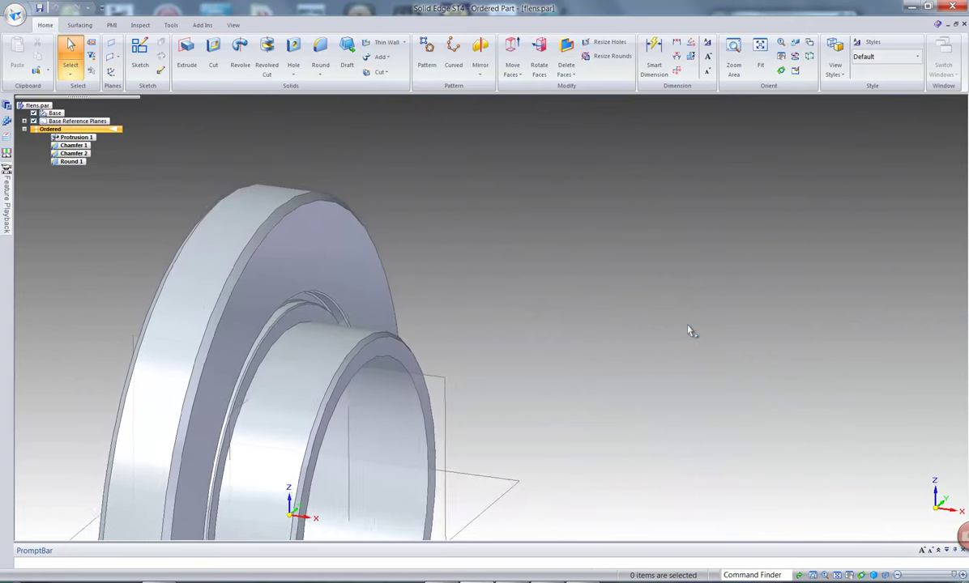
{"action": "scroll", "coordinate": [688, 331], "scroll_direction": "down", "scroll_amount": 2}
{"action": "scroll", "coordinate": [597, 420], "scroll_direction": "down", "scroll_amount": 2}
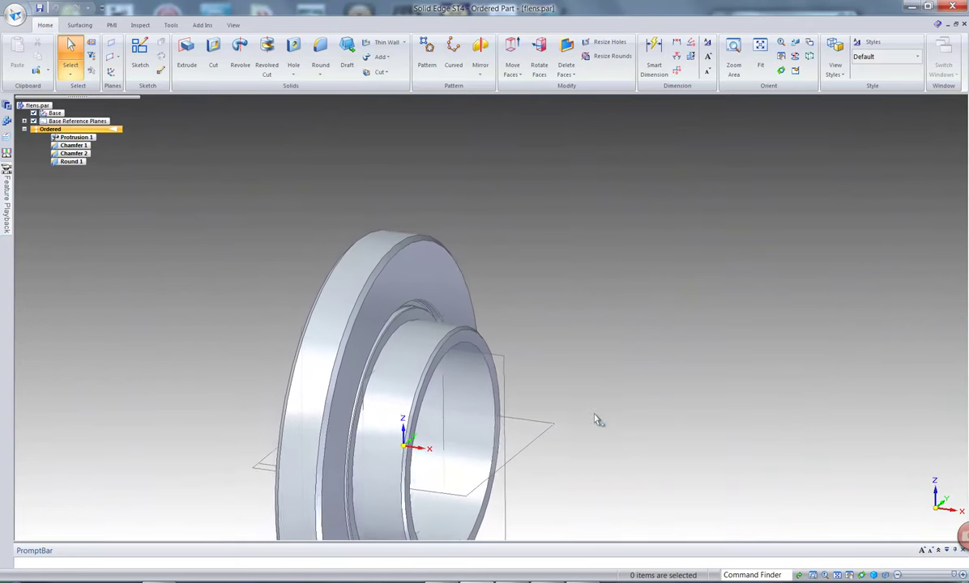
{"action": "scroll", "coordinate": [597, 420], "scroll_direction": "down", "scroll_amount": 3}
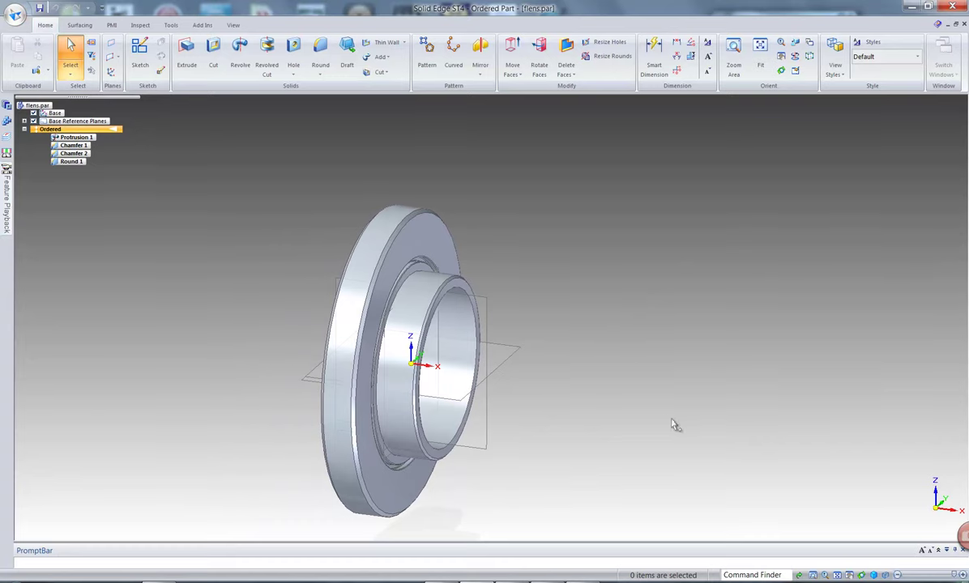
{"action": "key", "text": "ctrl+i"}
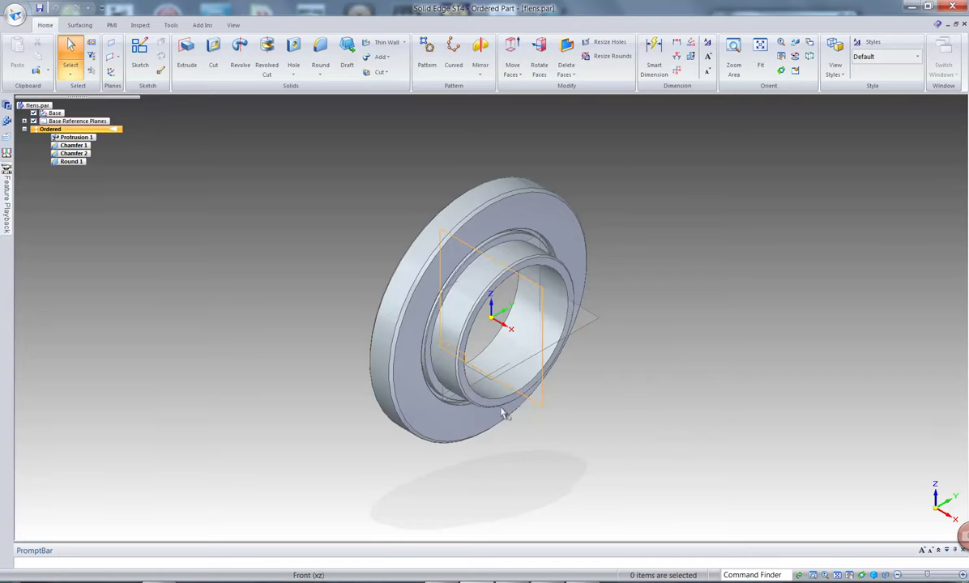
{"action": "left_click", "coordinate": [266, 50]}
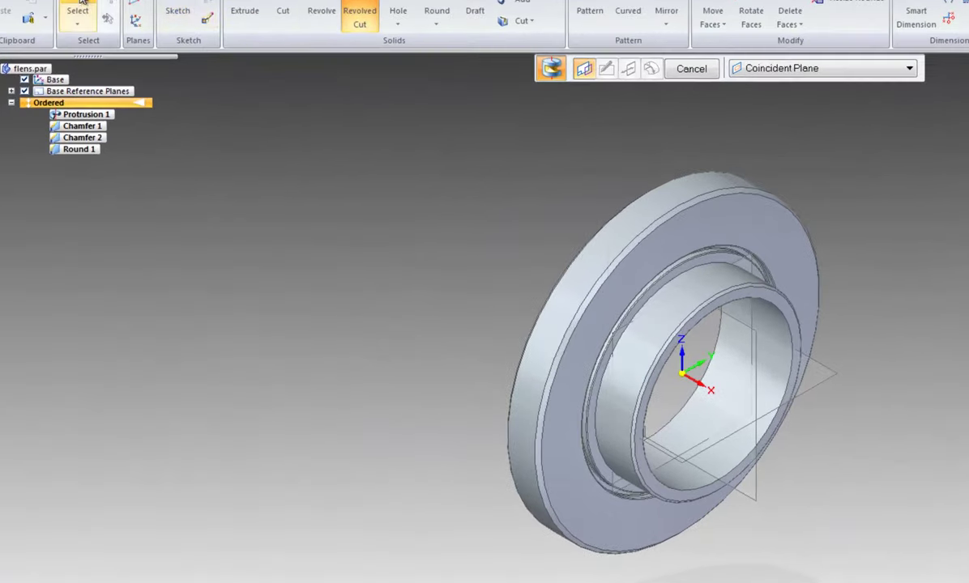
{"action": "left_click", "coordinate": [79, 6]}
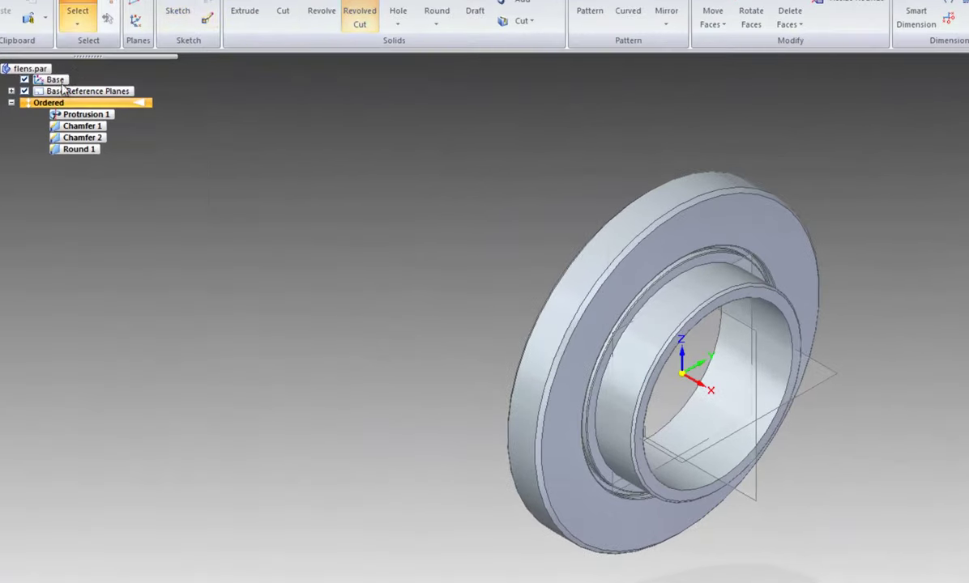
{"action": "left_click", "coordinate": [74, 117]}
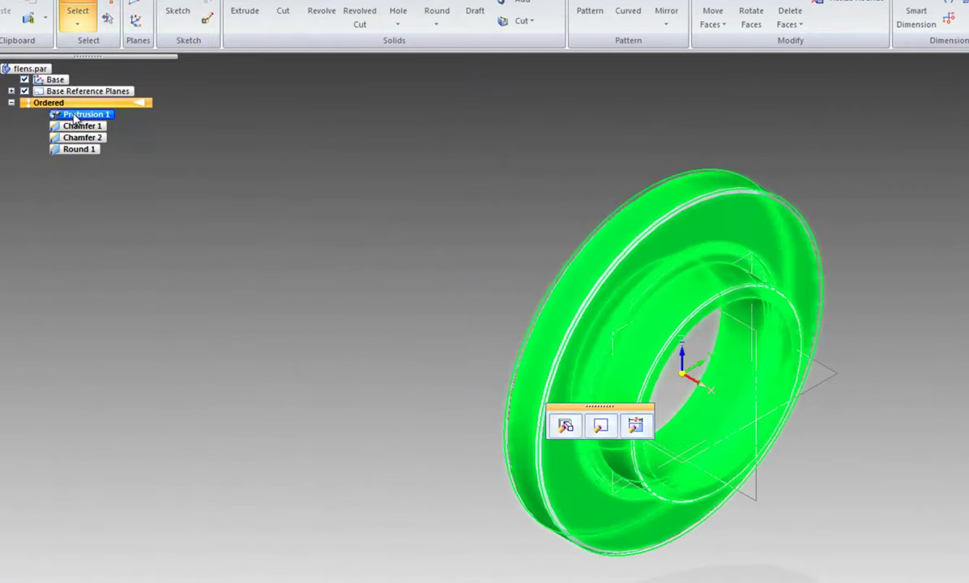
{"action": "left_click", "coordinate": [601, 428]}
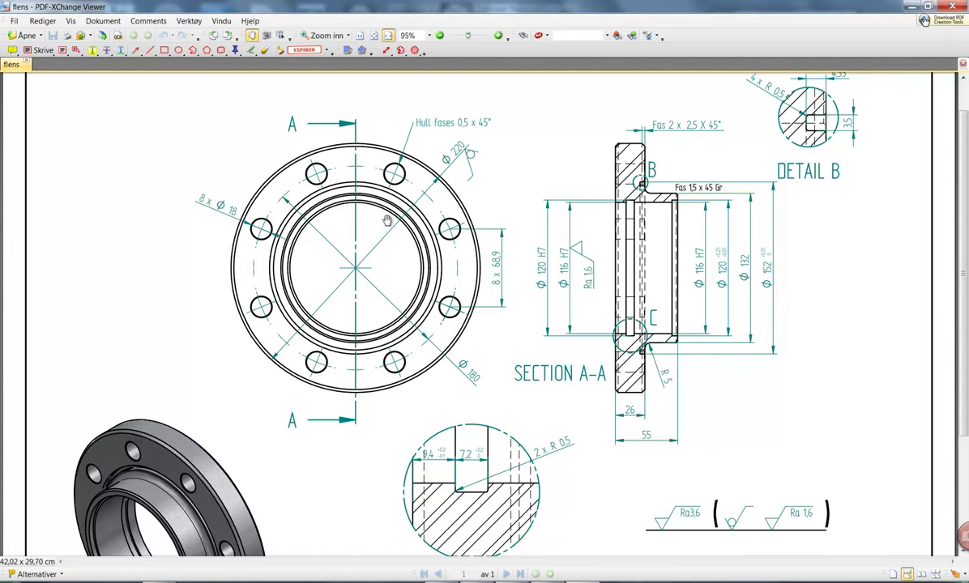
Step: Consult section A-A of the PDF drawing for the recess dimensions at the hub's free end and return to the sketch
{"action": "left_click", "coordinate": [912, 8]}
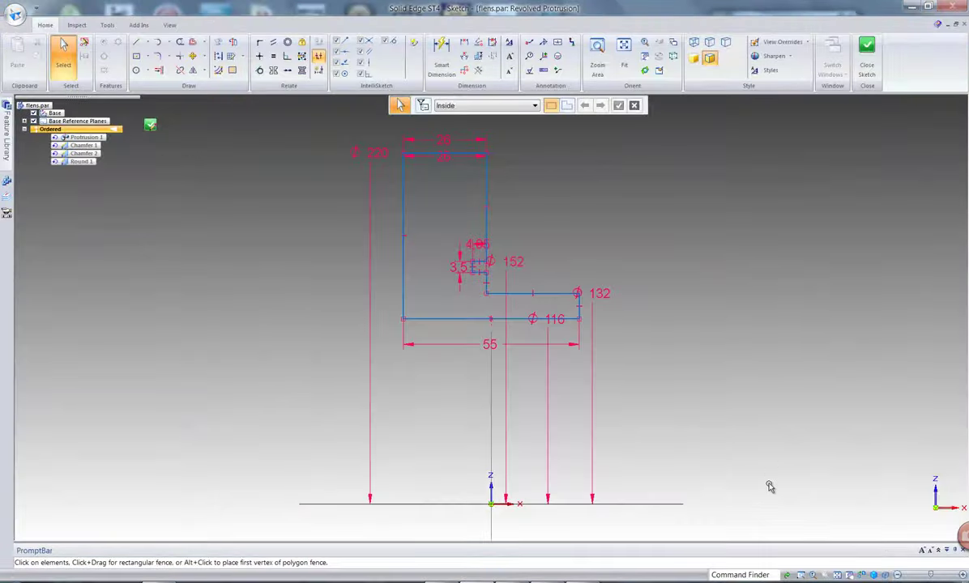
{"action": "key", "text": "alt+Tab"}
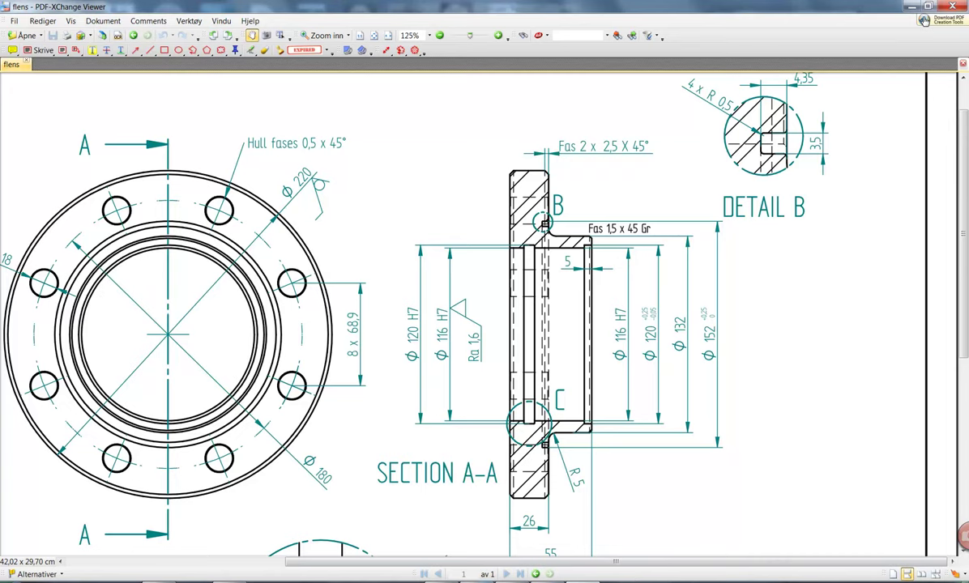
{"action": "left_click", "coordinate": [912, 6]}
Step: Sketch a rectangular step about 1.7 mm high across the inner corner of the hub's free end, using a vertical and a horizontal line
{"action": "scroll", "coordinate": [641, 316], "scroll_direction": "up", "scroll_amount": 3}
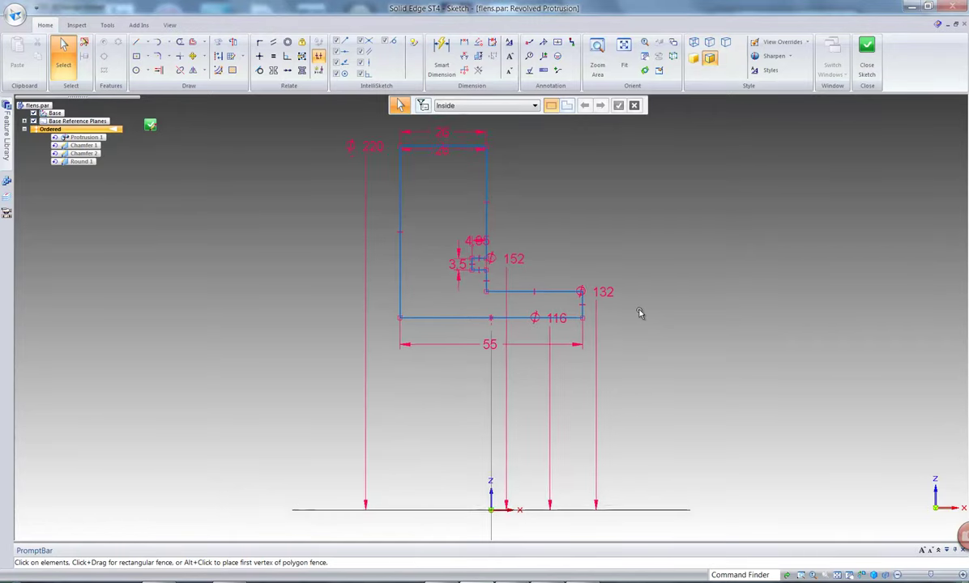
{"action": "scroll", "coordinate": [640, 315], "scroll_direction": "up", "scroll_amount": 5}
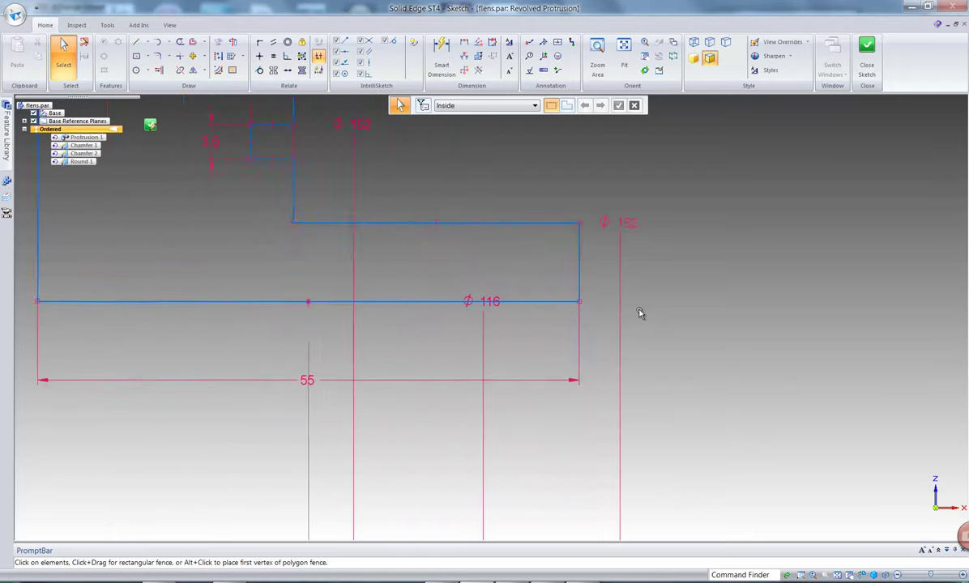
{"action": "scroll", "coordinate": [640, 315], "scroll_direction": "up", "scroll_amount": 2}
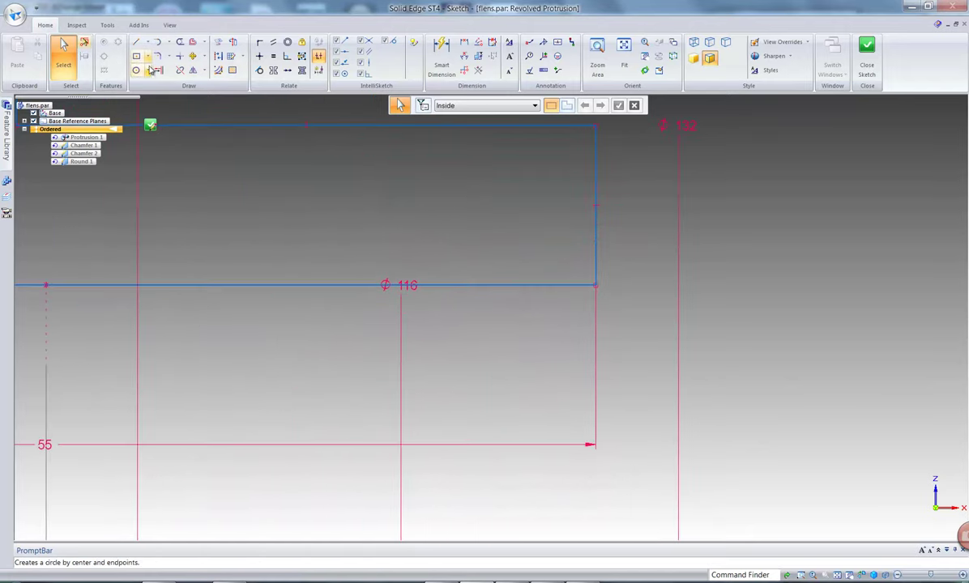
{"action": "left_click", "coordinate": [136, 45]}
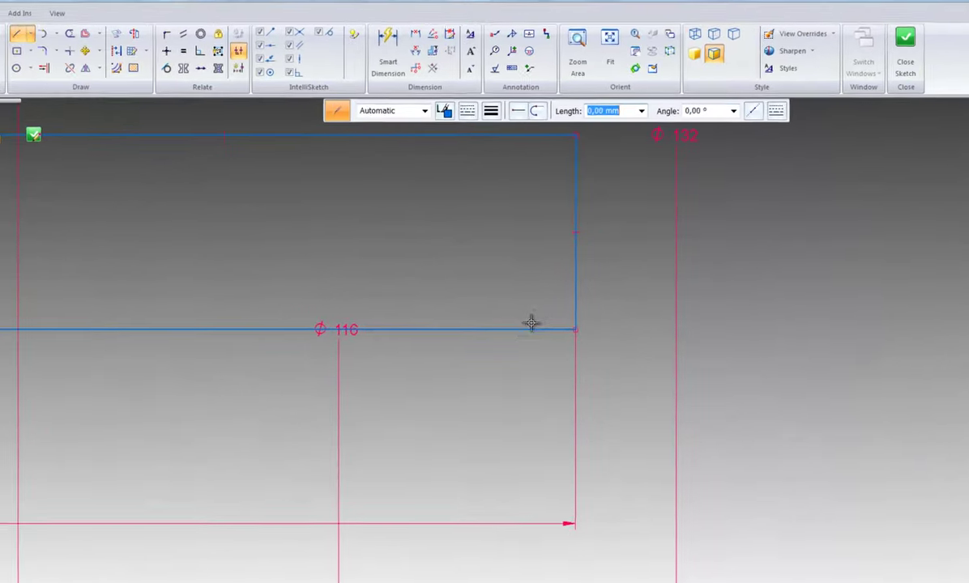
{"action": "left_click", "coordinate": [524, 338]}
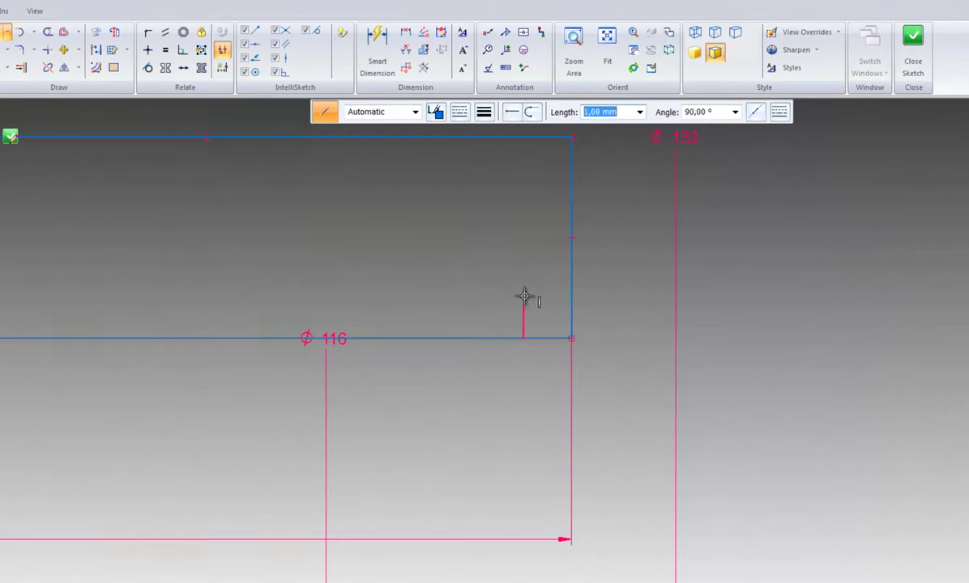
{"action": "left_click", "coordinate": [524, 297]}
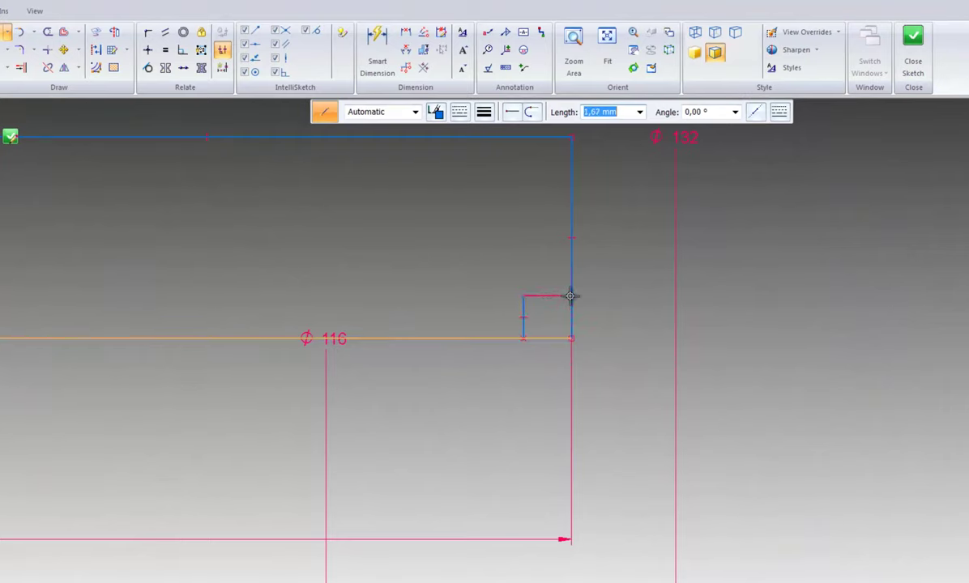
{"action": "left_click", "coordinate": [572, 296]}
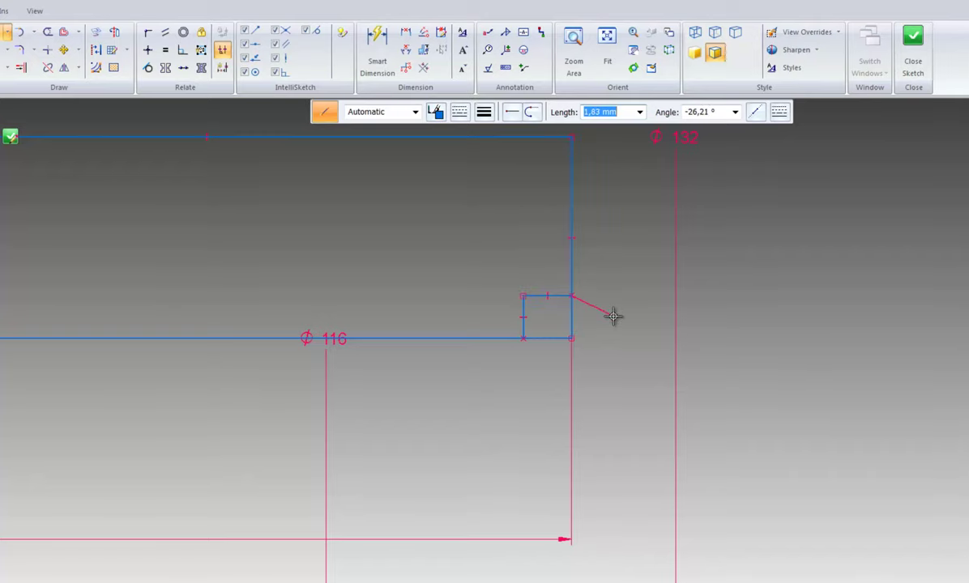
{"action": "key", "text": "Escape"}
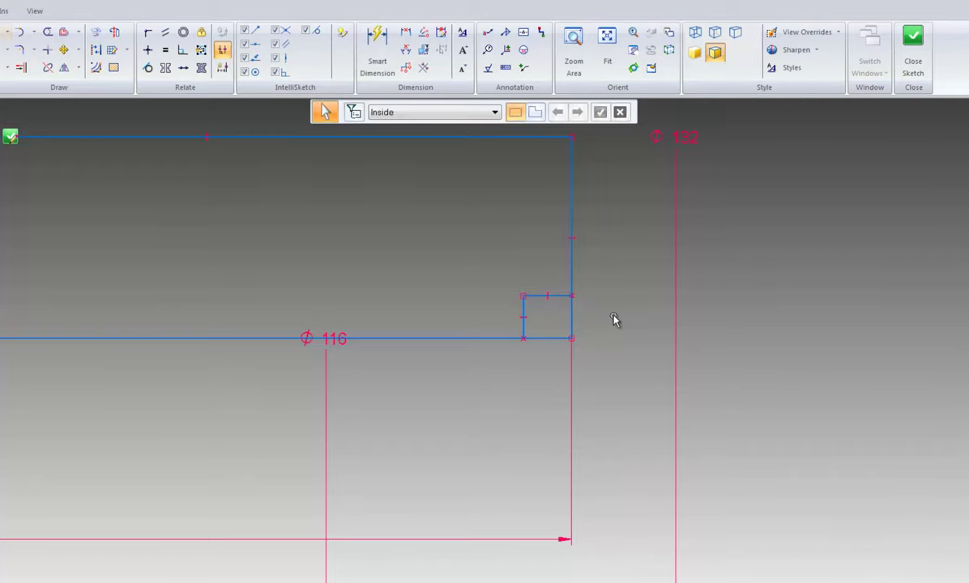
Step: Trim the bore line and the end line outside the new step to leave an open recess at the hub's inner corner
{"action": "scroll", "coordinate": [613, 319], "scroll_direction": "up", "scroll_amount": 3}
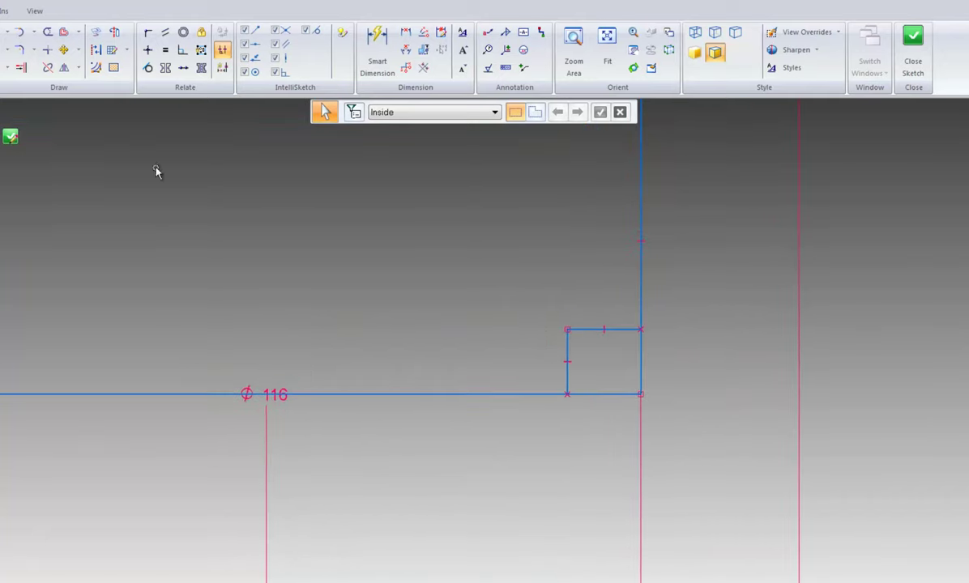
{"action": "left_click", "coordinate": [48, 51]}
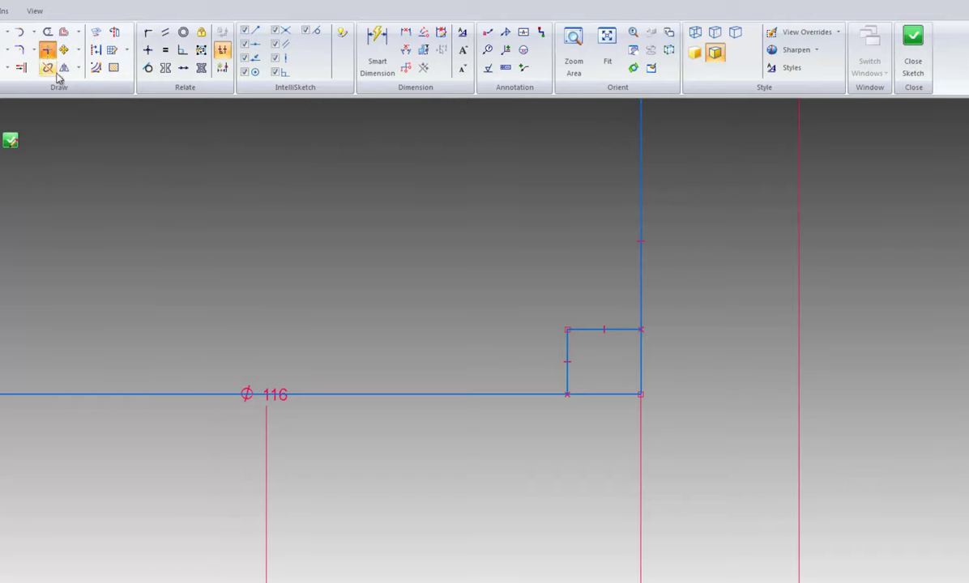
{"action": "left_click", "coordinate": [566, 380]}
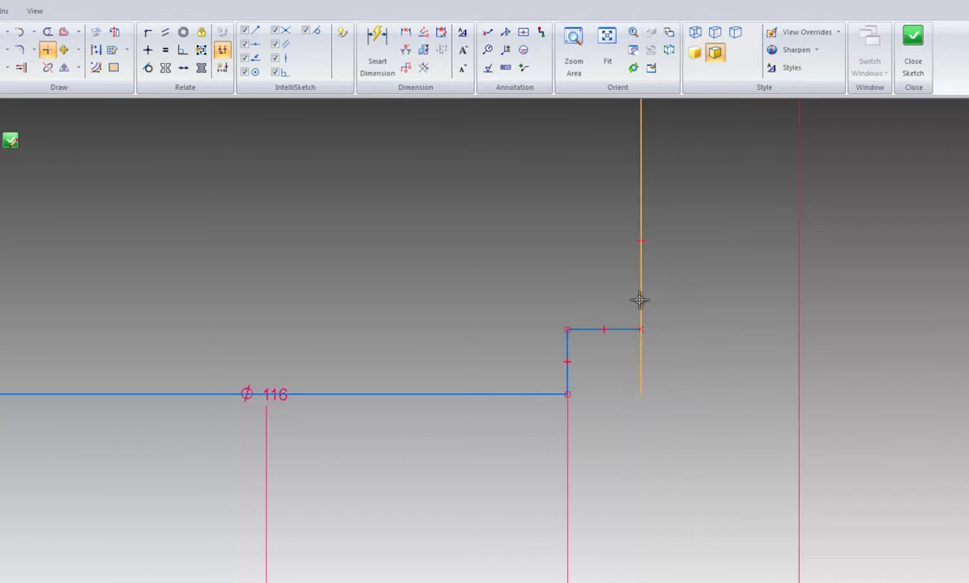
{"action": "left_click", "coordinate": [642, 366]}
Step: Delete the horizontal length dimension below the bore line that is attached to the trimmed corner
{"action": "scroll", "coordinate": [707, 415], "scroll_direction": "down", "scroll_amount": 3}
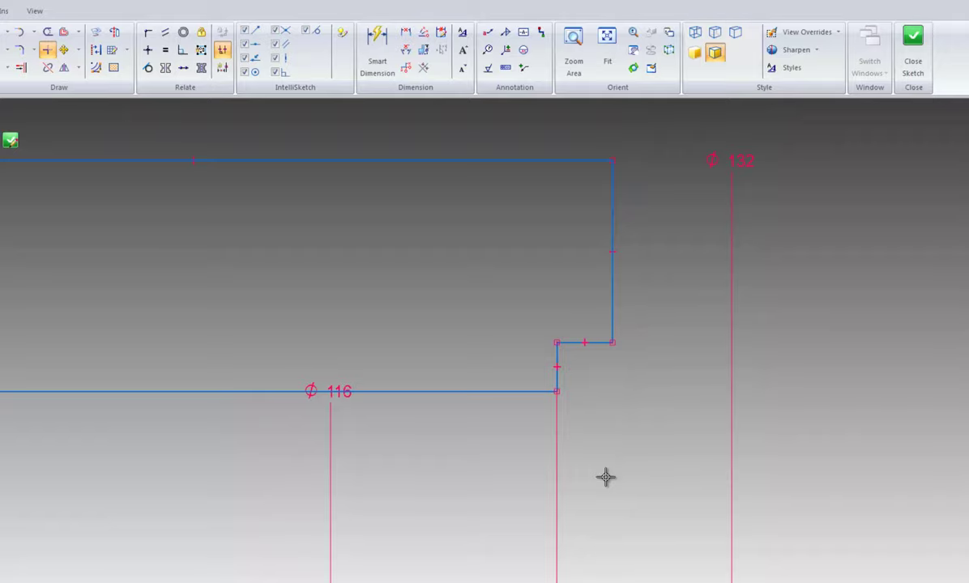
{"action": "scroll", "coordinate": [606, 478], "scroll_direction": "down", "scroll_amount": 3}
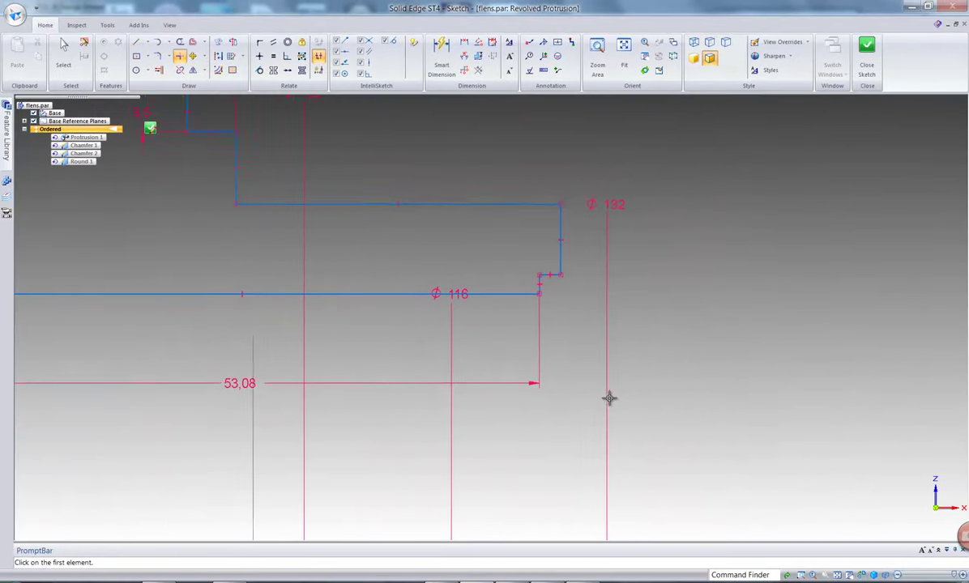
{"action": "scroll", "coordinate": [609, 398], "scroll_direction": "down", "scroll_amount": 2}
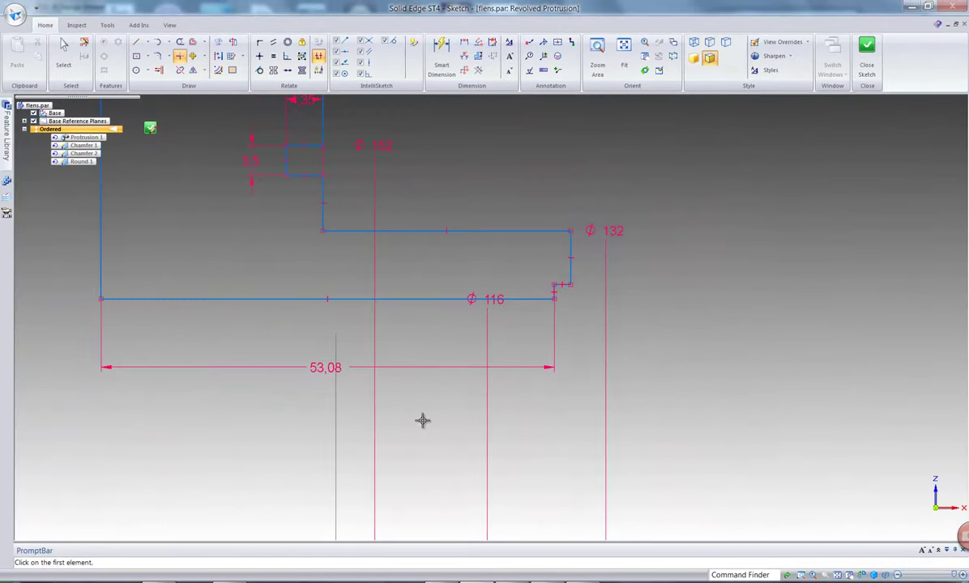
{"action": "scroll", "coordinate": [521, 408], "scroll_direction": "up", "scroll_amount": 2}
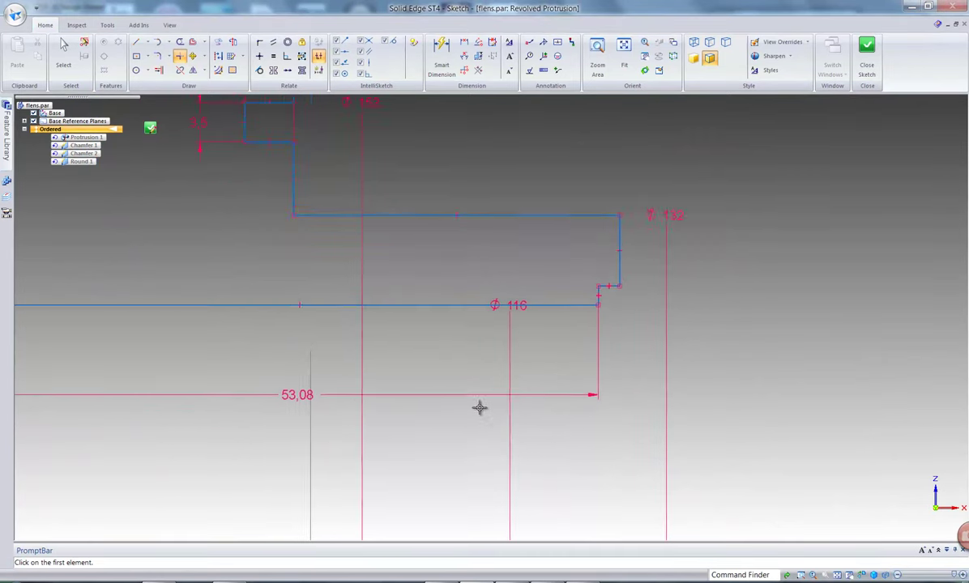
{"action": "right_click", "coordinate": [304, 450]}
{"action": "left_click", "coordinate": [281, 423]}
{"action": "left_click", "coordinate": [277, 406]}
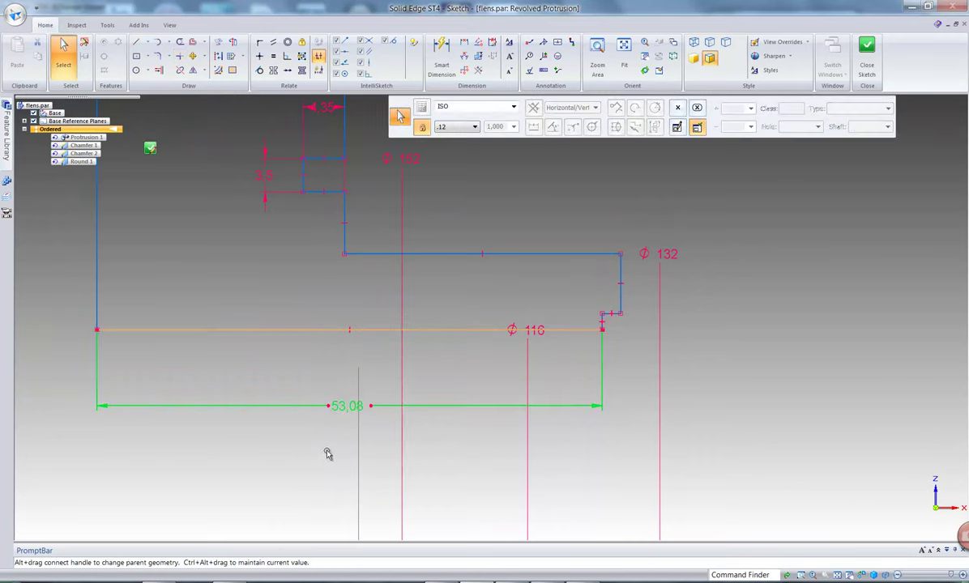
{"action": "key", "text": "Delete"}
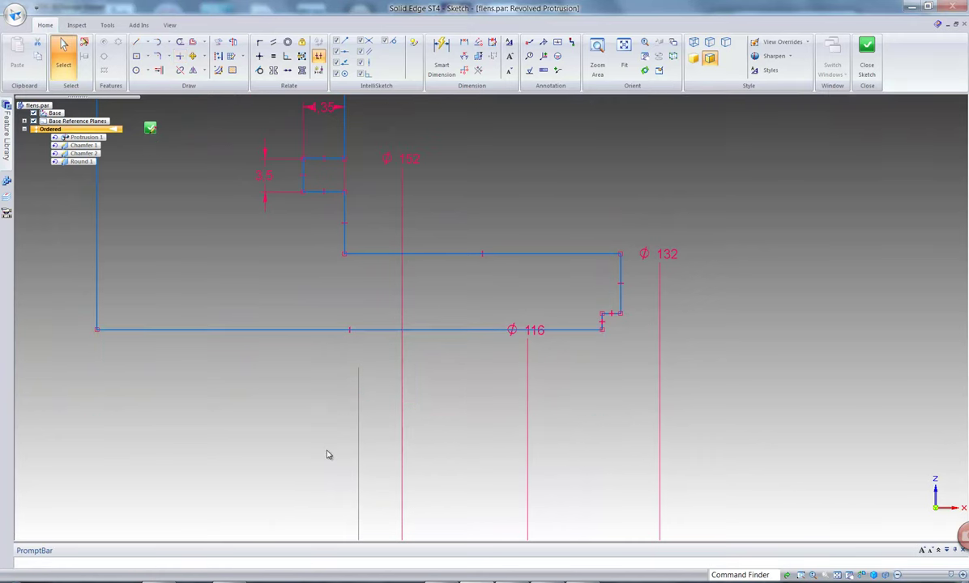
Step: Dimension the overall length between the flange's outer face and the hub's free end, placing the dimension below the bore line
{"action": "left_click", "coordinate": [463, 42]}
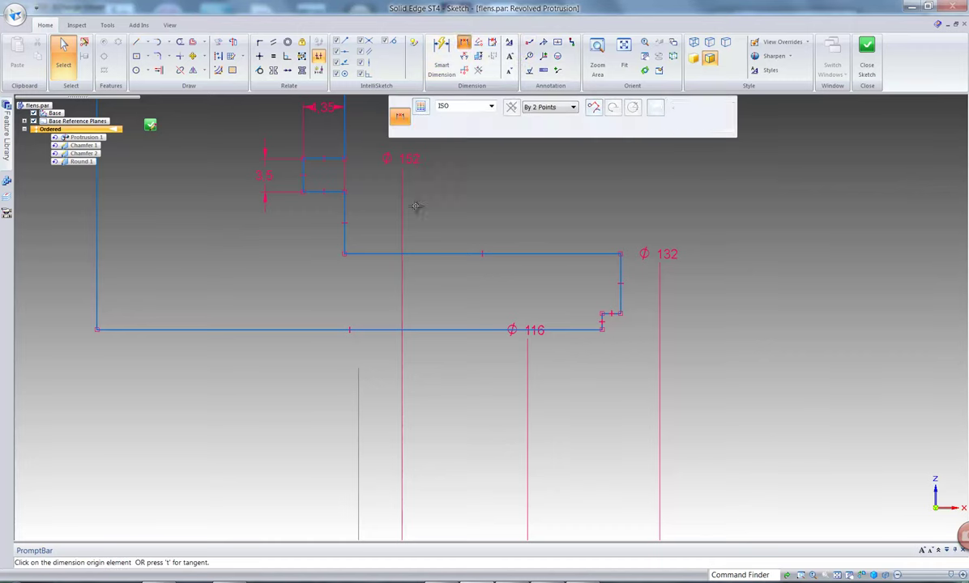
{"action": "left_click", "coordinate": [96, 287]}
{"action": "left_click", "coordinate": [619, 272]}
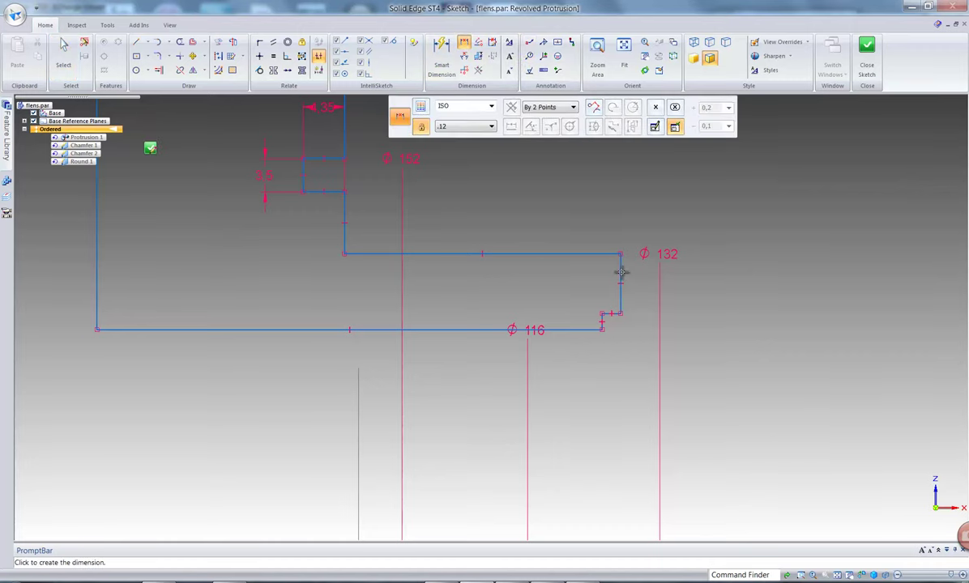
{"action": "left_click", "coordinate": [607, 371]}
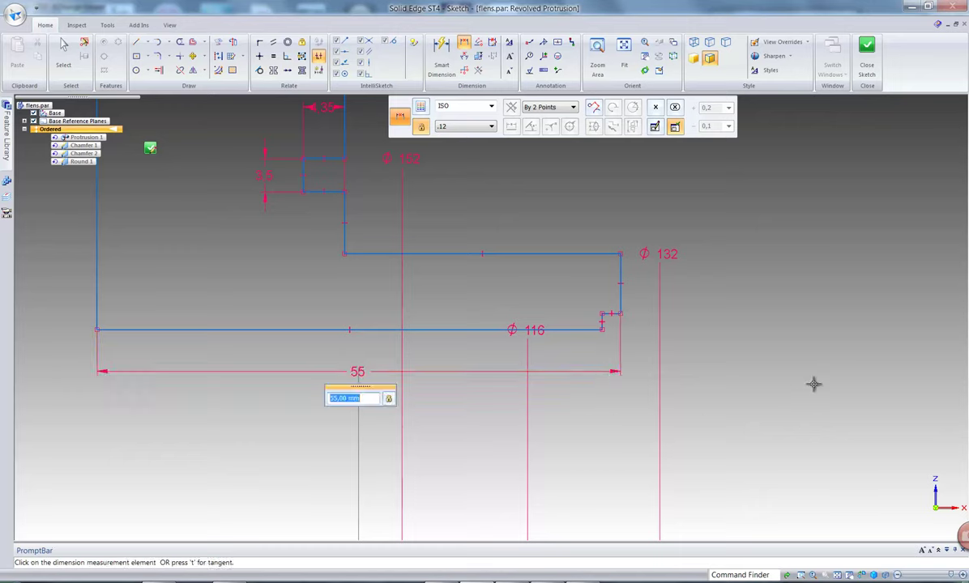
{"action": "right_click", "coordinate": [736, 370]}
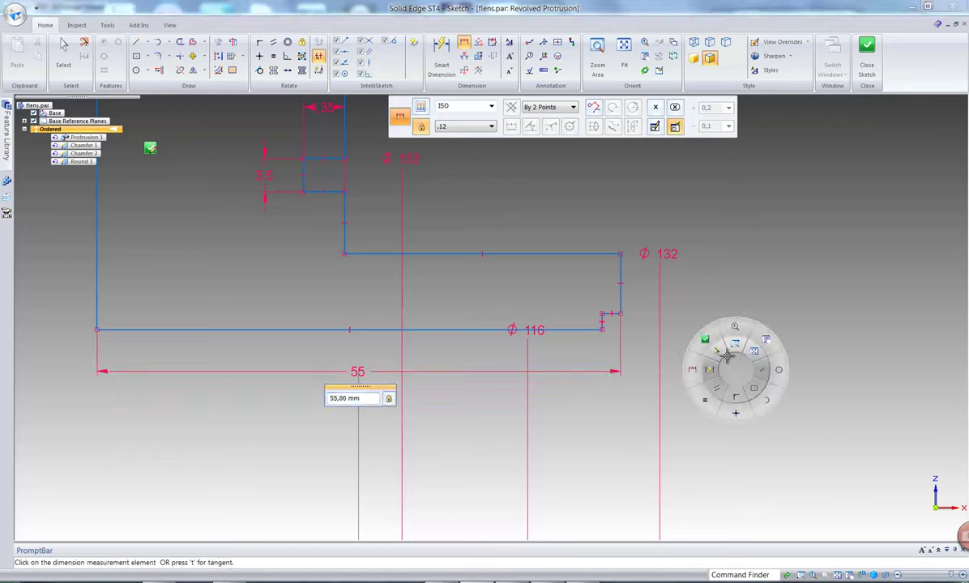
{"action": "left_click", "coordinate": [728, 354]}
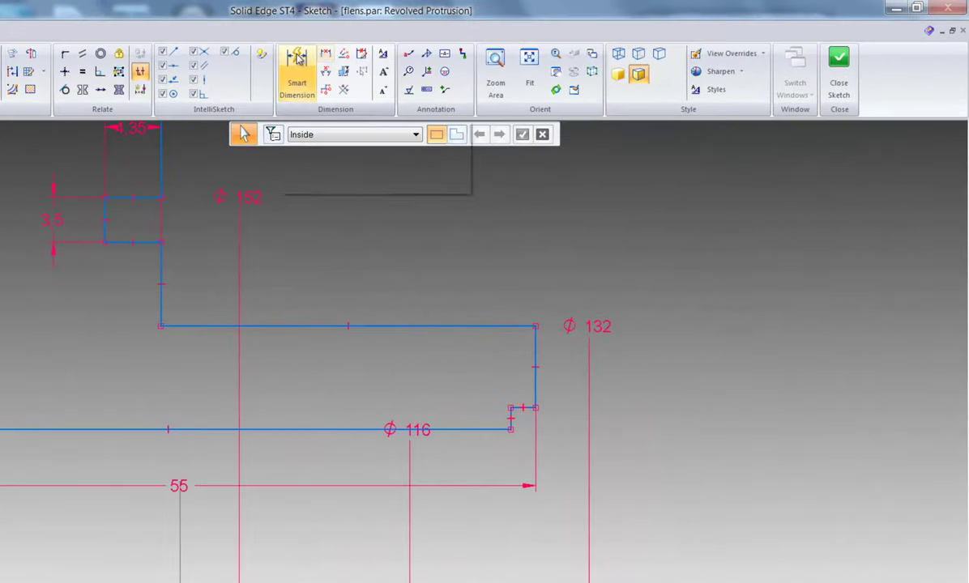
Step: Dimension the axial depth of the recess at the hub's free end and set it to 5 mm
{"action": "left_click", "coordinate": [297, 56]}
{"action": "scroll", "coordinate": [606, 439], "scroll_direction": "up", "scroll_amount": 5}
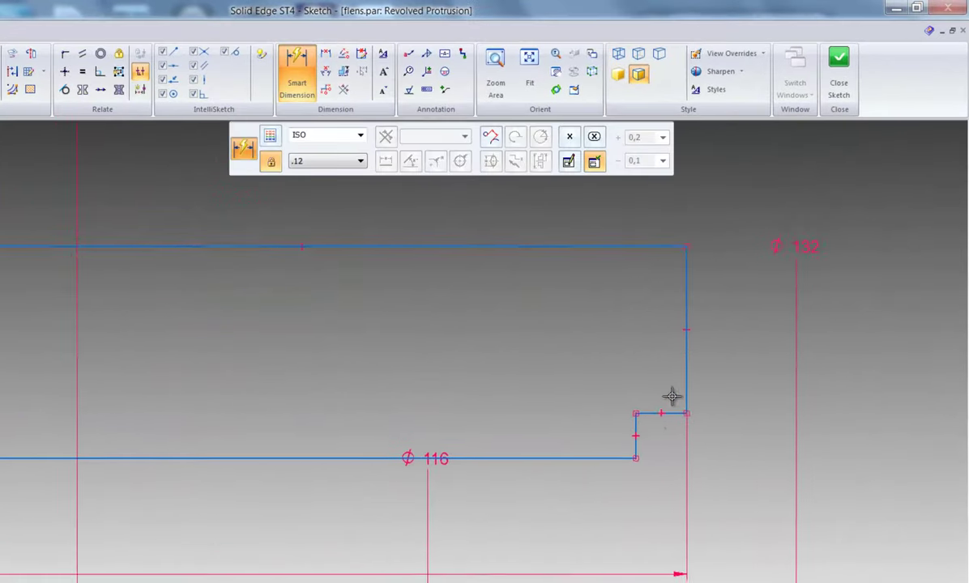
{"action": "scroll", "coordinate": [672, 396], "scroll_direction": "up", "scroll_amount": 1}
{"action": "left_click", "coordinate": [676, 414]}
{"action": "left_click", "coordinate": [664, 367]}
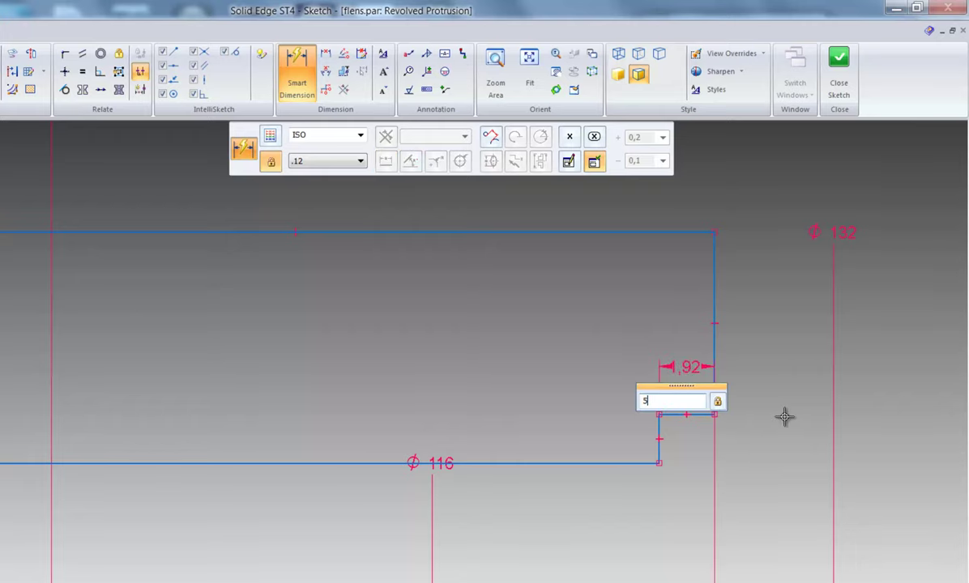
{"action": "key", "text": "Return"}
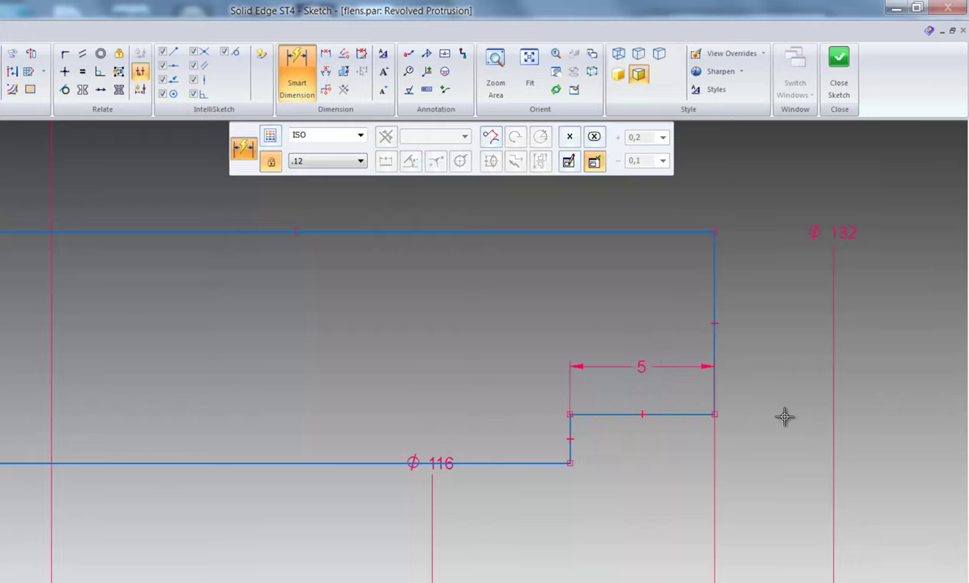
Step: Add a symmetric diameter dimension of 120 mm to the hub-end recess and move its text clear of the profile
{"action": "scroll", "coordinate": [785, 418], "scroll_direction": "down", "scroll_amount": 3}
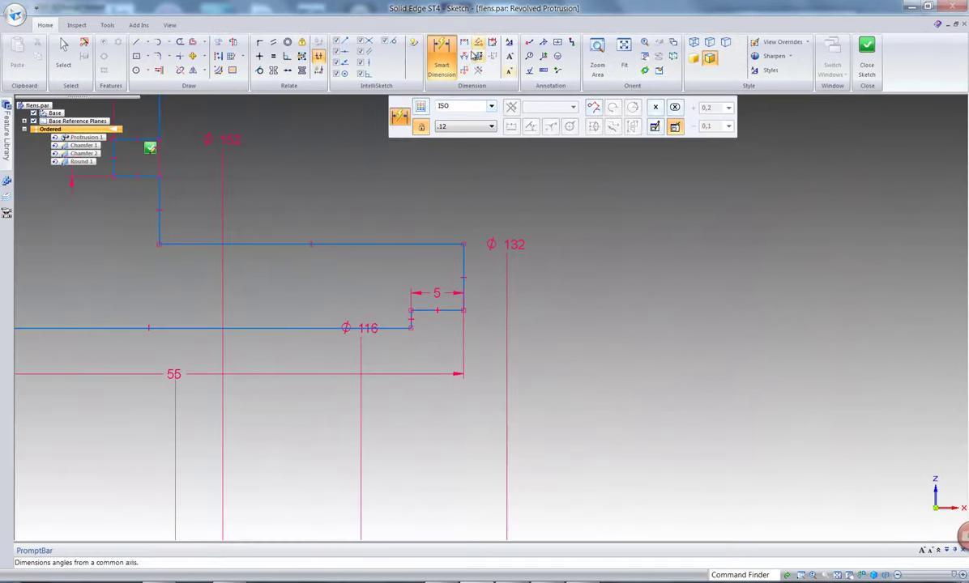
{"action": "left_click", "coordinate": [479, 56]}
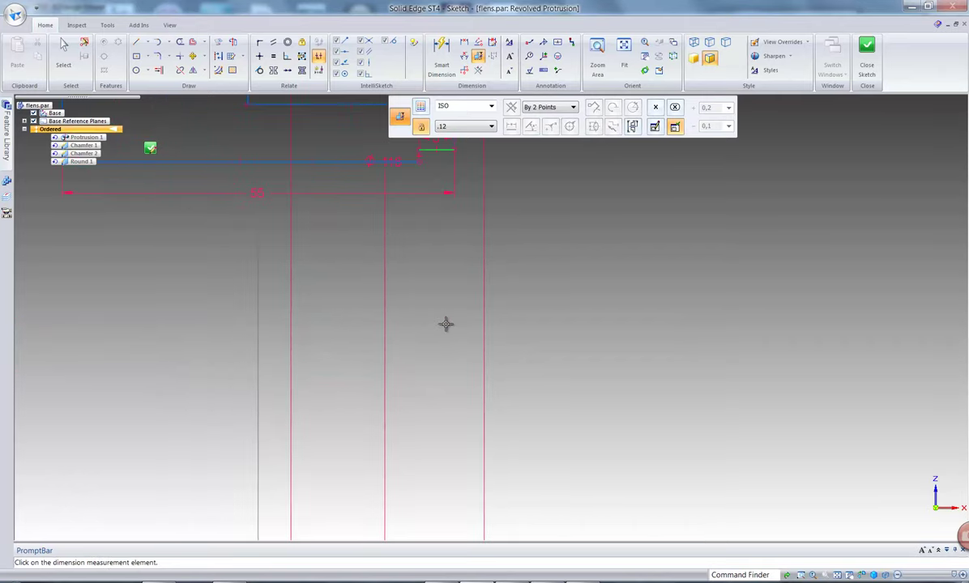
{"action": "left_click", "coordinate": [426, 459]}
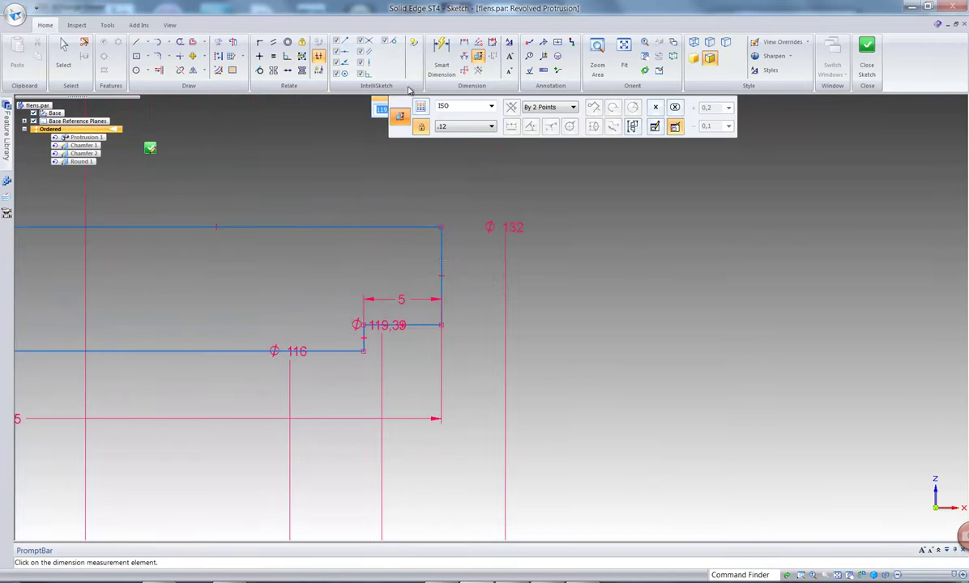
{"action": "left_click_drag", "start_coordinate": [361, 123], "coordinate": [347, 254]}
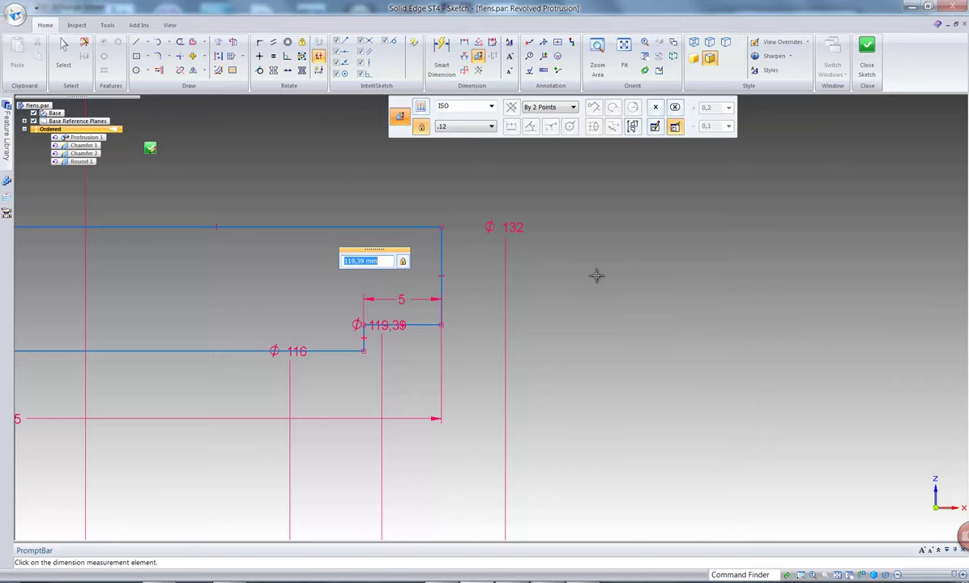
{"action": "key", "text": "Return"}
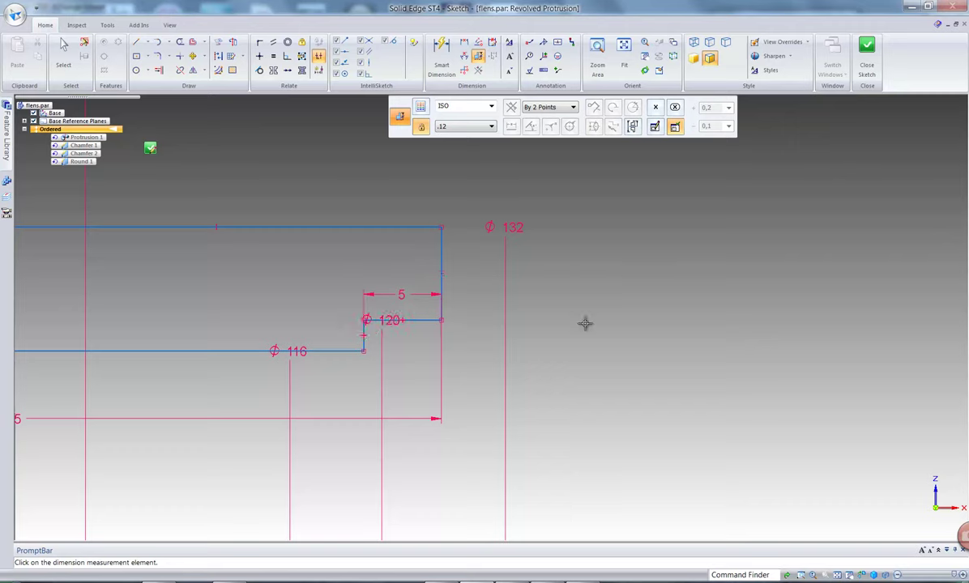
{"action": "right_click", "coordinate": [620, 373]}
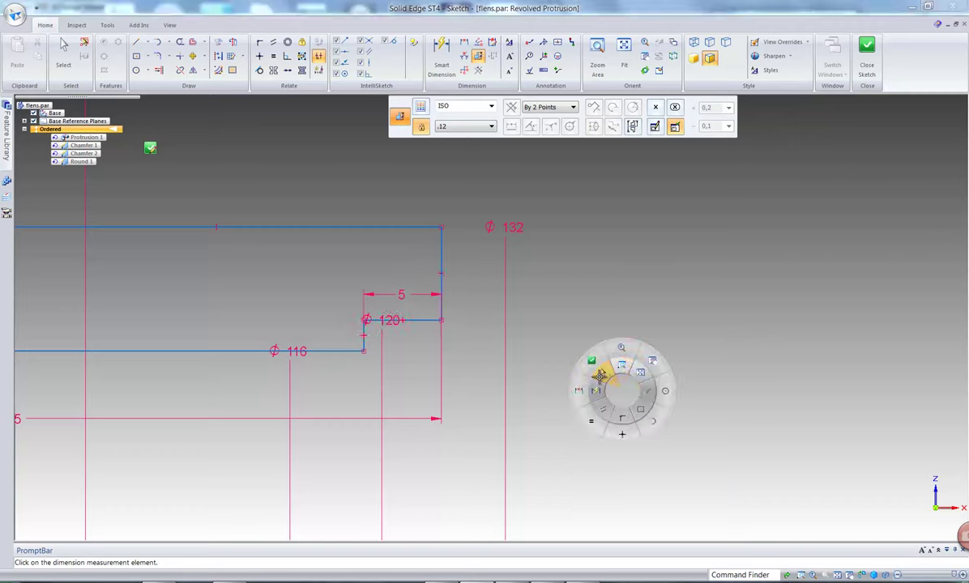
{"action": "left_click", "coordinate": [604, 371]}
{"action": "left_click_drag", "start_coordinate": [383, 386], "coordinate": [478, 388]}
{"action": "left_click", "coordinate": [584, 385]}
{"action": "scroll", "coordinate": [584, 385], "scroll_direction": "down", "scroll_amount": 3}
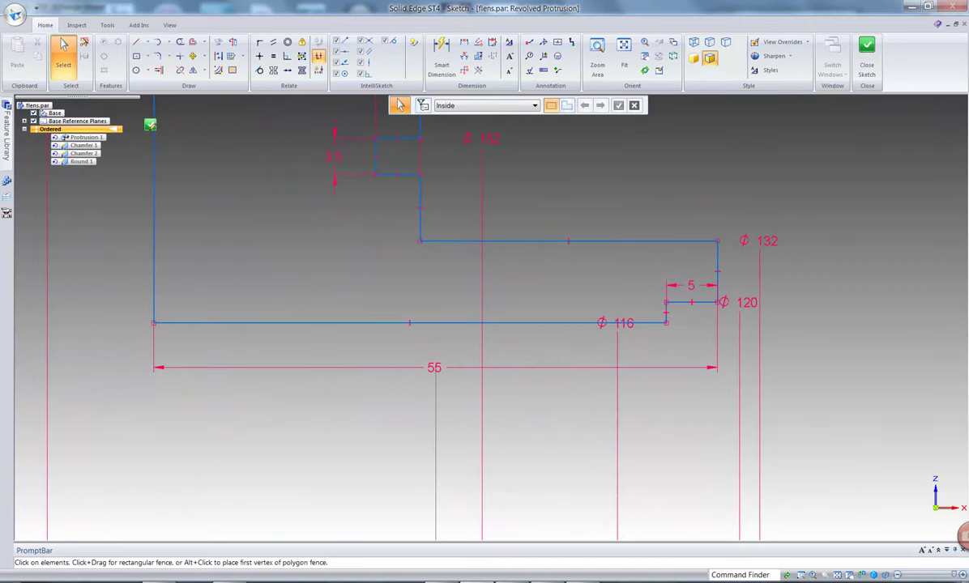
Step: Consult section A-A of the PDF drawing and sketch a groove rectangle about 5.8 mm wide on the bore line near the flange face
{"action": "key", "text": "alt+Tab"}
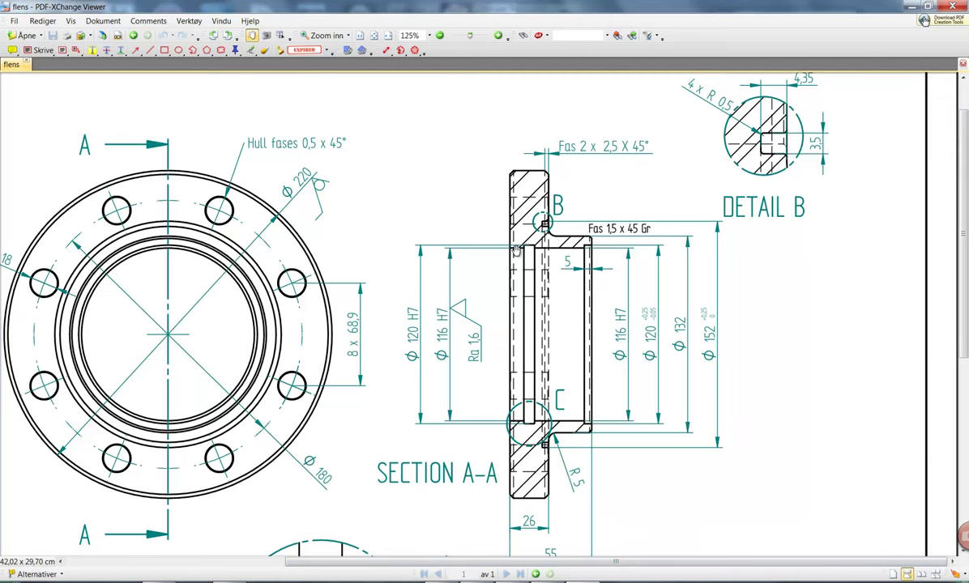
{"action": "scroll", "coordinate": [435, 520], "scroll_direction": "down", "scroll_amount": 5}
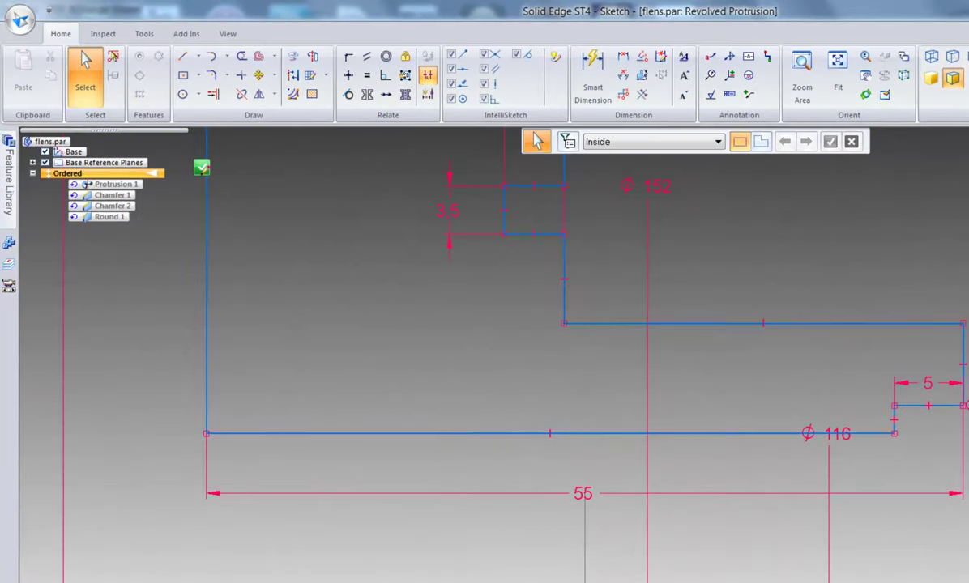
{"action": "left_click", "coordinate": [185, 77]}
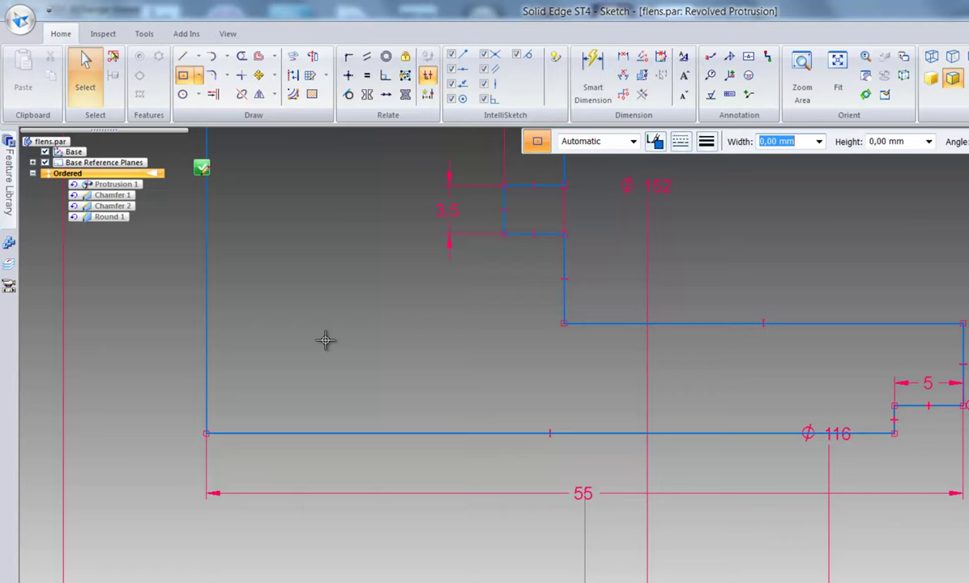
{"action": "left_click", "coordinate": [309, 432]}
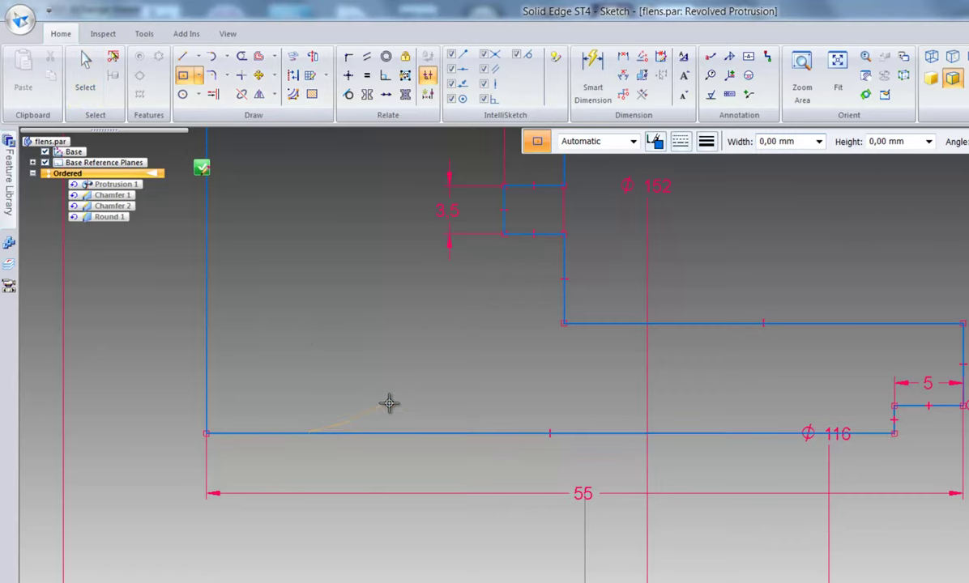
{"action": "left_click", "coordinate": [390, 403]}
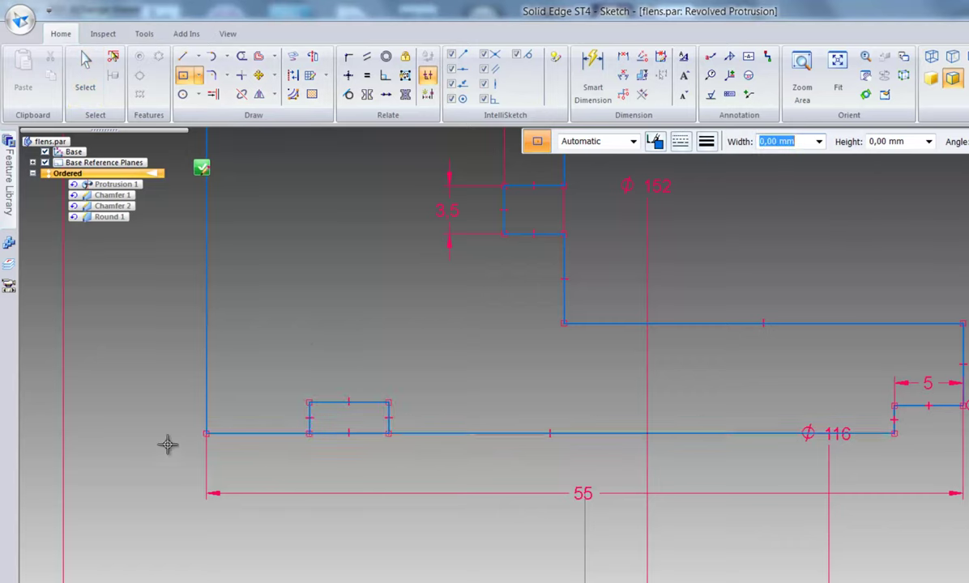
Step: Try to trim the bore line between the two sides of the groove rectangle
{"action": "scroll", "coordinate": [219, 381], "scroll_direction": "up", "scroll_amount": 2}
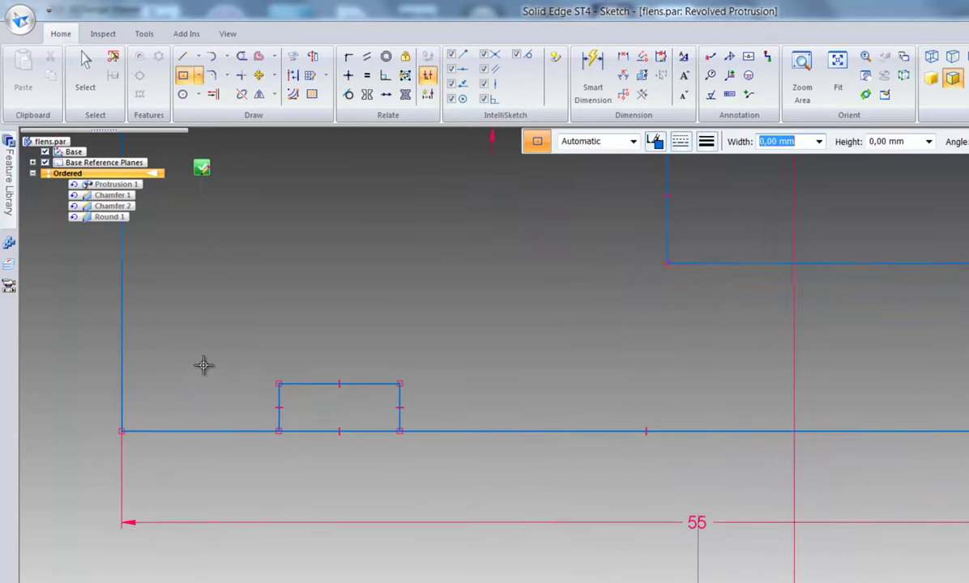
{"action": "scroll", "coordinate": [204, 366], "scroll_direction": "up", "scroll_amount": 1}
{"action": "scroll", "coordinate": [309, 418], "scroll_direction": "up", "scroll_amount": 2}
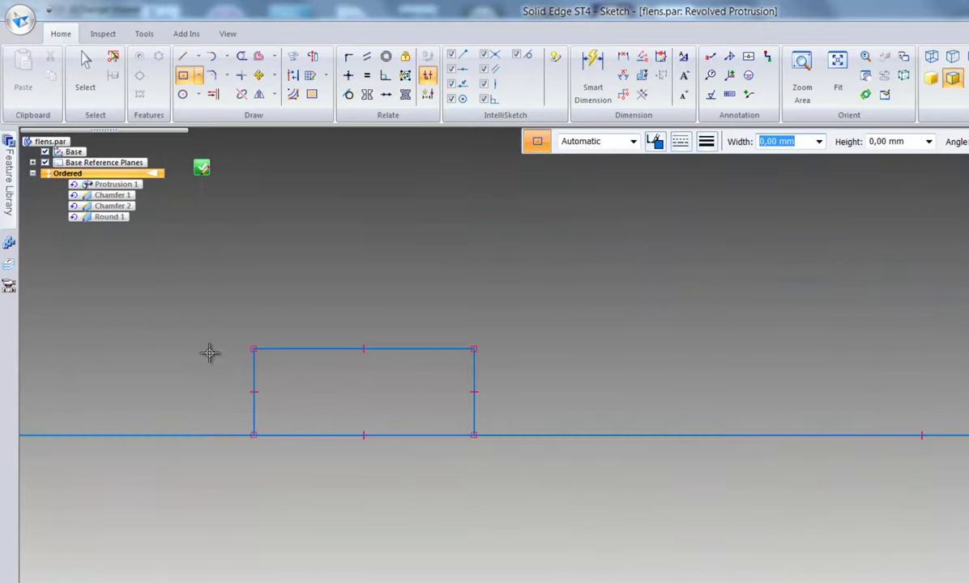
{"action": "left_click", "coordinate": [242, 58]}
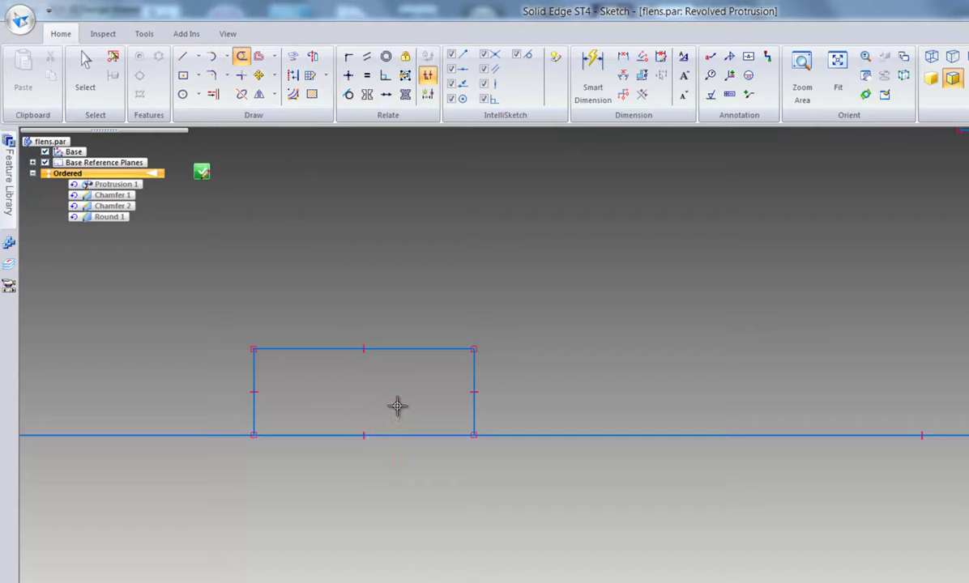
{"action": "left_click", "coordinate": [398, 436]}
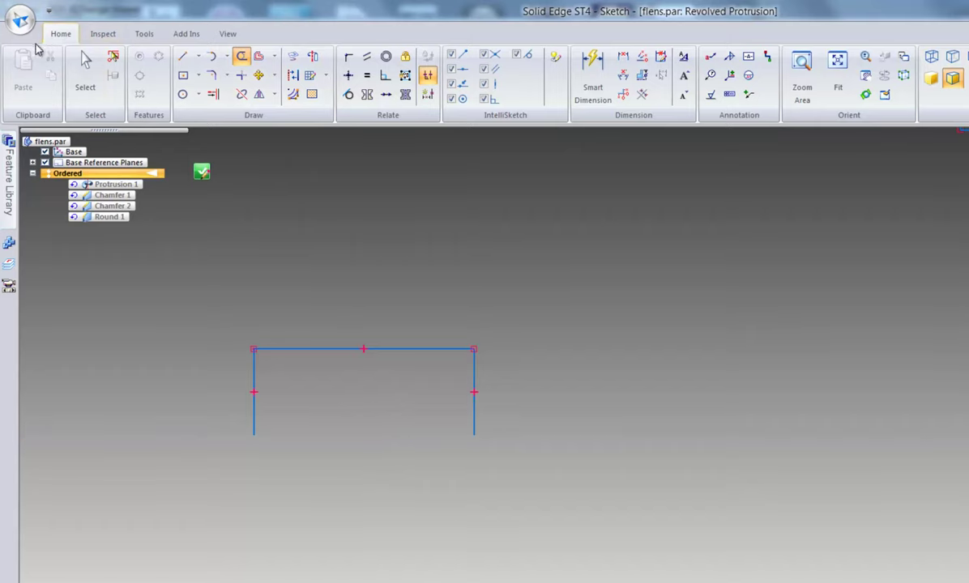
Step: Add the Undo command to the quick access toolbar, undo the last trim and leave the Trim command
{"action": "left_click", "coordinate": [49, 10]}
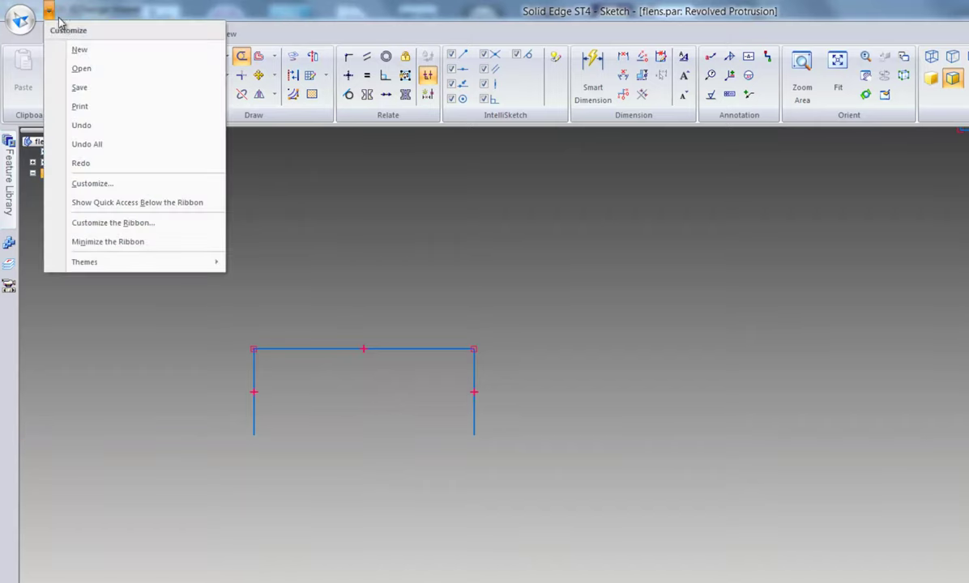
{"action": "left_click", "coordinate": [79, 127]}
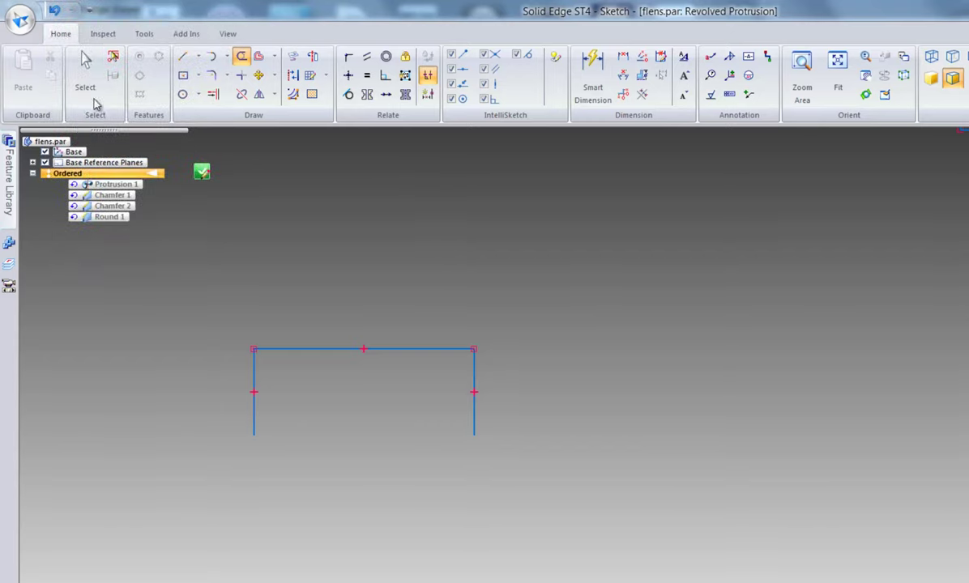
{"action": "left_click", "coordinate": [53, 10]}
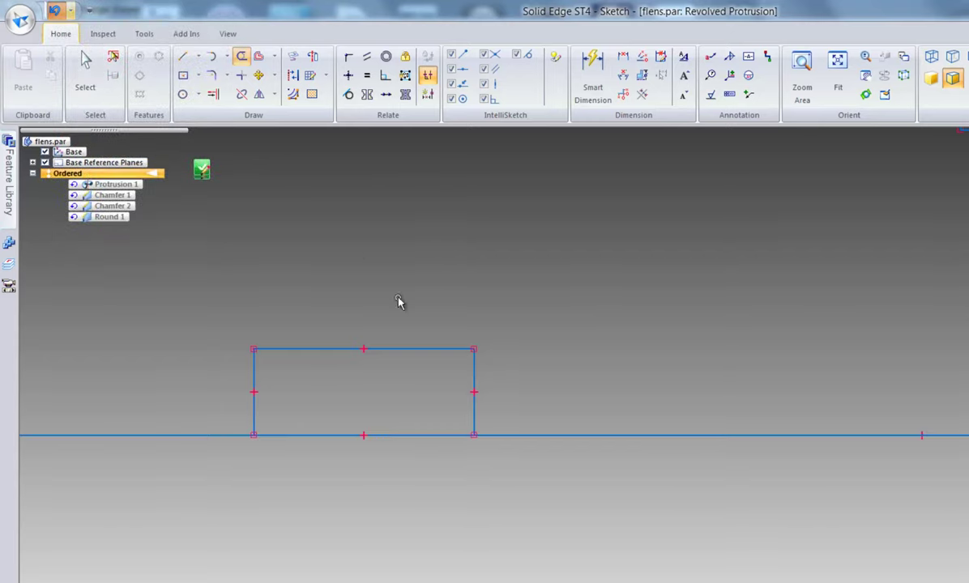
{"action": "key", "text": "Escape"}
Step: Try Trim Corner on the bore line and the groove rectangle's side nearest the flange face, and undo it
{"action": "scroll", "coordinate": [298, 530], "scroll_direction": "up", "scroll_amount": 2}
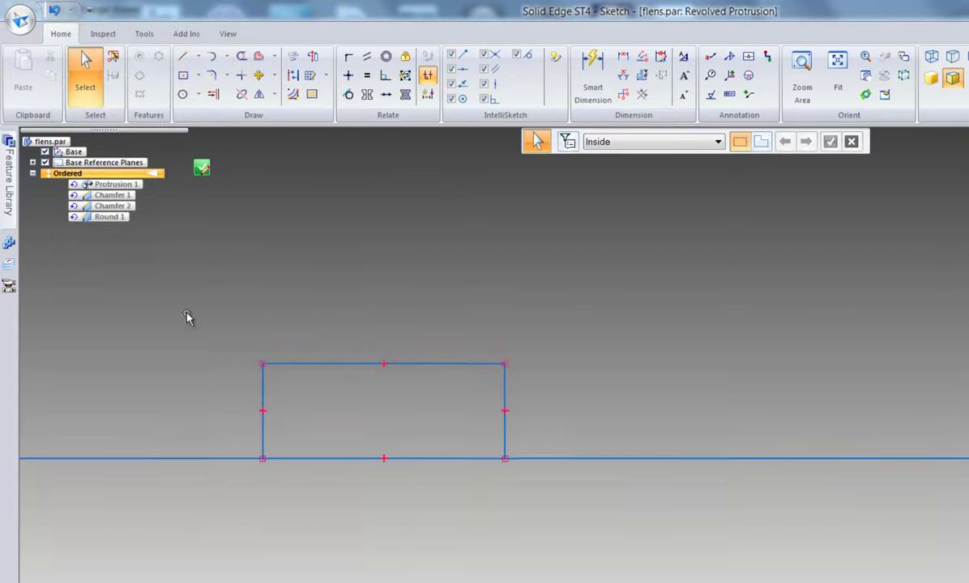
{"action": "left_click", "coordinate": [240, 75]}
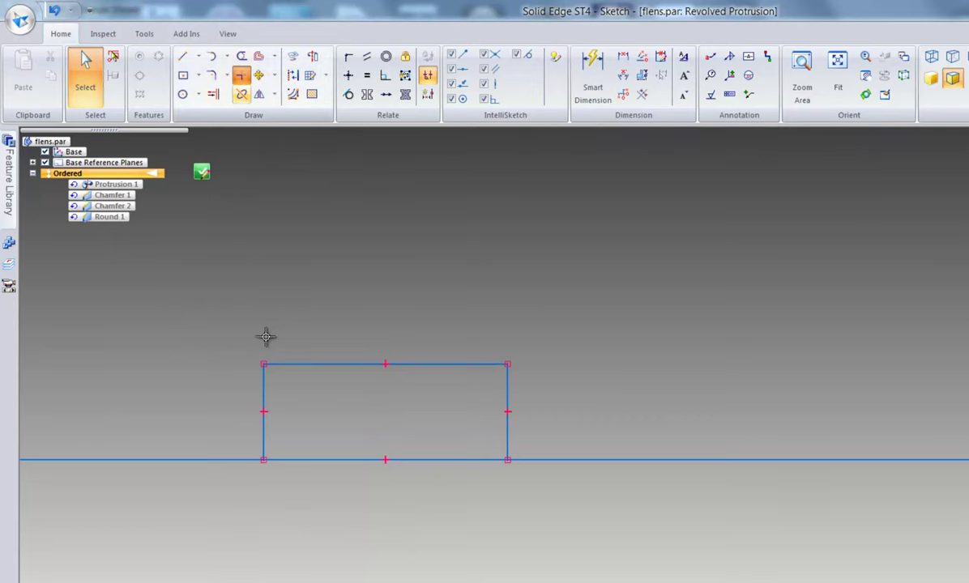
{"action": "left_click", "coordinate": [208, 458]}
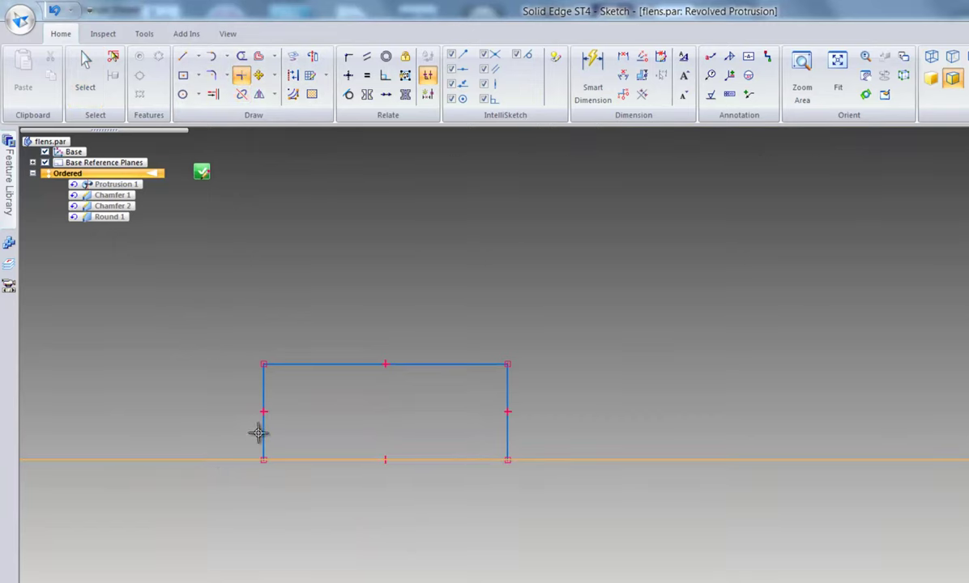
{"action": "left_click", "coordinate": [264, 432]}
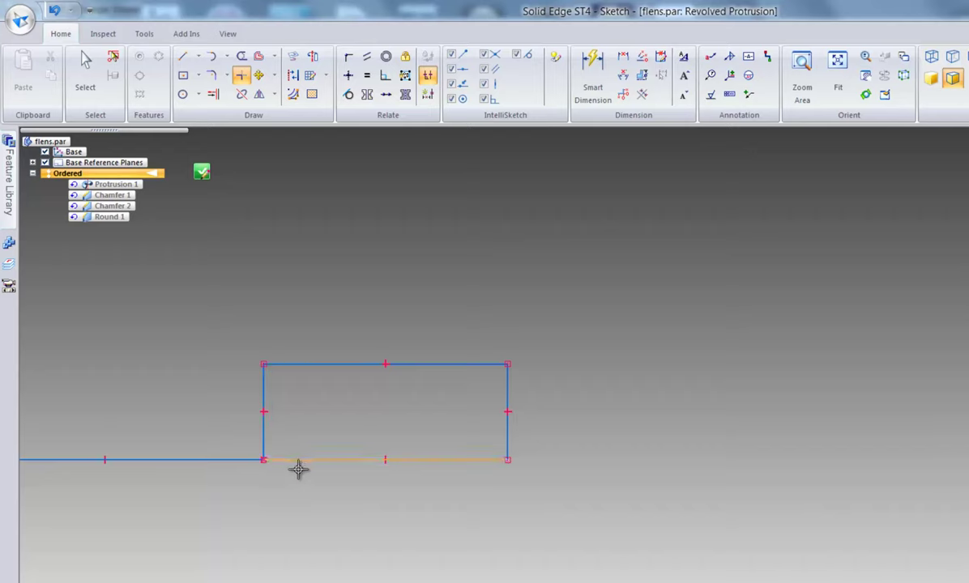
{"action": "scroll", "coordinate": [514, 524], "scroll_direction": "down", "scroll_amount": 2}
{"action": "scroll", "coordinate": [515, 524], "scroll_direction": "down", "scroll_amount": 5}
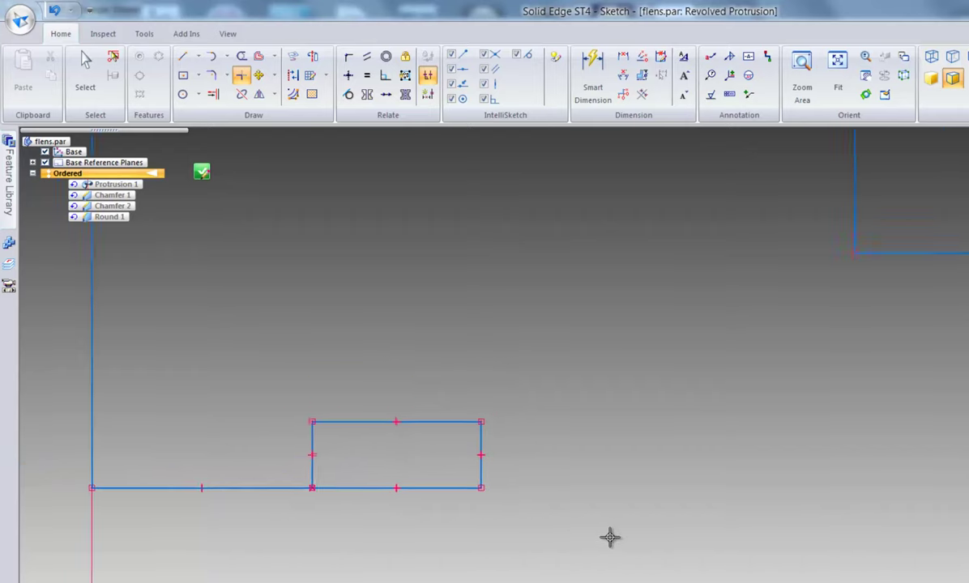
{"action": "scroll", "coordinate": [369, 548], "scroll_direction": "up", "scroll_amount": 1}
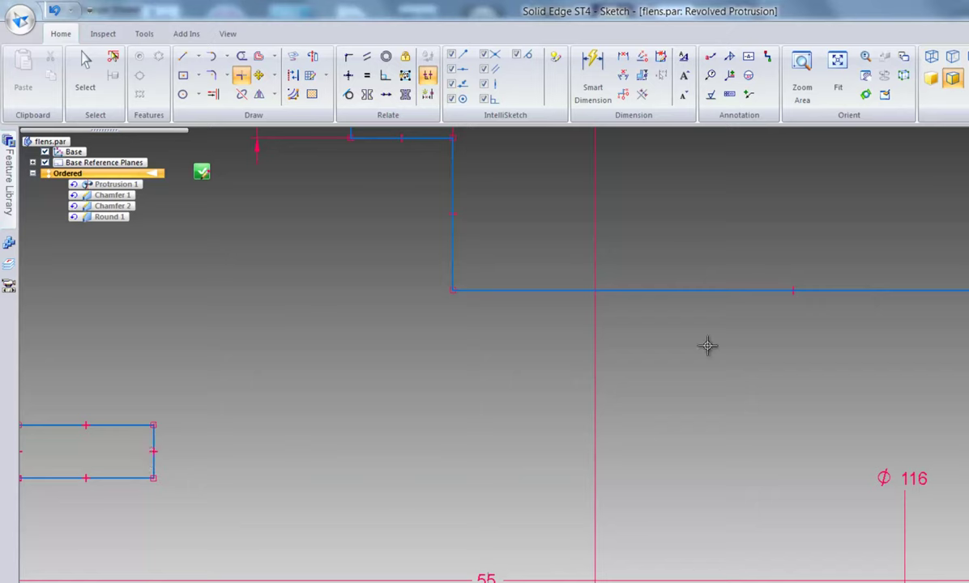
{"action": "left_click", "coordinate": [54, 10]}
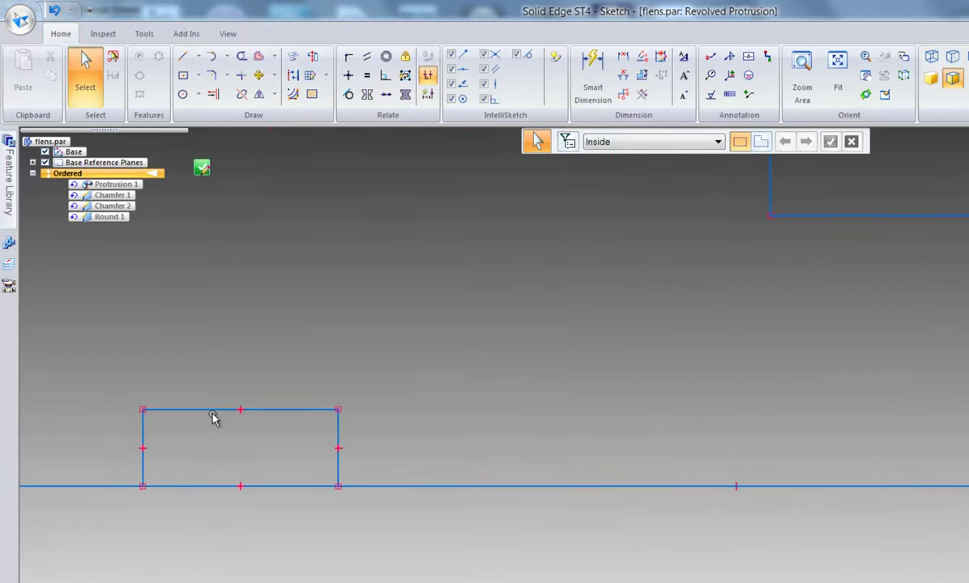
Step: Move the groove rectangle's upper line slightly away from the bore line to make the rectangle taller
{"action": "left_click_drag", "start_coordinate": [213, 411], "coordinate": [220, 374]}
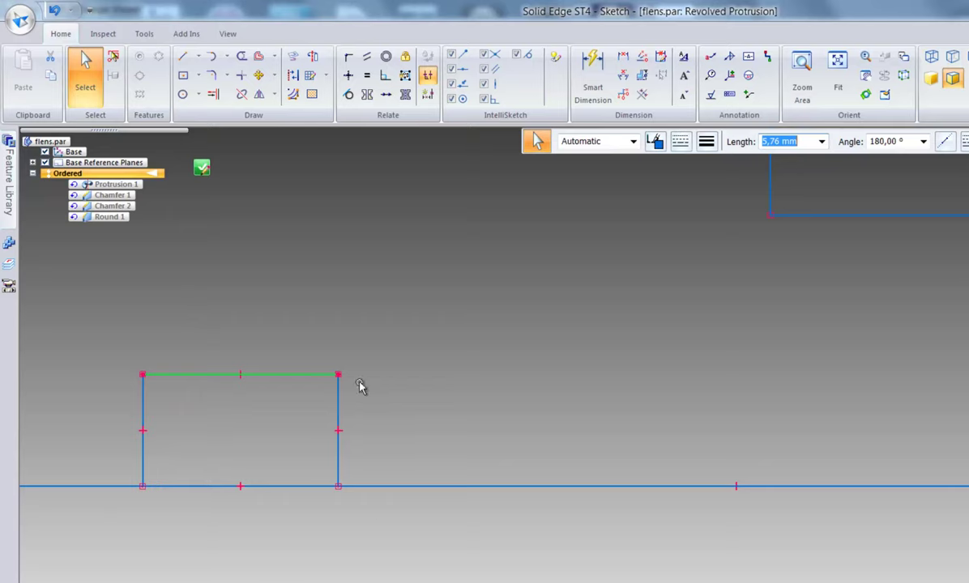
Step: Trim the bore line back to the groove's near side with Trim Corner and remove the bore segment closing the groove
{"action": "left_click", "coordinate": [240, 74]}
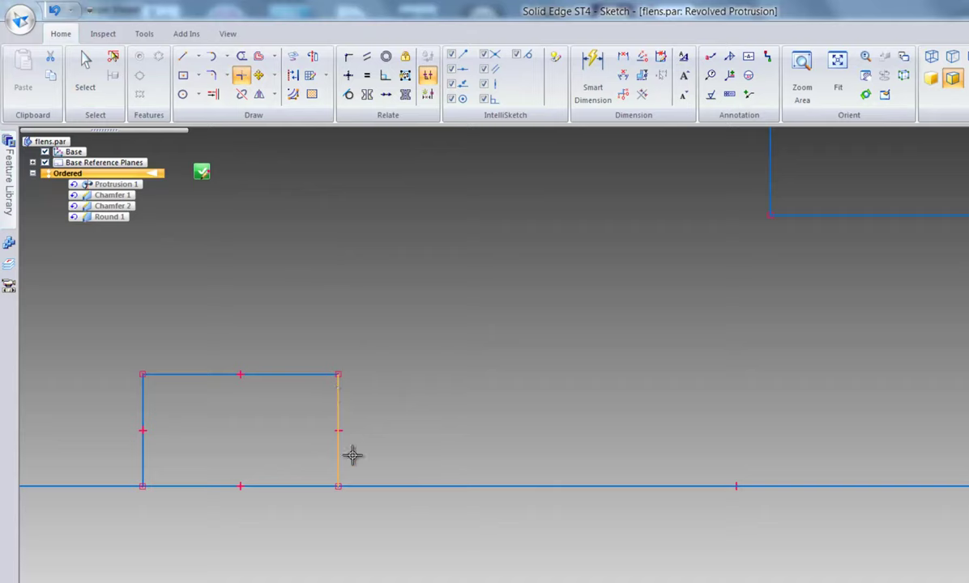
{"action": "key", "text": "ctrl+shift+f"}
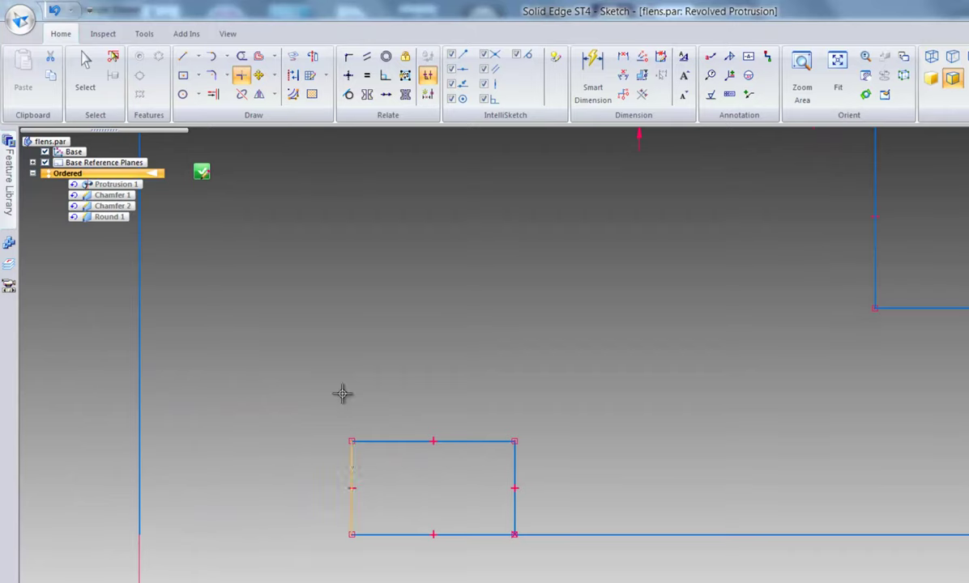
{"action": "left_click", "coordinate": [242, 55]}
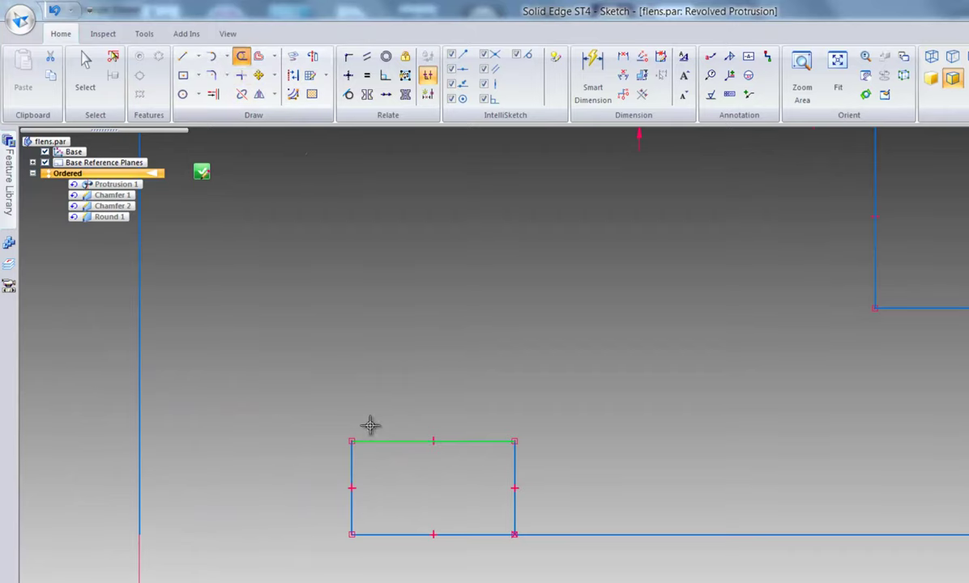
{"action": "left_click", "coordinate": [372, 515]}
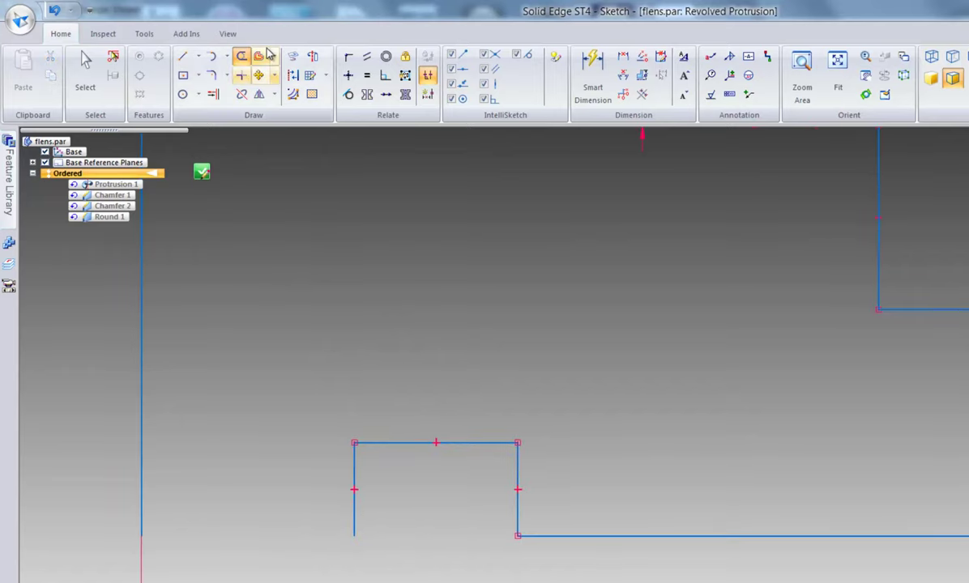
{"action": "left_click", "coordinate": [241, 77]}
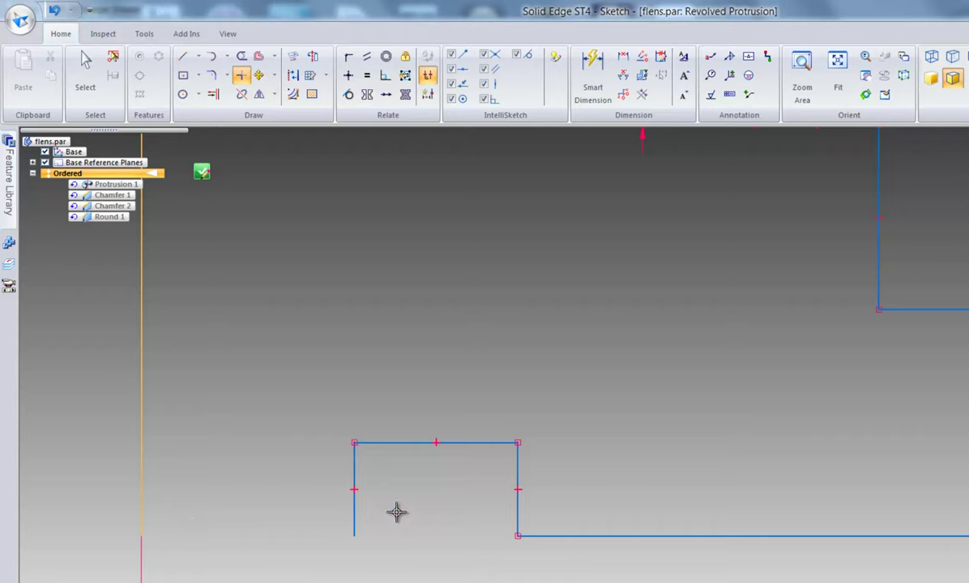
Step: Draw a horizontal line from the lower end of the vertical face line to the lower end of the groove's near side
{"action": "left_click", "coordinate": [185, 57]}
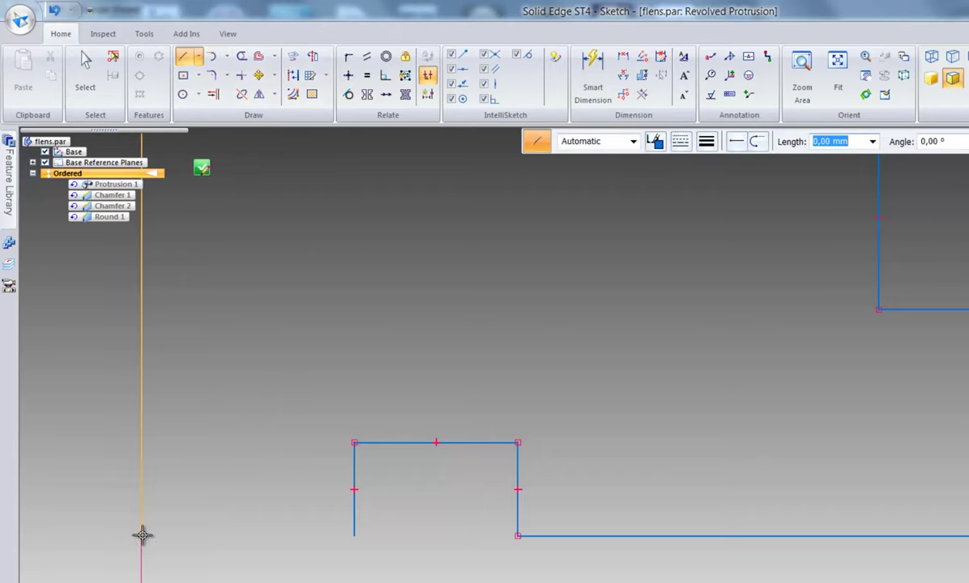
{"action": "left_click", "coordinate": [142, 535]}
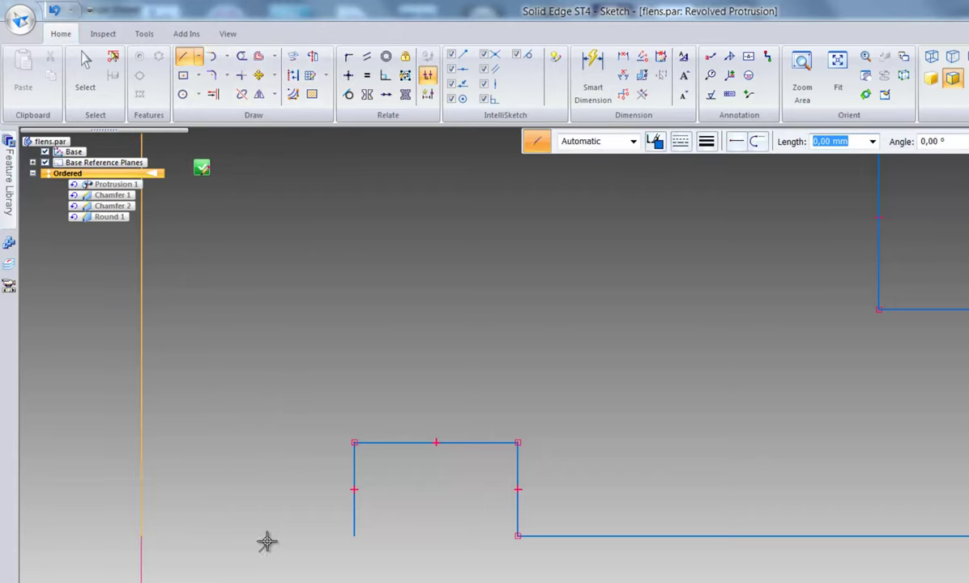
{"action": "left_click", "coordinate": [354, 535]}
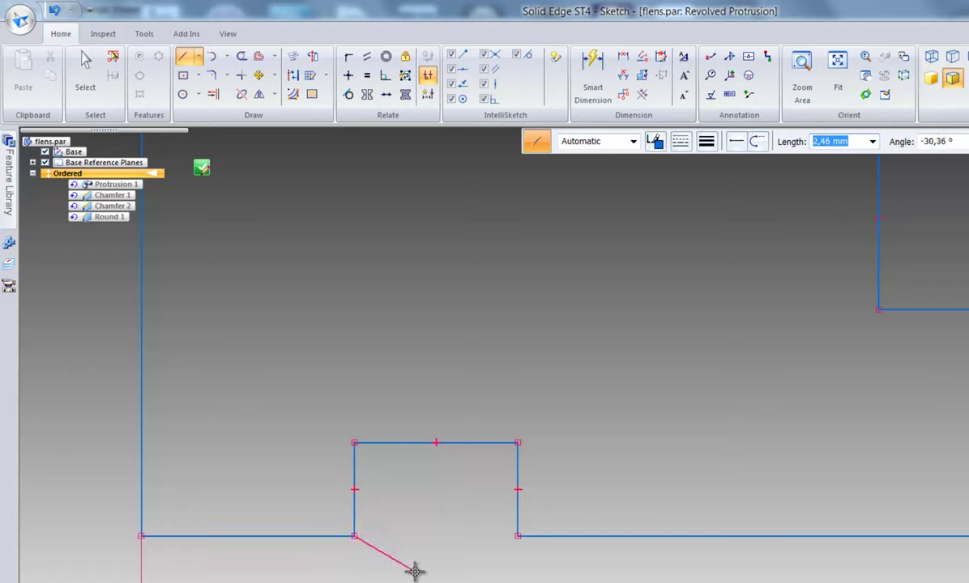
{"action": "key", "text": "Escape"}
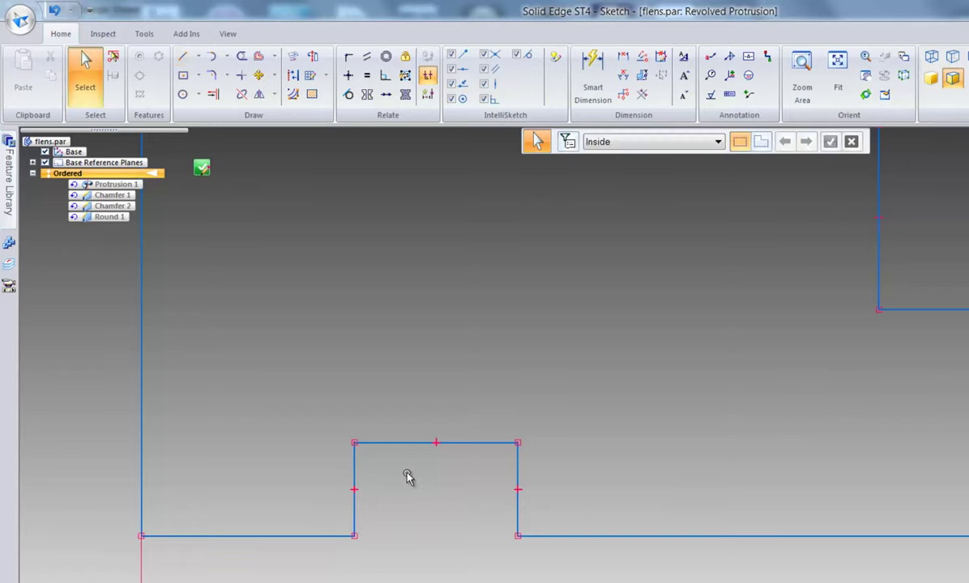
Step: Try to dimension the short bore segment between the face and the groove at 9,4 mm, and undo the value
{"action": "scroll", "coordinate": [539, 386], "scroll_direction": "down", "scroll_amount": 1}
{"action": "scroll", "coordinate": [493, 404], "scroll_direction": "up", "scroll_amount": 2}
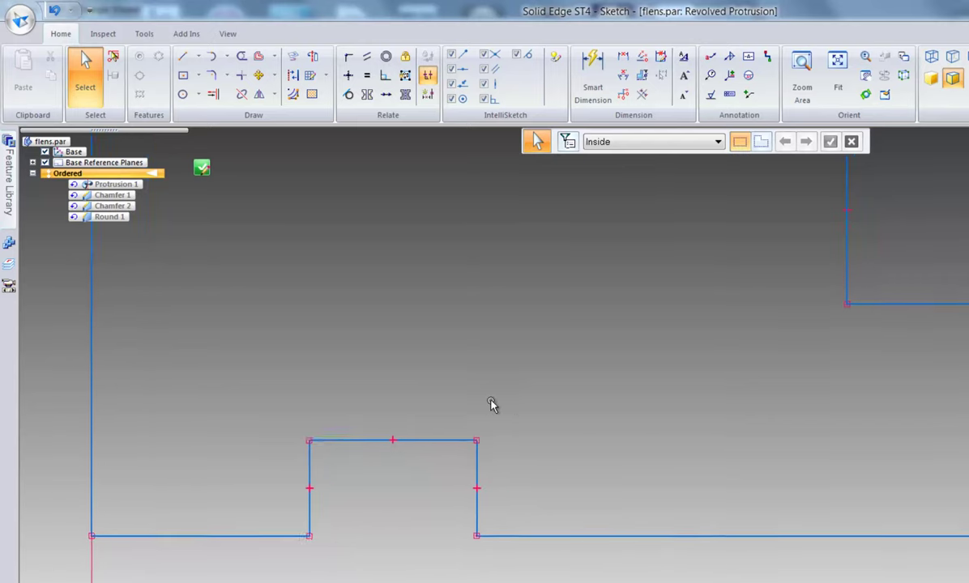
{"action": "scroll", "coordinate": [486, 403], "scroll_direction": "down", "scroll_amount": 3}
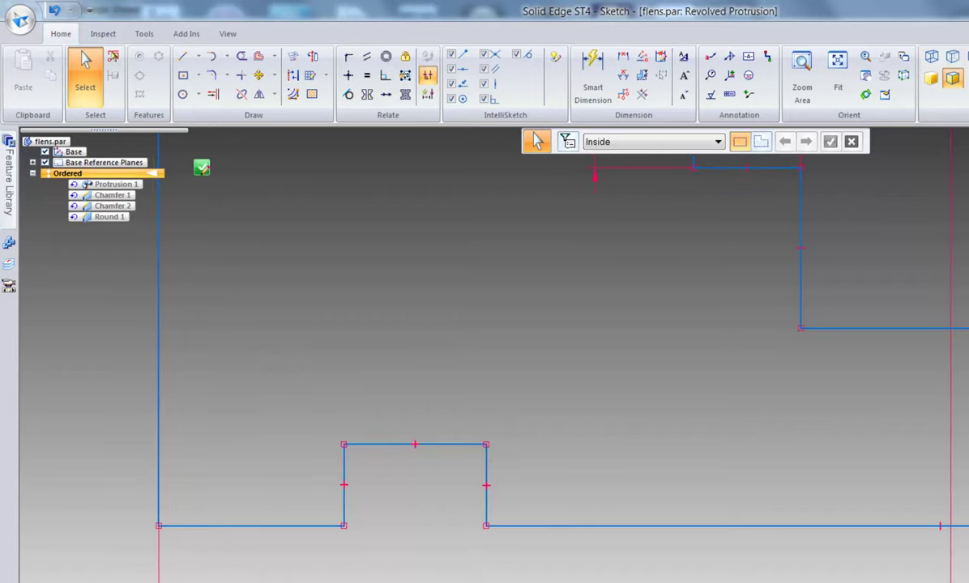
{"action": "left_click", "coordinate": [592, 75]}
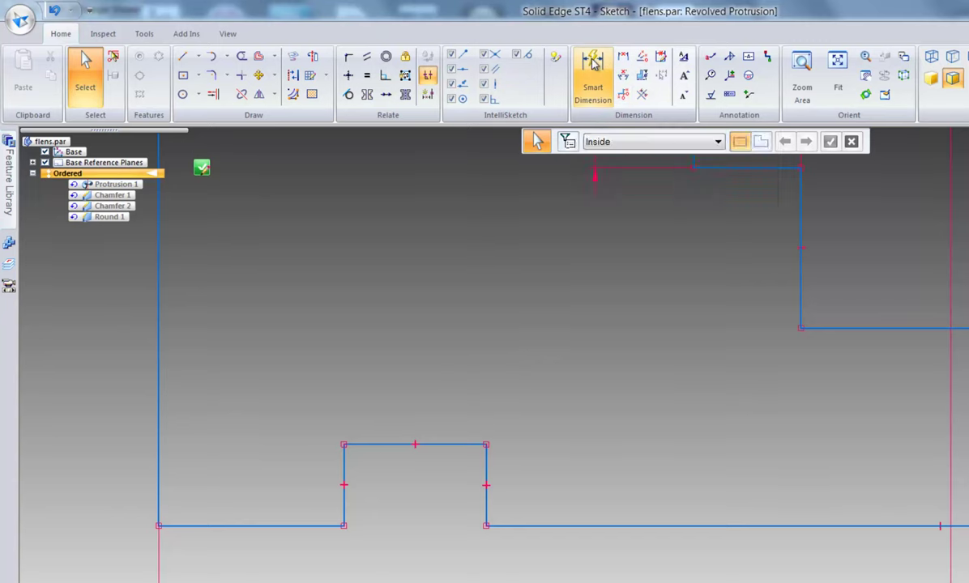
{"action": "left_click", "coordinate": [271, 524]}
{"action": "left_click", "coordinate": [274, 374]}
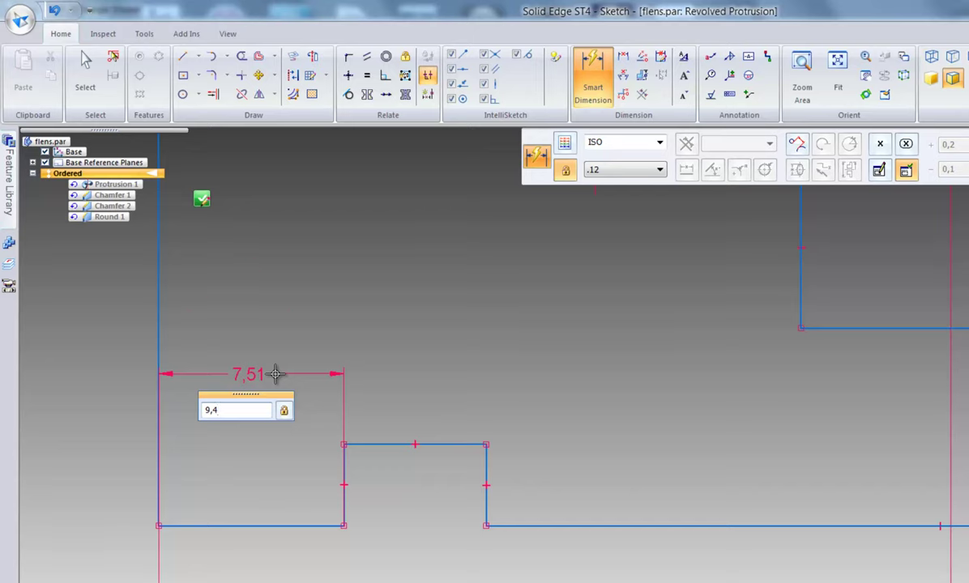
{"action": "key", "text": "Return"}
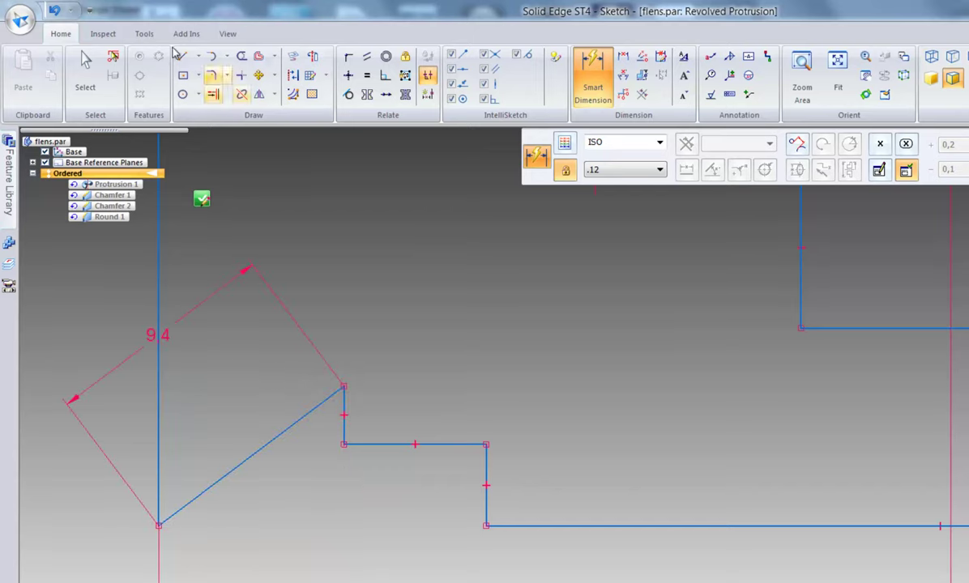
{"action": "left_click", "coordinate": [54, 10]}
{"action": "left_click", "coordinate": [85, 68]}
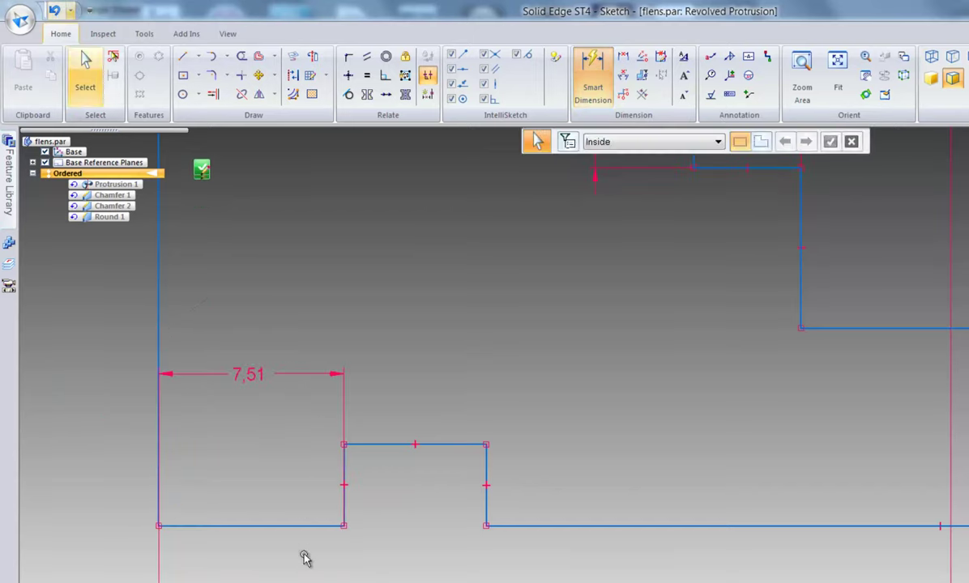
Step: Undo the placement of the remaining dimension on the short bore segment beside the face
{"action": "right_click", "coordinate": [643, 456]}
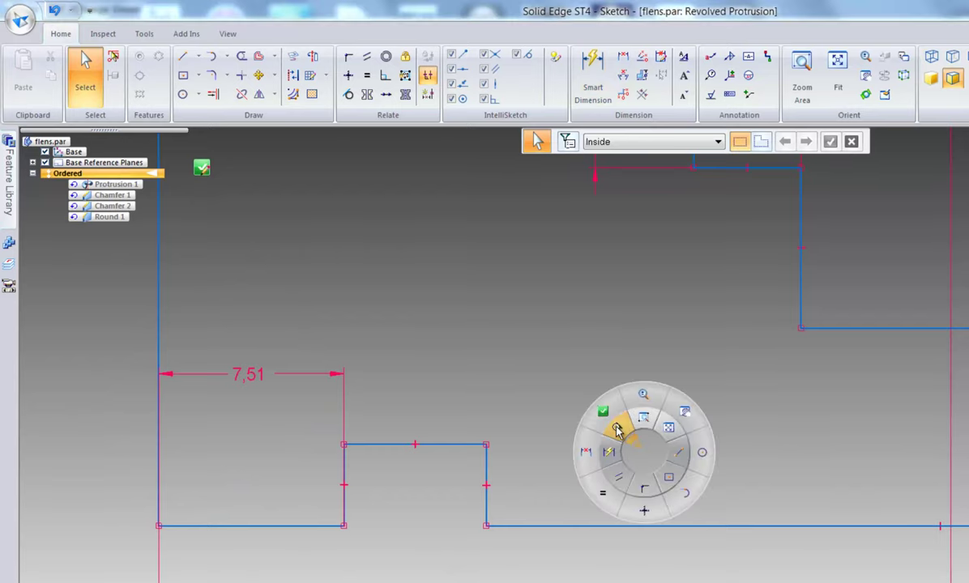
{"action": "left_click", "coordinate": [619, 427]}
{"action": "left_click", "coordinate": [249, 526]}
{"action": "left_click", "coordinate": [298, 376]}
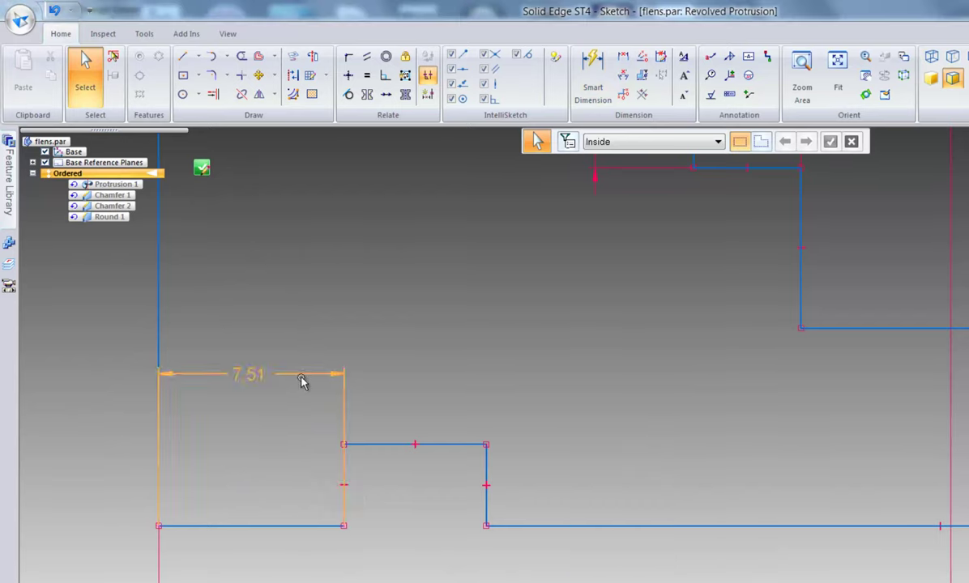
{"action": "left_click", "coordinate": [719, 142]}
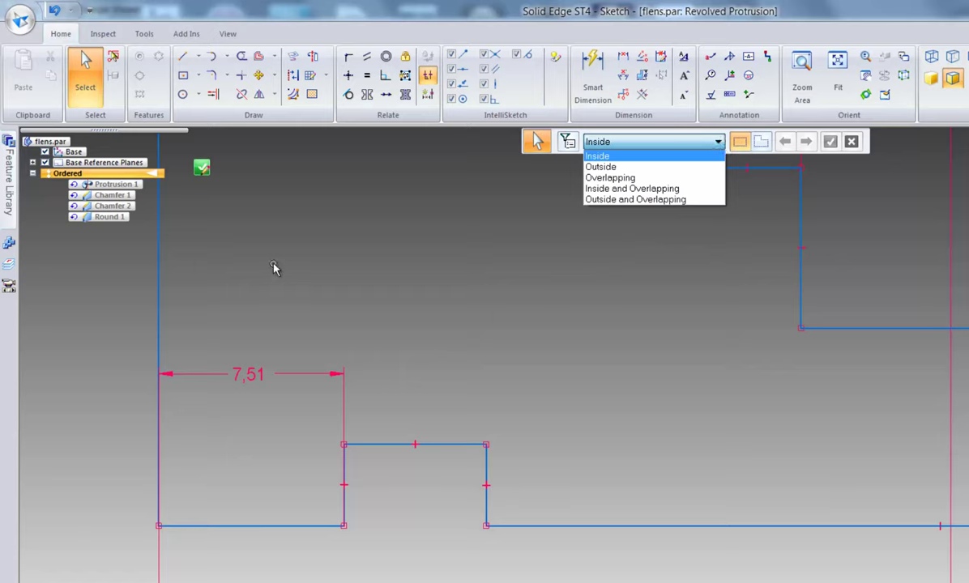
{"action": "left_click", "coordinate": [53, 9]}
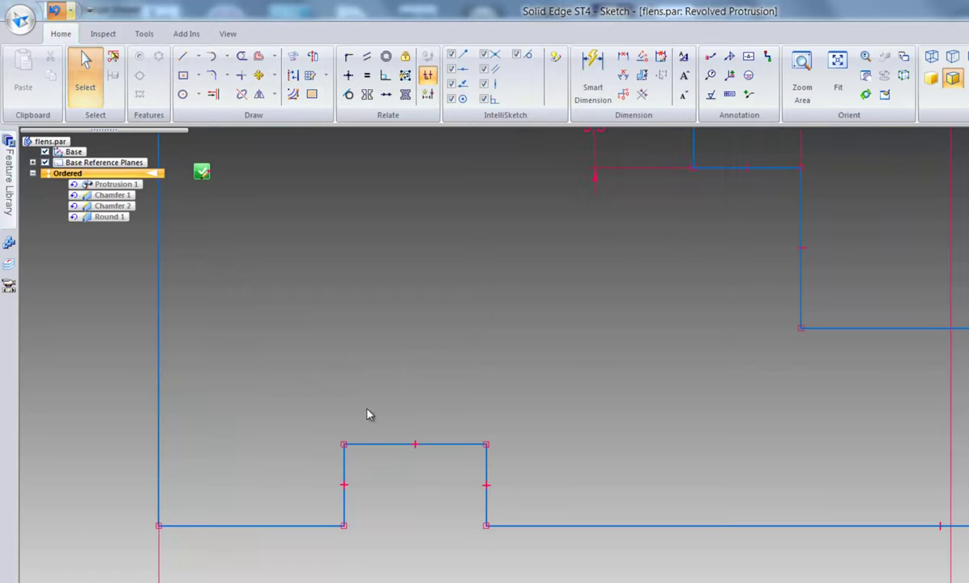
Step: Retry a 9,4 mm Smart Dimension on the short bore segment, and undo both its value and its placement
{"action": "left_click", "coordinate": [594, 69]}
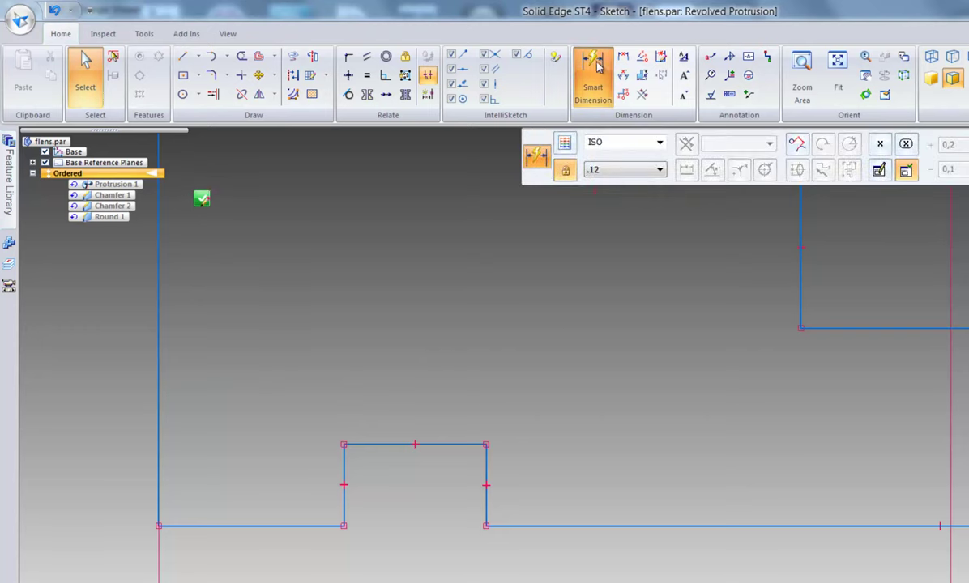
{"action": "left_click", "coordinate": [266, 525]}
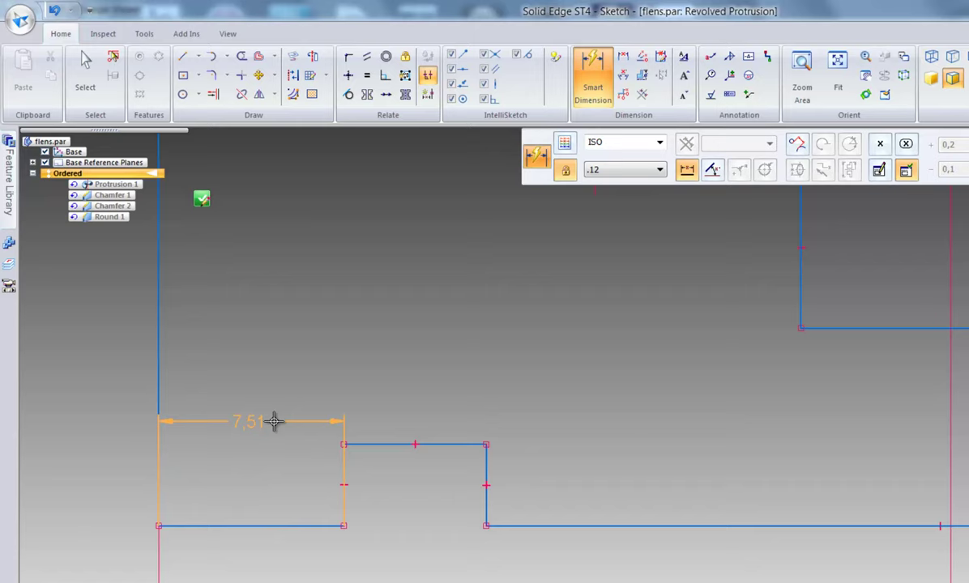
{"action": "left_click", "coordinate": [277, 398]}
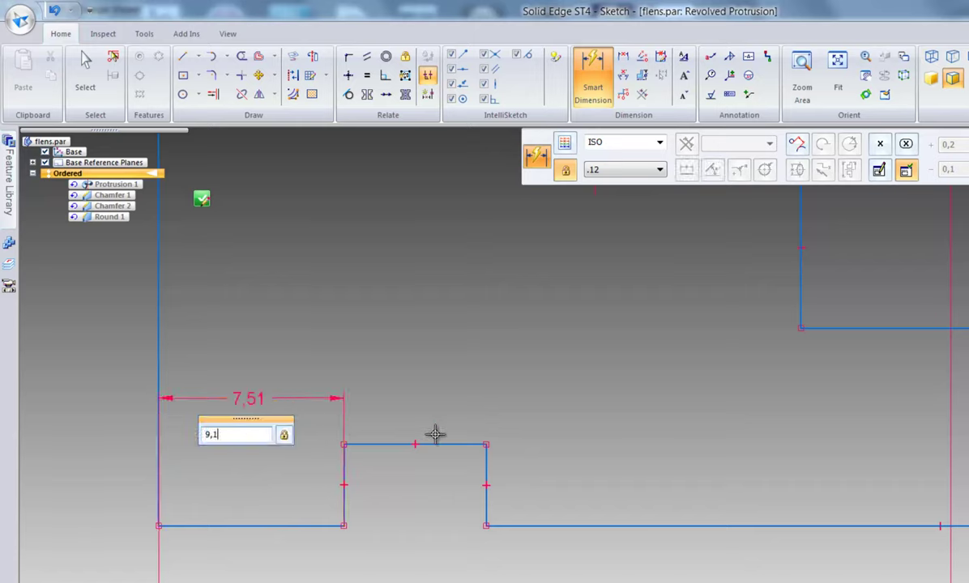
{"action": "key", "text": "Return"}
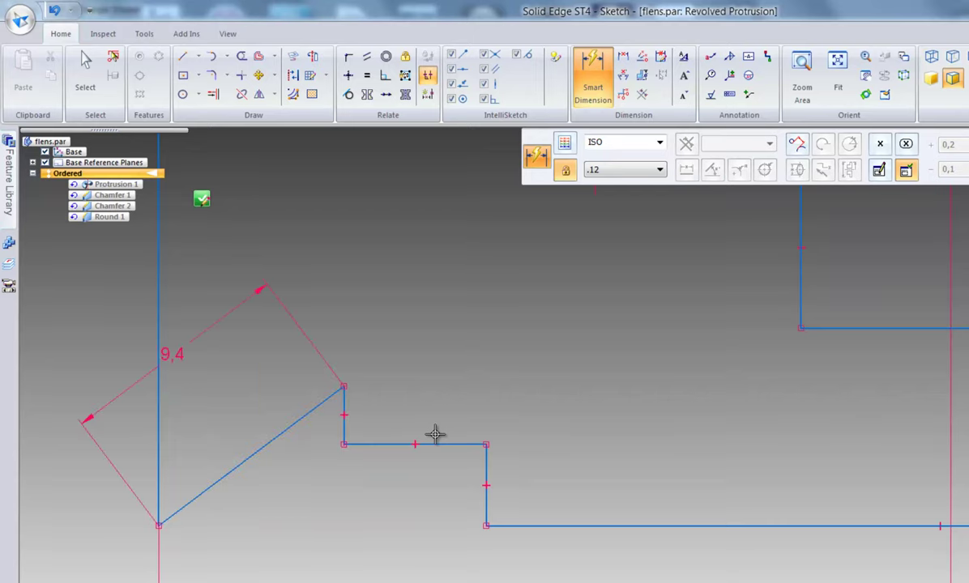
{"action": "left_click", "coordinate": [54, 10]}
{"action": "key", "text": "Escape"}
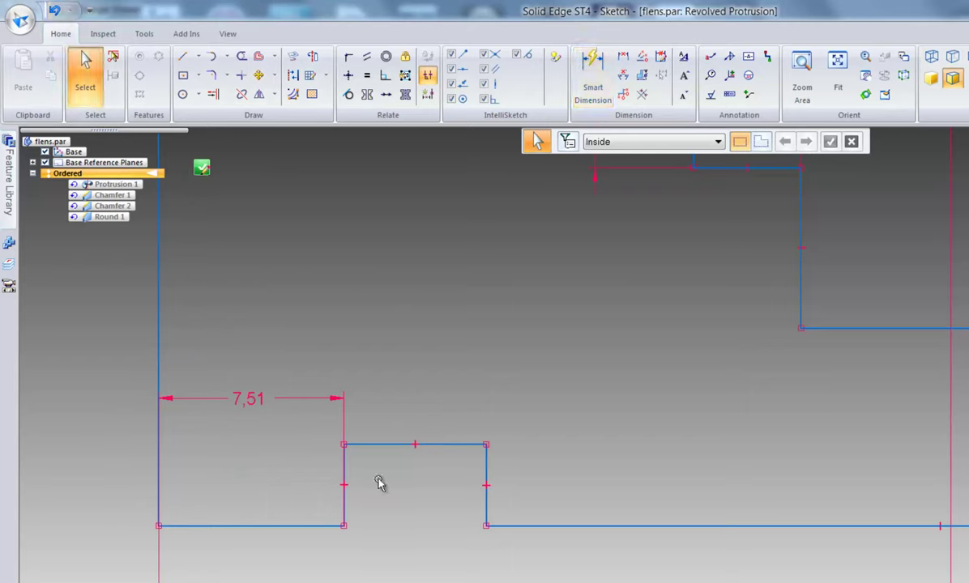
{"action": "left_click", "coordinate": [54, 10]}
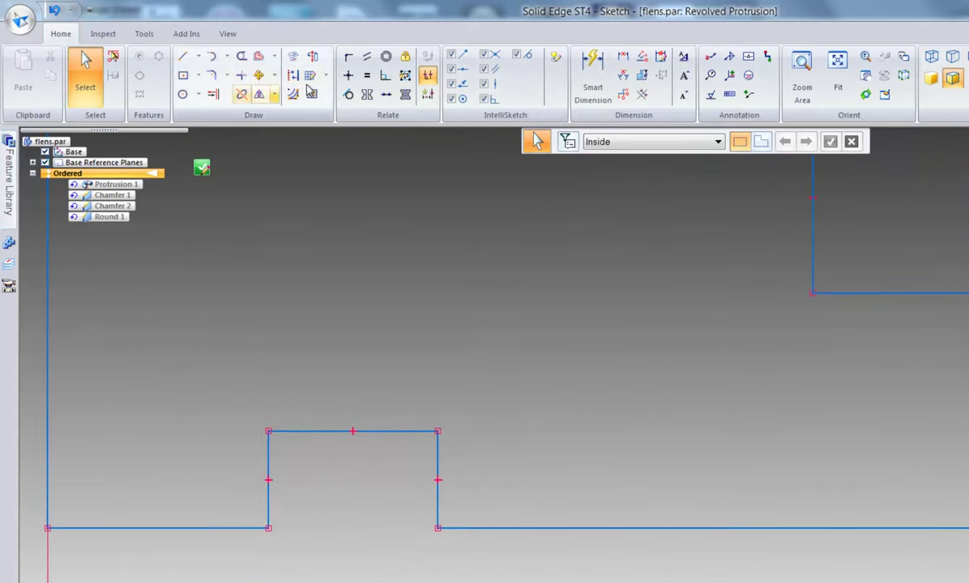
Step: Apply an Equal relation between the bore segments on either side of the groove
{"action": "left_click", "coordinate": [370, 76]}
{"action": "scroll", "coordinate": [404, 276], "scroll_direction": "down", "scroll_amount": 3}
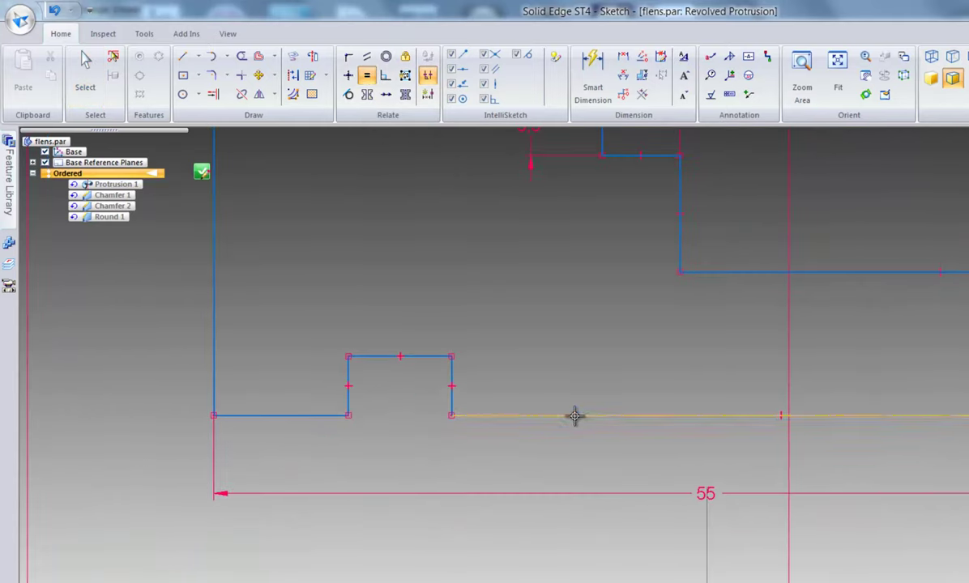
{"action": "left_click", "coordinate": [574, 417]}
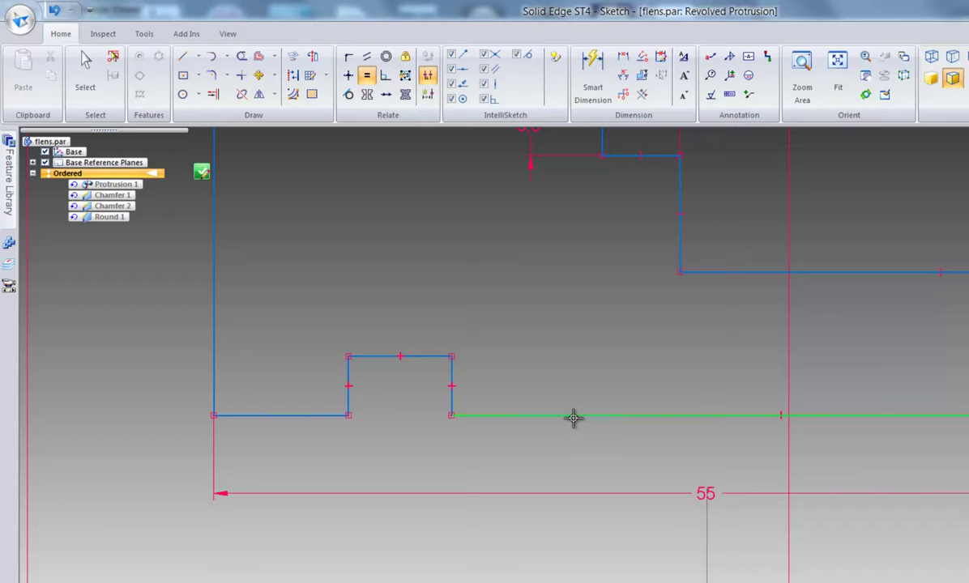
{"action": "left_click", "coordinate": [283, 415]}
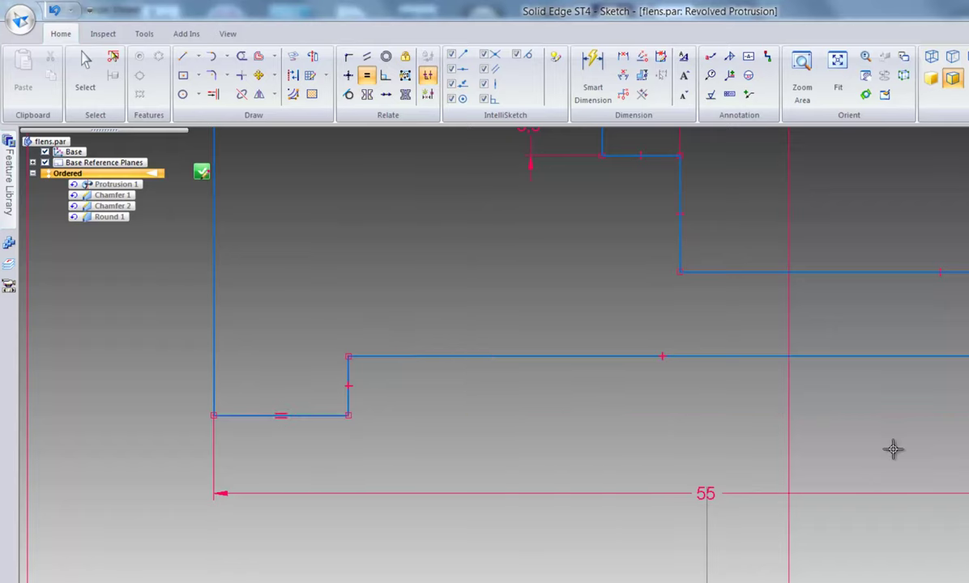
Step: Dimension the bore groove's width between its two side walls at 7,2 mm
{"action": "scroll", "coordinate": [895, 462], "scroll_direction": "up", "scroll_amount": 2}
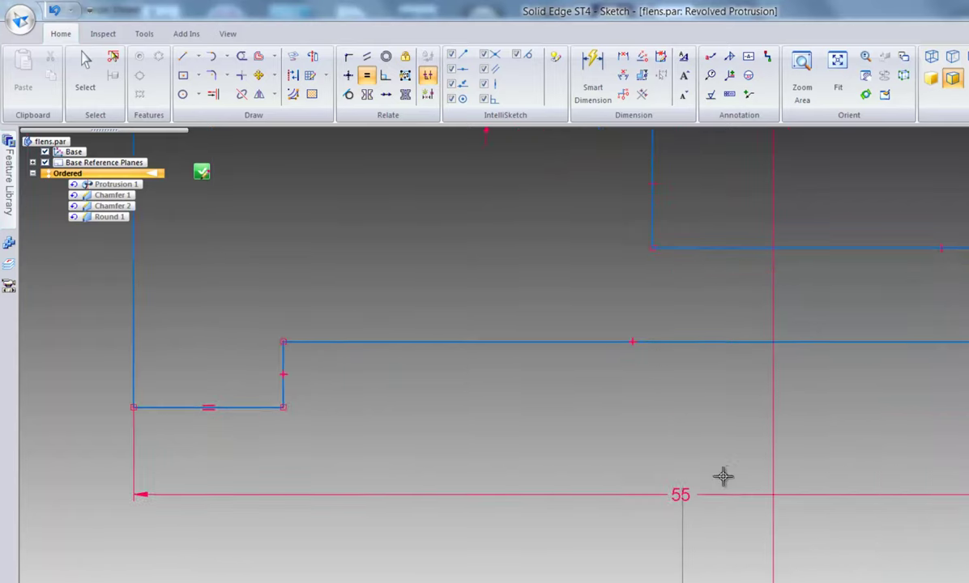
{"action": "scroll", "coordinate": [610, 480], "scroll_direction": "down", "scroll_amount": 1}
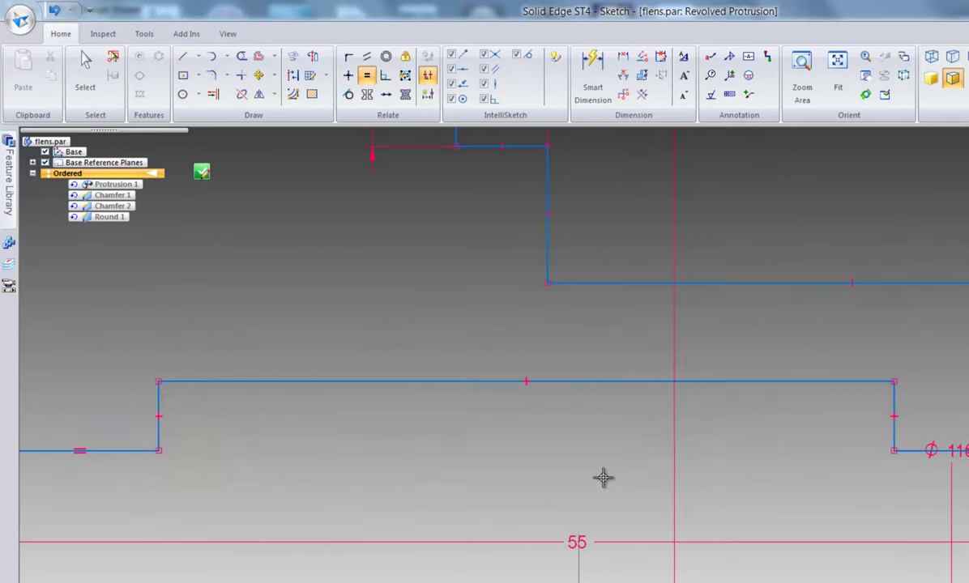
{"action": "scroll", "coordinate": [914, 511], "scroll_direction": "up", "scroll_amount": 2}
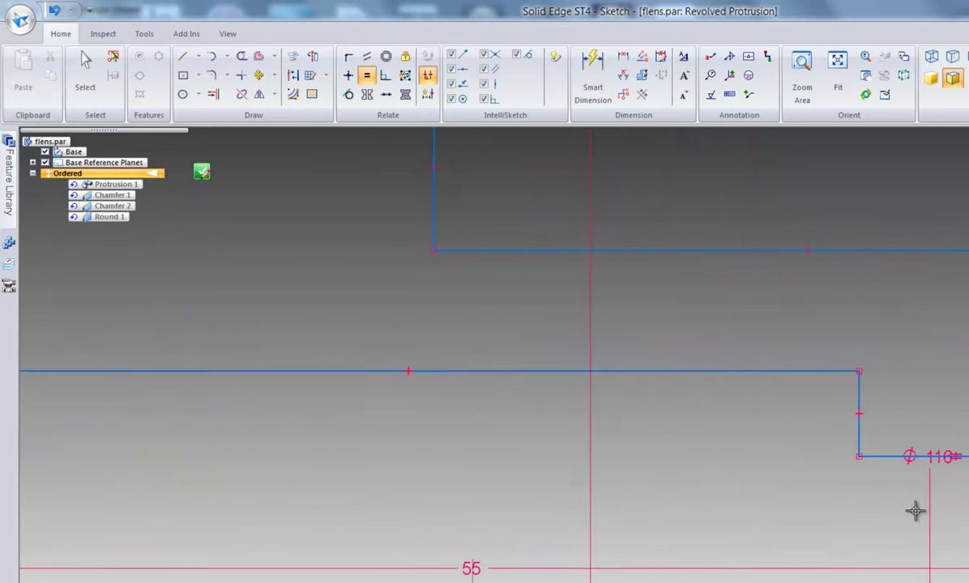
{"action": "scroll", "coordinate": [914, 511], "scroll_direction": "down", "scroll_amount": 2}
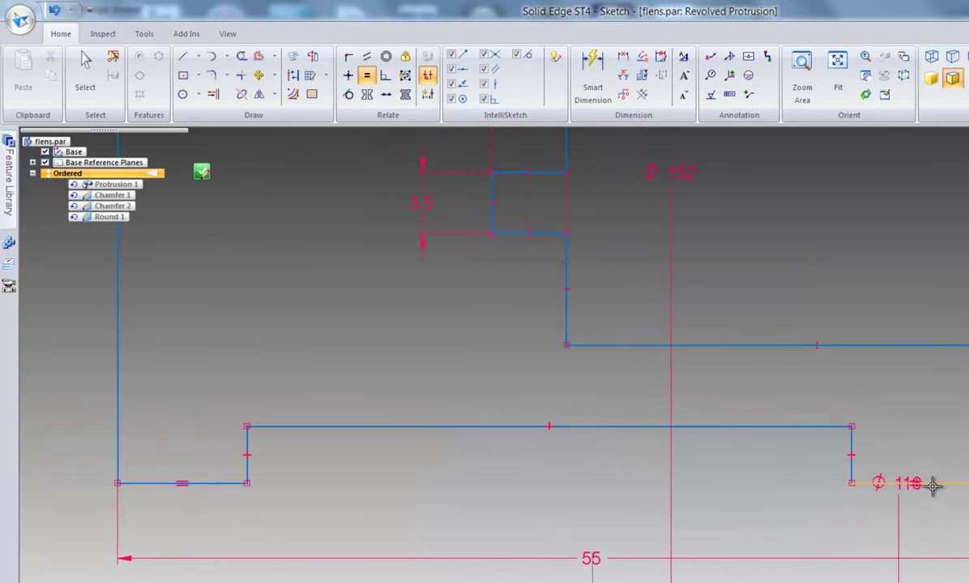
{"action": "scroll", "coordinate": [897, 490], "scroll_direction": "up", "scroll_amount": 2}
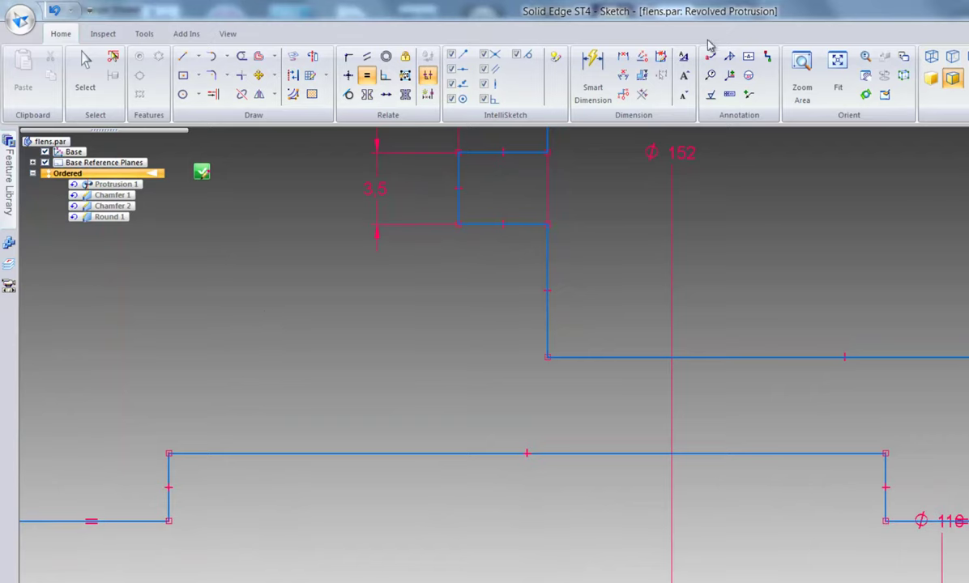
{"action": "left_click", "coordinate": [622, 56]}
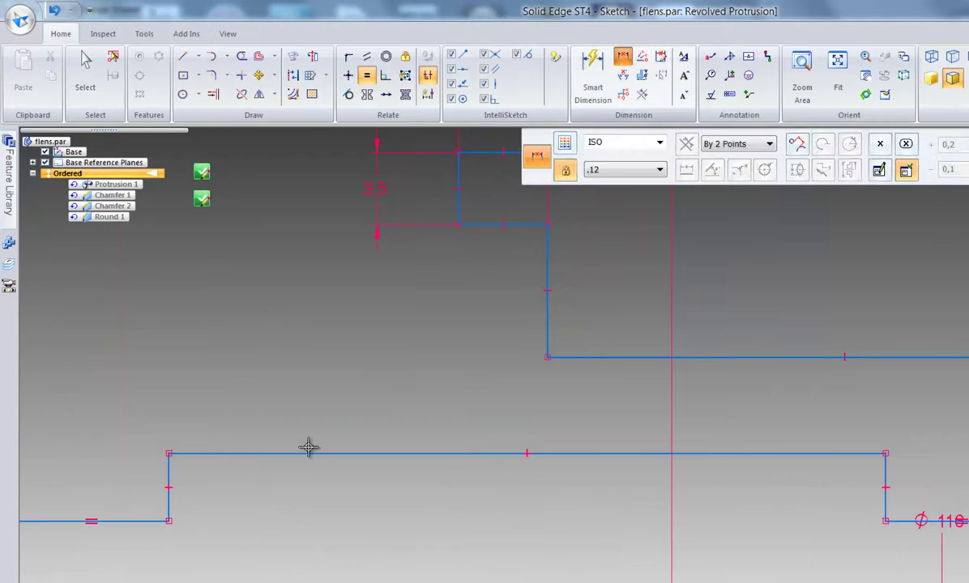
{"action": "left_click", "coordinate": [169, 476]}
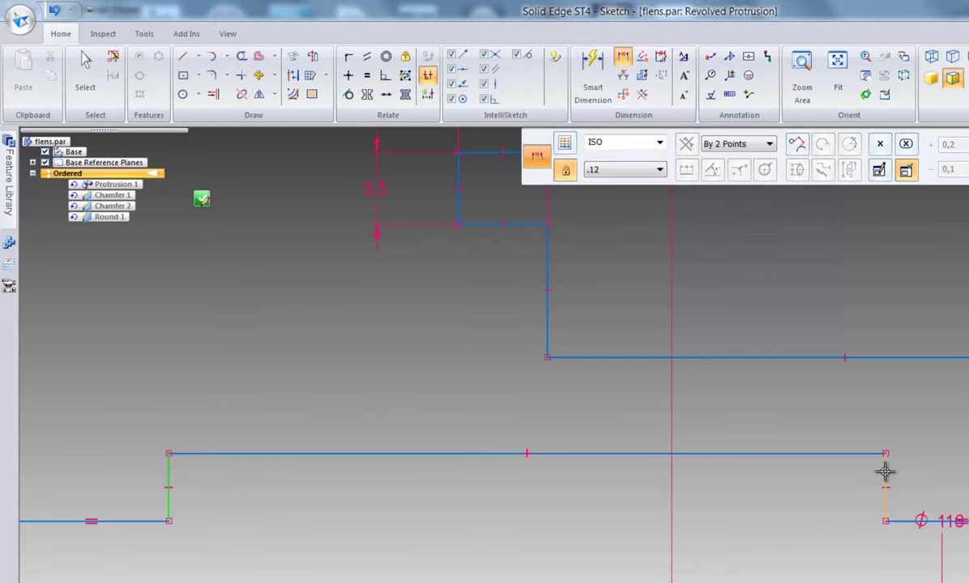
{"action": "left_click", "coordinate": [757, 421]}
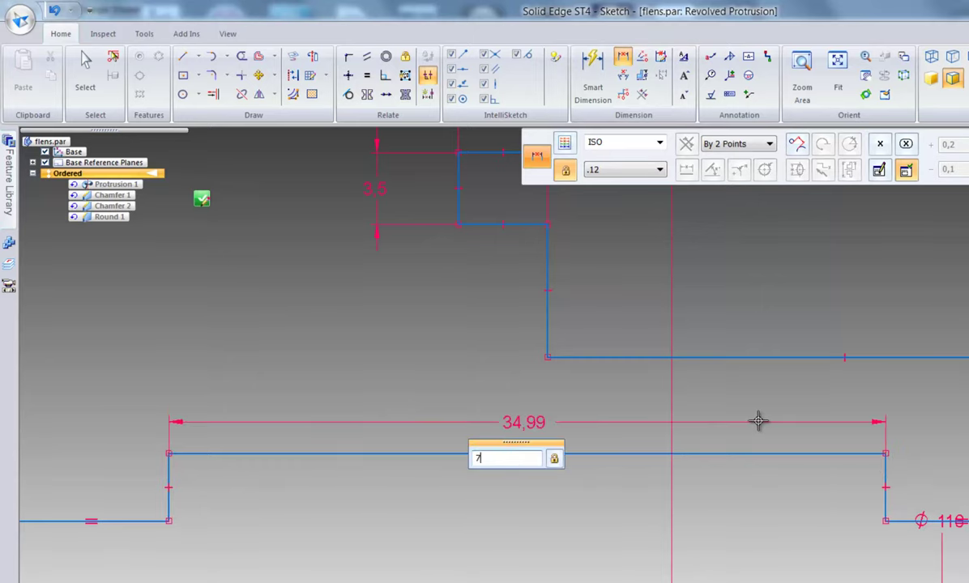
{"action": "key", "text": "Return"}
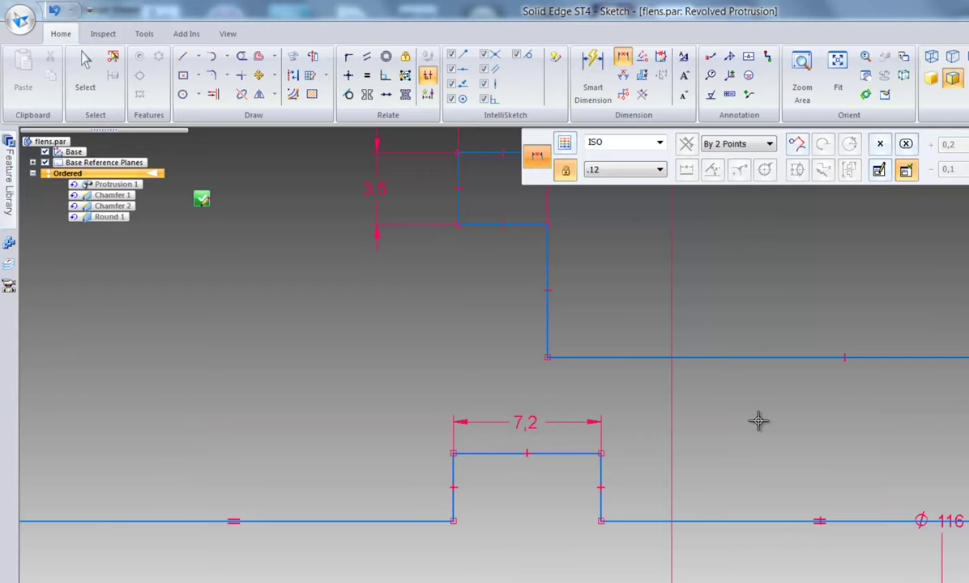
Step: Dimension the distance from the flange face line to the nearest side wall of the bore groove
{"action": "scroll", "coordinate": [758, 420], "scroll_direction": "down", "scroll_amount": 3}
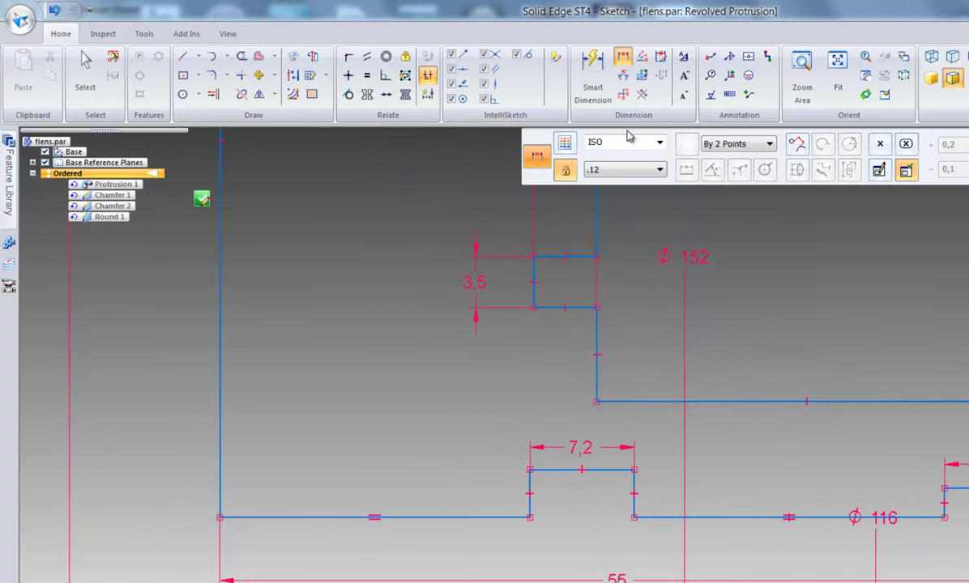
{"action": "left_click", "coordinate": [217, 484]}
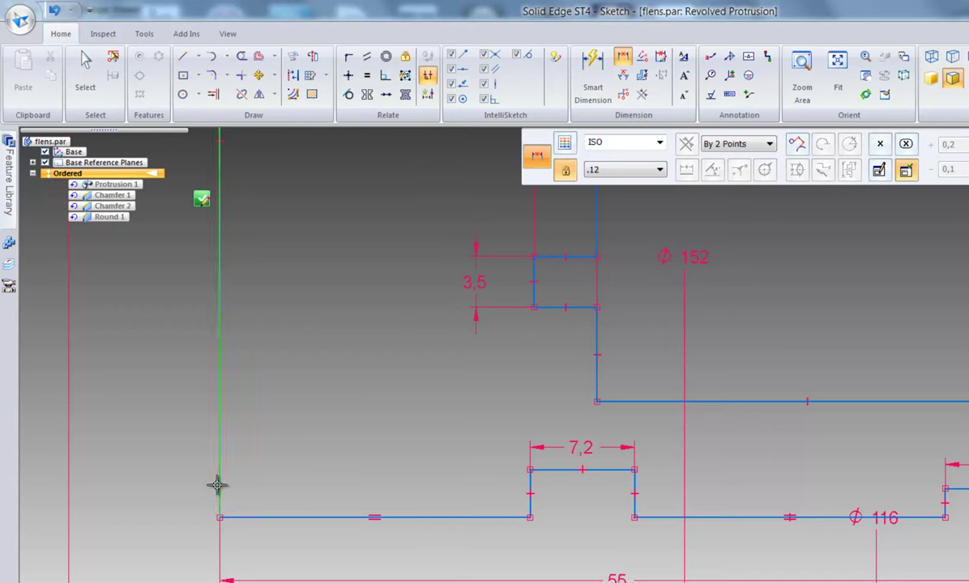
{"action": "left_click", "coordinate": [530, 504]}
{"action": "left_click", "coordinate": [454, 446]}
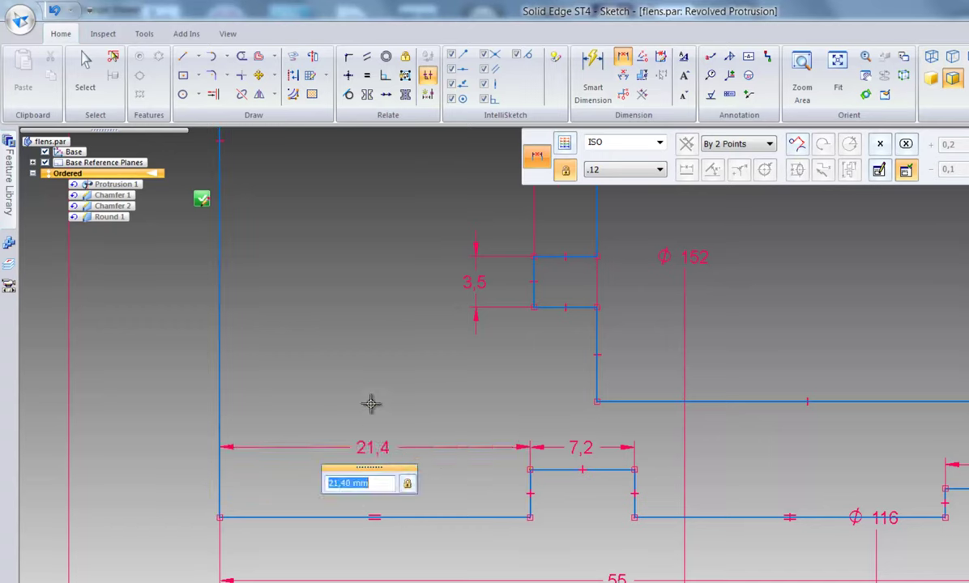
Step: Try to set the distance from the face to the groove at 9,4 mm, and undo the value
{"action": "type", "text": "9,4"}
{"action": "key", "text": "Return"}
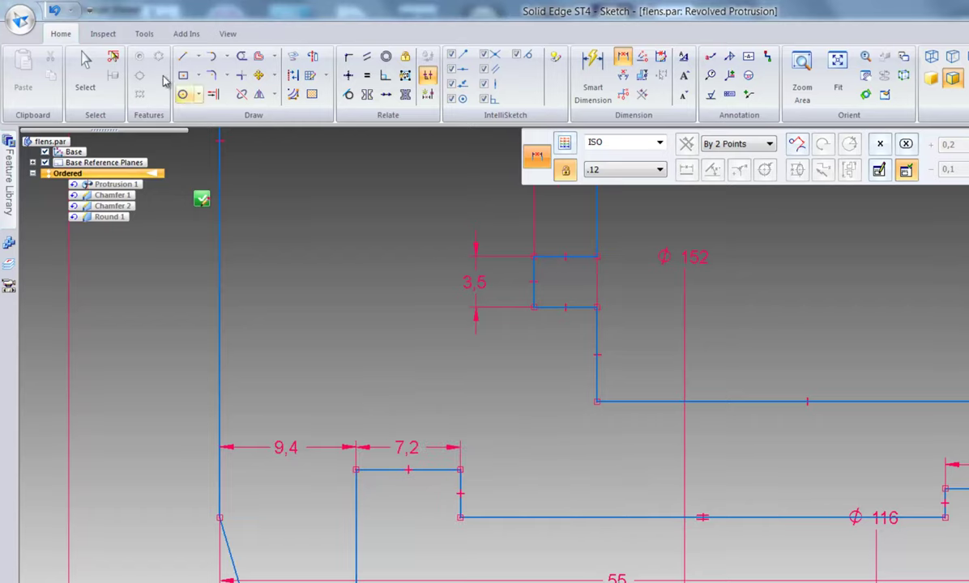
{"action": "left_click", "coordinate": [55, 10]}
{"action": "key", "text": "Escape"}
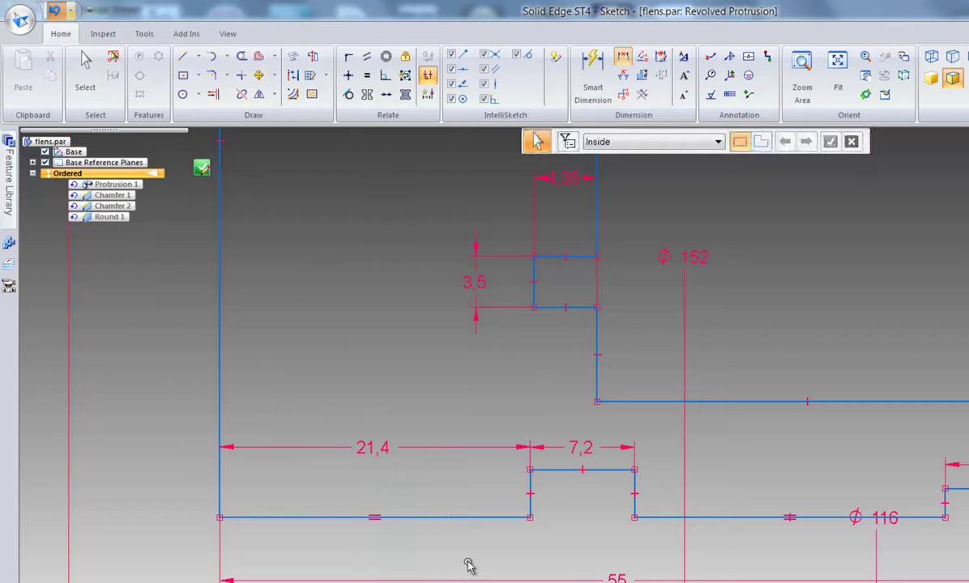
Step: Trim away the bore segment between the face and the groove, and redraw it as a horizontal line between the same endpoints
{"action": "scroll", "coordinate": [462, 556], "scroll_direction": "up", "scroll_amount": 3}
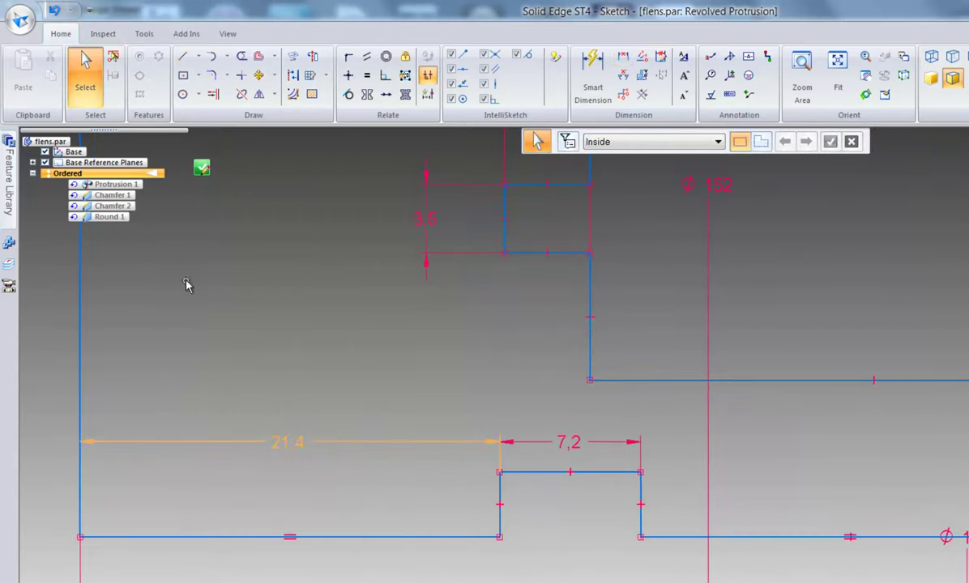
{"action": "left_click", "coordinate": [242, 58]}
{"action": "left_click", "coordinate": [363, 512]}
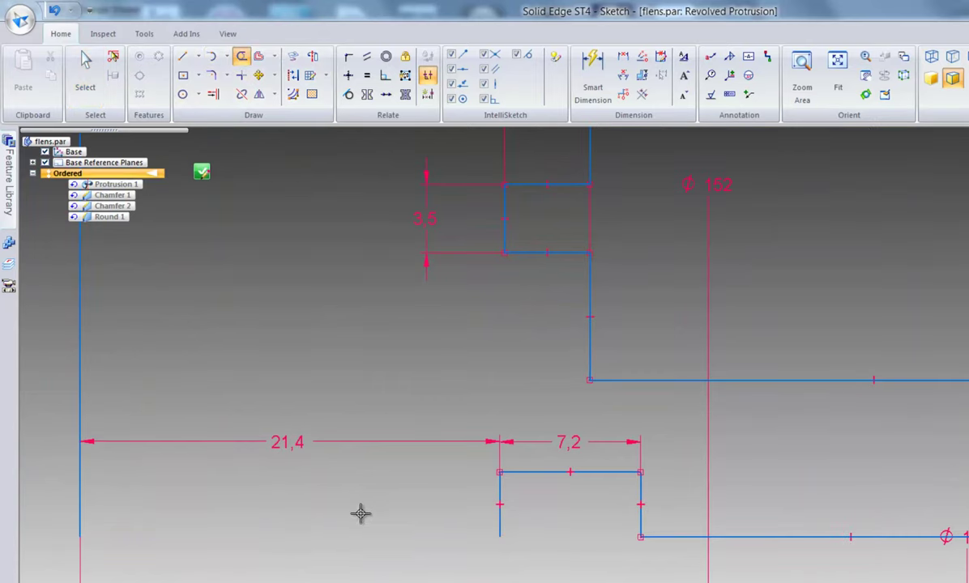
{"action": "scroll", "coordinate": [223, 492], "scroll_direction": "up", "scroll_amount": 1}
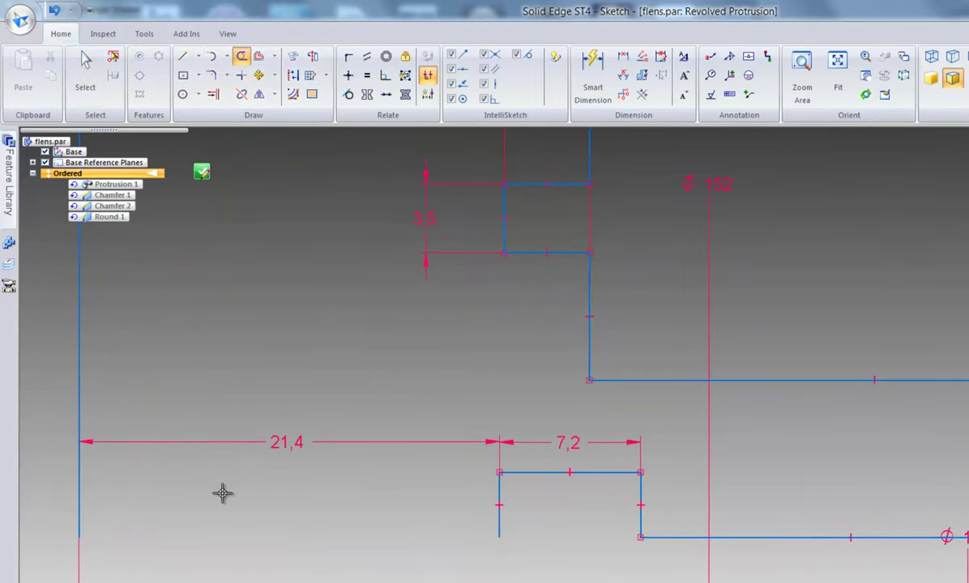
{"action": "left_click", "coordinate": [182, 56]}
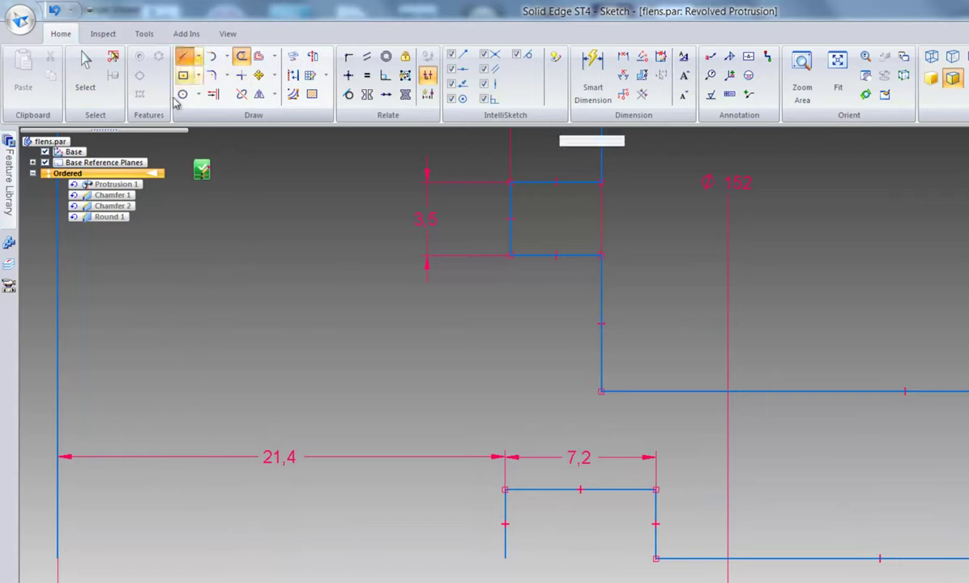
{"action": "left_click", "coordinate": [57, 558]}
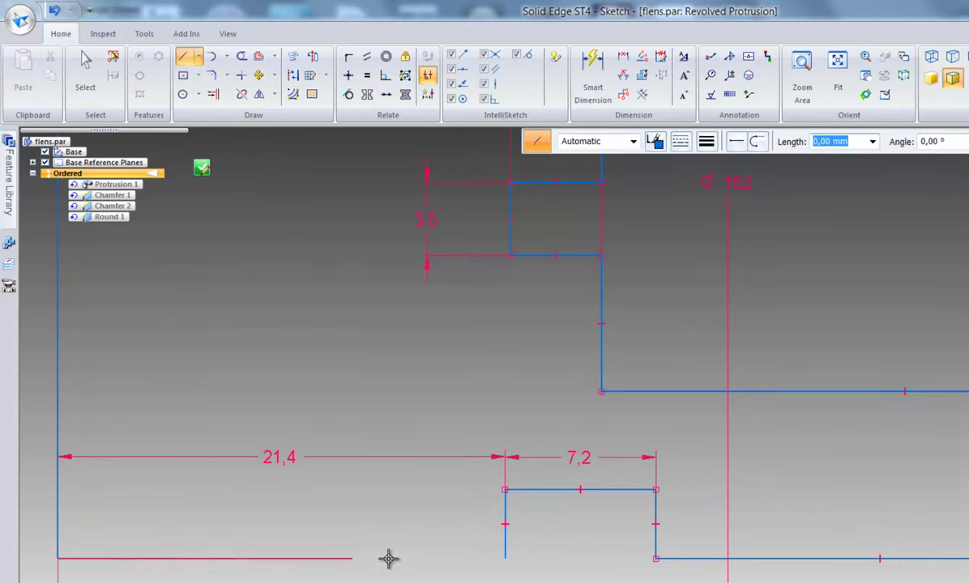
{"action": "left_click", "coordinate": [506, 558]}
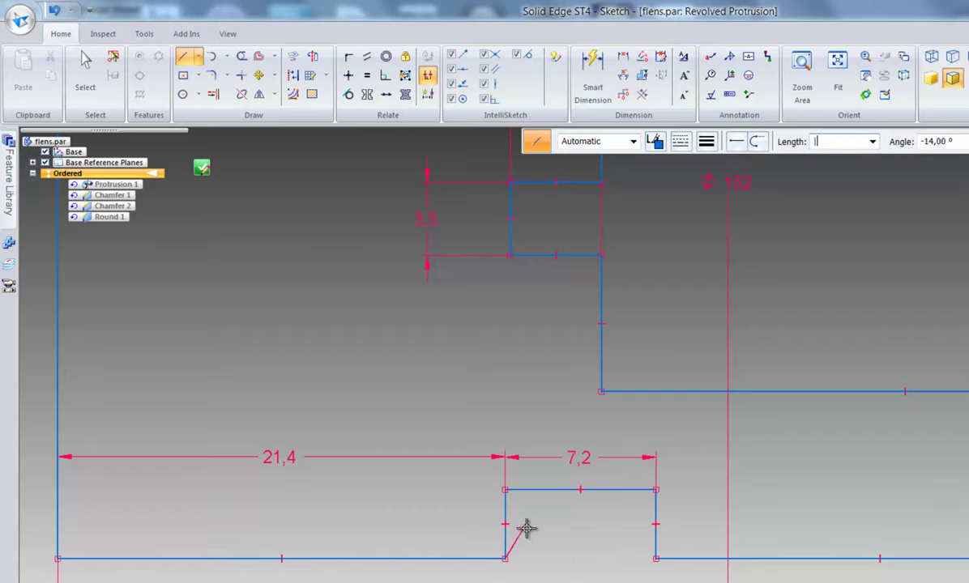
{"action": "key", "text": "Escape"}
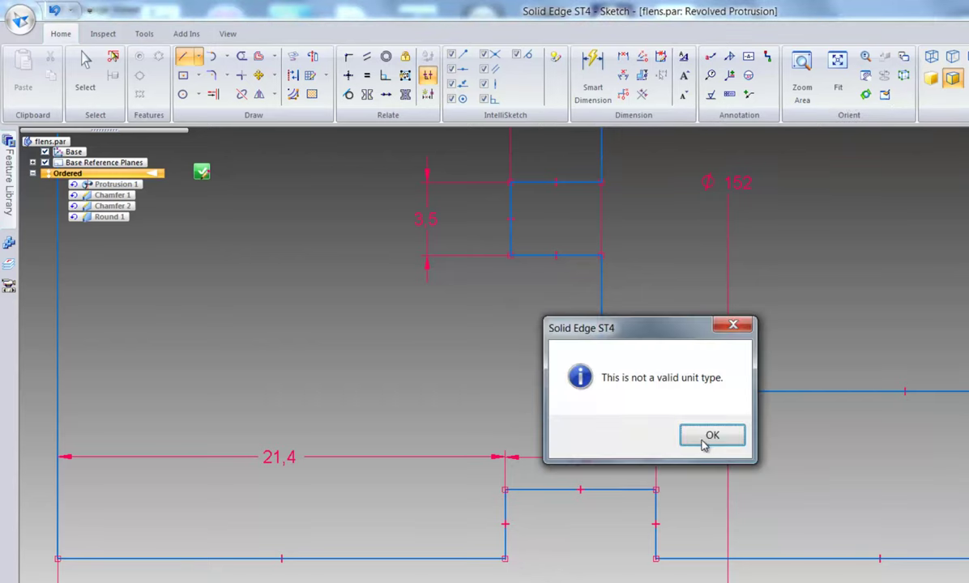
{"action": "left_click", "coordinate": [711, 438]}
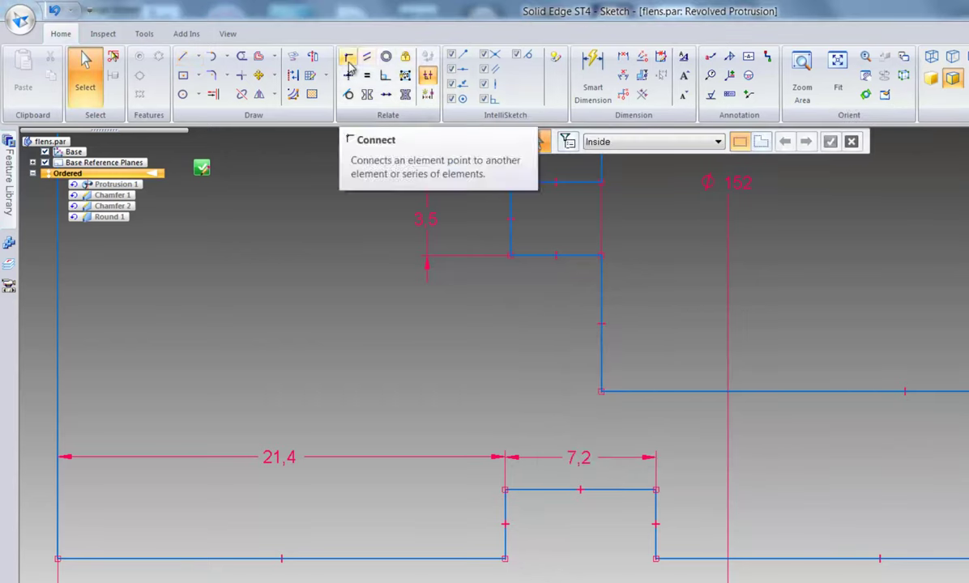
{"action": "left_click", "coordinate": [427, 75]}
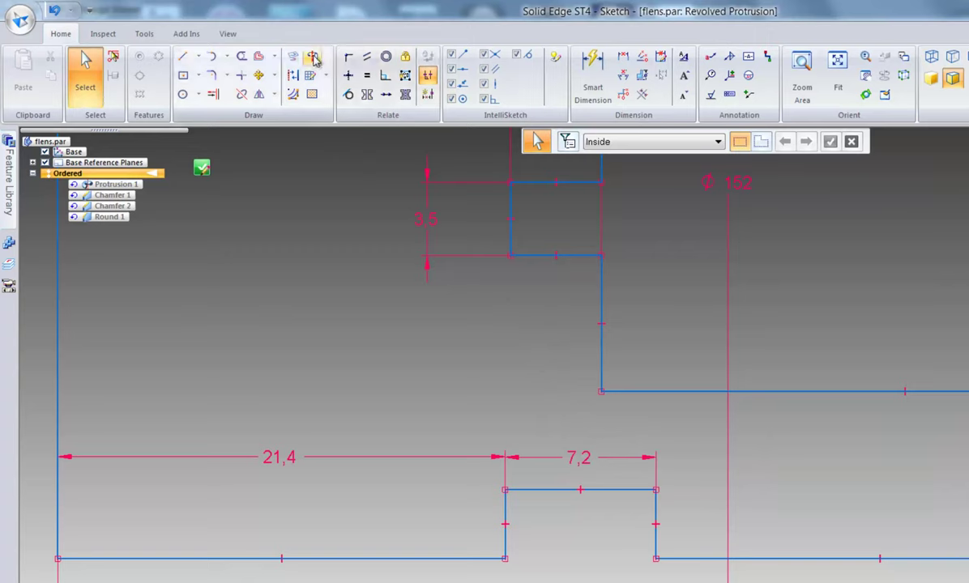
{"action": "left_click", "coordinate": [242, 75]}
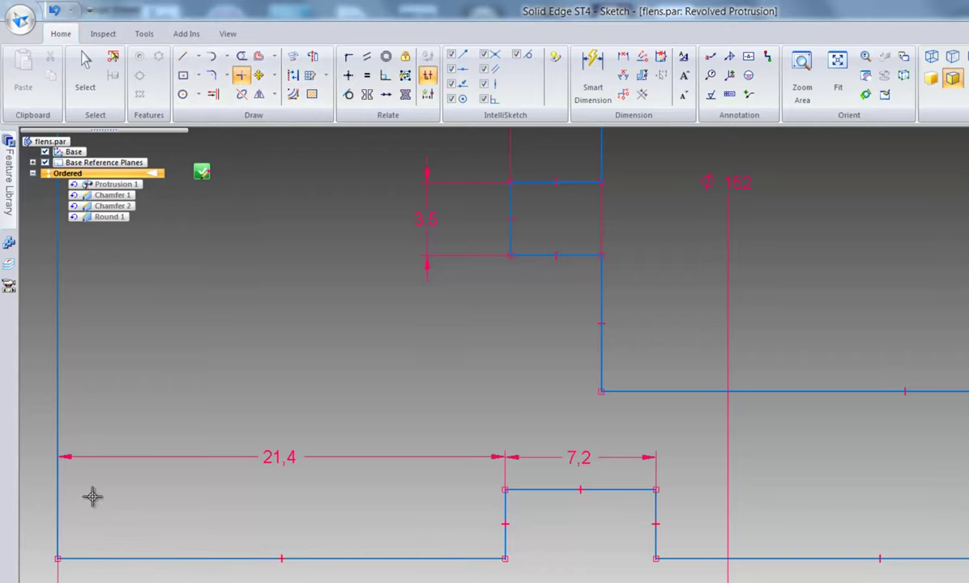
{"action": "left_click", "coordinate": [81, 558]}
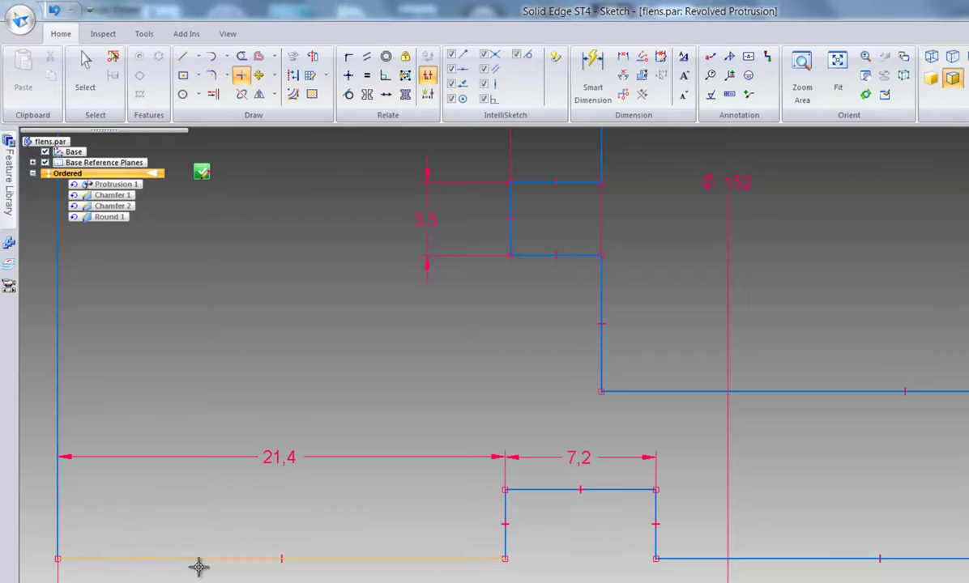
Step: Try to apply an Equal relation between the redrawn bore segment and the segment on the groove's other side
{"action": "scroll", "coordinate": [480, 574], "scroll_direction": "down", "scroll_amount": 3}
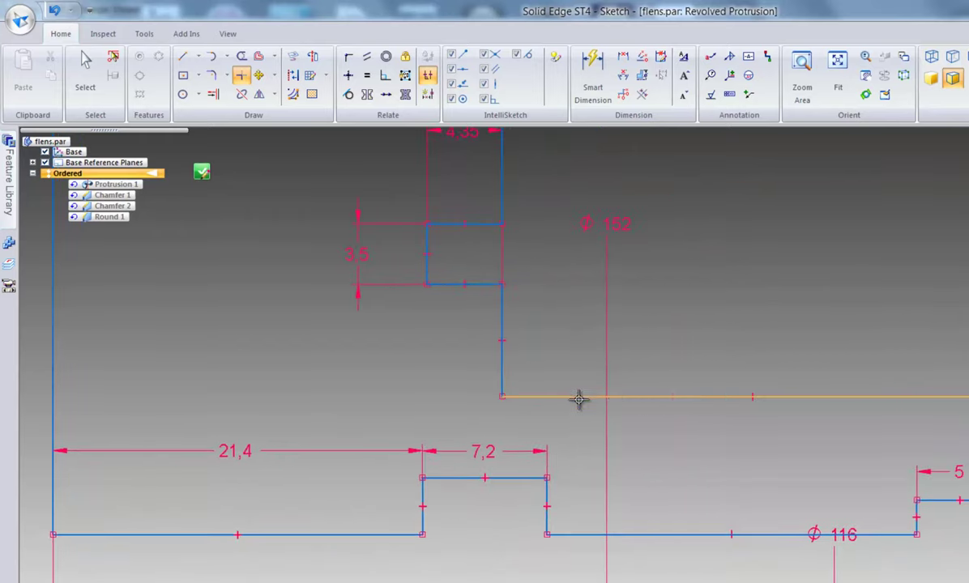
{"action": "left_click", "coordinate": [366, 77]}
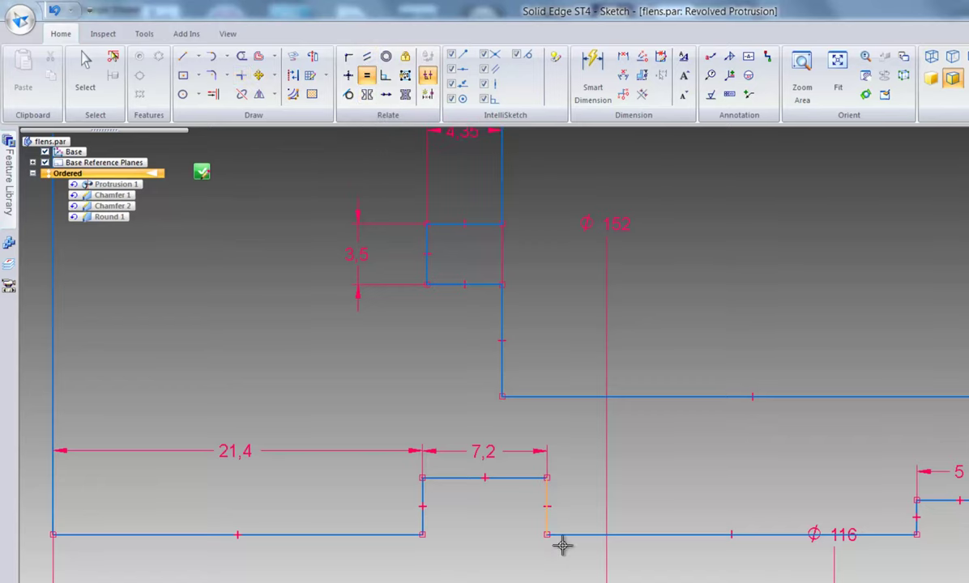
{"action": "left_click", "coordinate": [676, 534]}
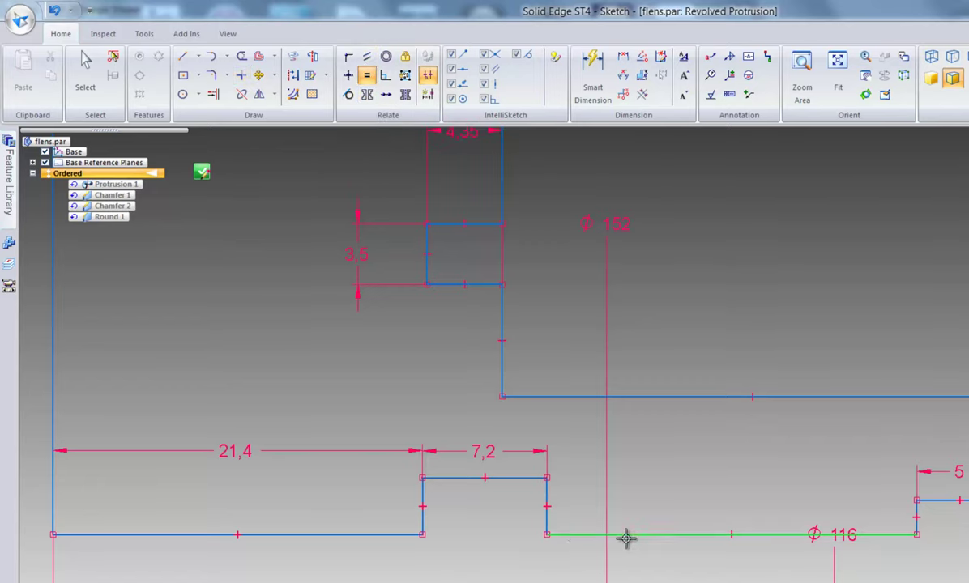
{"action": "left_click", "coordinate": [261, 535]}
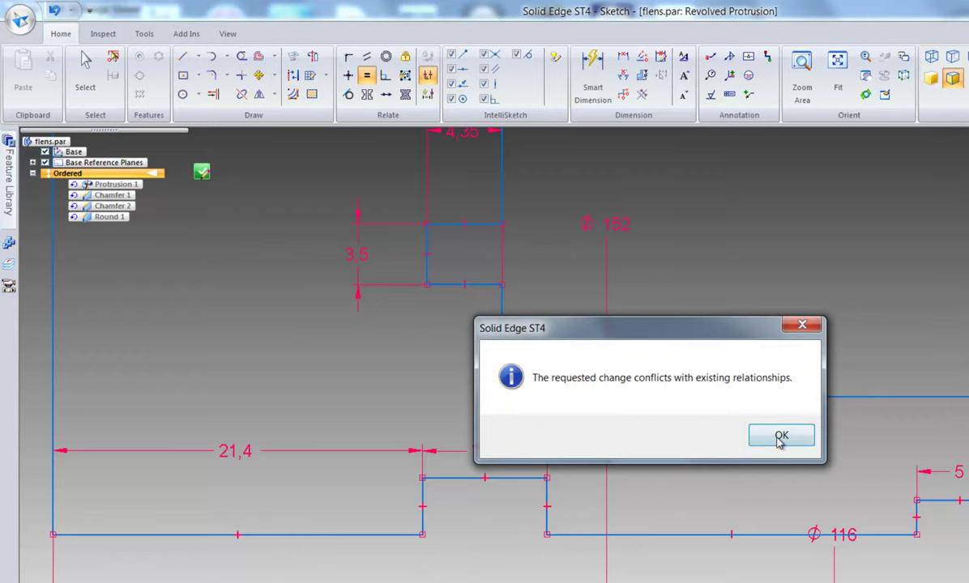
{"action": "left_click", "coordinate": [781, 438]}
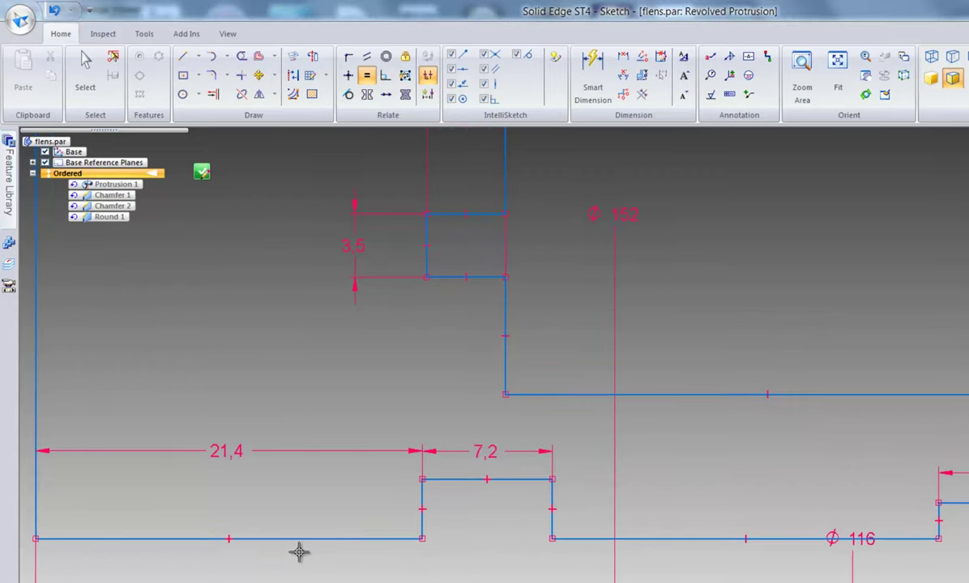
Step: Add a symmetric diameter dimension between the bore segment on the face side of the groove and the rotation axis
{"action": "scroll", "coordinate": [303, 546], "scroll_direction": "down", "scroll_amount": 2}
{"action": "scroll", "coordinate": [327, 474], "scroll_direction": "up", "scroll_amount": 3}
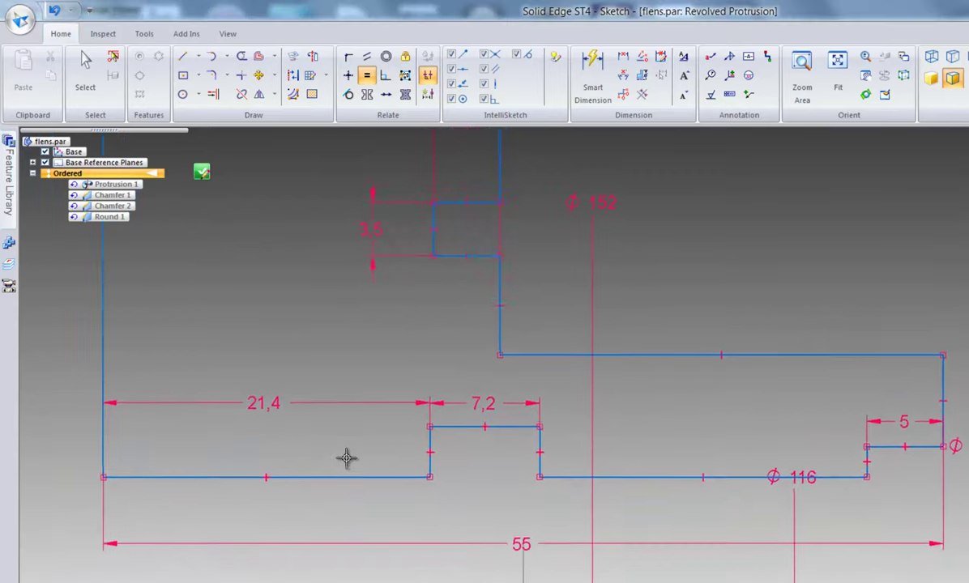
{"action": "scroll", "coordinate": [346, 459], "scroll_direction": "up", "scroll_amount": 2}
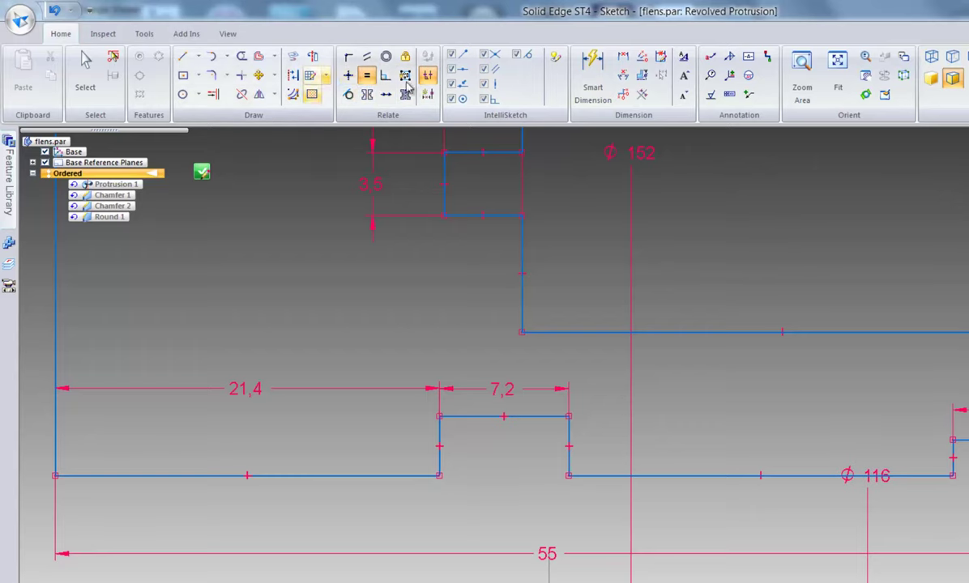
{"action": "left_click", "coordinate": [642, 74]}
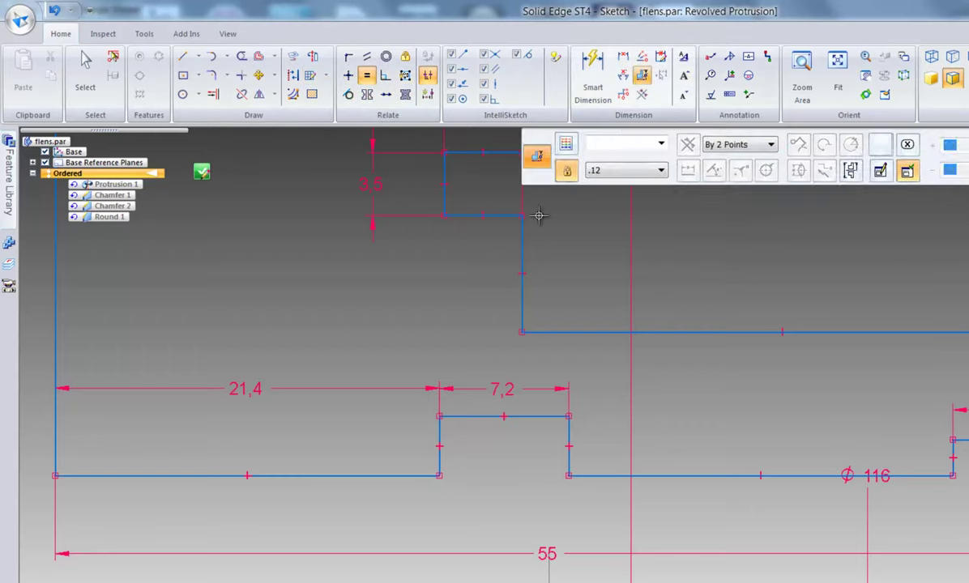
{"action": "scroll", "coordinate": [353, 480], "scroll_direction": "down", "scroll_amount": 2}
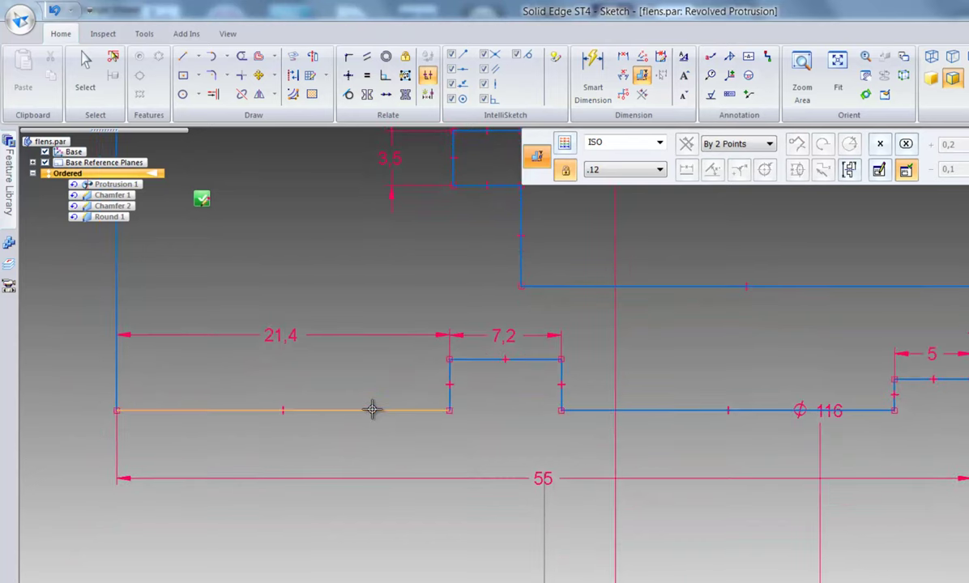
{"action": "left_click", "coordinate": [372, 411]}
{"action": "scroll", "coordinate": [389, 443], "scroll_direction": "down", "scroll_amount": 3}
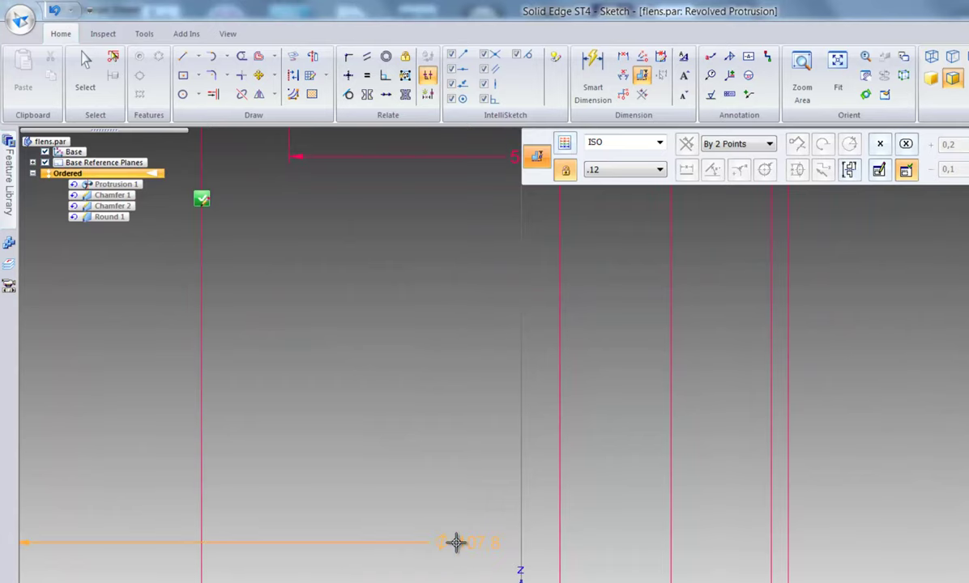
{"action": "left_click", "coordinate": [487, 528]}
{"action": "key", "text": "Return"}
{"action": "scroll", "coordinate": [511, 543], "scroll_direction": "down", "scroll_amount": 5}
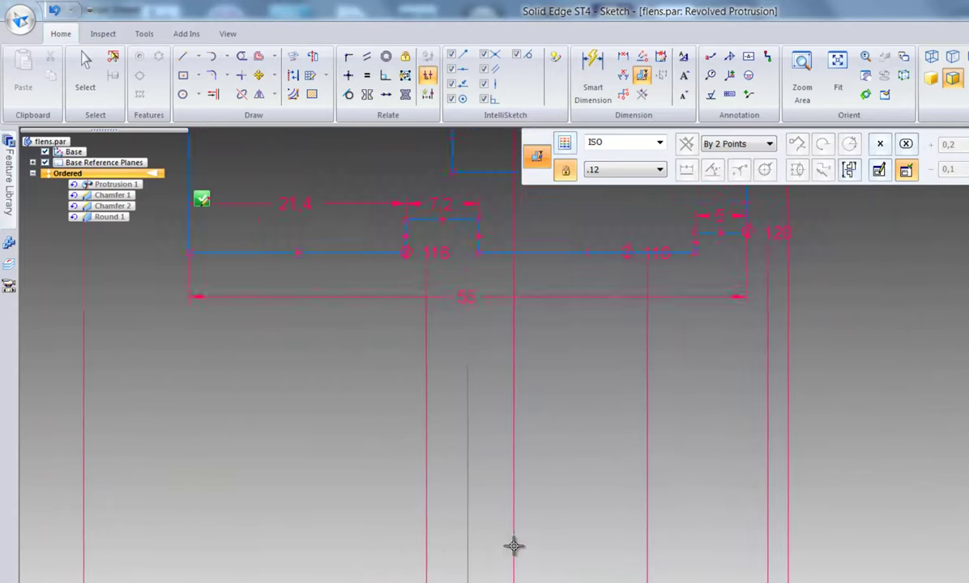
{"action": "scroll", "coordinate": [281, 518], "scroll_direction": "up", "scroll_amount": 5}
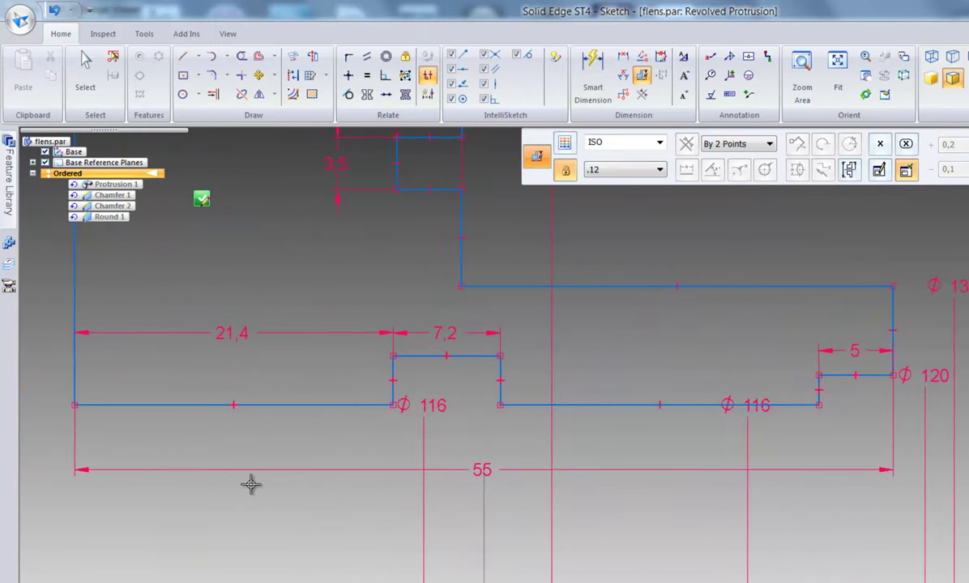
{"action": "scroll", "coordinate": [231, 485], "scroll_direction": "up", "scroll_amount": 3}
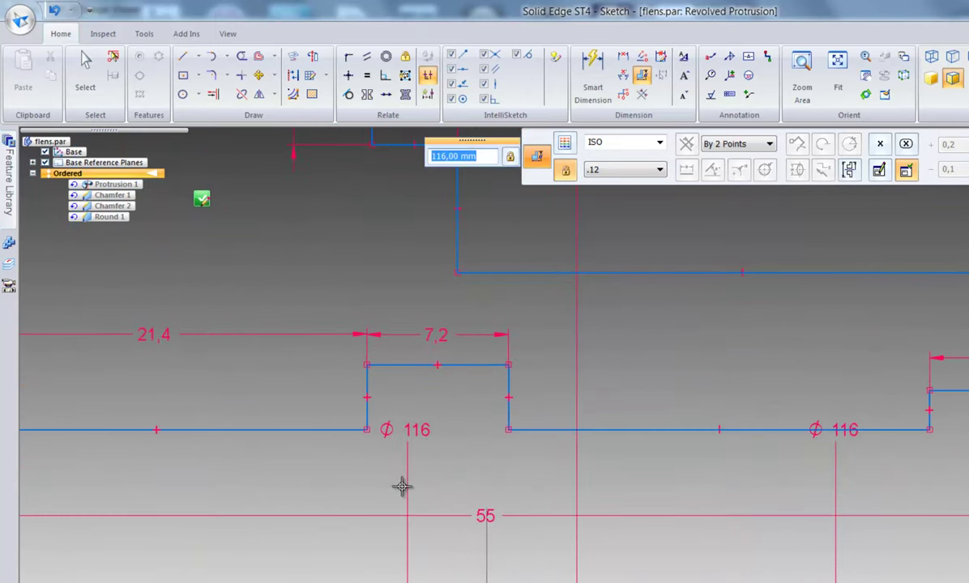
{"action": "scroll", "coordinate": [403, 486], "scroll_direction": "down", "scroll_amount": 2}
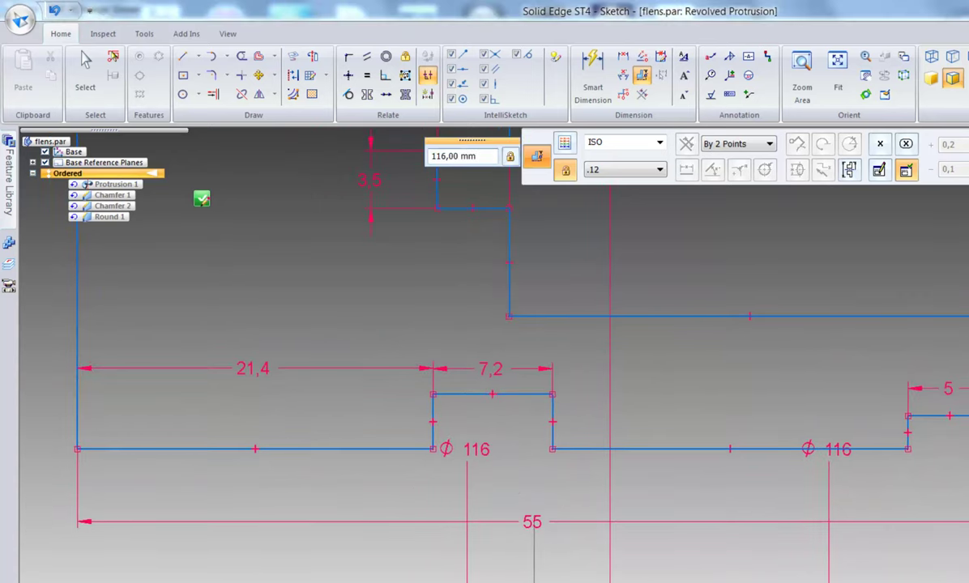
Step: Move the new bore diameter dimension away from the groove to below the bore segment beside the face
{"action": "right_click", "coordinate": [324, 559]}
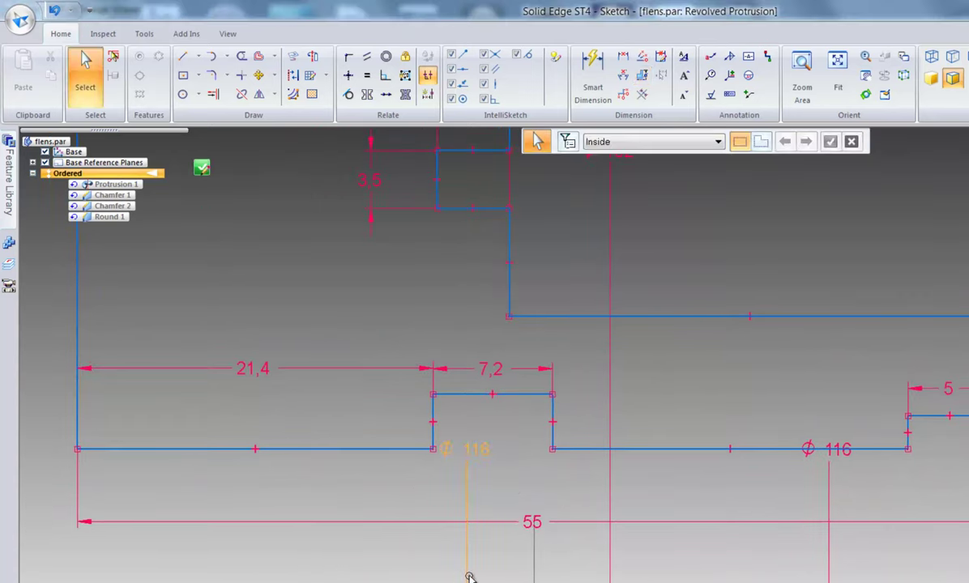
{"action": "left_click_drag", "start_coordinate": [467, 574], "coordinate": [349, 567]}
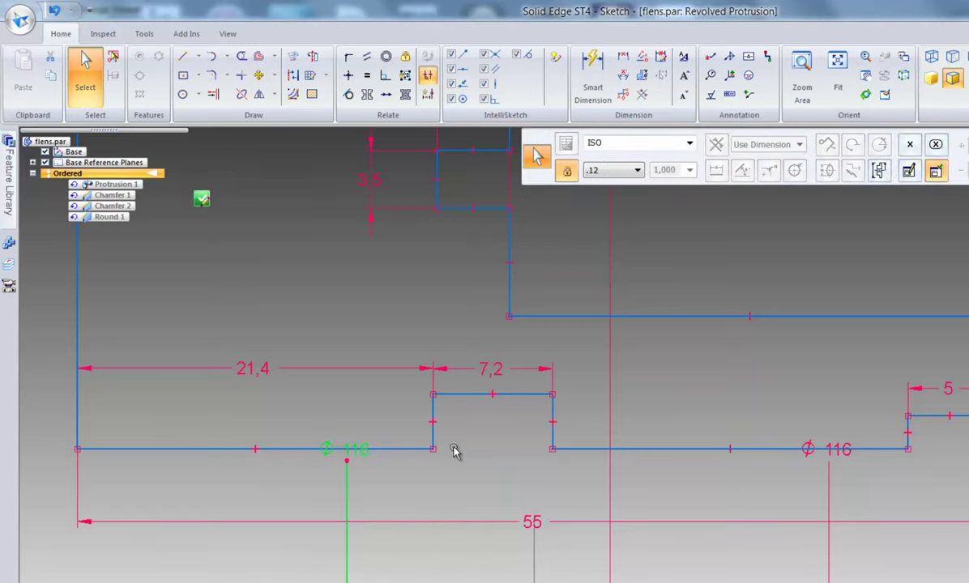
{"action": "left_click", "coordinate": [496, 479]}
{"action": "scroll", "coordinate": [495, 477], "scroll_direction": "up", "scroll_amount": 1}
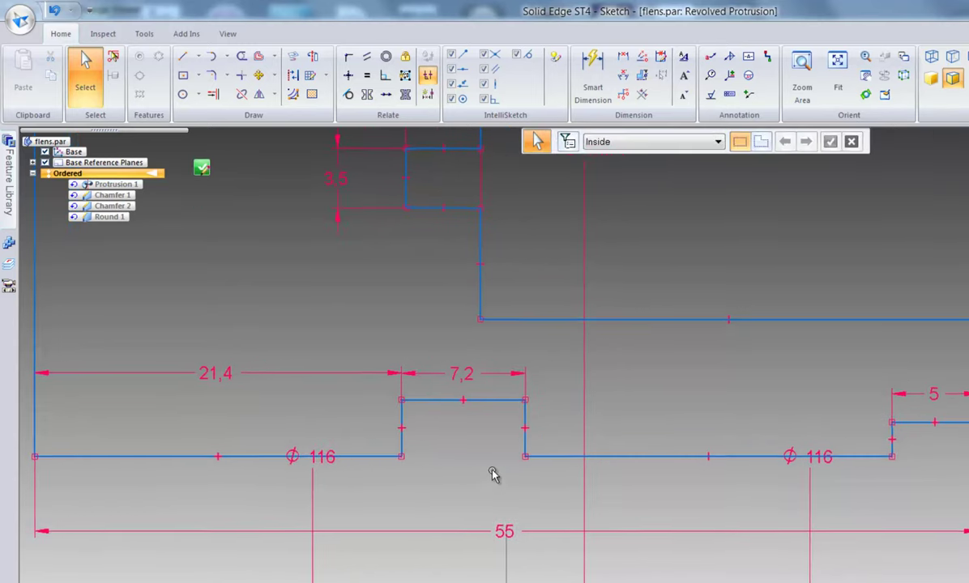
Step: Set the distance from the flange face to the bore groove to 9,4 mm
{"action": "left_click", "coordinate": [331, 379]}
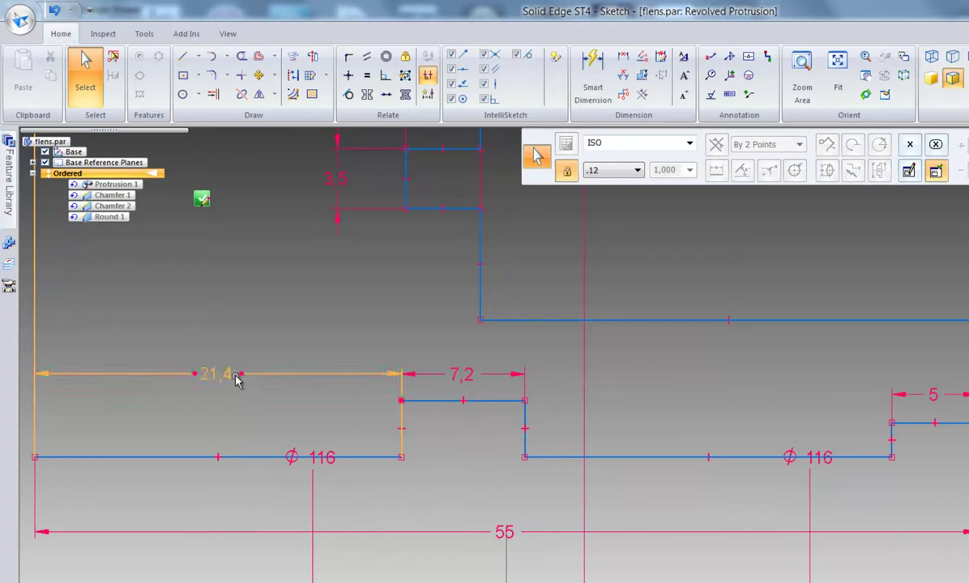
{"action": "left_click", "coordinate": [241, 373]}
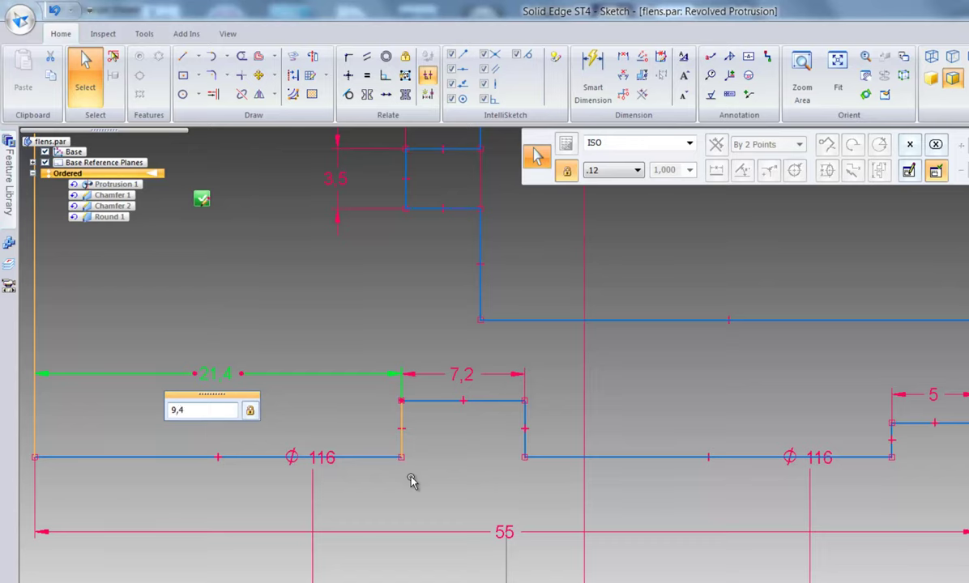
{"action": "key", "text": "Return"}
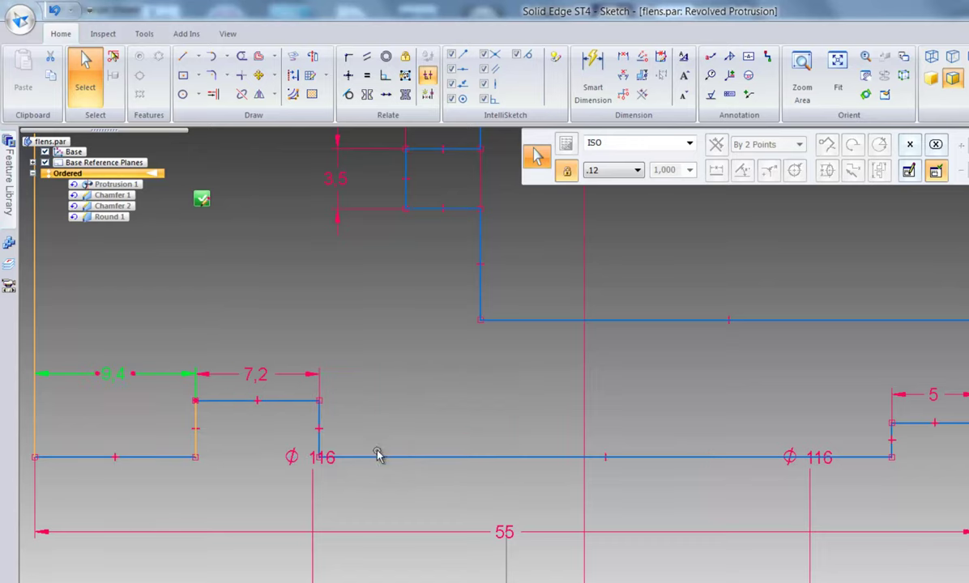
{"action": "key", "text": "Escape"}
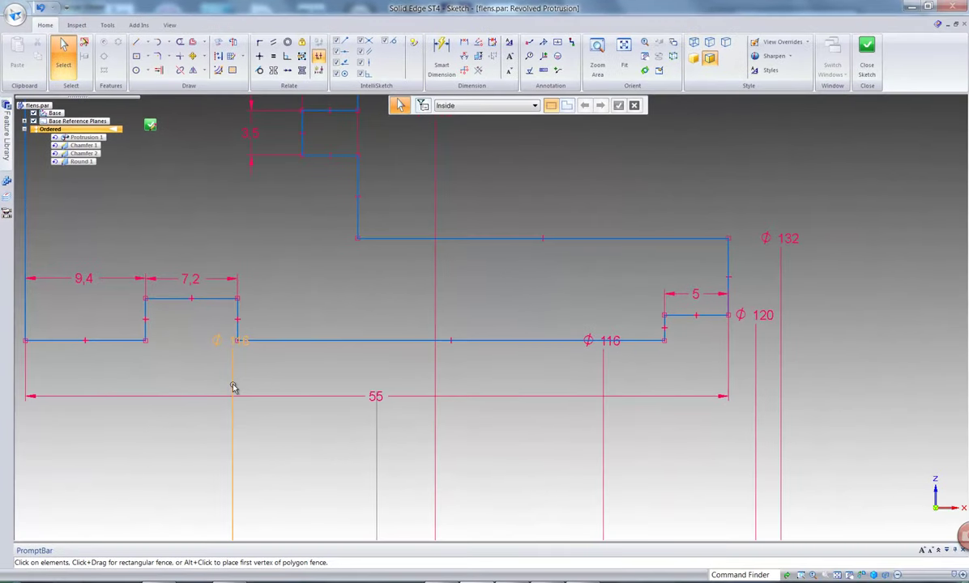
Step: Reposition the face-side bore diameter dimension under the shortened bore segment, clear of the groove
{"action": "left_click_drag", "start_coordinate": [233, 389], "coordinate": [117, 382]}
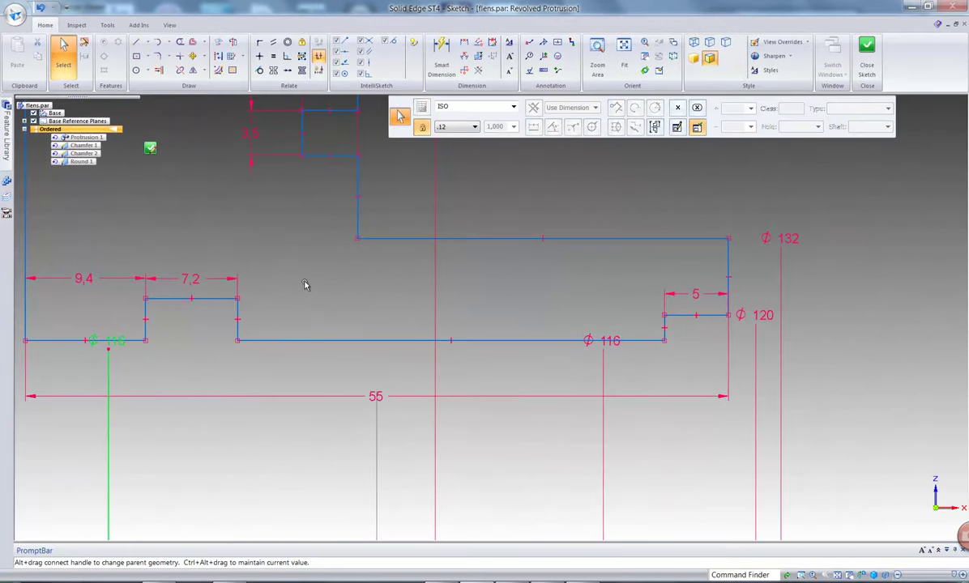
{"action": "key", "text": "Escape"}
{"action": "scroll", "coordinate": [285, 316], "scroll_direction": "up", "scroll_amount": 2}
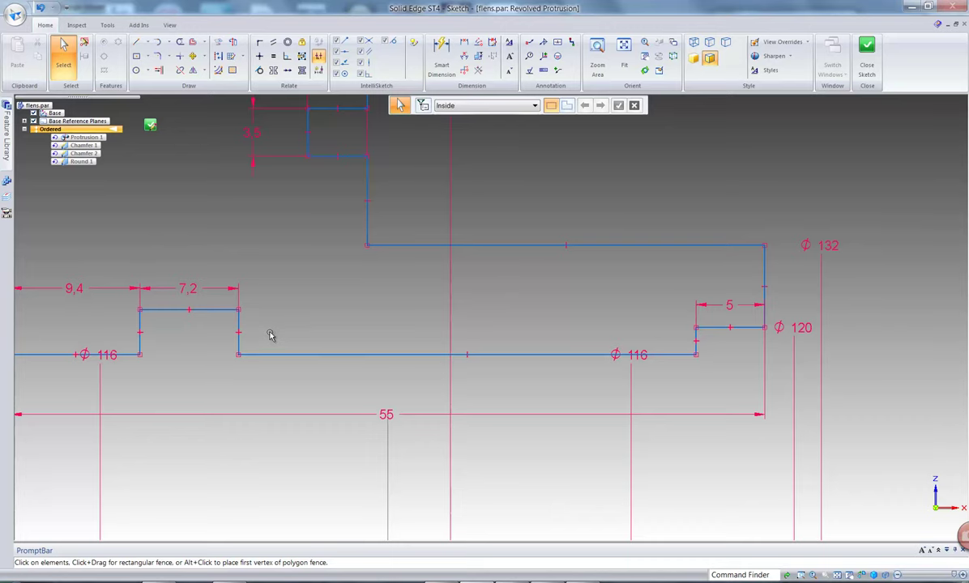
Step: Add a symmetric diameter dimension between the floor of the 7,2 mm bore groove and the rotation axis
{"action": "scroll", "coordinate": [271, 337], "scroll_direction": "up", "scroll_amount": 2}
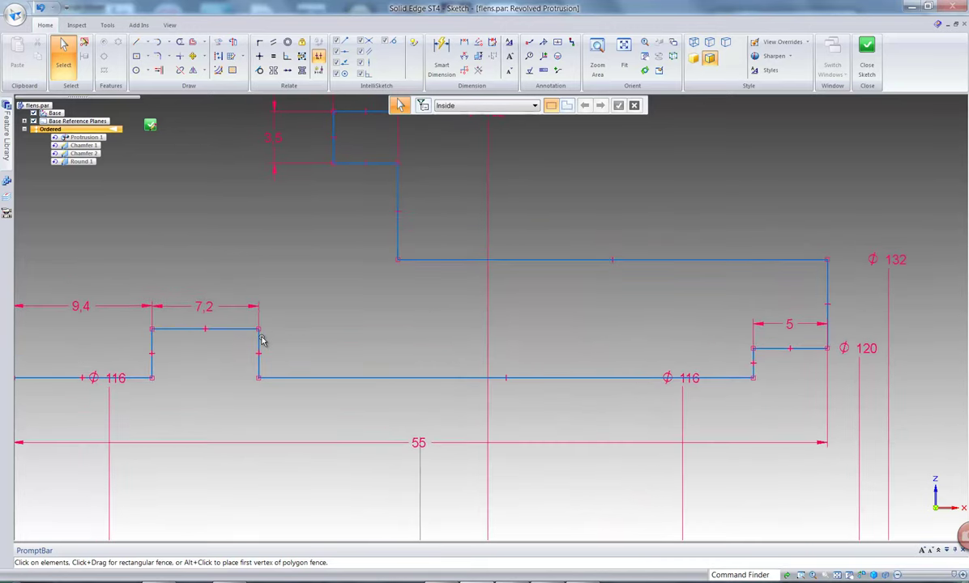
{"action": "scroll", "coordinate": [273, 369], "scroll_direction": "down", "scroll_amount": 3}
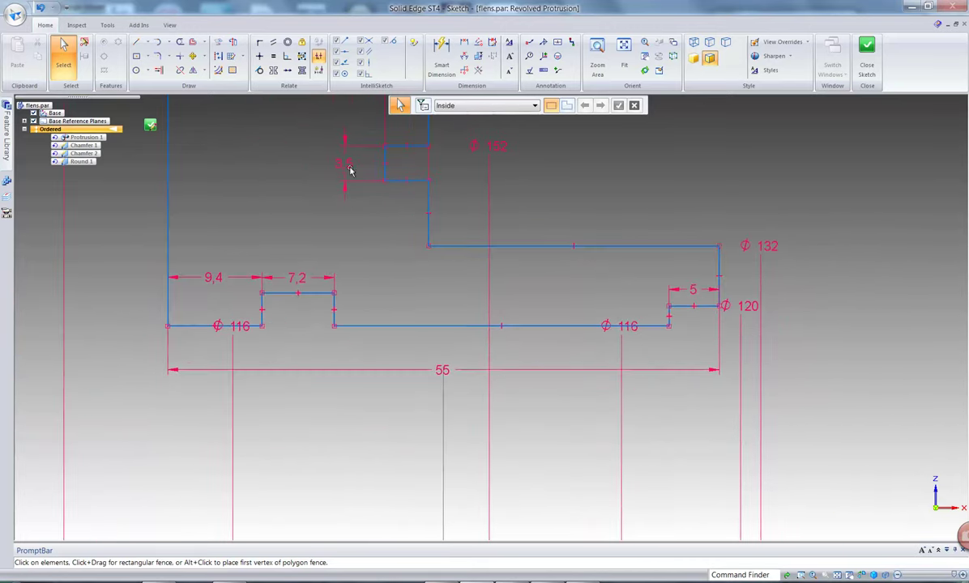
{"action": "left_click", "coordinate": [478, 55]}
{"action": "left_click", "coordinate": [316, 292]}
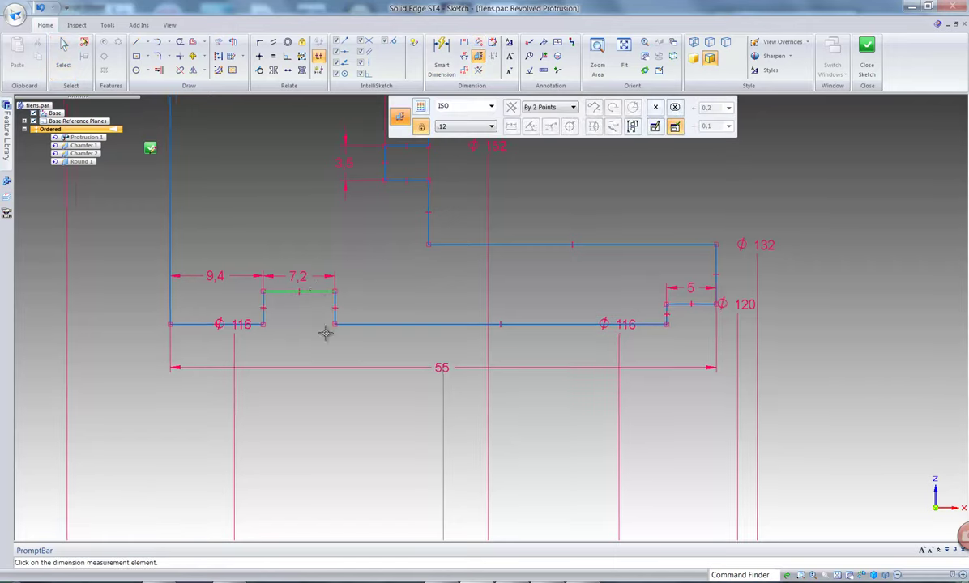
{"action": "scroll", "coordinate": [327, 374], "scroll_direction": "up", "scroll_amount": 5}
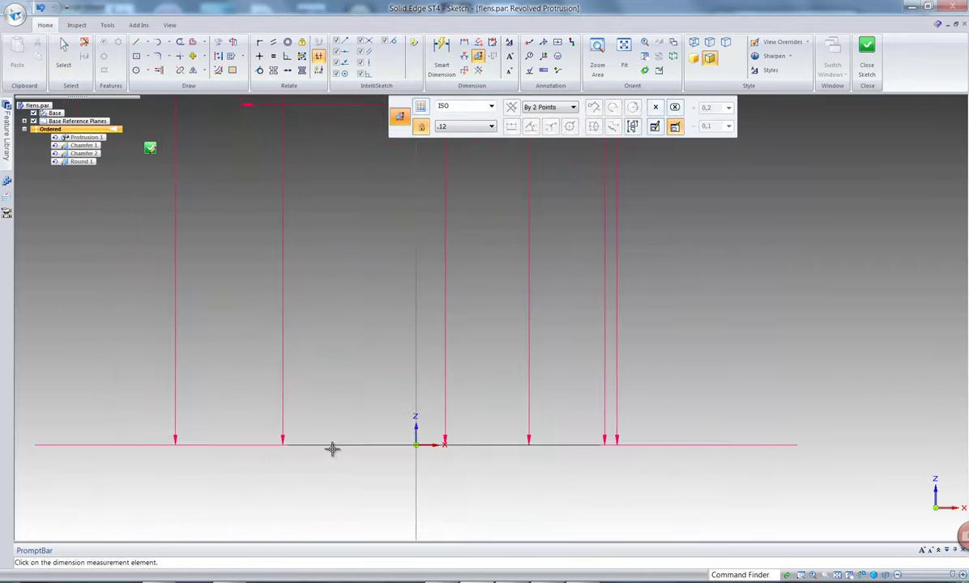
{"action": "left_click", "coordinate": [332, 446]}
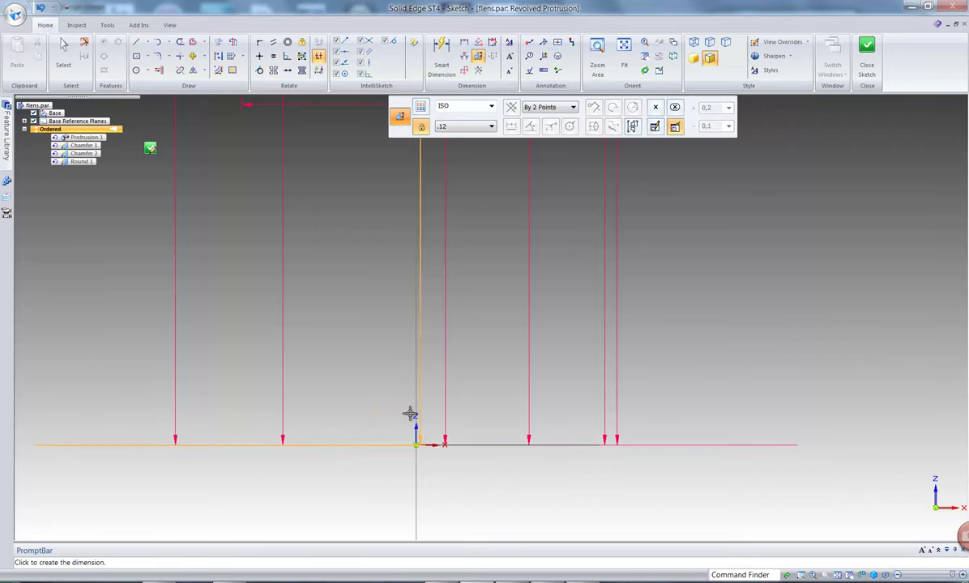
{"action": "left_click", "coordinate": [381, 414]}
{"action": "scroll", "coordinate": [392, 413], "scroll_direction": "down", "scroll_amount": 5}
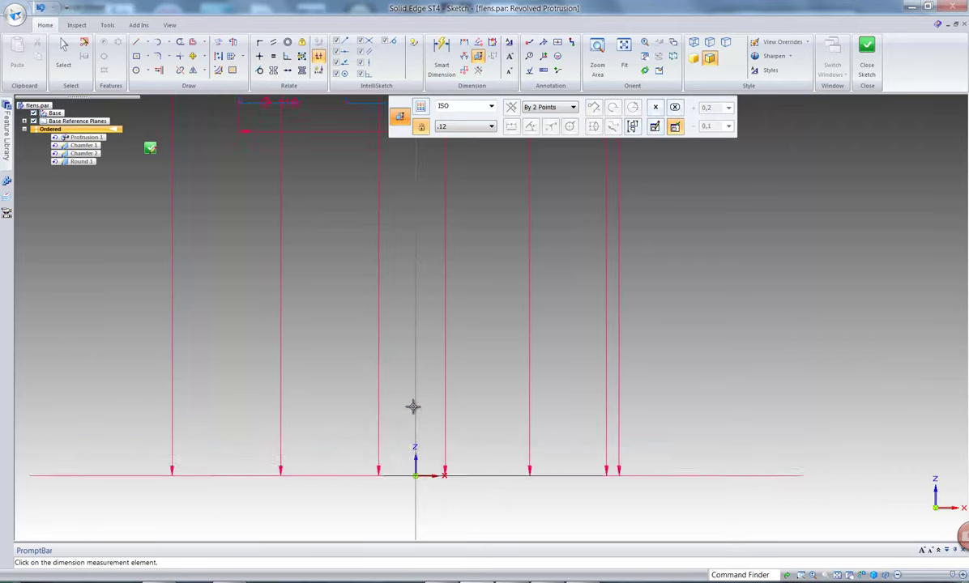
{"action": "left_click", "coordinate": [344, 356]}
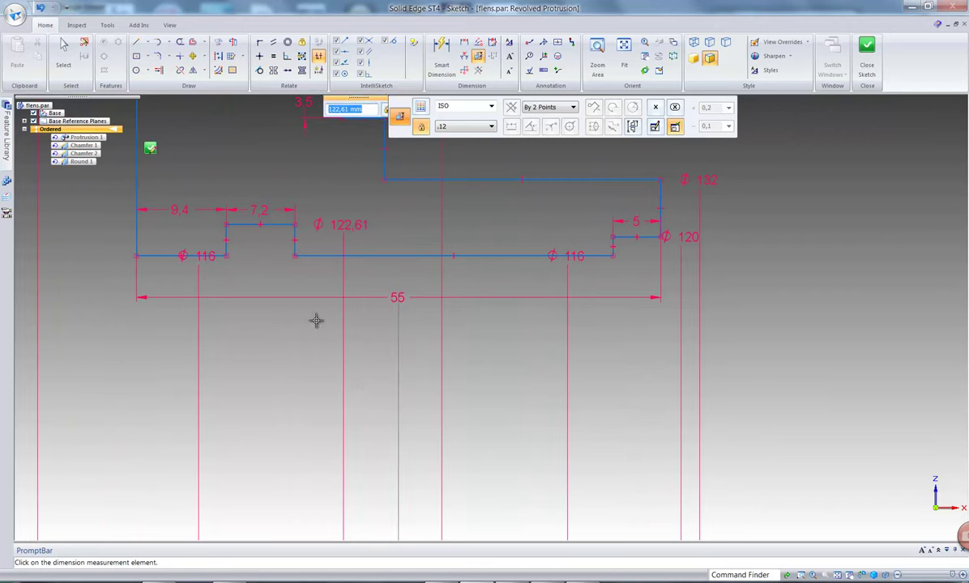
Step: Set the bore groove's floor diameter to 120 mm and end dimensioning
{"action": "scroll", "coordinate": [361, 162], "scroll_direction": "up", "scroll_amount": 2}
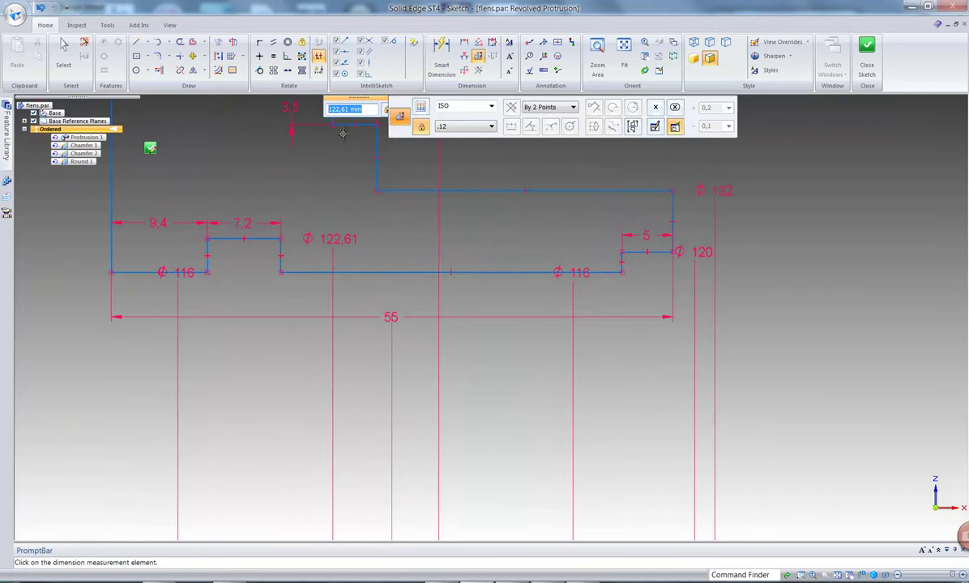
{"action": "left_click_drag", "start_coordinate": [355, 99], "coordinate": [318, 188]}
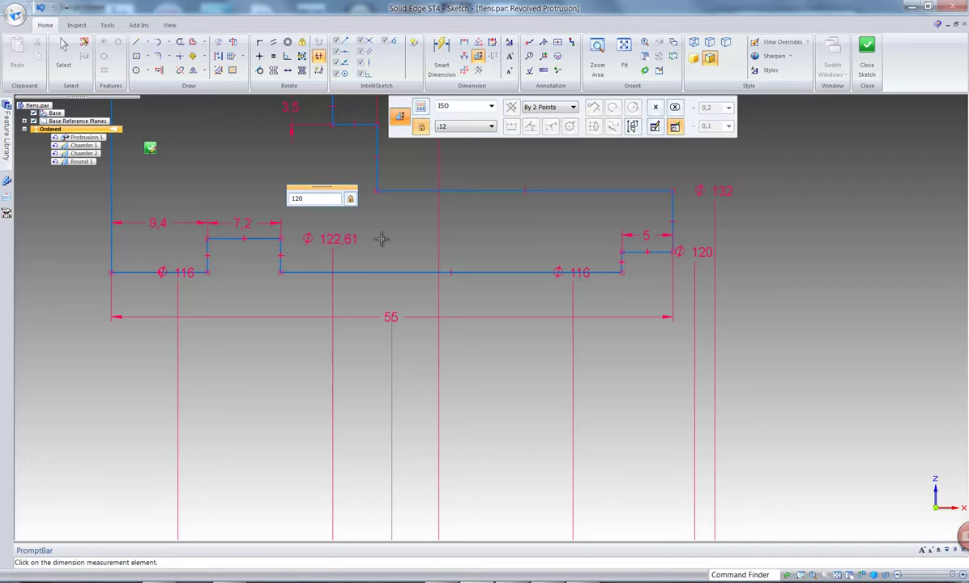
{"action": "key", "text": "Return"}
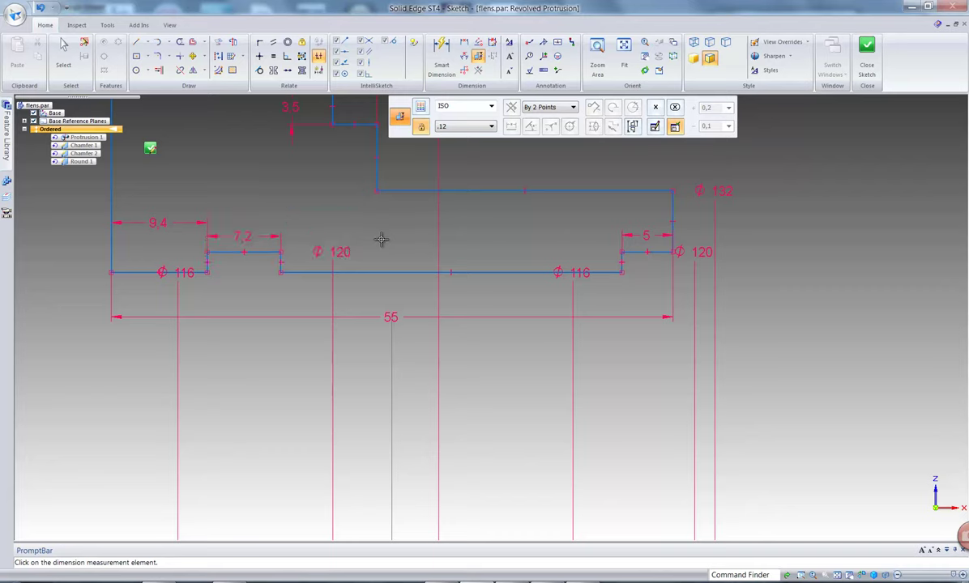
{"action": "right_click", "coordinate": [373, 237]}
{"action": "left_click", "coordinate": [362, 226]}
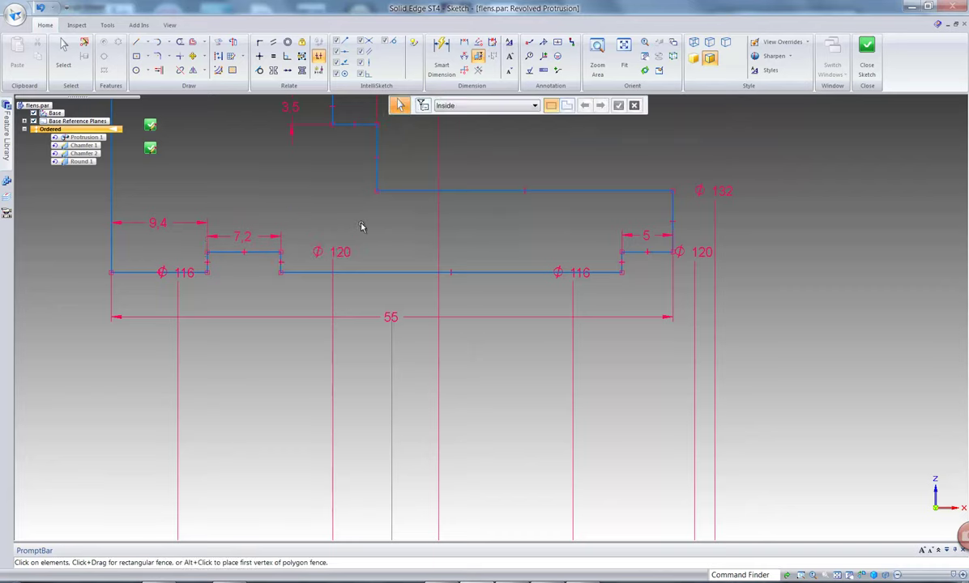
Step: Finish the revolved protrusion with the updated sketch and save the part
{"action": "scroll", "coordinate": [373, 238], "scroll_direction": "down", "scroll_amount": 3}
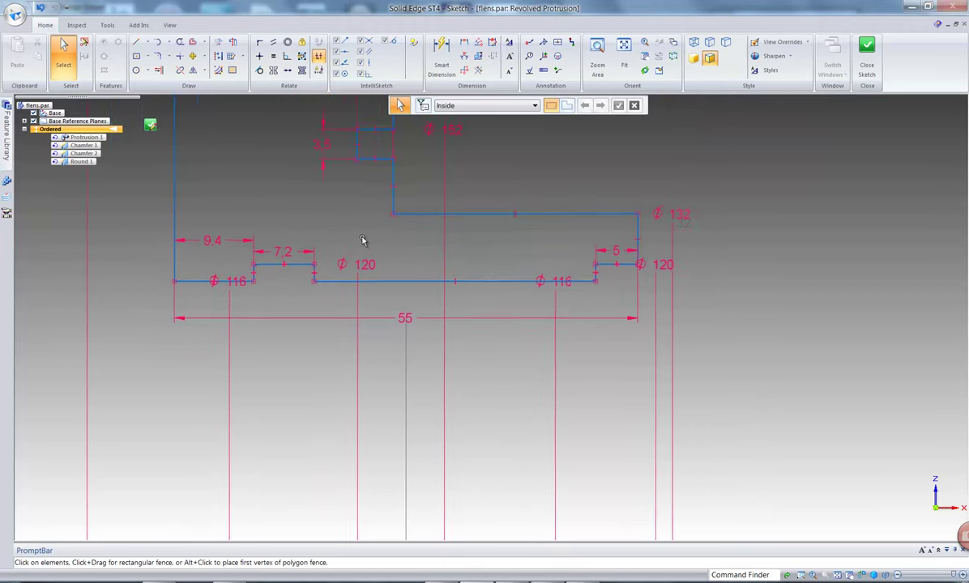
{"action": "scroll", "coordinate": [369, 255], "scroll_direction": "up", "scroll_amount": 2}
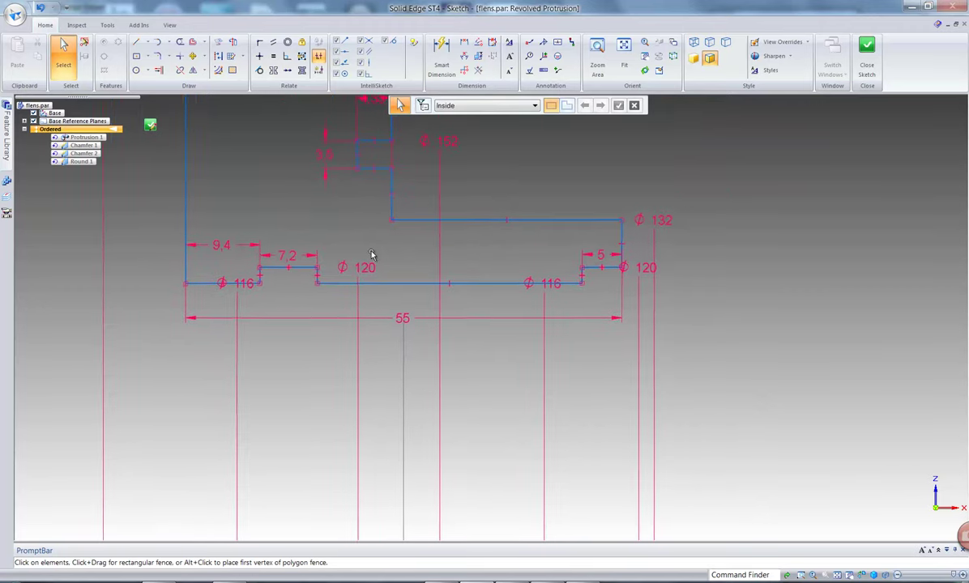
{"action": "scroll", "coordinate": [402, 282], "scroll_direction": "down", "scroll_amount": 2}
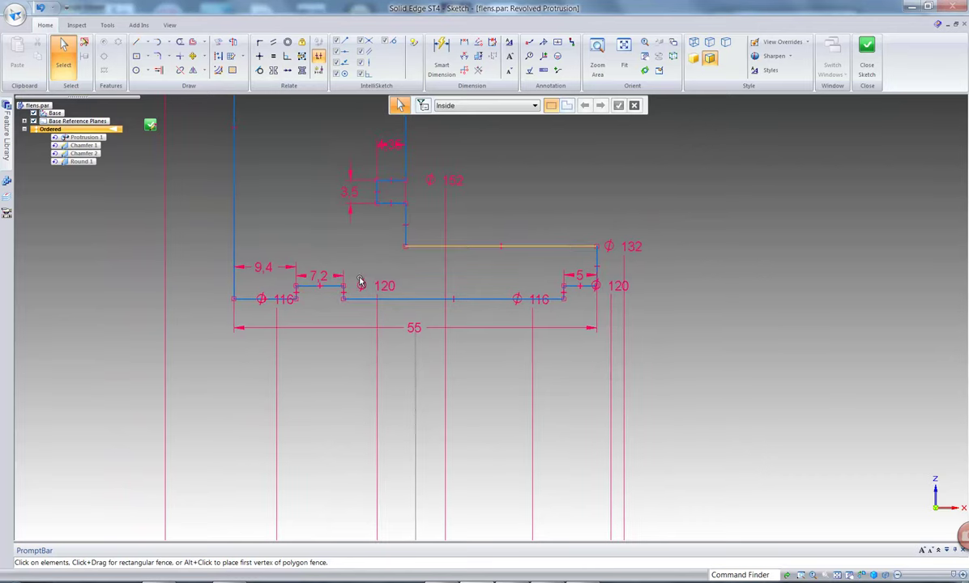
{"action": "left_click", "coordinate": [867, 50]}
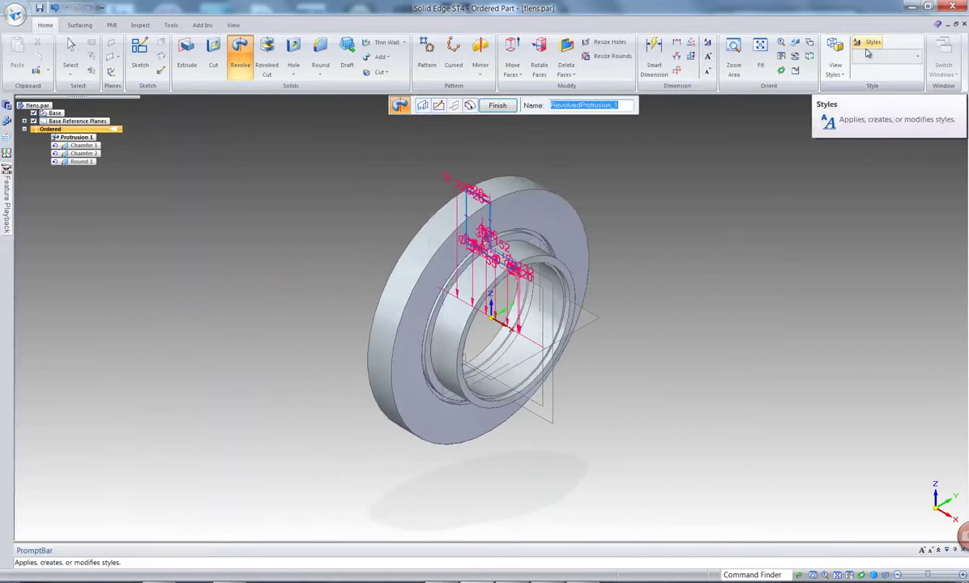
{"action": "left_click", "coordinate": [497, 106]}
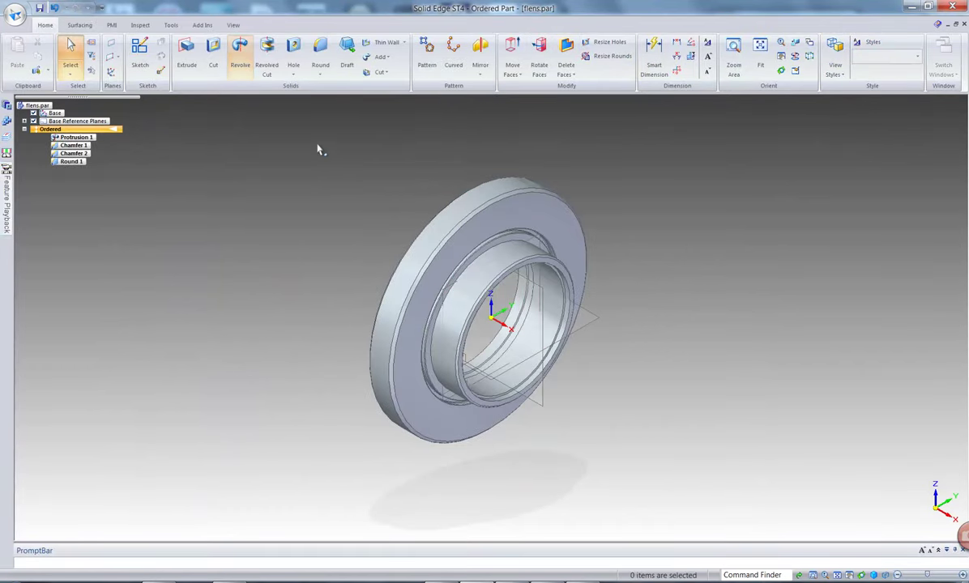
{"action": "left_click", "coordinate": [41, 10]}
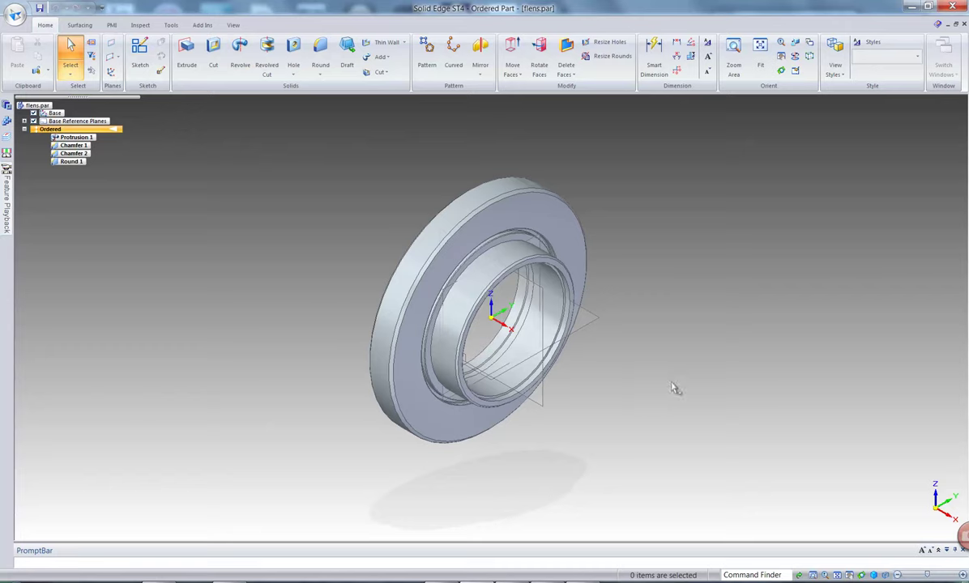
Step: Round both floor edges of the bore groove with a 0,50 mm radius and save the part
{"action": "middle_click_drag", "start_coordinate": [676, 389], "coordinate": [698, 350]}
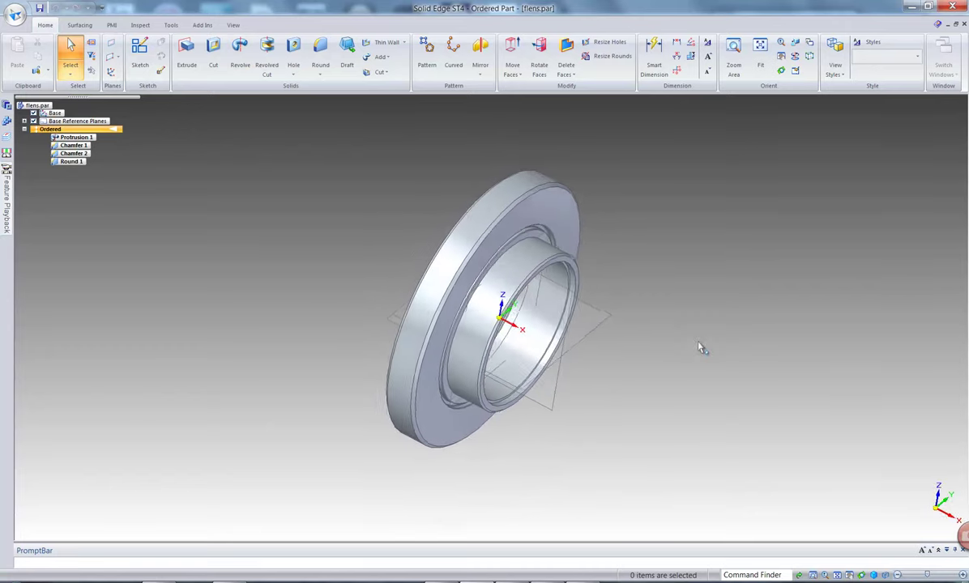
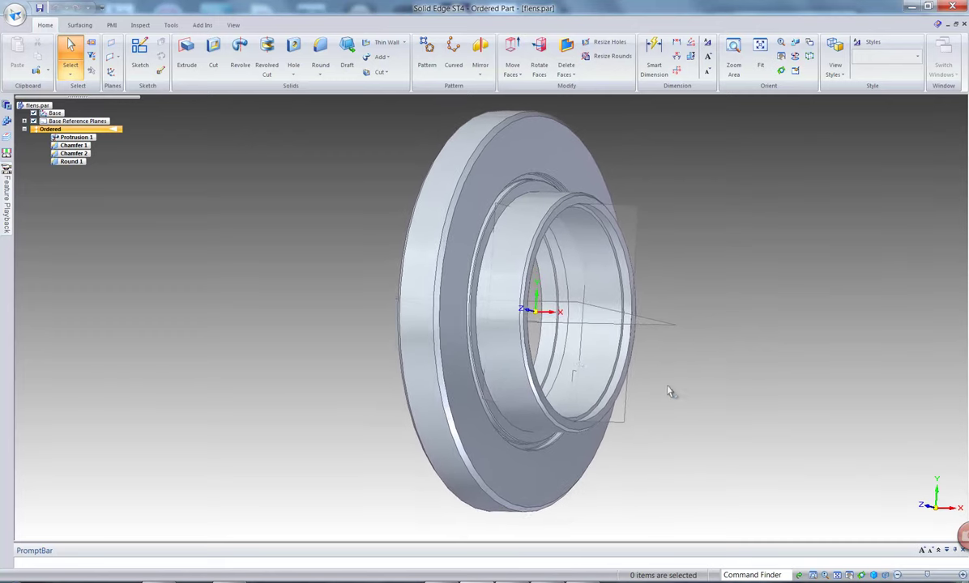
{"action": "scroll", "coordinate": [573, 352], "scroll_direction": "up", "scroll_amount": 6}
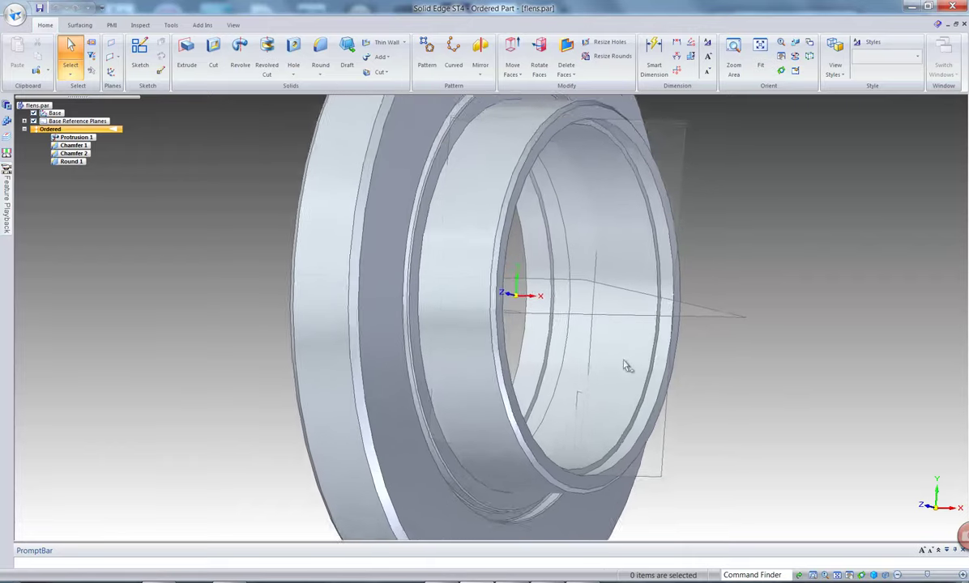
{"action": "scroll", "coordinate": [577, 371], "scroll_direction": "up", "scroll_amount": 6}
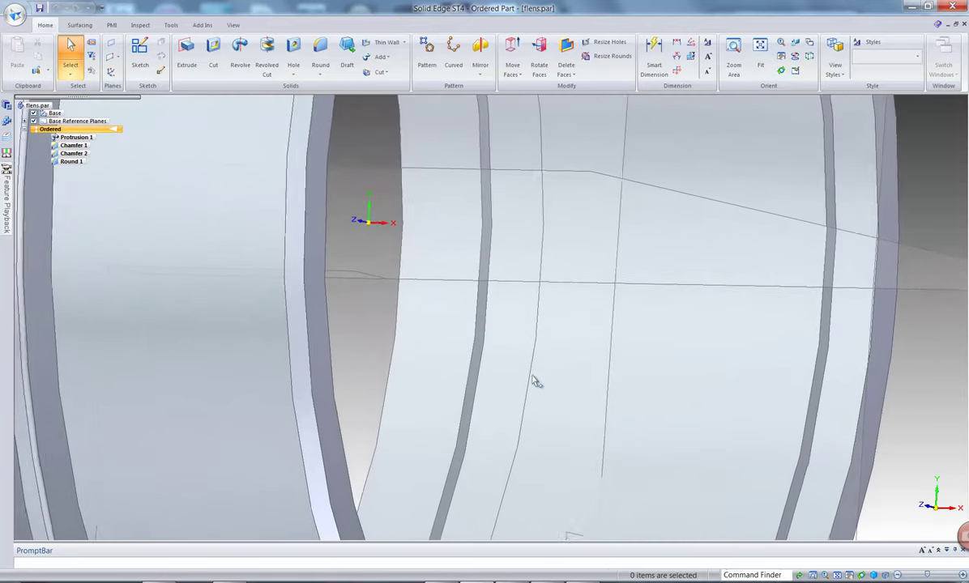
{"action": "scroll", "coordinate": [550, 369], "scroll_direction": "up", "scroll_amount": 1}
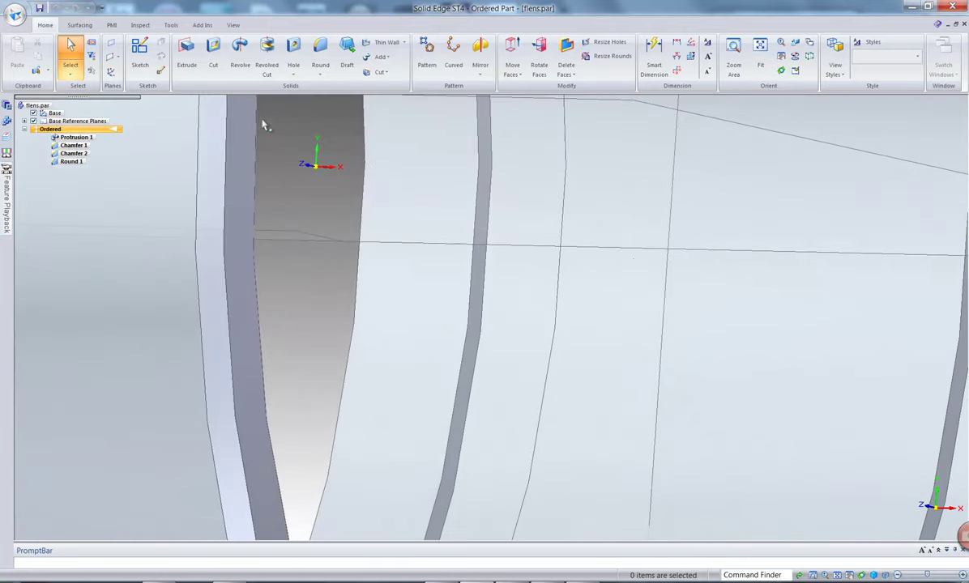
{"action": "left_click", "coordinate": [321, 50]}
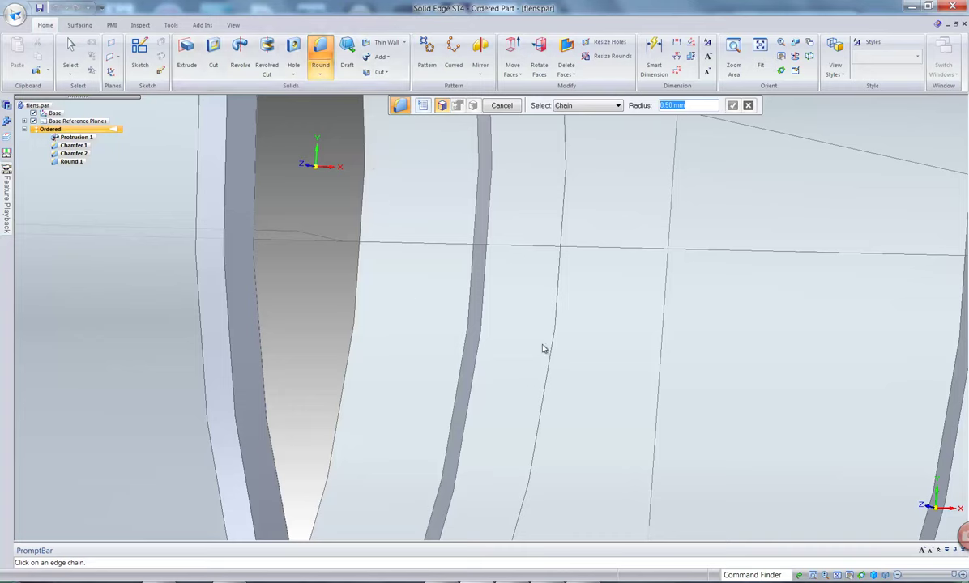
{"action": "scroll", "coordinate": [483, 386], "scroll_direction": "down", "scroll_amount": 5}
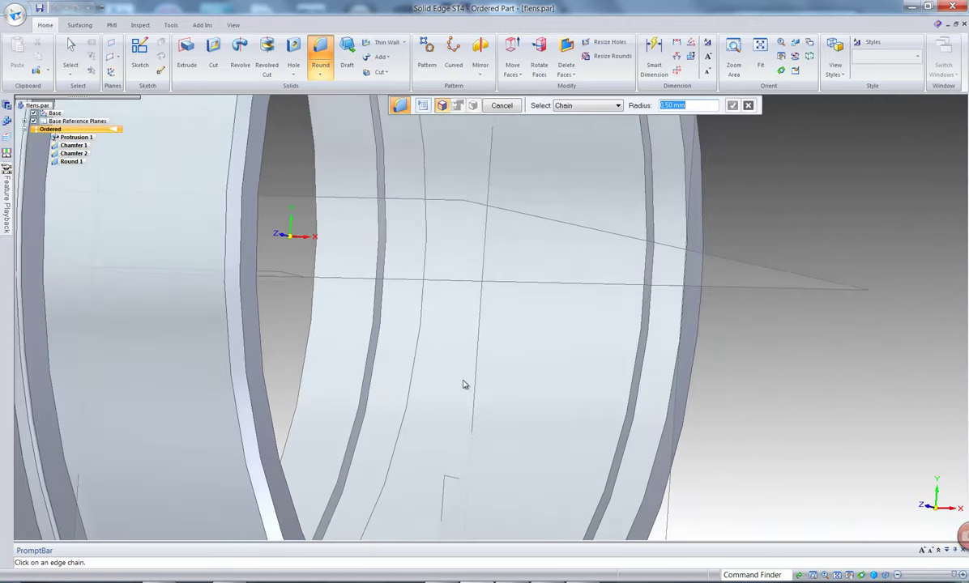
{"action": "scroll", "coordinate": [410, 377], "scroll_direction": "up", "scroll_amount": 2}
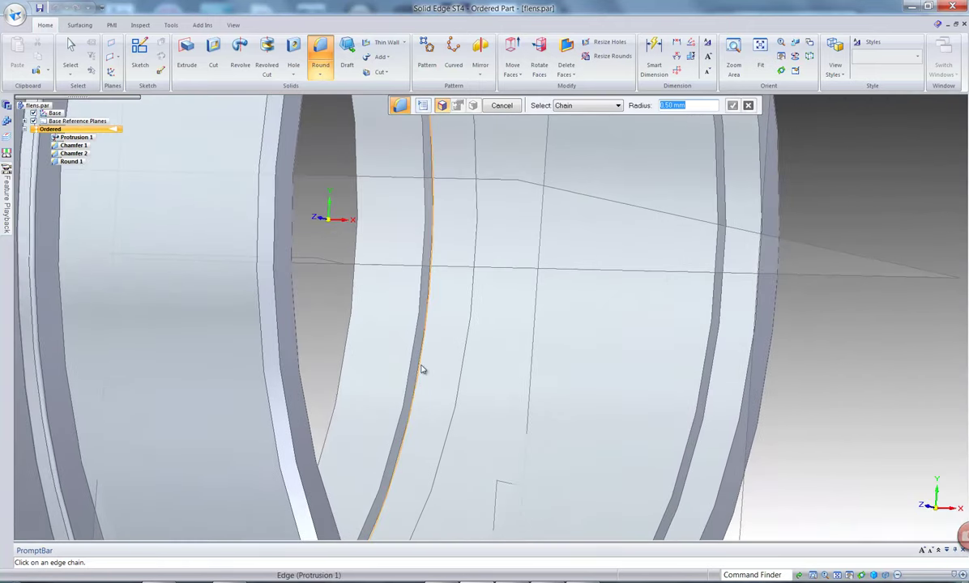
{"action": "left_click", "coordinate": [421, 371]}
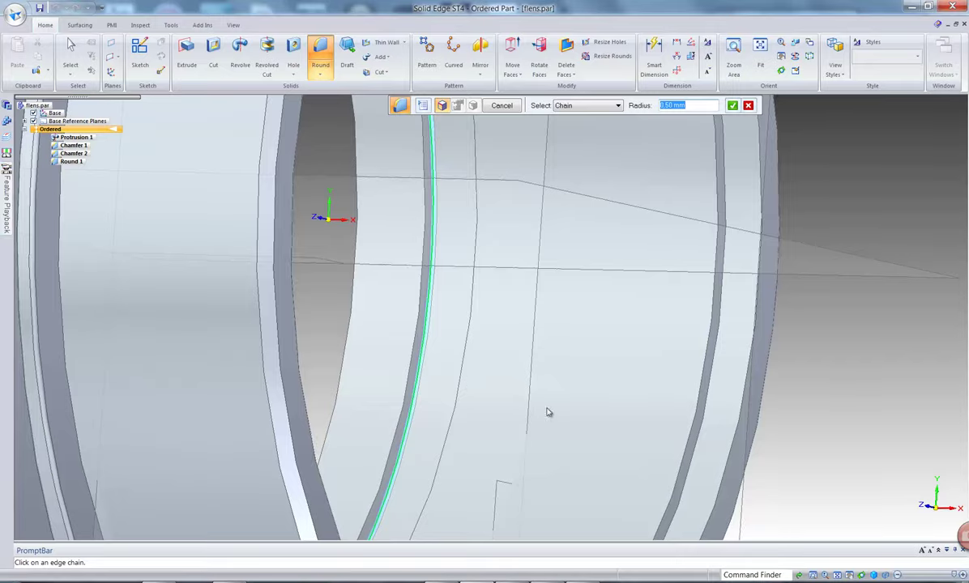
{"action": "middle_click_drag", "start_coordinate": [547, 411], "coordinate": [70, 332]}
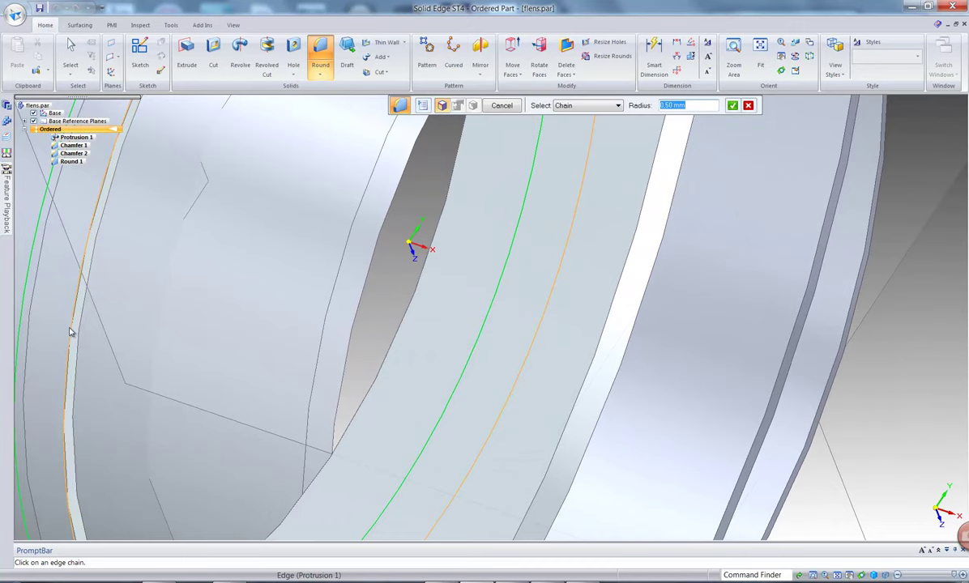
{"action": "left_click", "coordinate": [70, 332]}
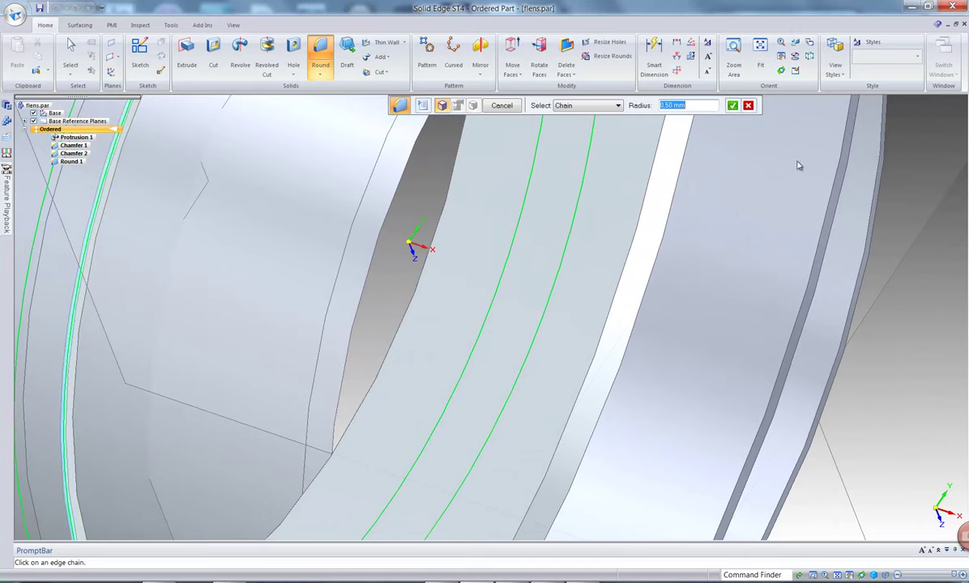
{"action": "left_click", "coordinate": [731, 106]}
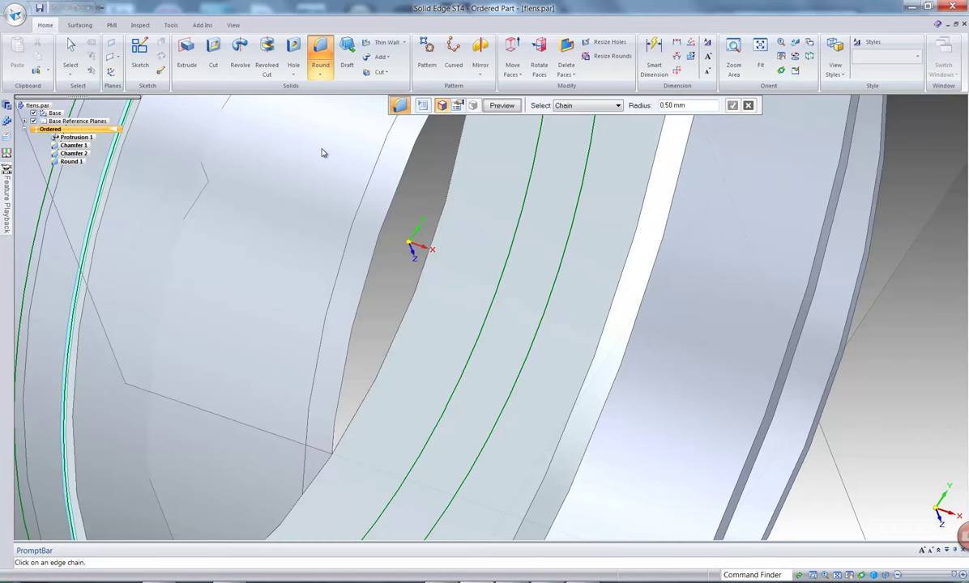
{"action": "scroll", "coordinate": [371, 281], "scroll_direction": "down", "scroll_amount": 5}
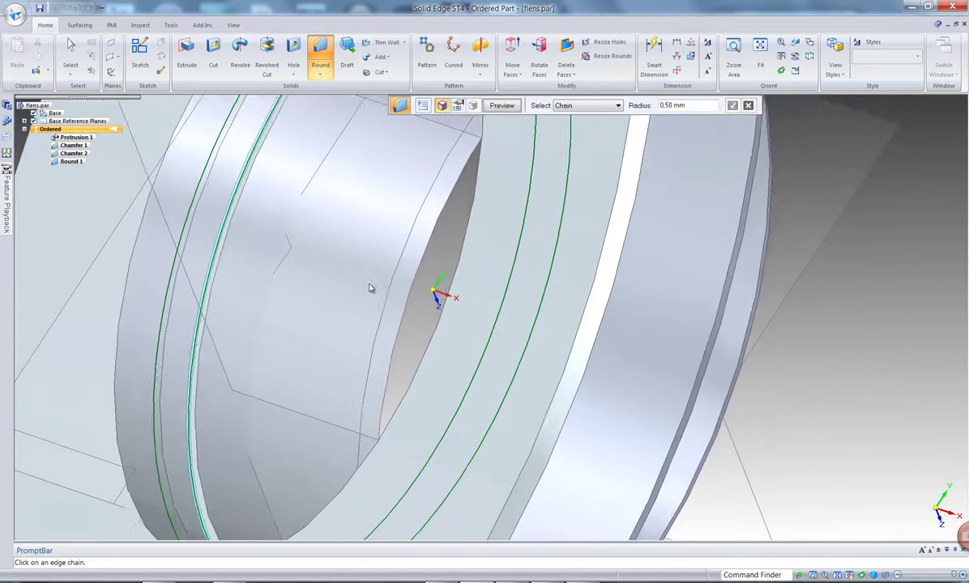
{"action": "left_click", "coordinate": [39, 7]}
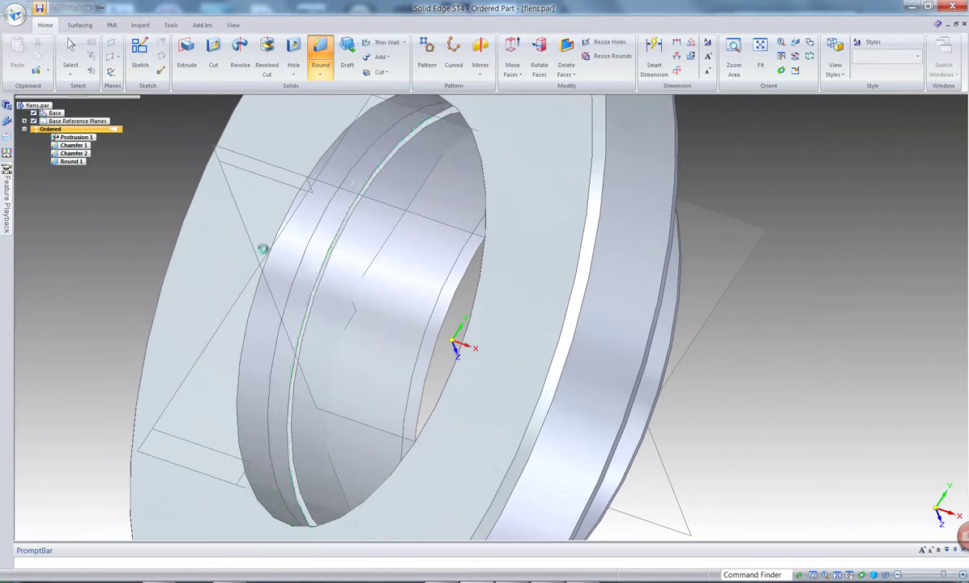
Step: Round the edge where the hub meets the recess floor with a 5 mm radius and save the part
{"action": "key", "text": "ctrl+t"}
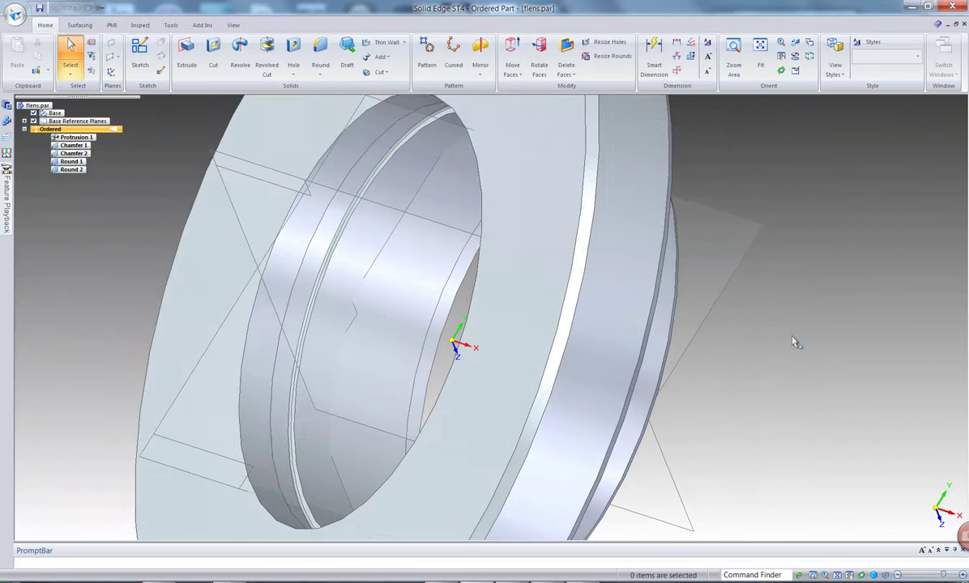
{"action": "key", "text": "ctrl+i"}
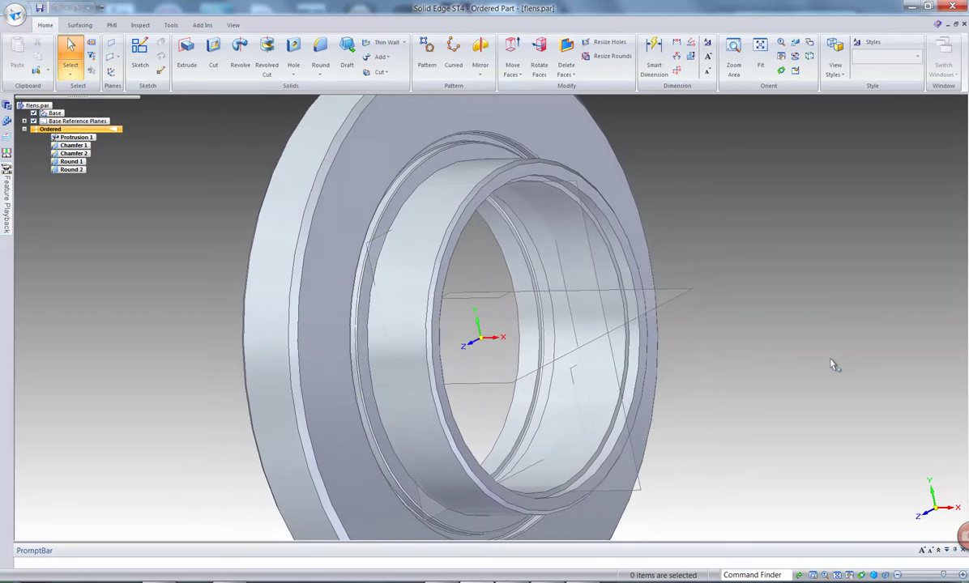
{"action": "key", "text": "ctrl+j"}
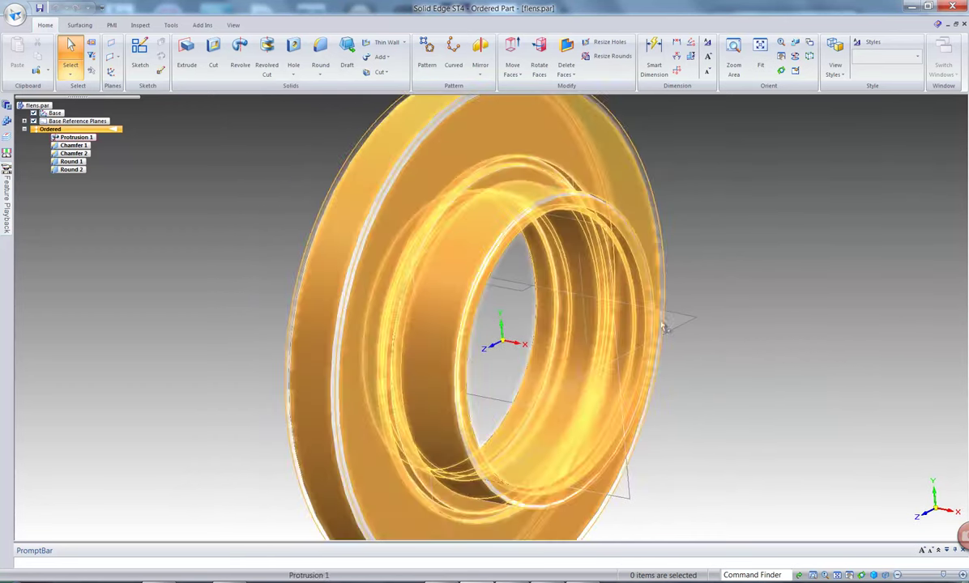
{"action": "left_click", "coordinate": [319, 55]}
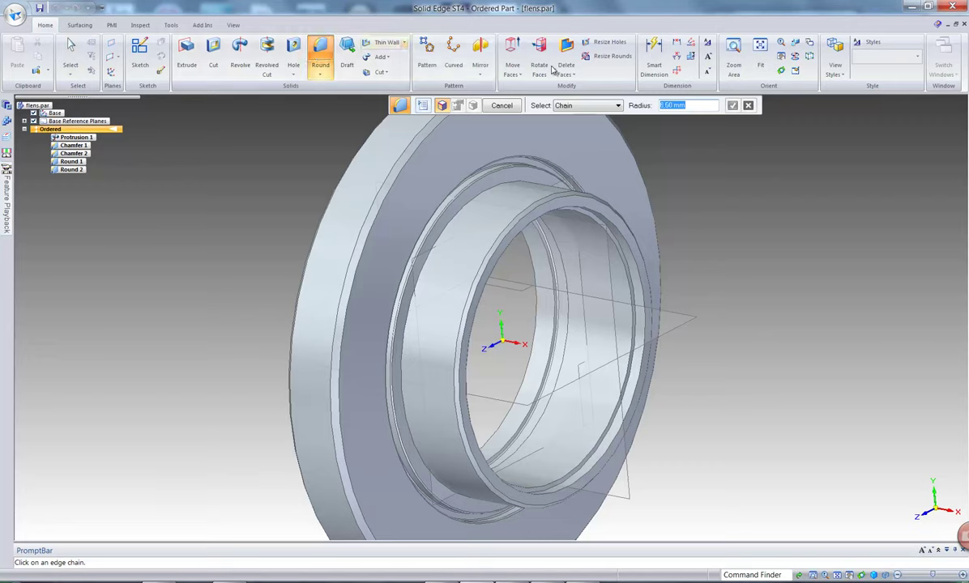
{"action": "left_click", "coordinate": [513, 187]}
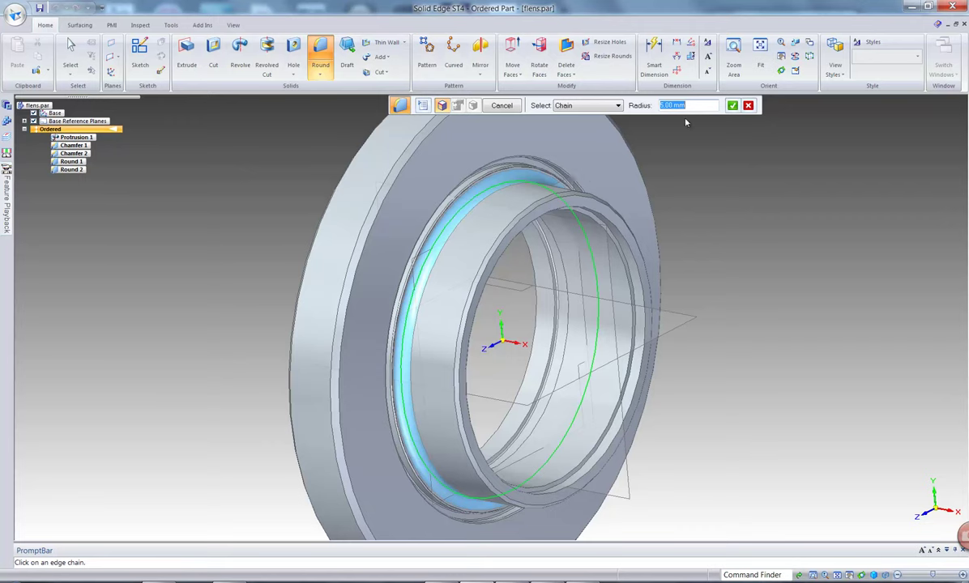
{"action": "left_click", "coordinate": [733, 105]}
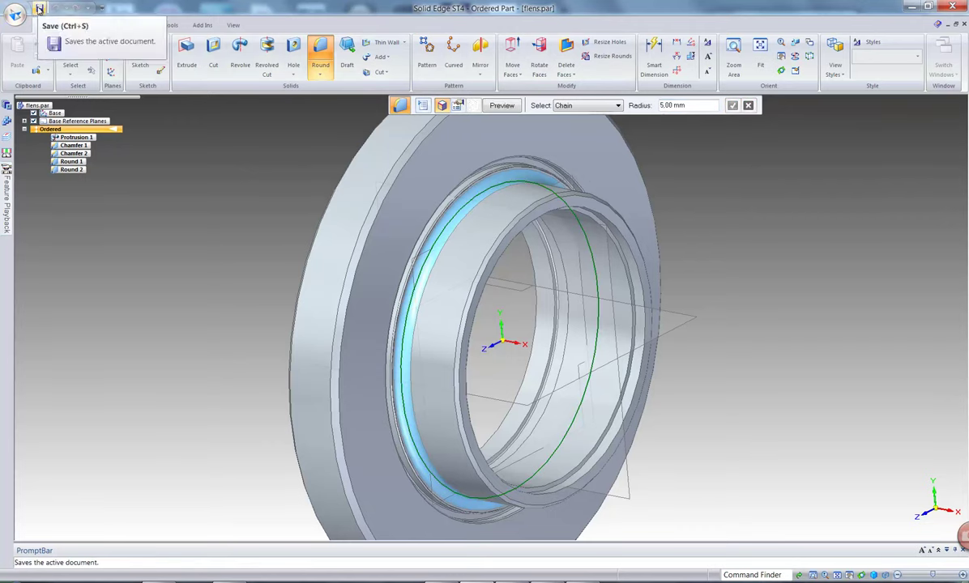
{"action": "left_click", "coordinate": [38, 10]}
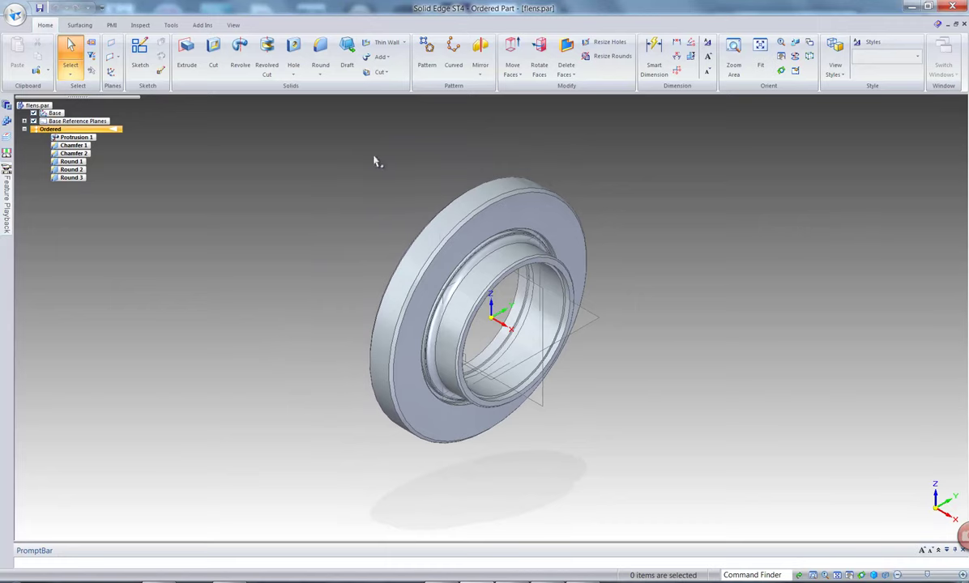
Step: Sketch a 180 mm diameter circle centred on the origin on the flange's hub-side face and finish the sketch
{"action": "left_click", "coordinate": [141, 50]}
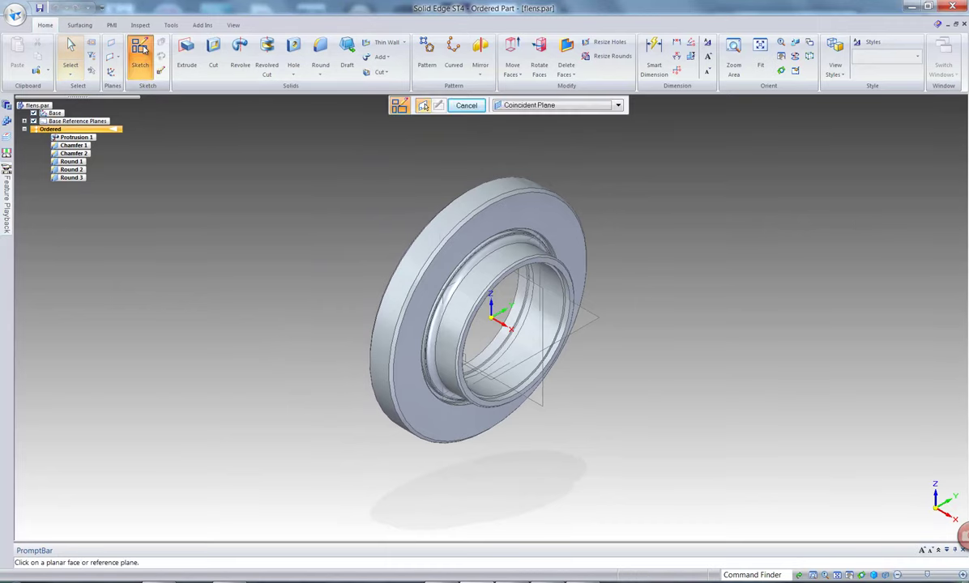
{"action": "left_click", "coordinate": [432, 289]}
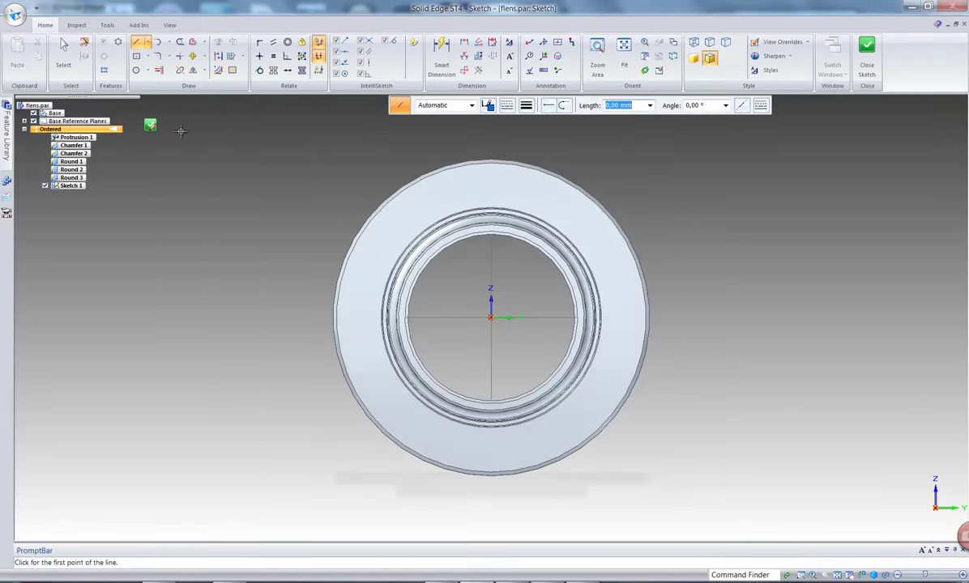
{"action": "left_click", "coordinate": [136, 69]}
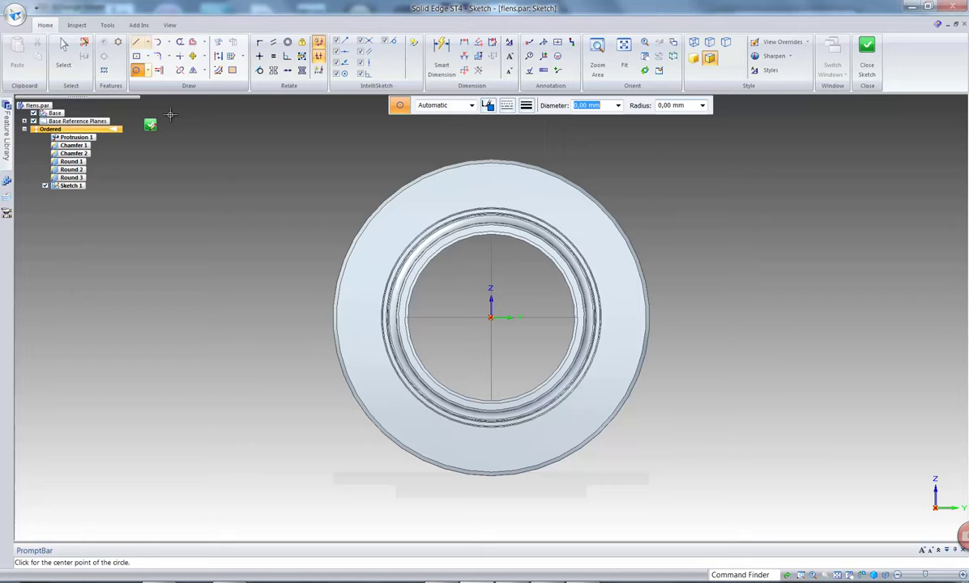
{"action": "left_click", "coordinate": [490, 318]}
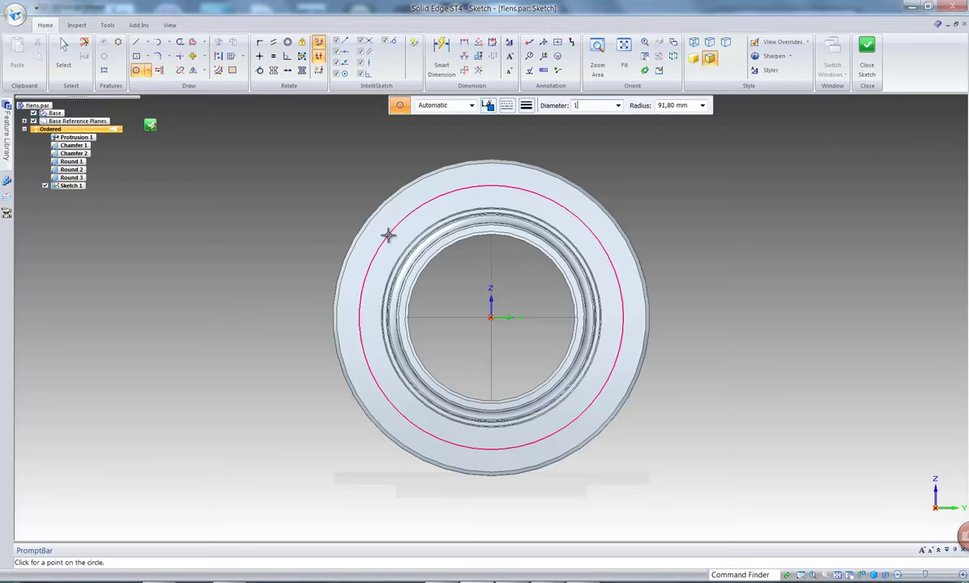
{"action": "type", "text": "180"}
{"action": "key", "text": "Return"}
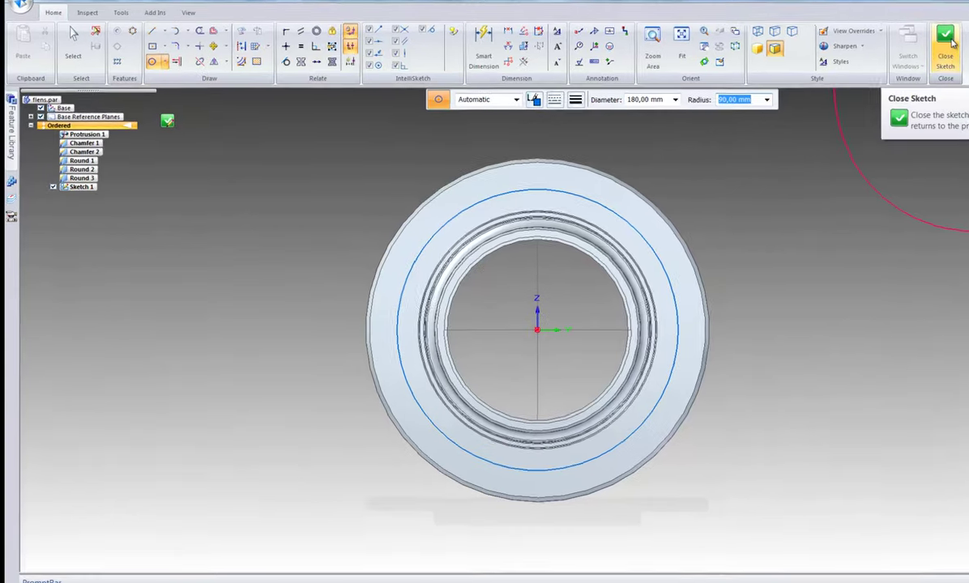
{"action": "left_click", "coordinate": [867, 49]}
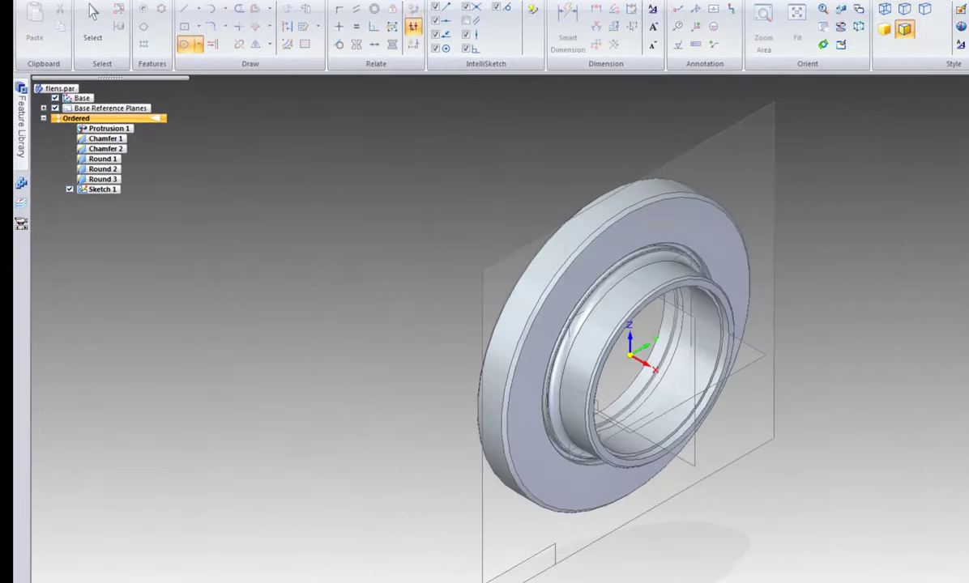
{"action": "left_click", "coordinate": [614, 93]}
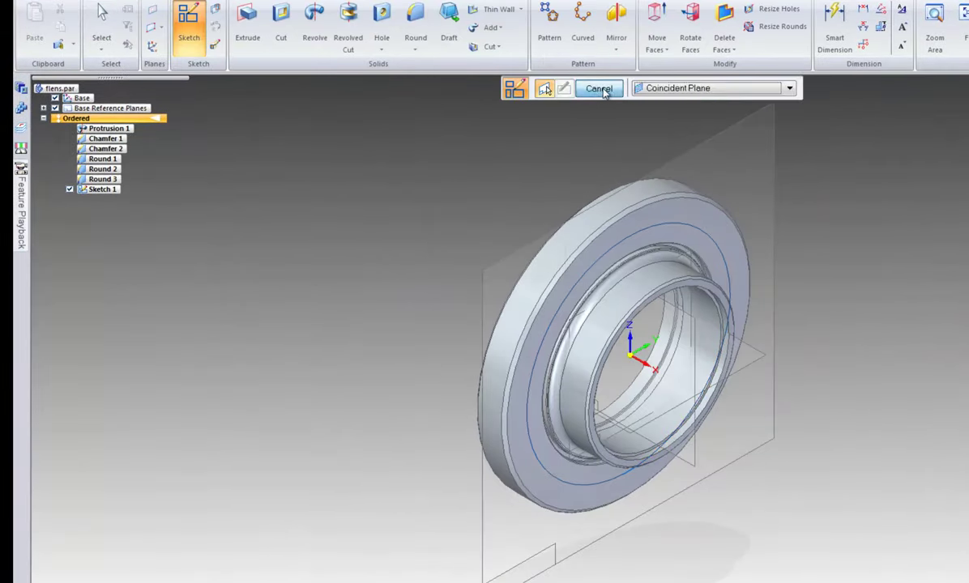
{"action": "key", "text": "Escape"}
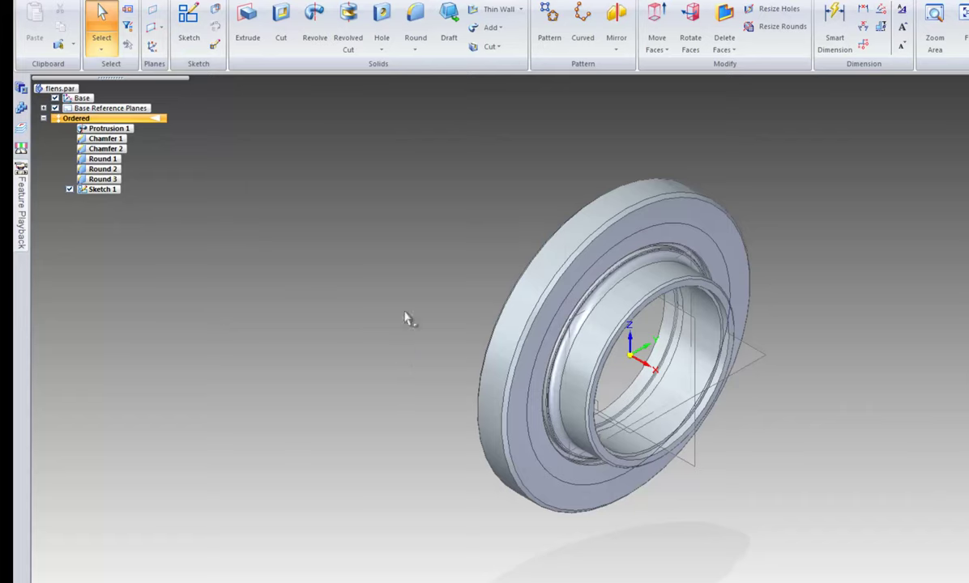
Step: Configure the Hole command for a simple 18 mm diameter hole with a through-all extent
{"action": "left_click", "coordinate": [382, 28]}
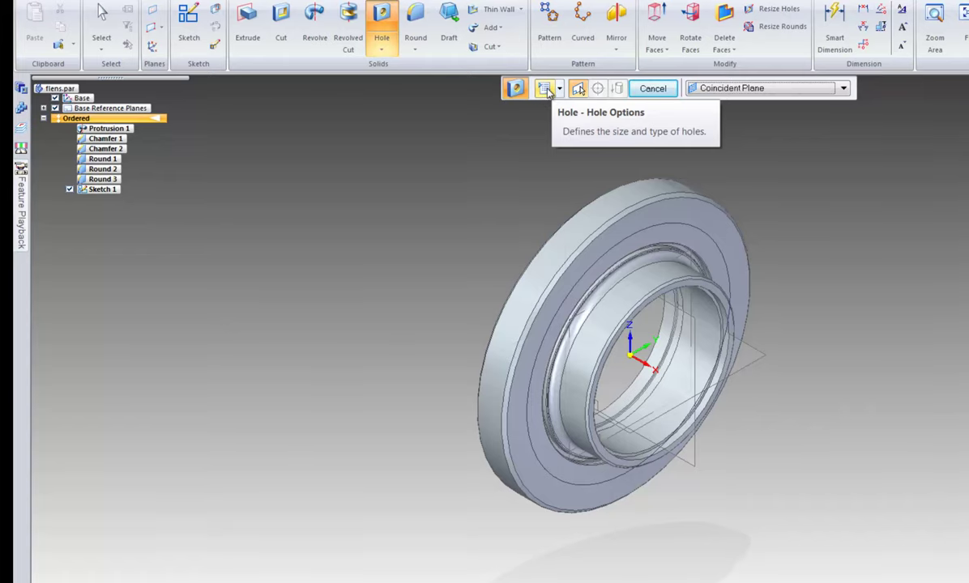
{"action": "left_click", "coordinate": [545, 89]}
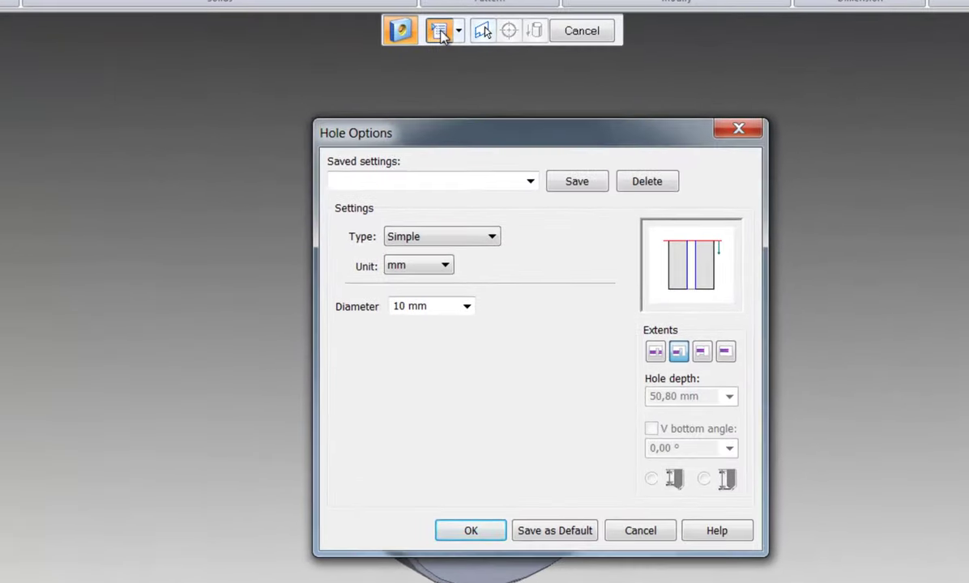
{"action": "left_click", "coordinate": [466, 308]}
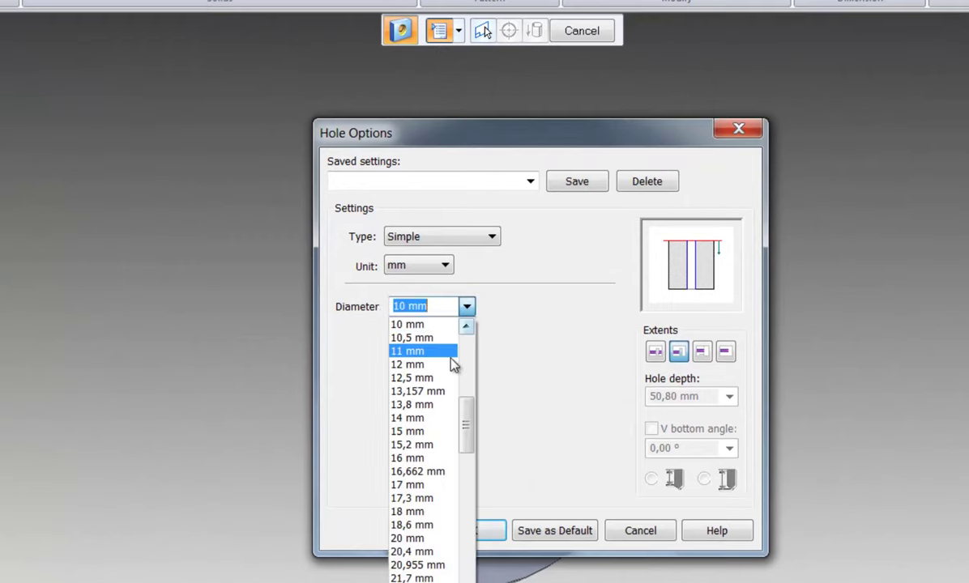
{"action": "left_click", "coordinate": [431, 512]}
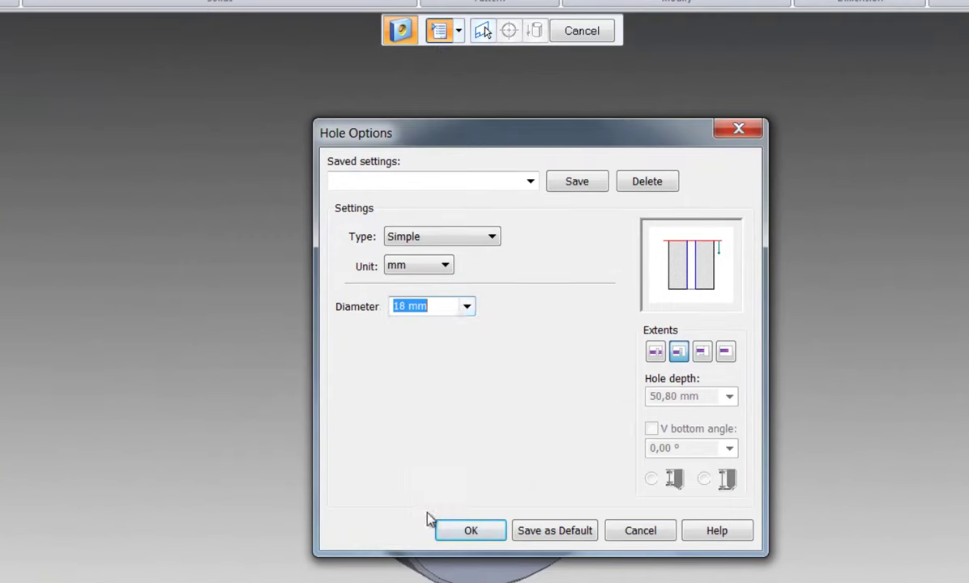
{"action": "left_click", "coordinate": [656, 352]}
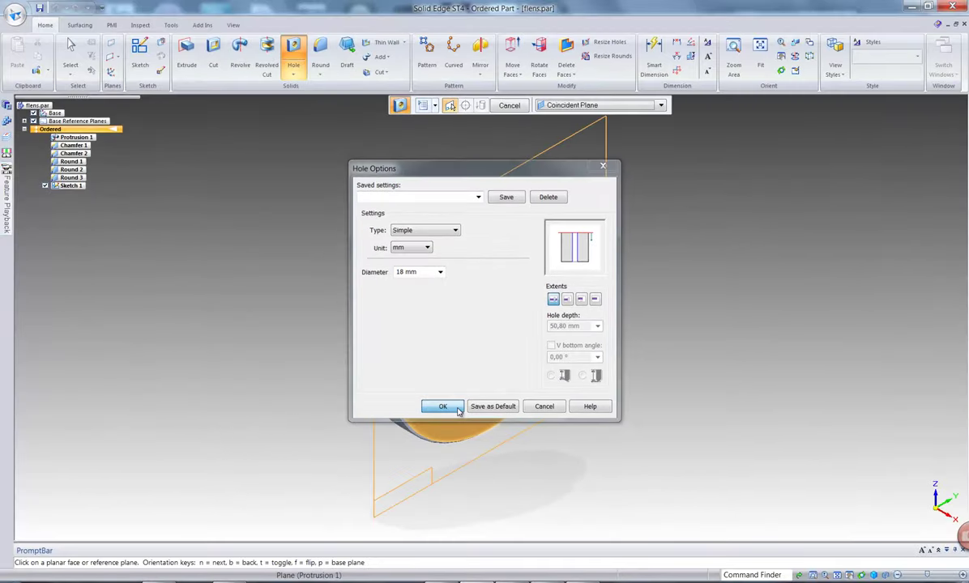
{"action": "left_click", "coordinate": [465, 429]}
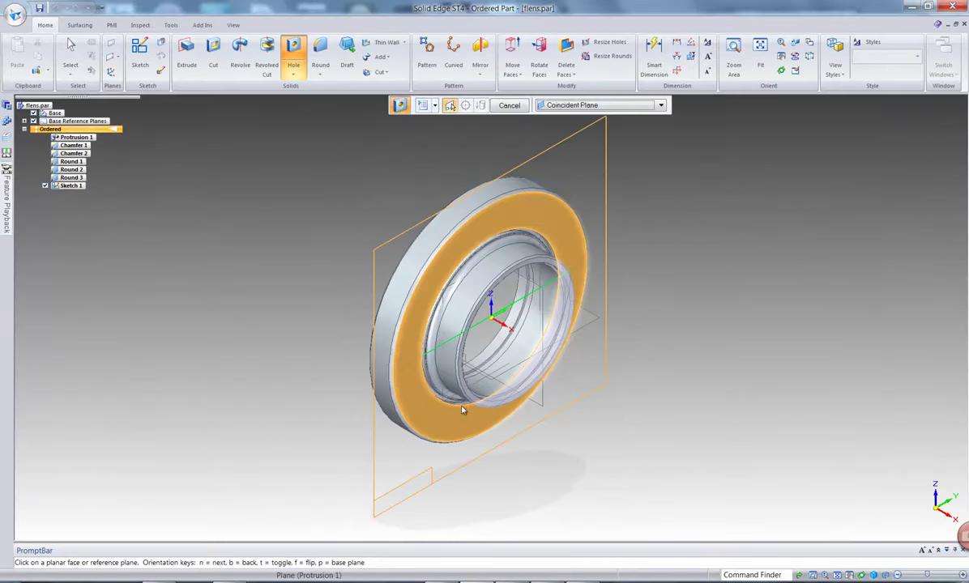
Step: Start the hole profile on the hub-side flange face and place two vertically aligned holes on the bolt circle, just right of centre
{"action": "left_click", "coordinate": [431, 282]}
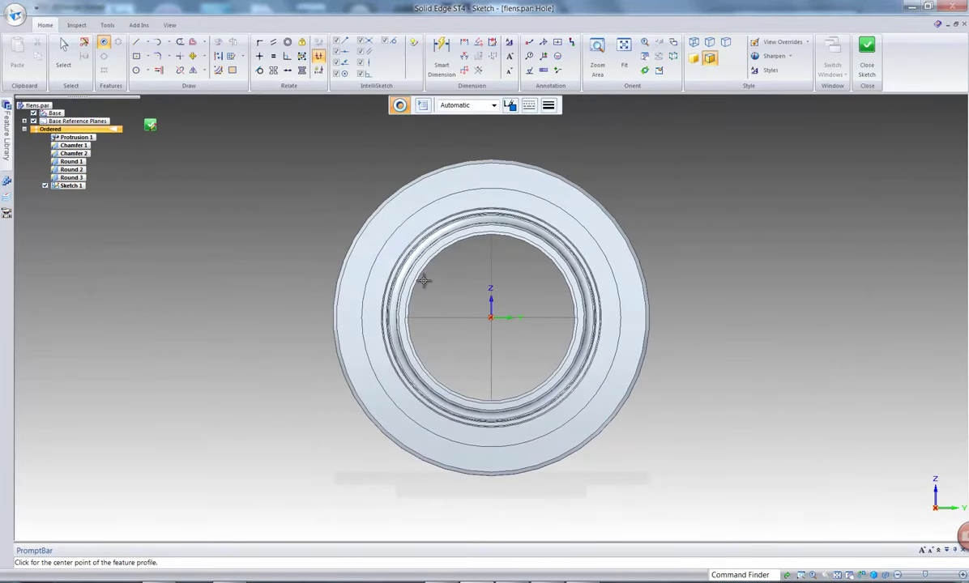
{"action": "scroll", "coordinate": [423, 280], "scroll_direction": "up", "scroll_amount": 5}
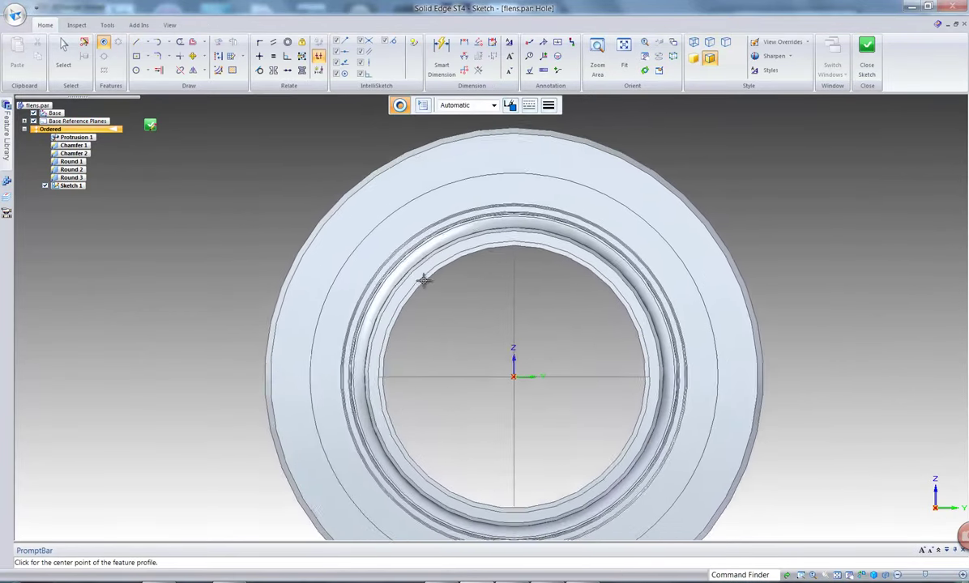
{"action": "scroll", "coordinate": [423, 280], "scroll_direction": "up", "scroll_amount": 1}
{"action": "scroll", "coordinate": [423, 280], "scroll_direction": "down", "scroll_amount": 5}
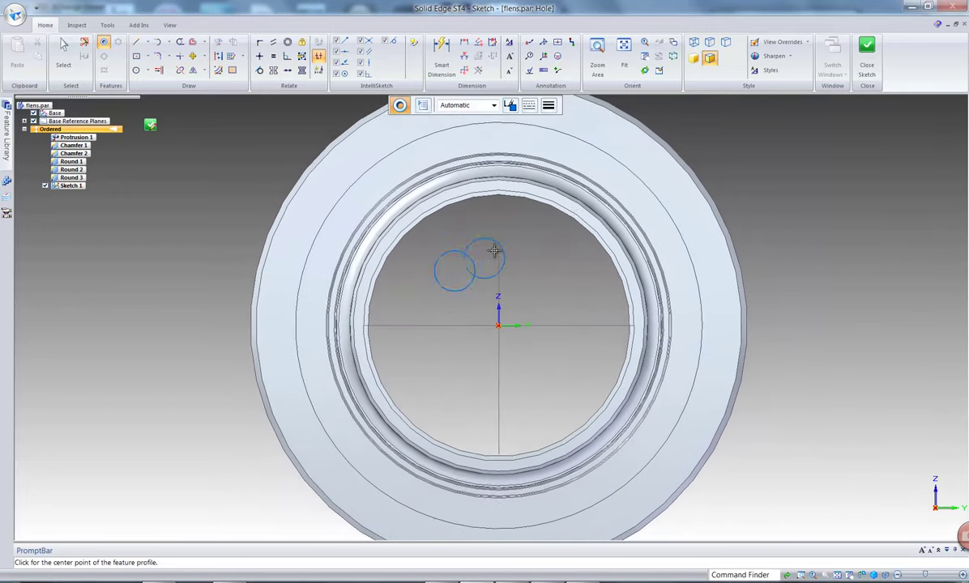
{"action": "scroll", "coordinate": [591, 145], "scroll_direction": "up", "scroll_amount": 1}
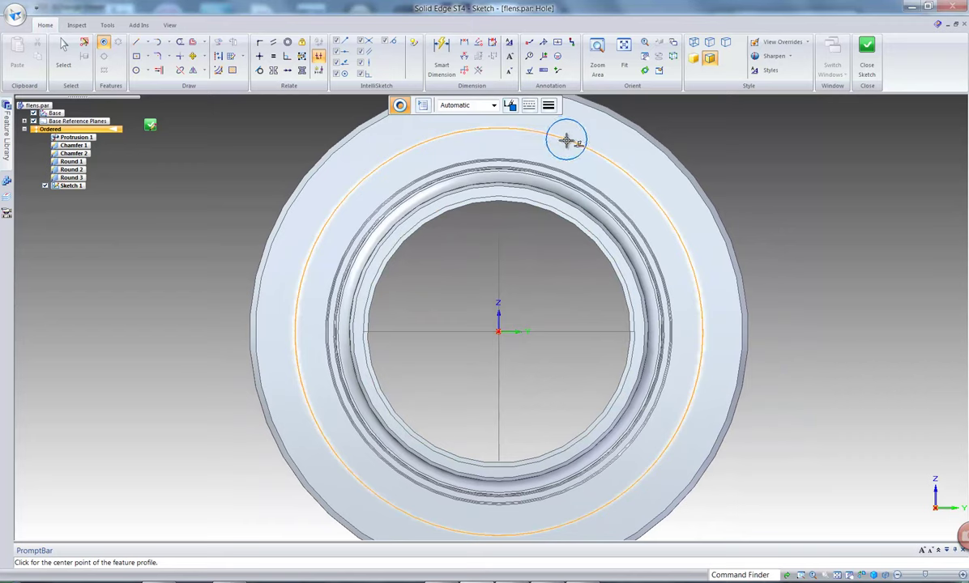
{"action": "left_click", "coordinate": [567, 141]}
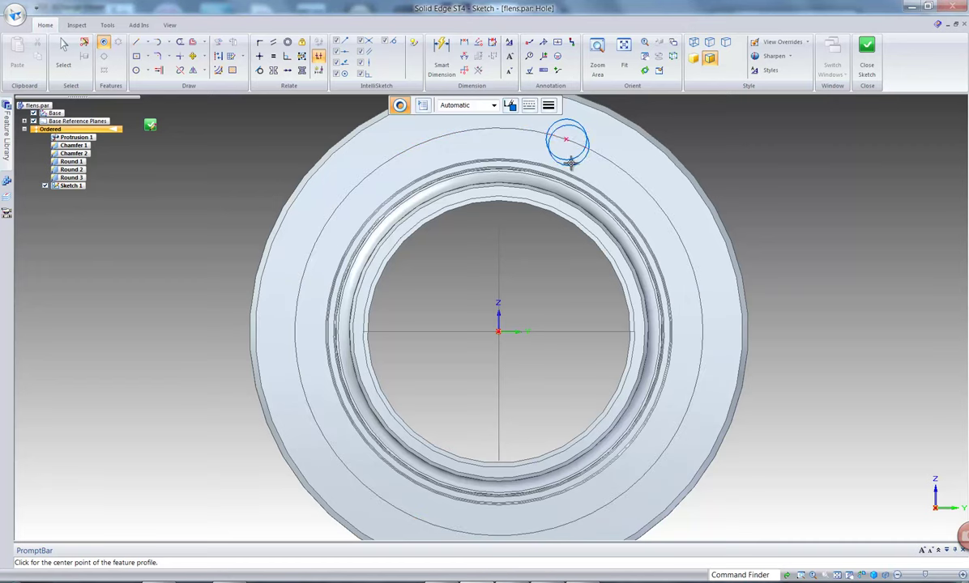
{"action": "left_click", "coordinate": [567, 522]}
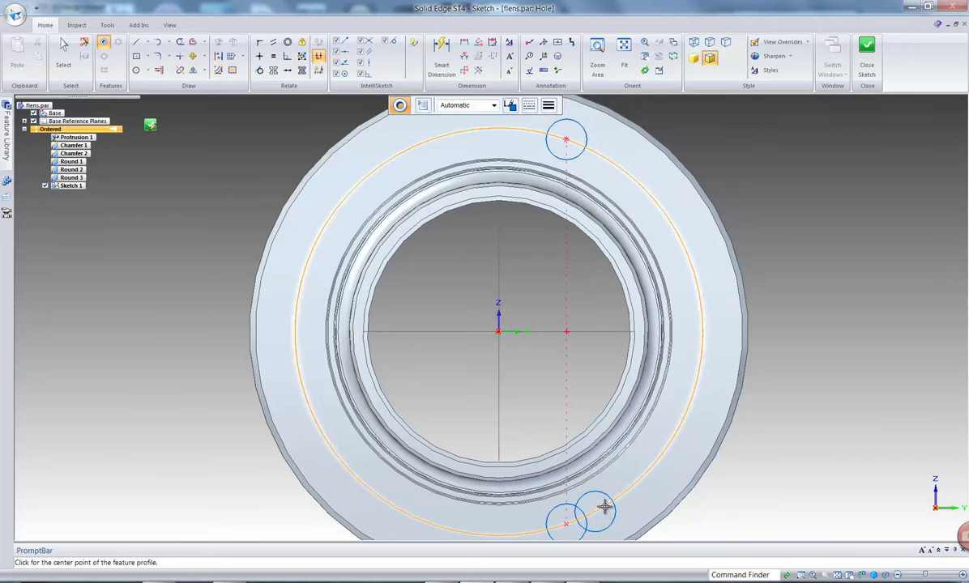
Step: Place six more holes on the bolt circle: four aligned as a rectangle across both sides and a vertically aligned pair left of centre
{"action": "left_click", "coordinate": [687, 411]}
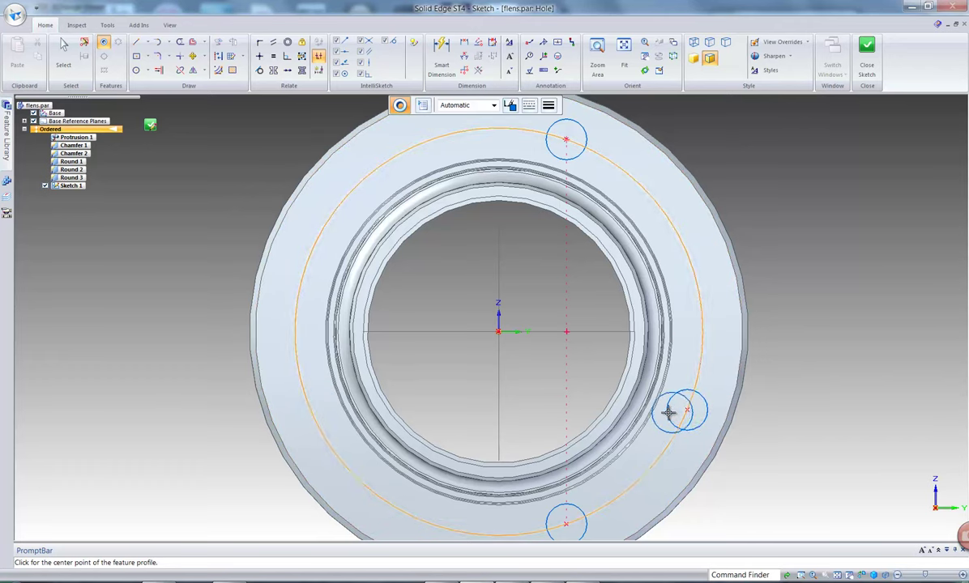
{"action": "left_click", "coordinate": [311, 411]}
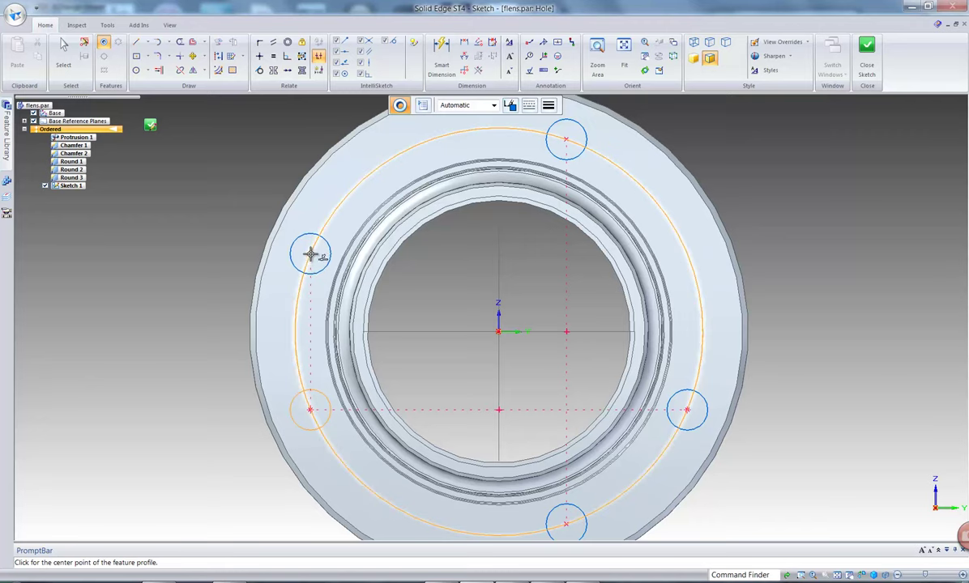
{"action": "left_click", "coordinate": [310, 254]}
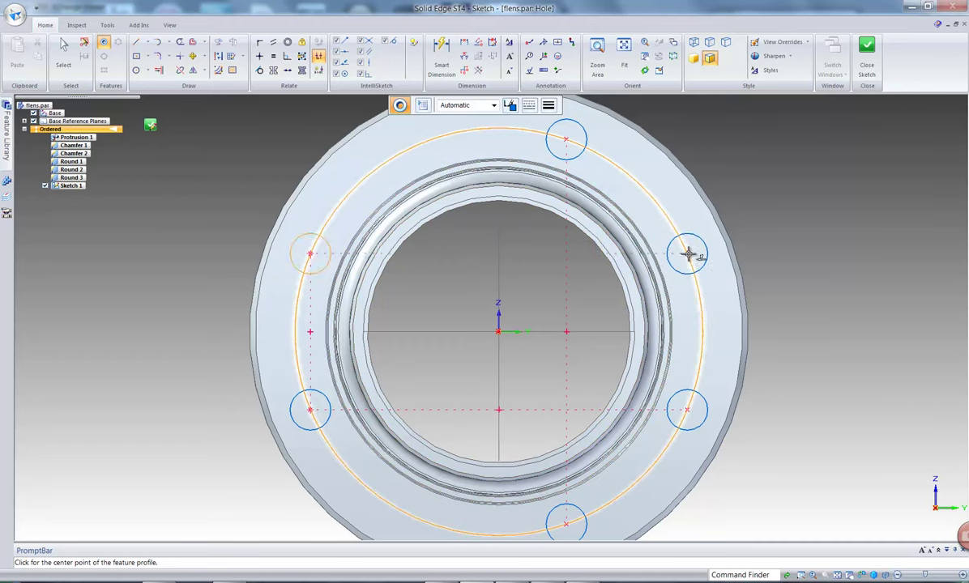
{"action": "left_click", "coordinate": [688, 254]}
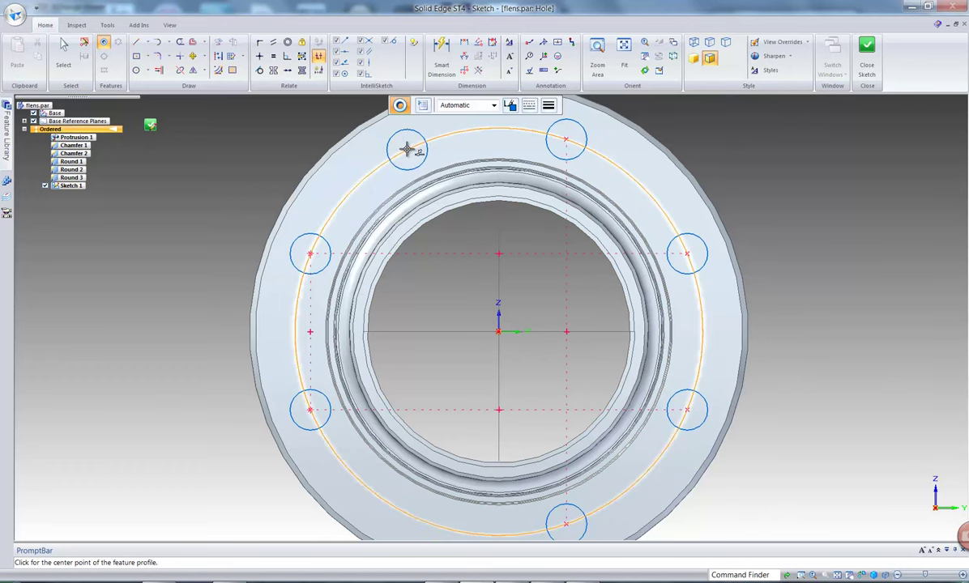
{"action": "left_click", "coordinate": [407, 150]}
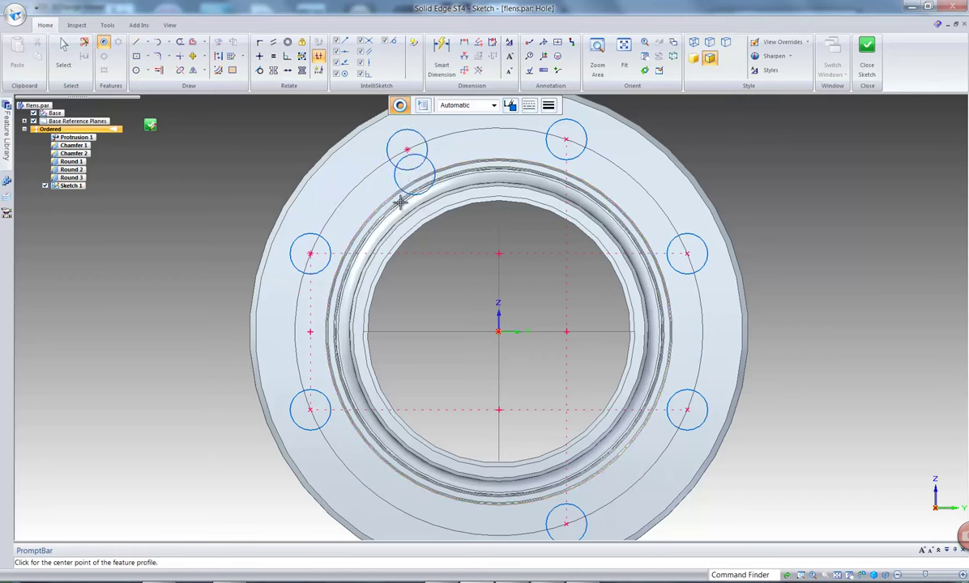
{"action": "left_click", "coordinate": [406, 514]}
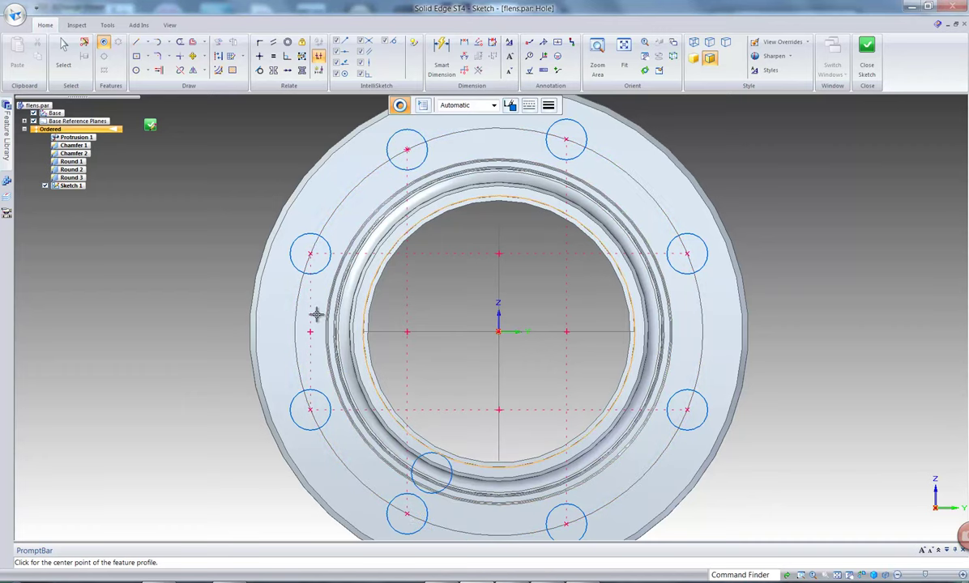
{"action": "left_click", "coordinate": [63, 51]}
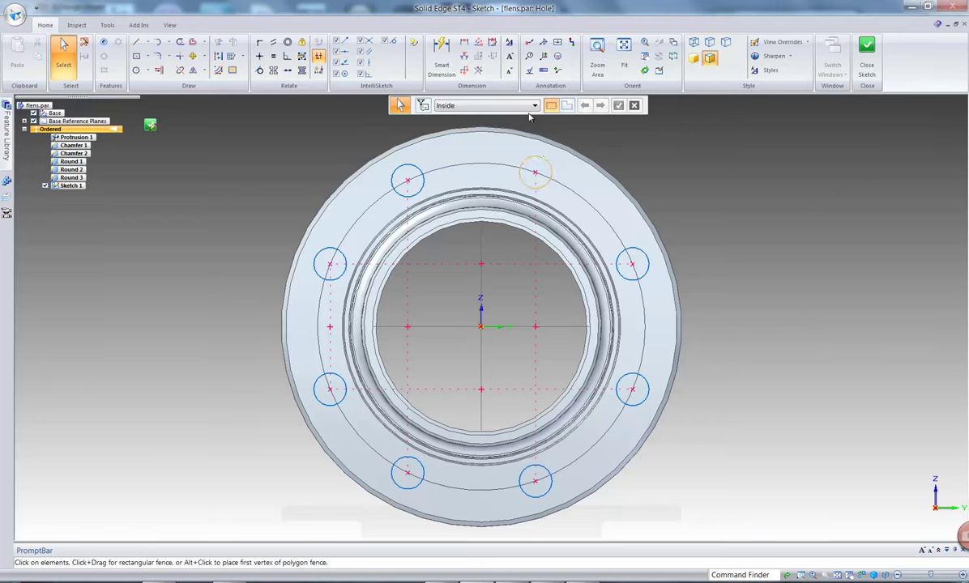
Step: Dimension the vertical distance between the centres of the two right-side holes and set it to 68,9 mm
{"action": "left_click", "coordinate": [463, 43]}
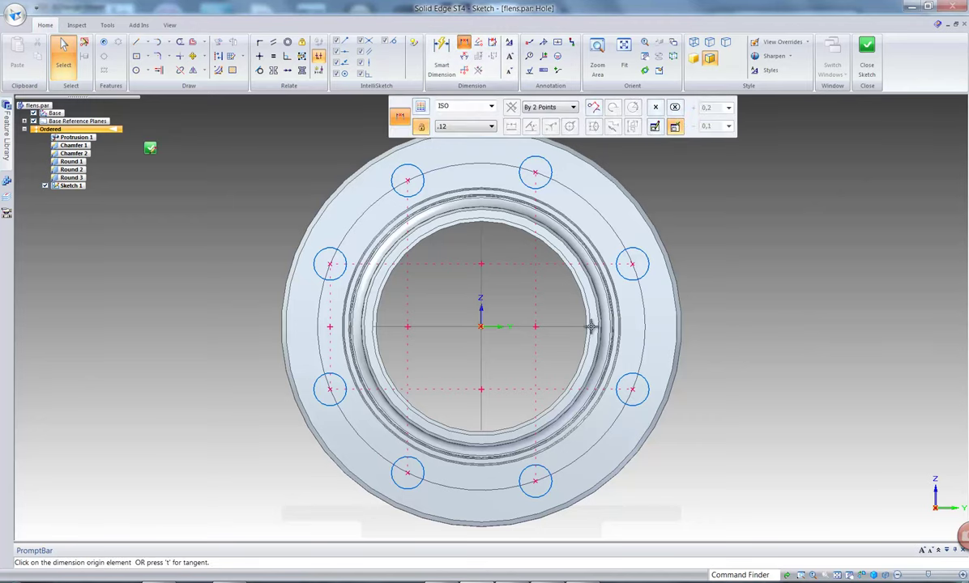
{"action": "left_click", "coordinate": [633, 389]}
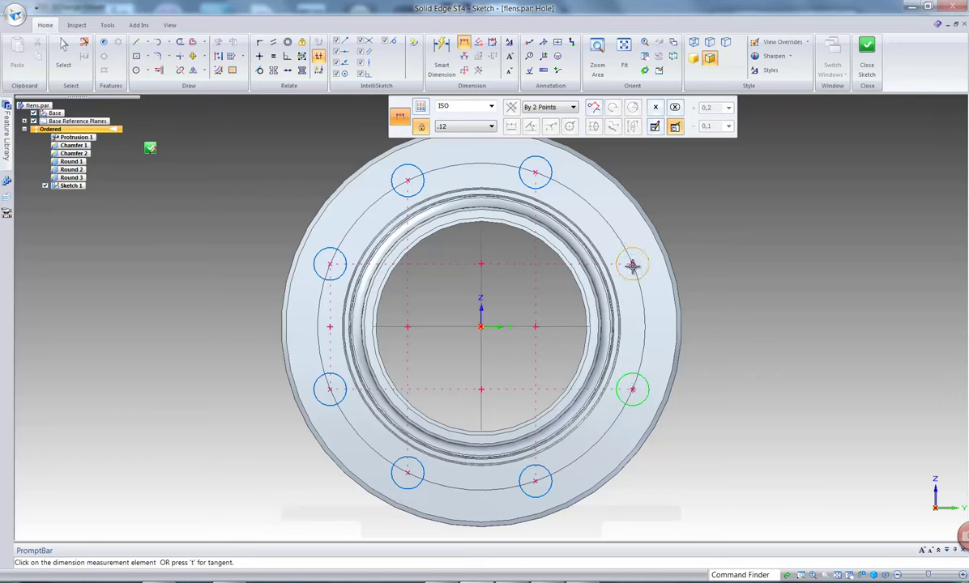
{"action": "left_click", "coordinate": [634, 264]}
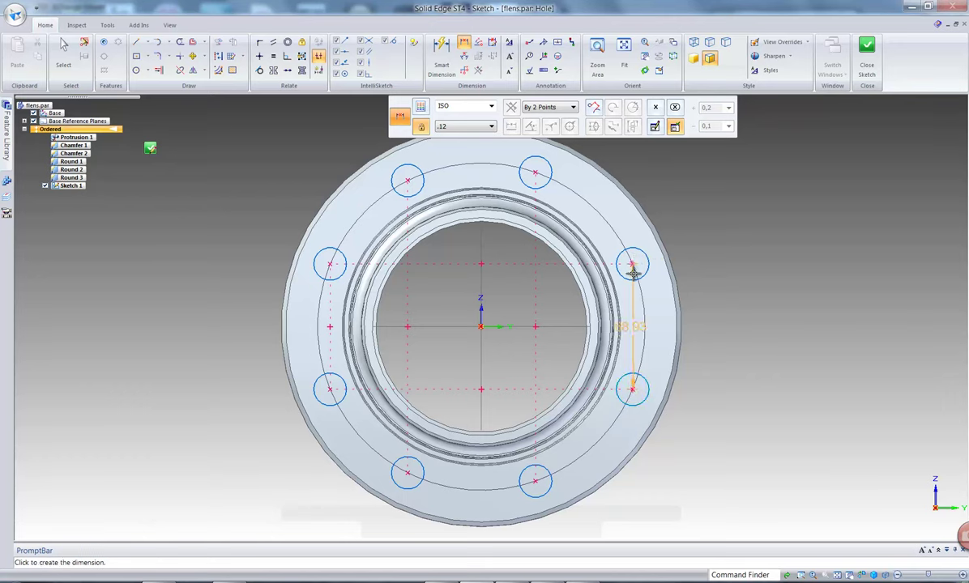
{"action": "left_click", "coordinate": [718, 296]}
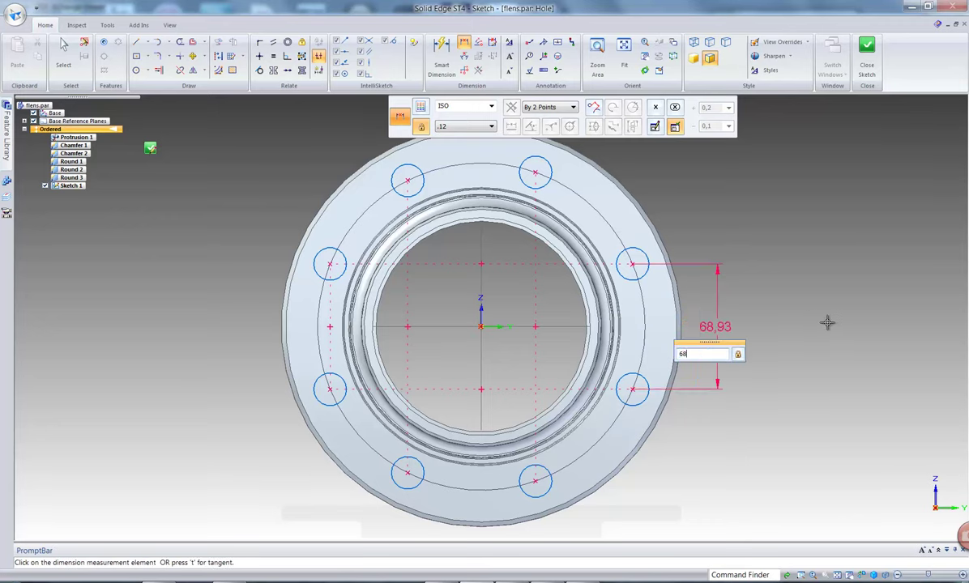
{"action": "type", "text": "68,9"}
{"action": "key", "text": "Return"}
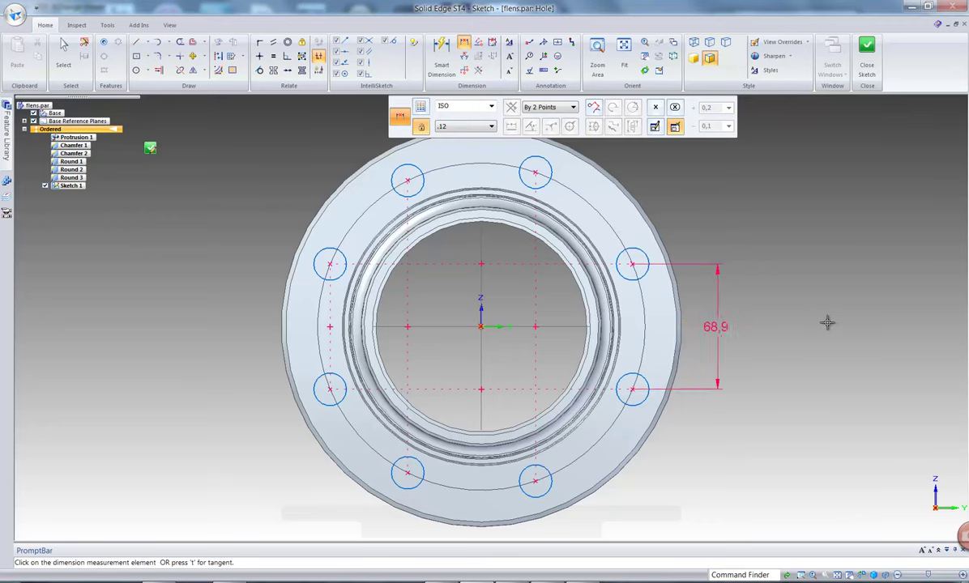
Step: Dimension the centre distance between the two upper-right holes on the bolt circle and set it to 68,9 mm
{"action": "left_click", "coordinate": [464, 43]}
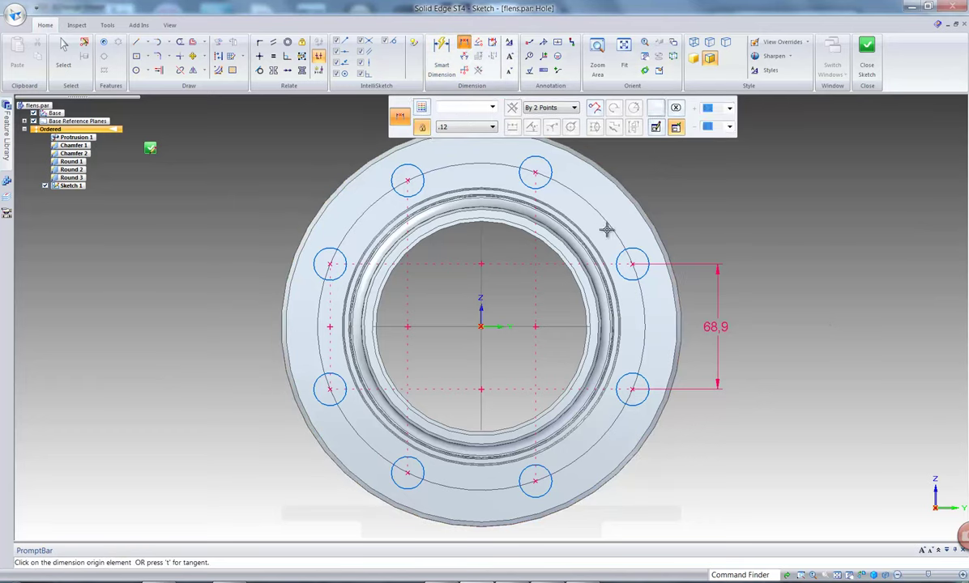
{"action": "left_click", "coordinate": [632, 264]}
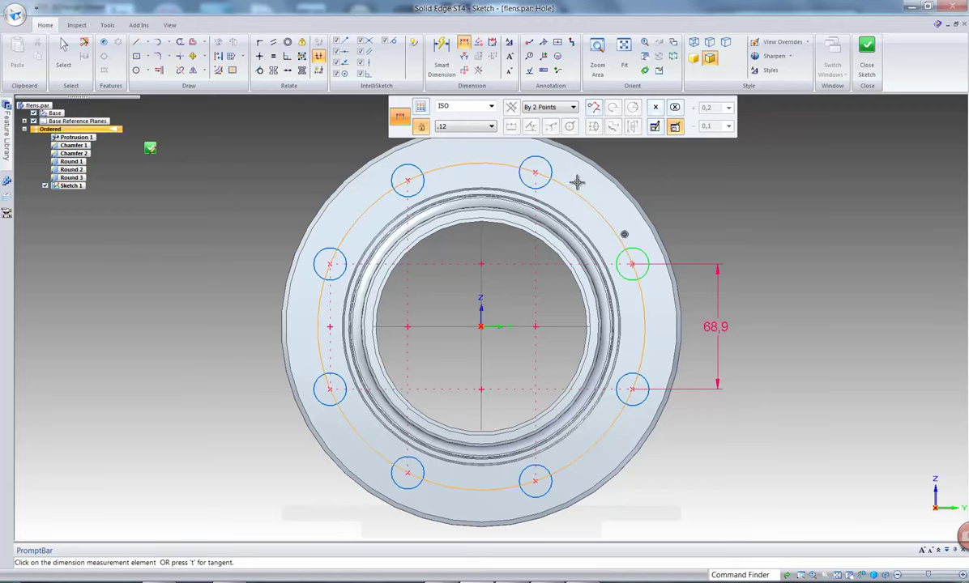
{"action": "left_click", "coordinate": [536, 173]}
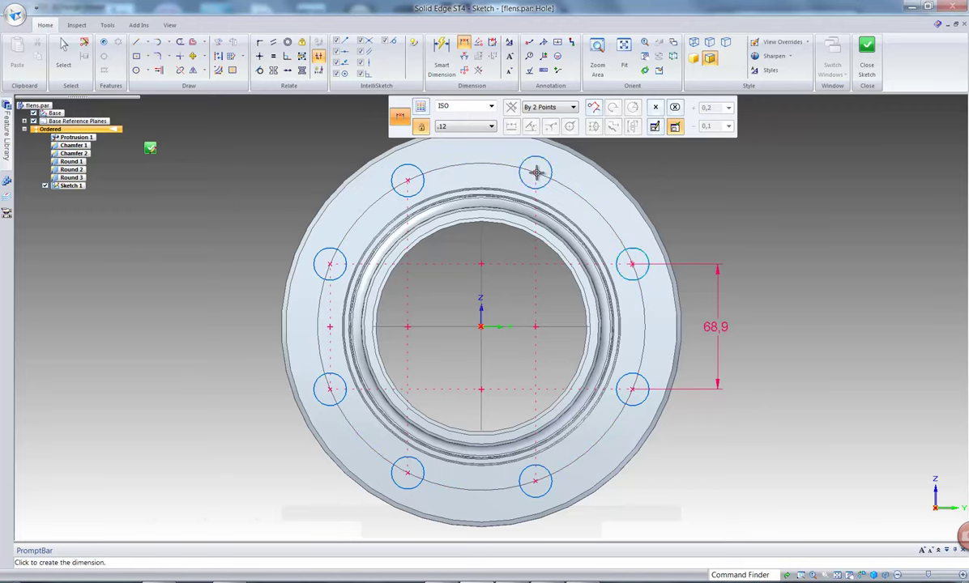
{"action": "left_click", "coordinate": [588, 163]}
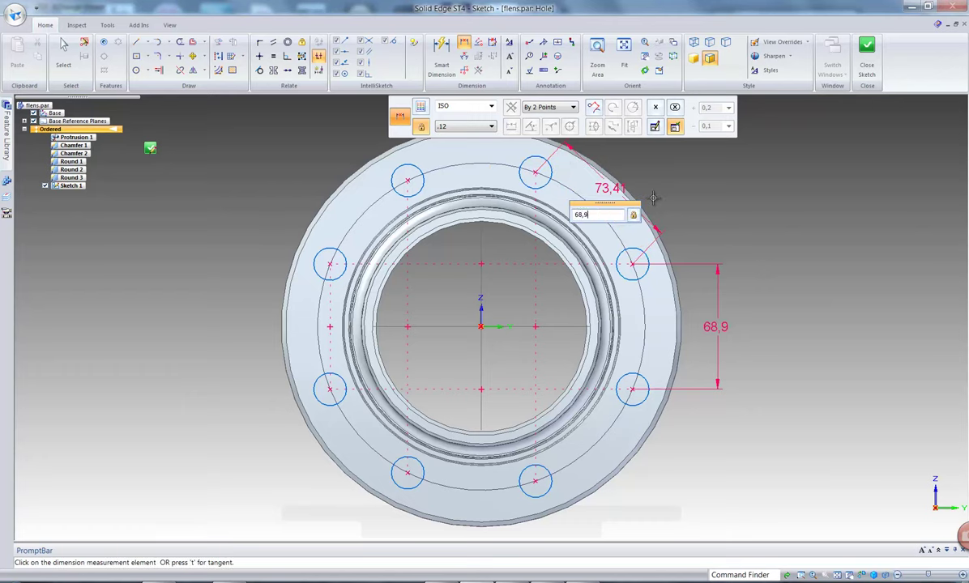
{"action": "key", "text": "Return"}
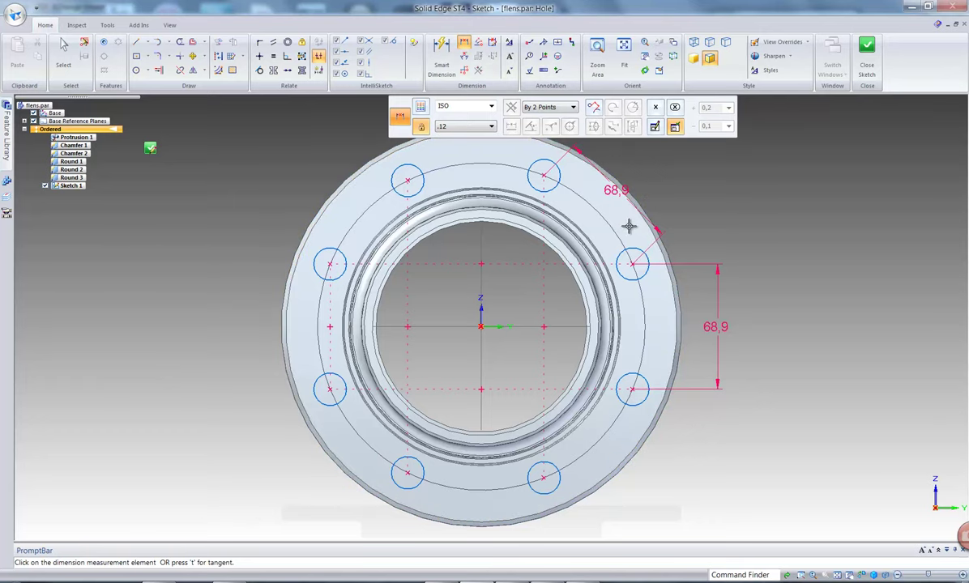
Step: Dimension the centre distance between the two lower-right holes, placing the dimension outside the flange
{"action": "left_click", "coordinate": [463, 43]}
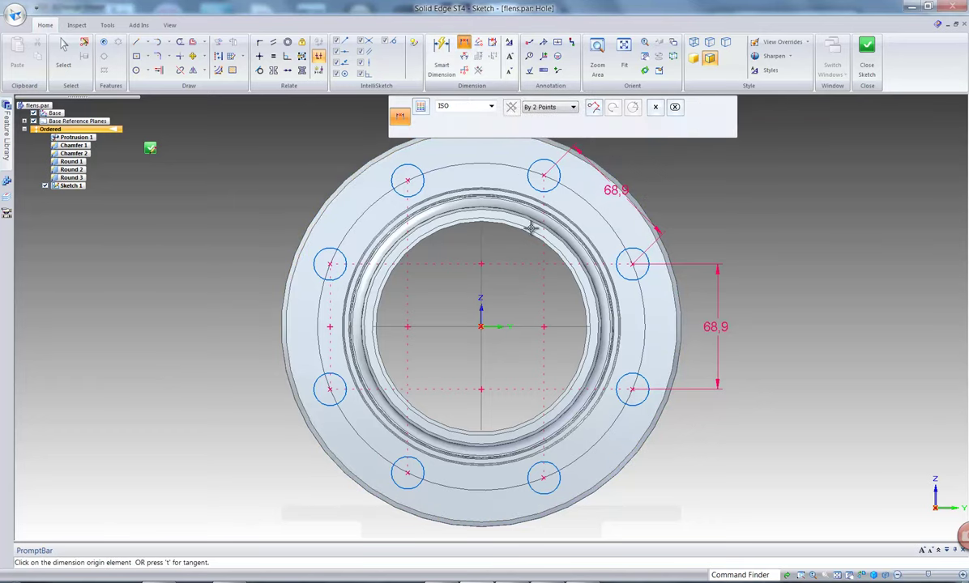
{"action": "left_click", "coordinate": [633, 393]}
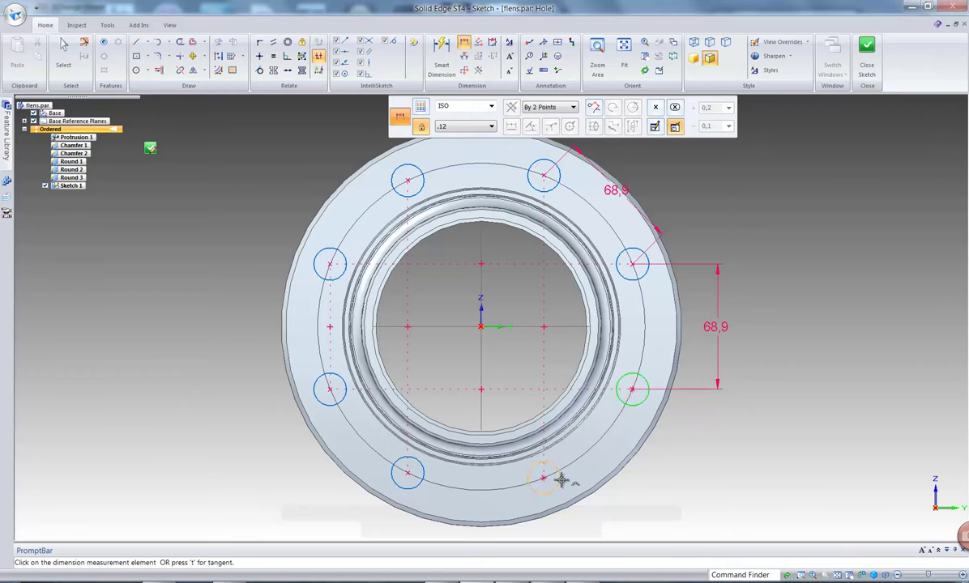
{"action": "left_click", "coordinate": [543, 478]}
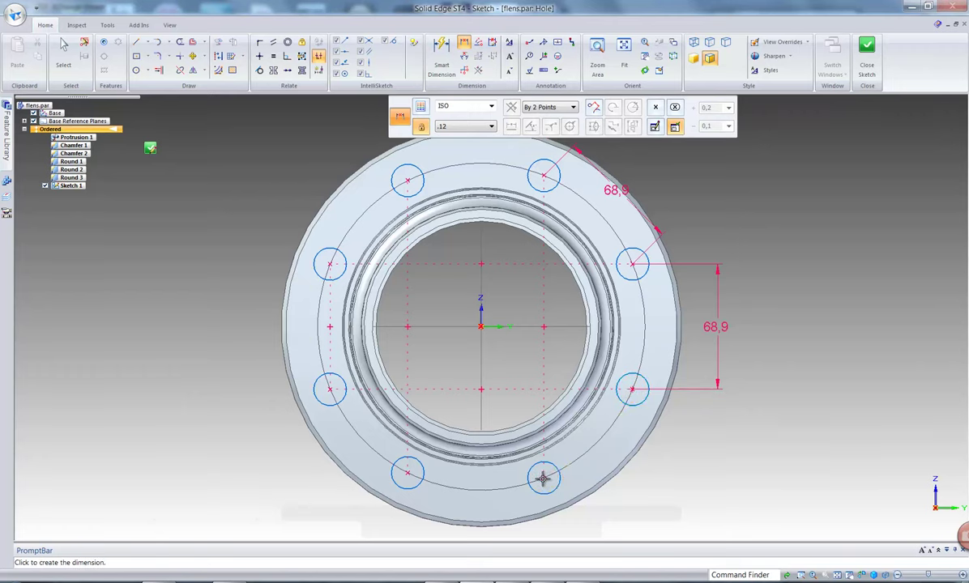
{"action": "left_click", "coordinate": [618, 508]}
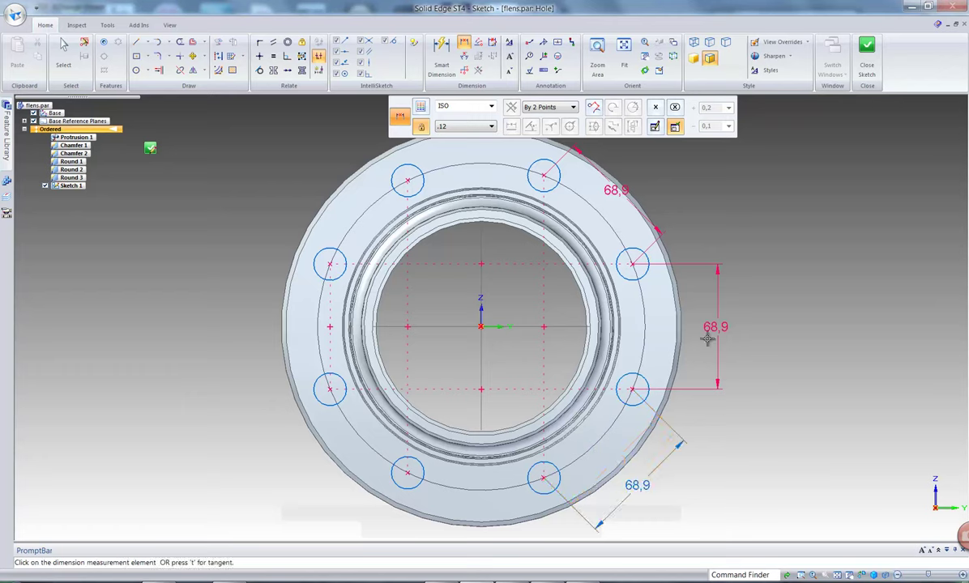
Step: Dimension the centre distance between the two uppermost holes on the bolt circle and set it to 68,9 mm
{"action": "left_click", "coordinate": [464, 43]}
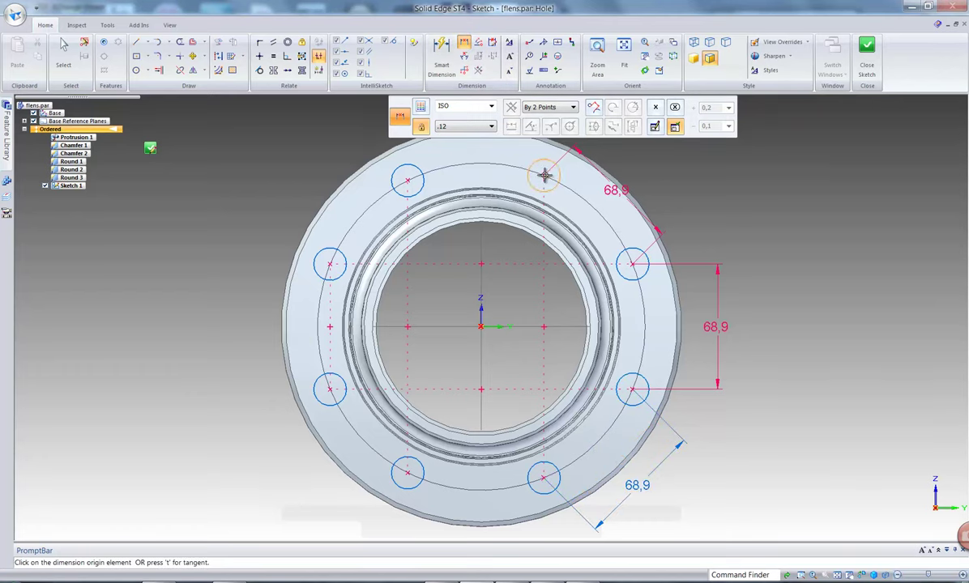
{"action": "left_click", "coordinate": [545, 175]}
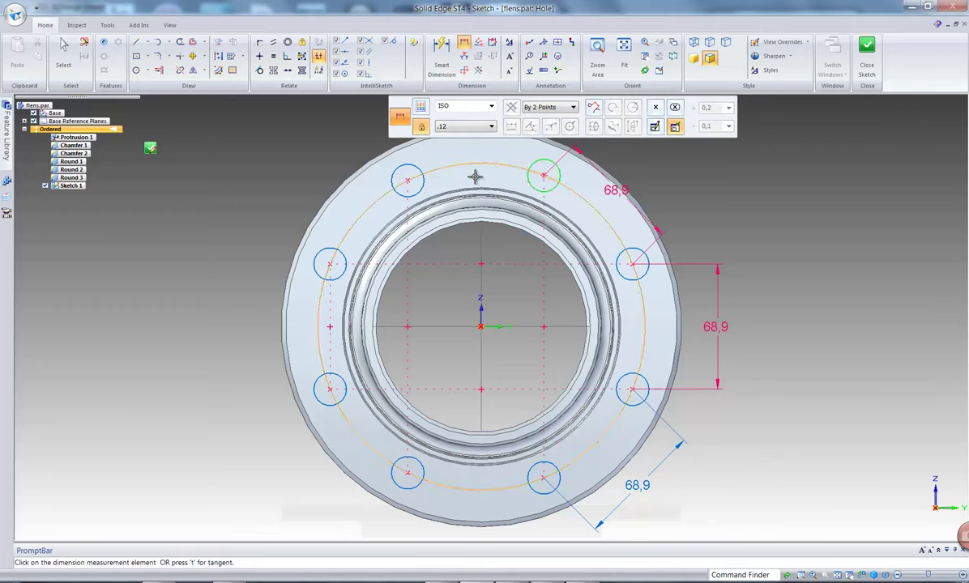
{"action": "left_click", "coordinate": [409, 179]}
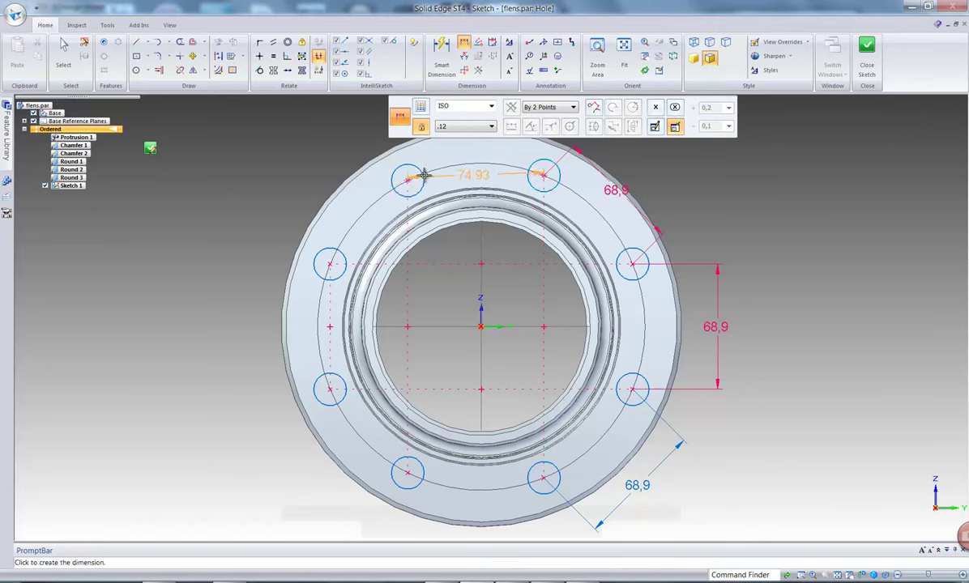
{"action": "left_click", "coordinate": [459, 171]}
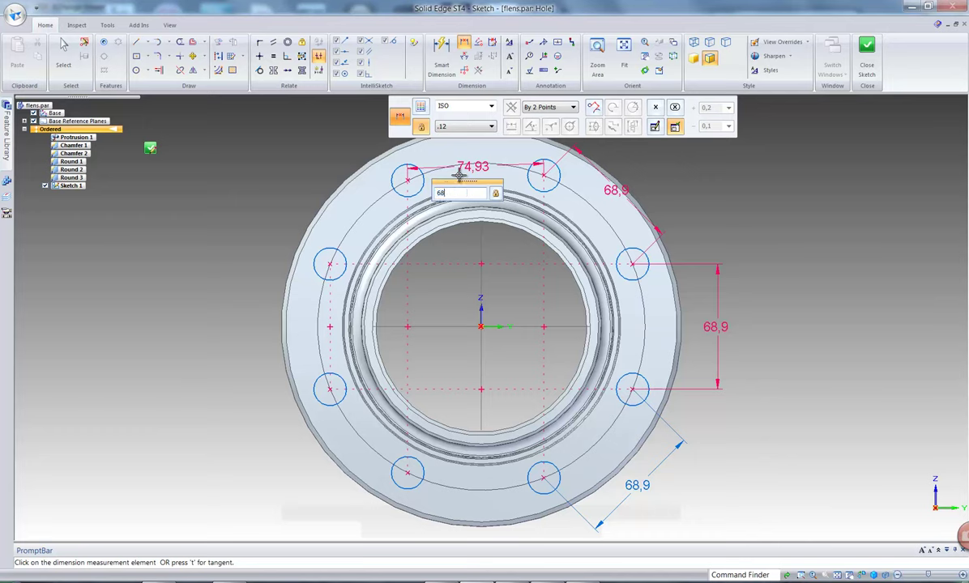
{"action": "key", "text": "Return"}
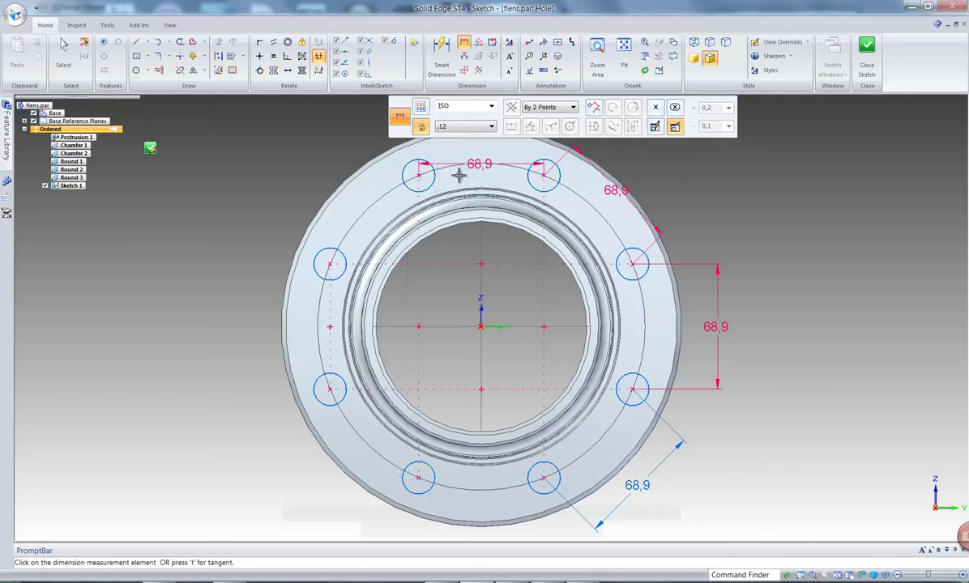
Step: Dimension the centre distance between the two upper-left holes on the bolt circle
{"action": "left_click", "coordinate": [463, 41]}
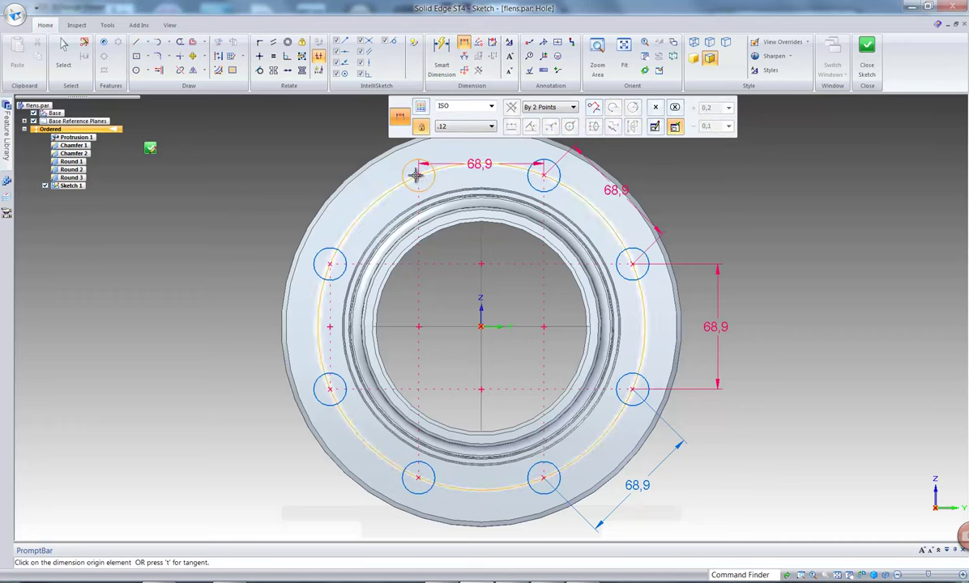
{"action": "left_click", "coordinate": [330, 263]}
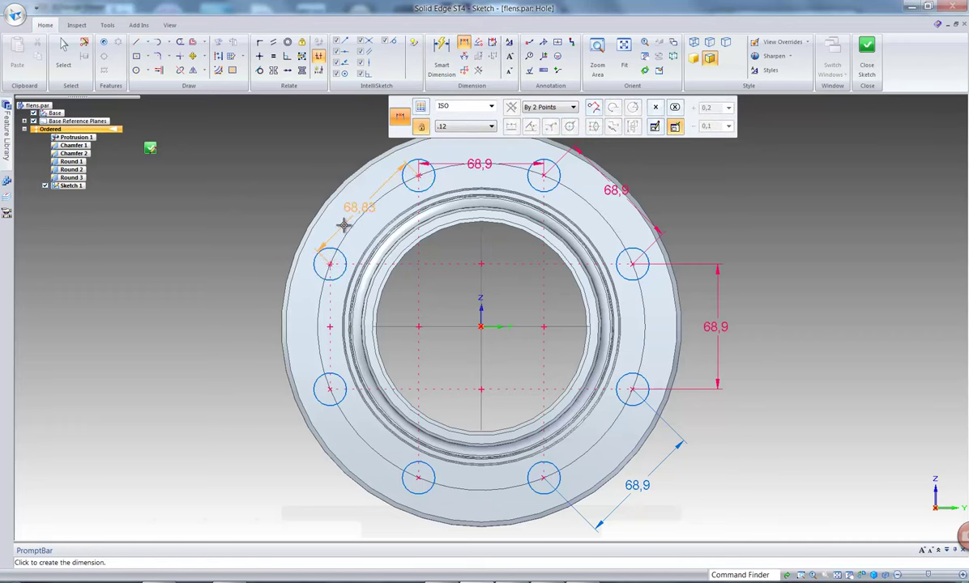
{"action": "left_click", "coordinate": [344, 225]}
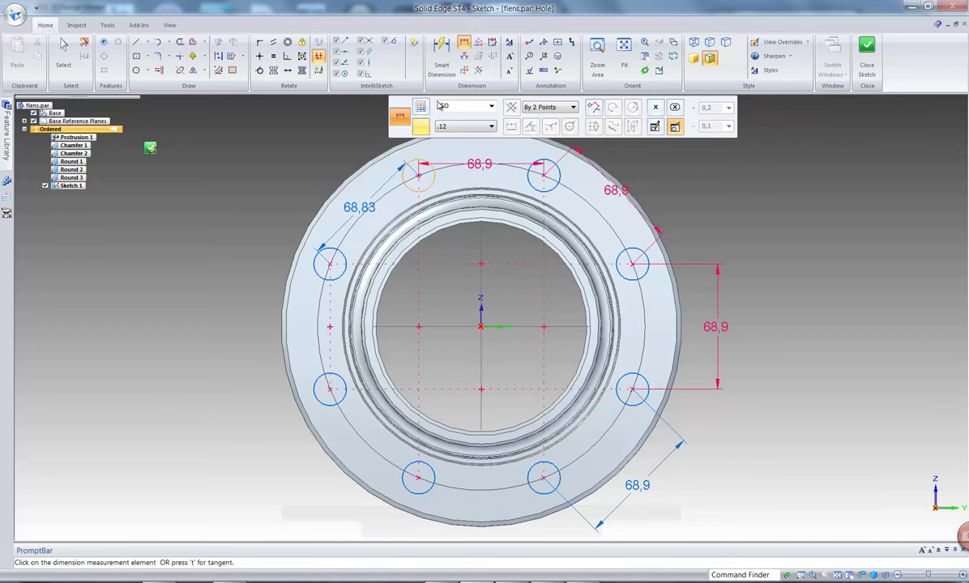
Step: Dimension the centre distance between the two lower-left holes on the bolt circle, placing the dimension outside the hole pair
{"action": "left_click", "coordinate": [466, 43]}
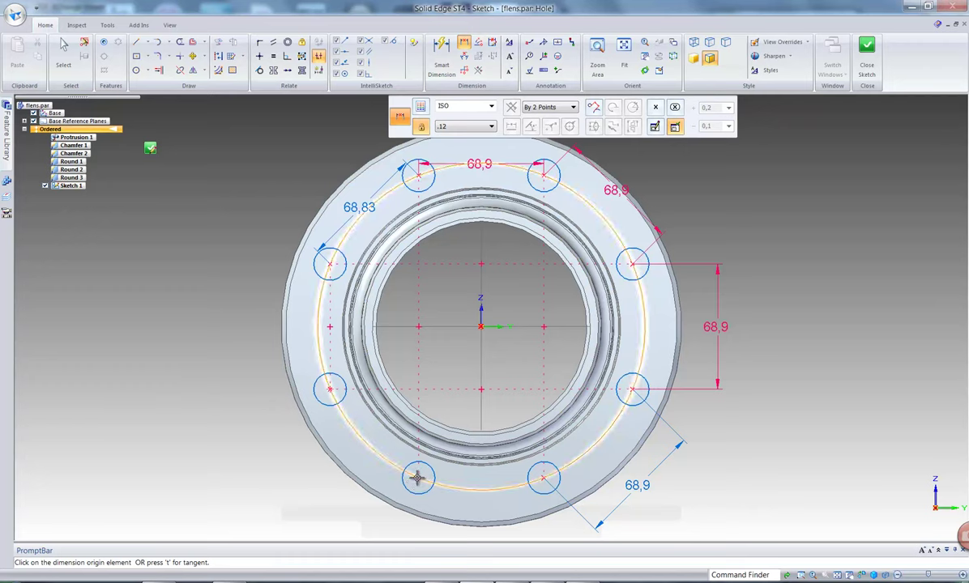
{"action": "left_click", "coordinate": [331, 389]}
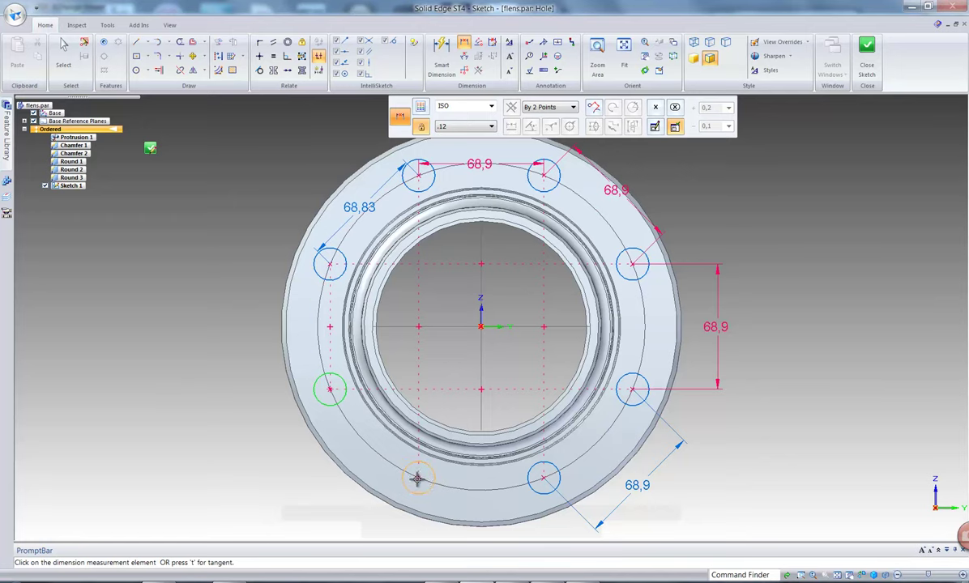
{"action": "left_click", "coordinate": [419, 480]}
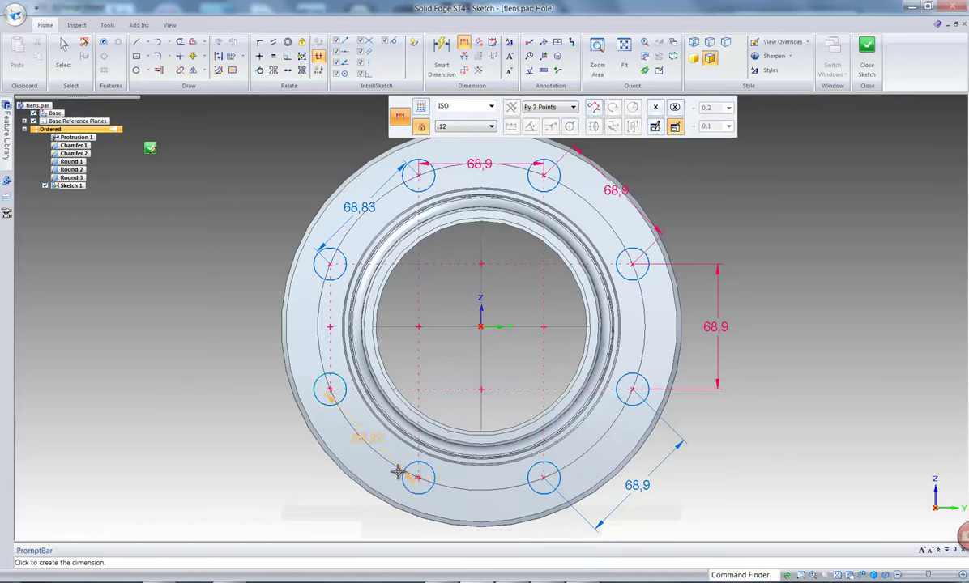
{"action": "left_click", "coordinate": [378, 470]}
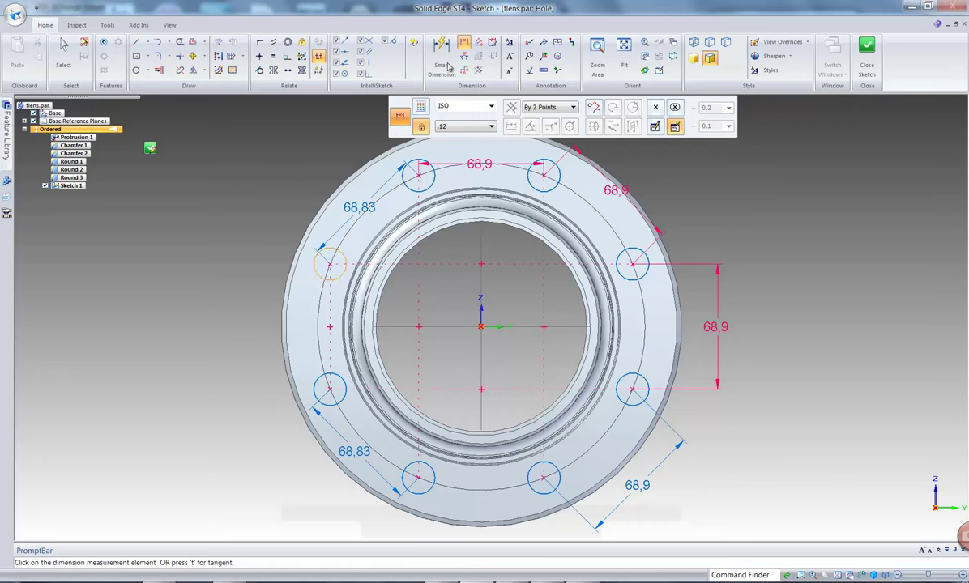
Step: Dimension the vertical centre distance between the two leftmost holes, placing the dimension outside the flange
{"action": "left_click", "coordinate": [463, 42]}
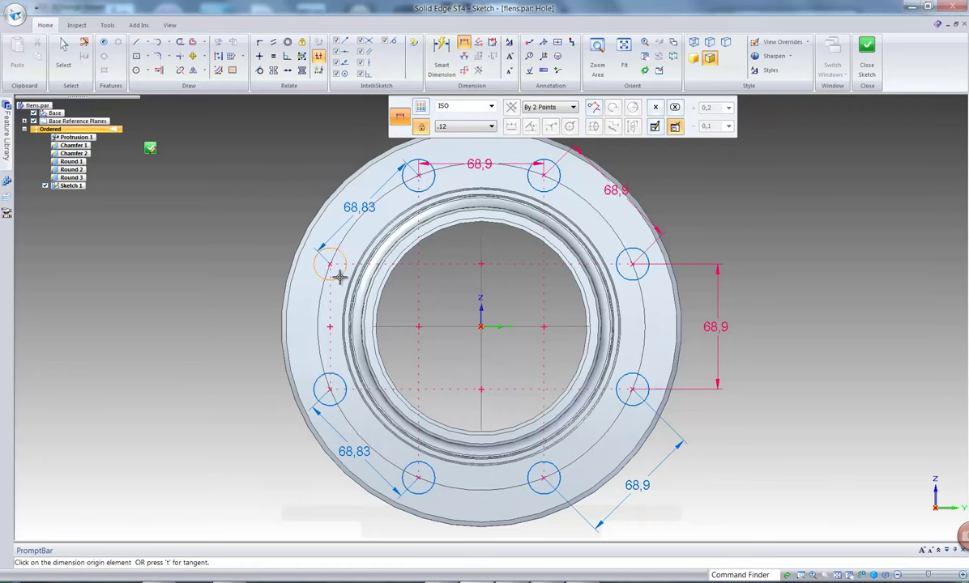
{"action": "left_click", "coordinate": [330, 265]}
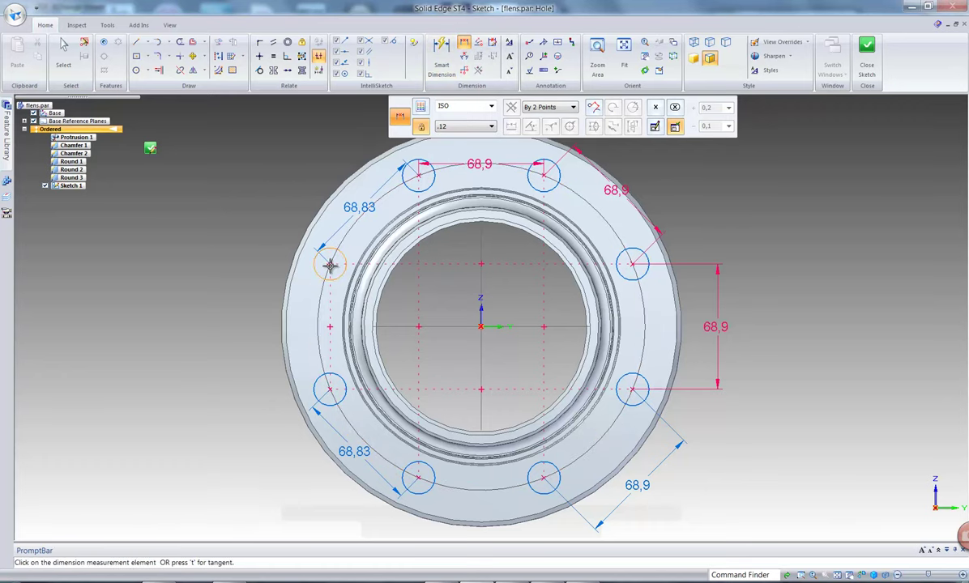
{"action": "left_click", "coordinate": [329, 388]}
{"action": "left_click", "coordinate": [270, 372]}
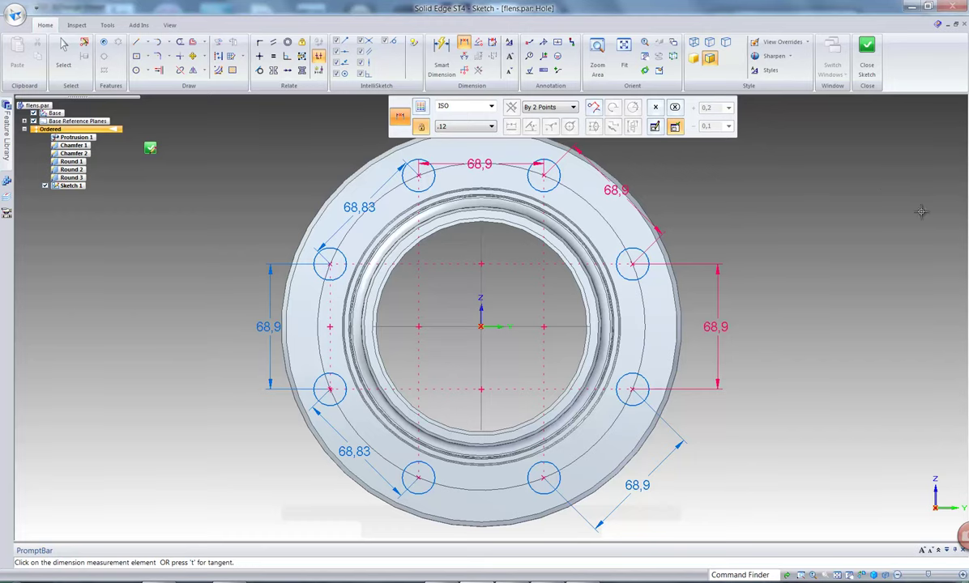
Step: Close the hole sketch, finish the hole feature and save the part
{"action": "left_click", "coordinate": [867, 51]}
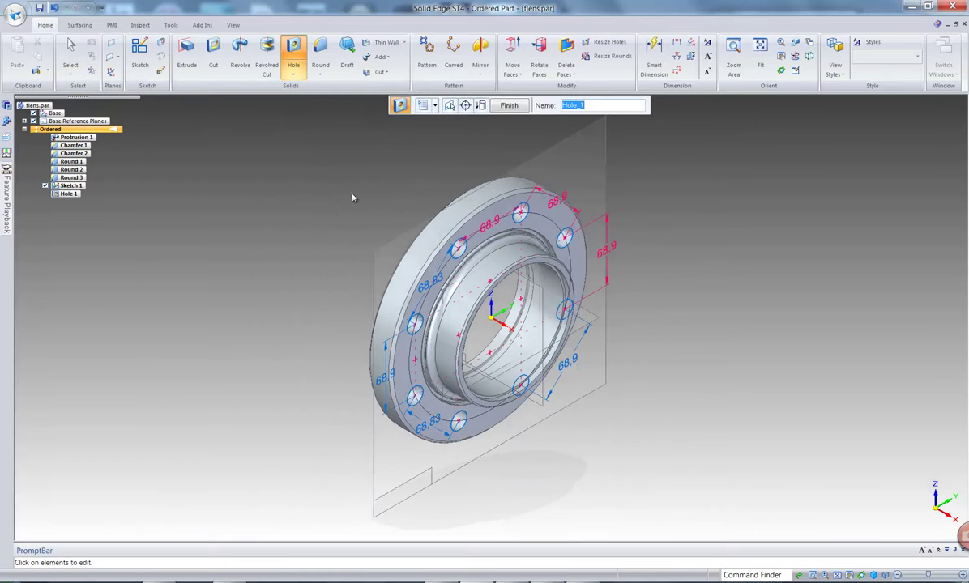
{"action": "left_click", "coordinate": [510, 106]}
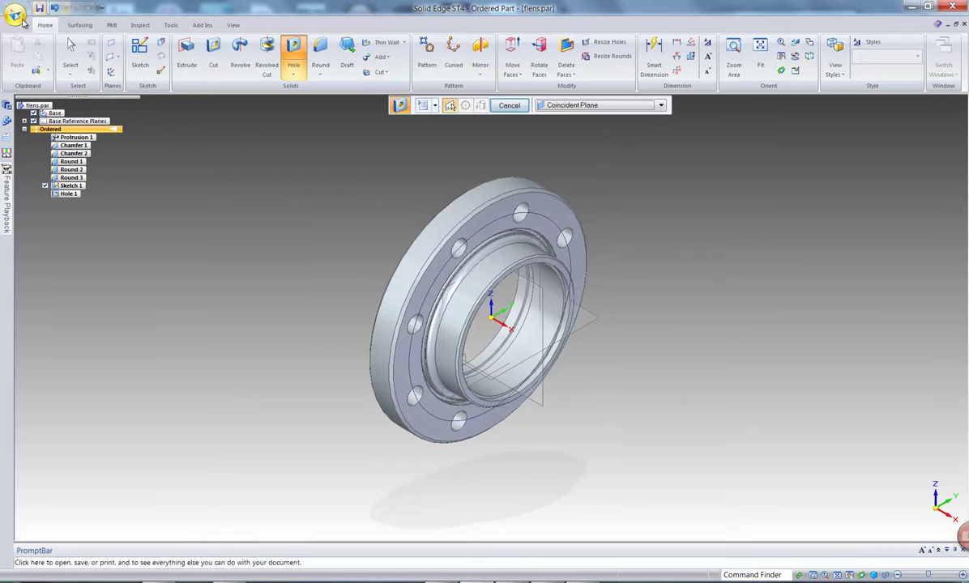
{"action": "left_click", "coordinate": [40, 10]}
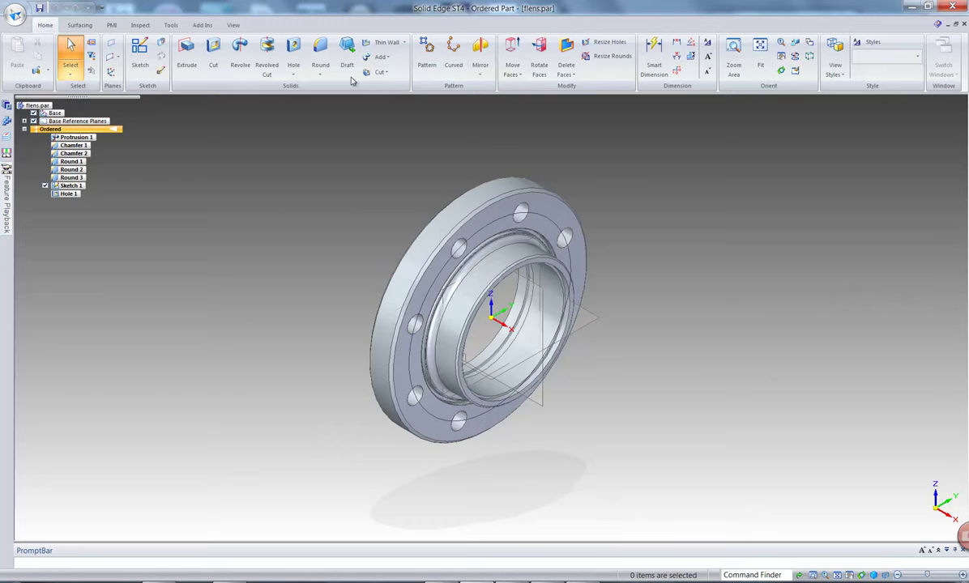
Step: Start an equal-setback chamfer of 0,50 mm and select the eight bolt hole edges on the flange's hub-side face
{"action": "left_click", "coordinate": [320, 75]}
{"action": "left_click", "coordinate": [340, 100]}
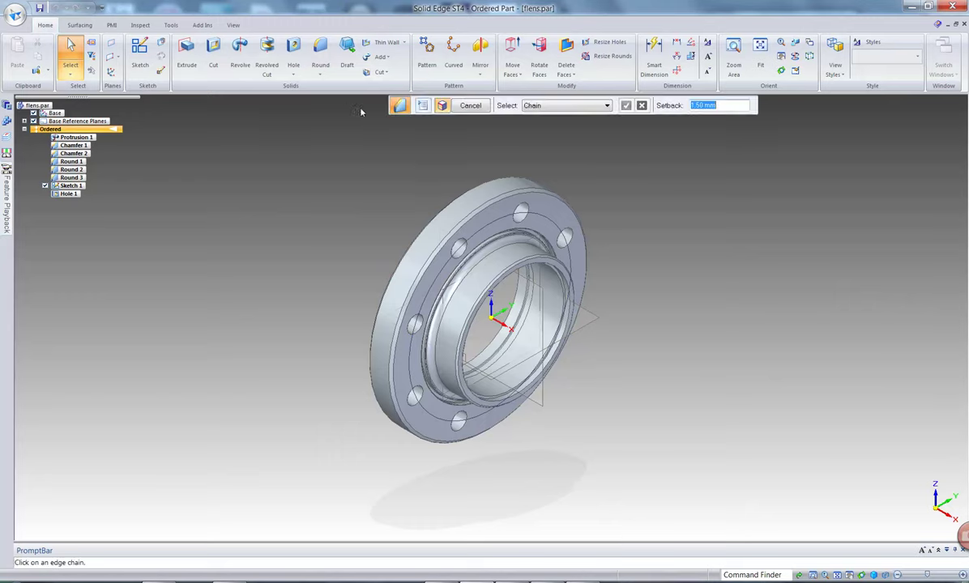
{"action": "type", "text": "0"}
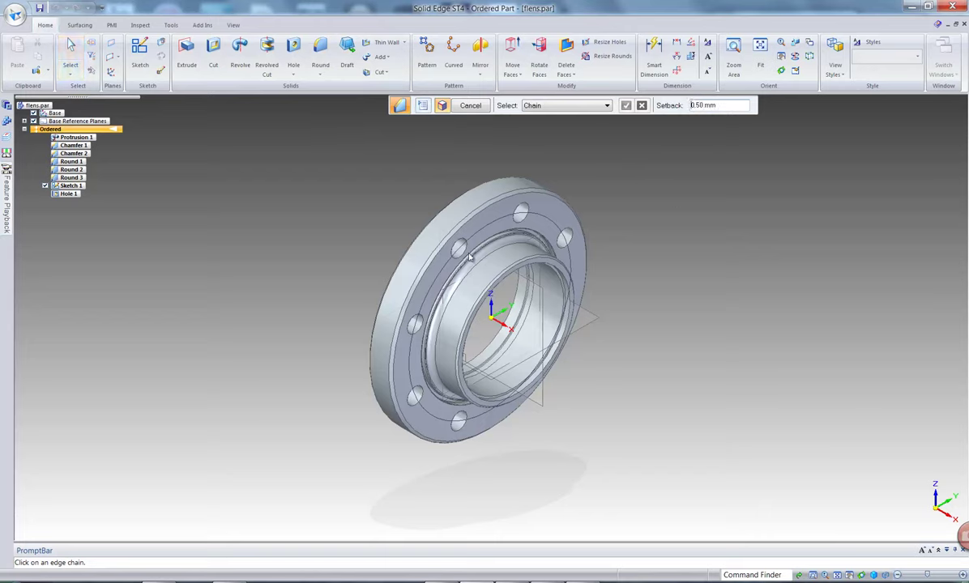
{"action": "scroll", "coordinate": [560, 320], "scroll_direction": "up", "scroll_amount": 3}
{"action": "middle_click_drag", "start_coordinate": [513, 300], "coordinate": [442, 200]}
{"action": "left_click", "coordinate": [424, 200]}
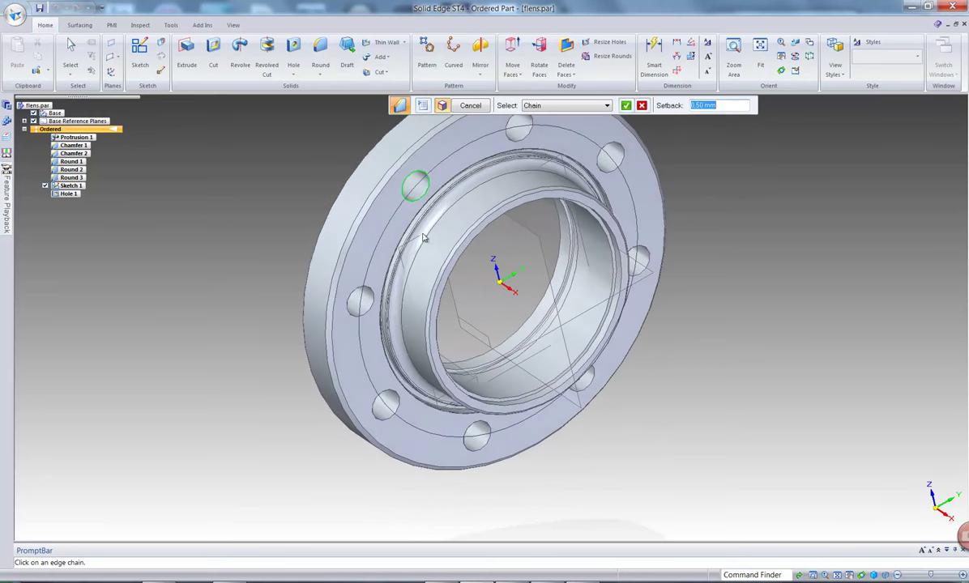
{"action": "left_click", "coordinate": [372, 309]}
{"action": "left_click", "coordinate": [393, 395]}
{"action": "left_click", "coordinate": [464, 421]}
{"action": "left_click", "coordinate": [567, 367]}
{"action": "left_click", "coordinate": [653, 261]}
{"action": "left_click", "coordinate": [586, 143]}
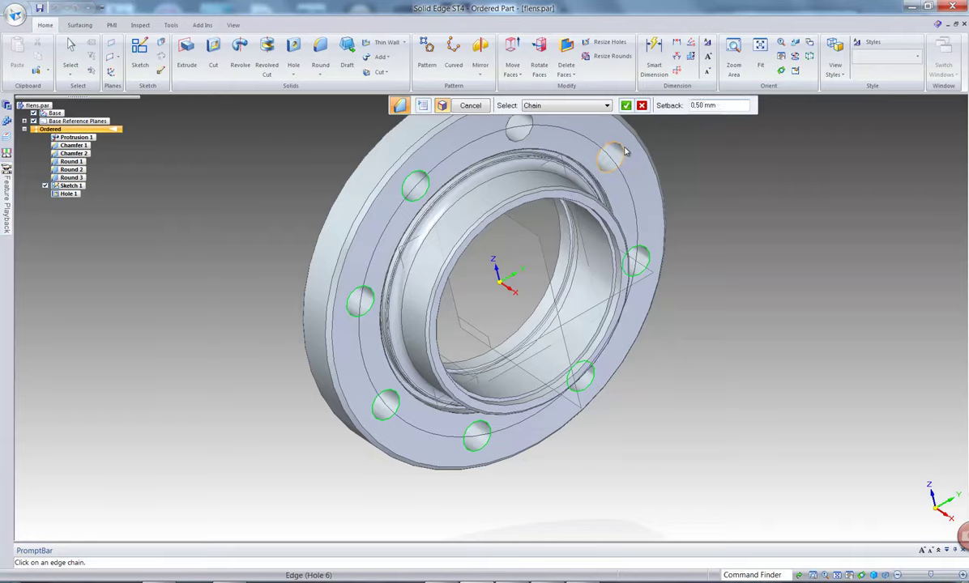
{"action": "left_click", "coordinate": [520, 128]}
Step: Add the bolt hole edges on the flange's flat back face to the selection and create the 0,50 mm chamfer
{"action": "middle_click_drag", "start_coordinate": [535, 137], "coordinate": [672, 410]}
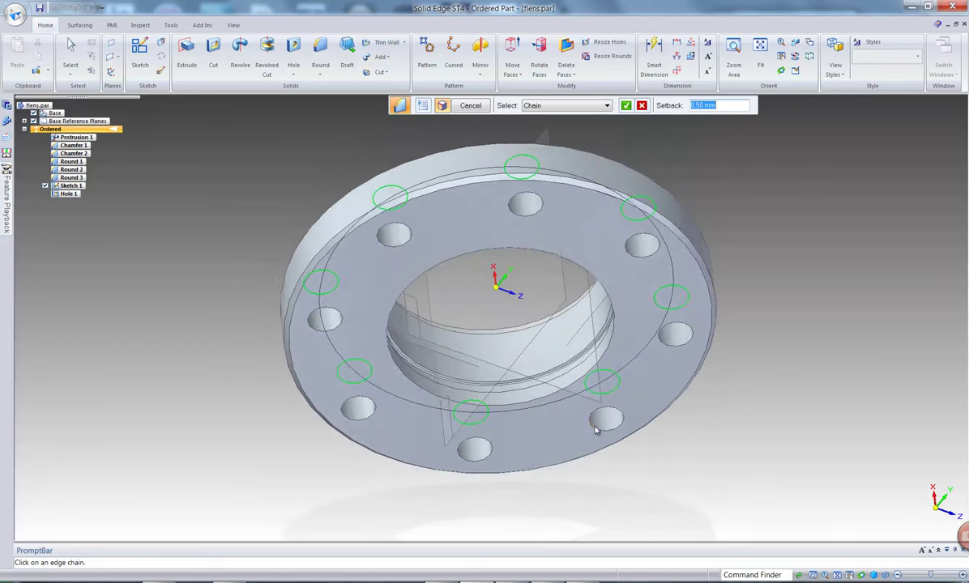
{"action": "left_click", "coordinate": [475, 460]}
{"action": "left_click", "coordinate": [352, 421]}
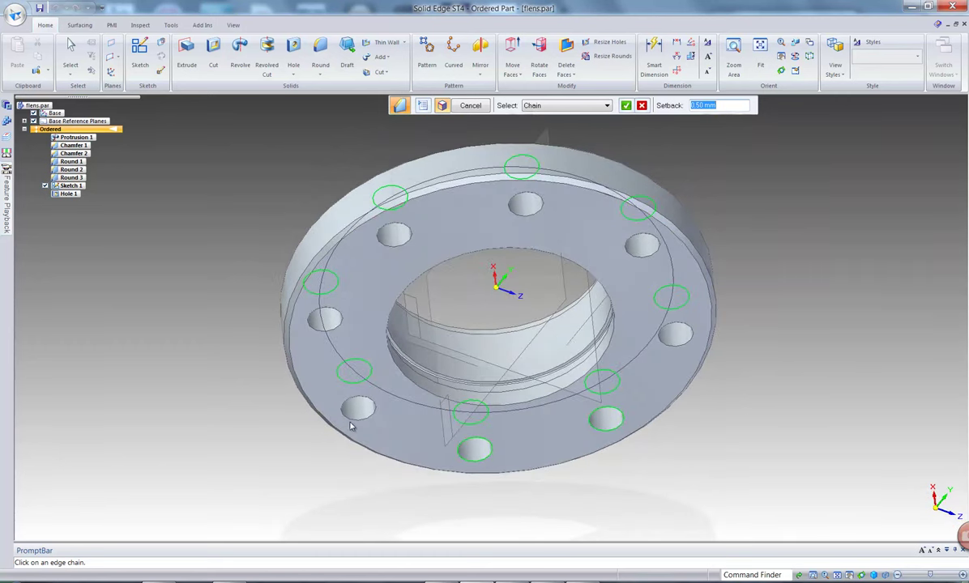
{"action": "left_click", "coordinate": [326, 320]}
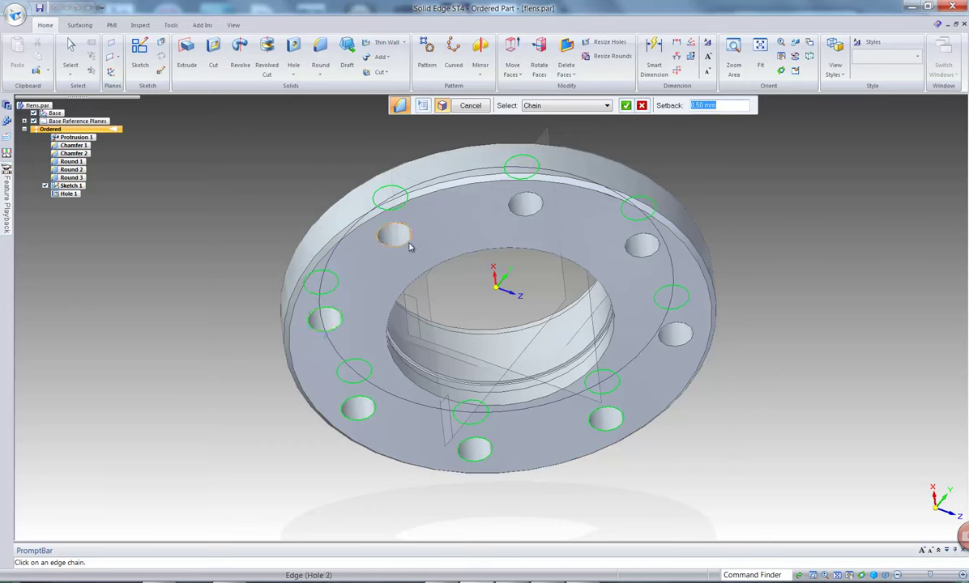
{"action": "left_click", "coordinate": [403, 242]}
{"action": "left_click", "coordinate": [535, 210]}
{"action": "left_click", "coordinate": [651, 244]}
{"action": "left_click", "coordinate": [625, 105]}
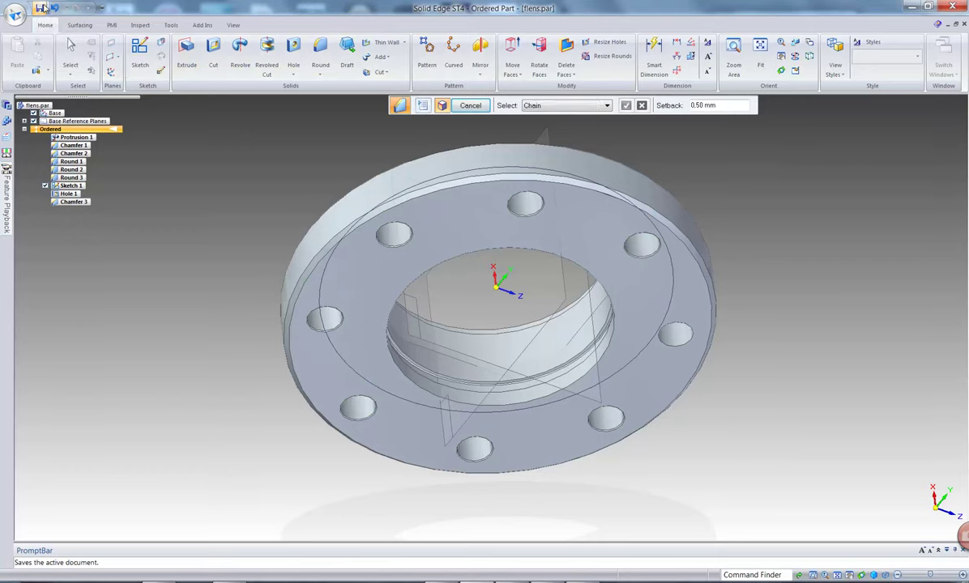
{"action": "key", "text": "Escape"}
{"action": "key", "text": "ctrl+i"}
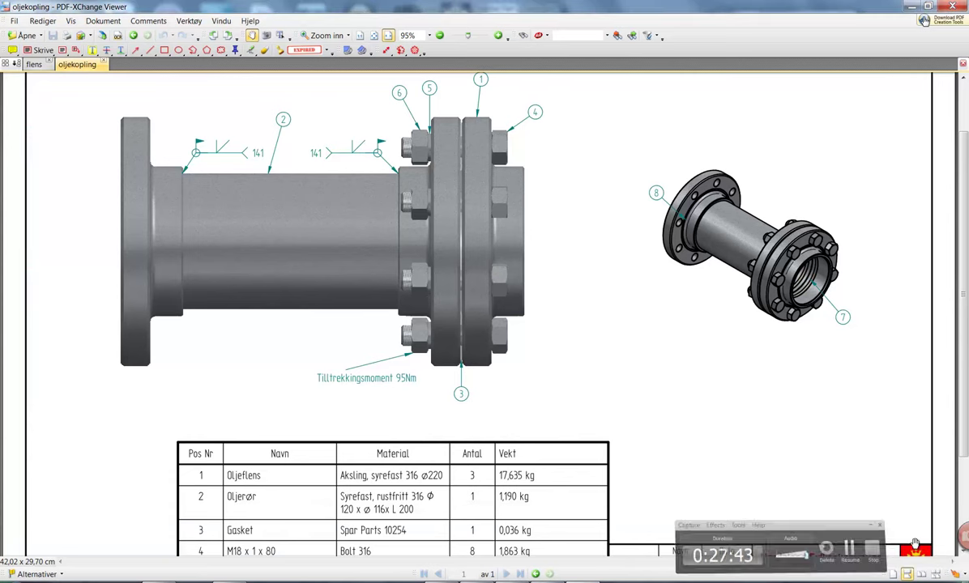
Step: Examine the oljekopling PDF drawing and its parts list for the material of the Oljeflens
{"action": "mouse_move", "coordinate": [547, 361]}
{"action": "left_mouse_down"}
{"action": "mouse_move", "coordinate": [557, 397]}
{"action": "mouse_move", "coordinate": [569, 217]}
{"action": "mouse_move", "coordinate": [560, 350]}
{"action": "left_mouse_up"}
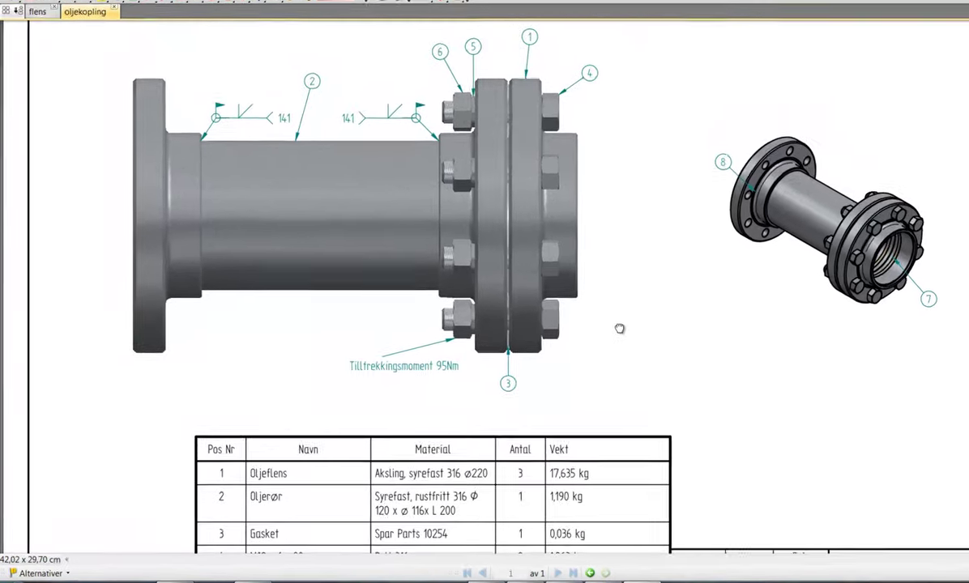
{"action": "mouse_move", "coordinate": [620, 328]}
{"action": "left_mouse_down"}
{"action": "mouse_move", "coordinate": [633, 172]}
{"action": "mouse_move", "coordinate": [626, 313]}
{"action": "left_mouse_up"}
{"action": "left_click_drag", "start_coordinate": [801, 237], "coordinate": [787, 212]}
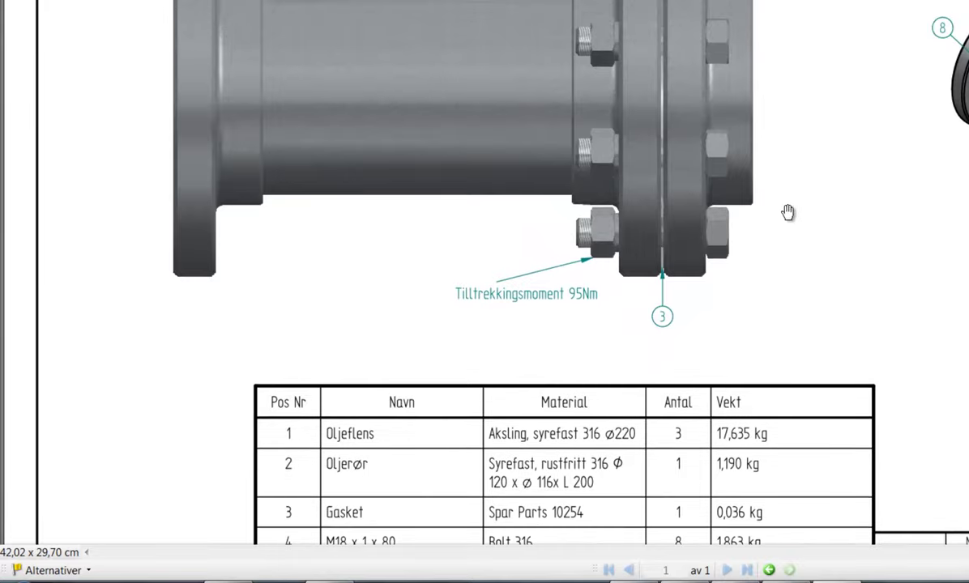
{"action": "left_click_drag", "start_coordinate": [861, 297], "coordinate": [879, 134]}
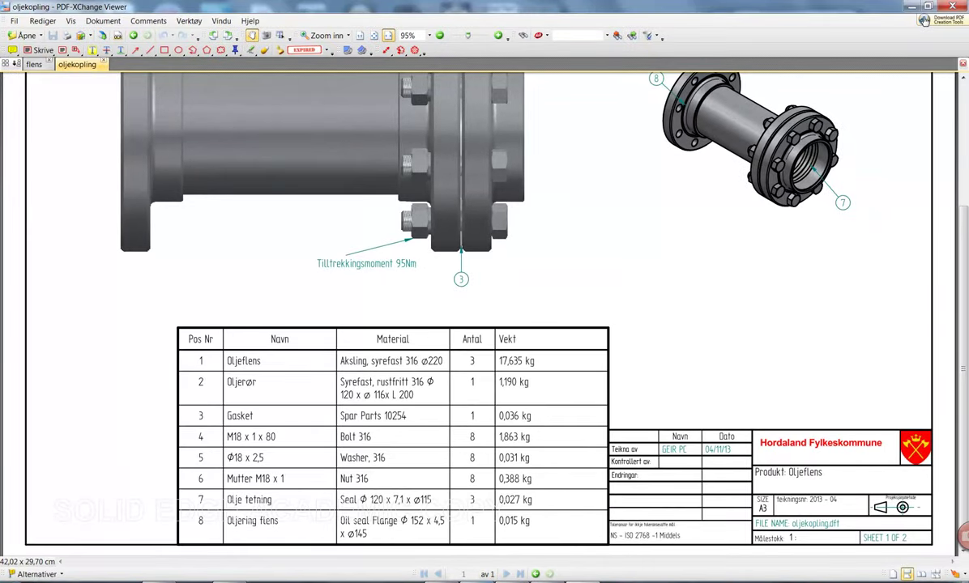
Step: Switch back to Solid Edge, open the Material Table for the flange and choose Stainless Steel, 316 as the material
{"action": "left_click", "coordinate": [462, 510]}
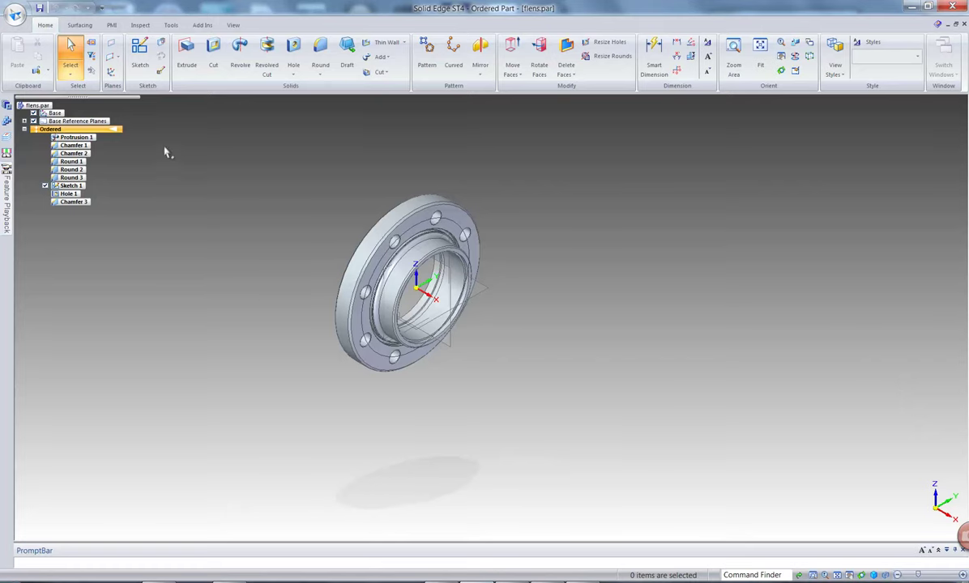
{"action": "left_click", "coordinate": [14, 16]}
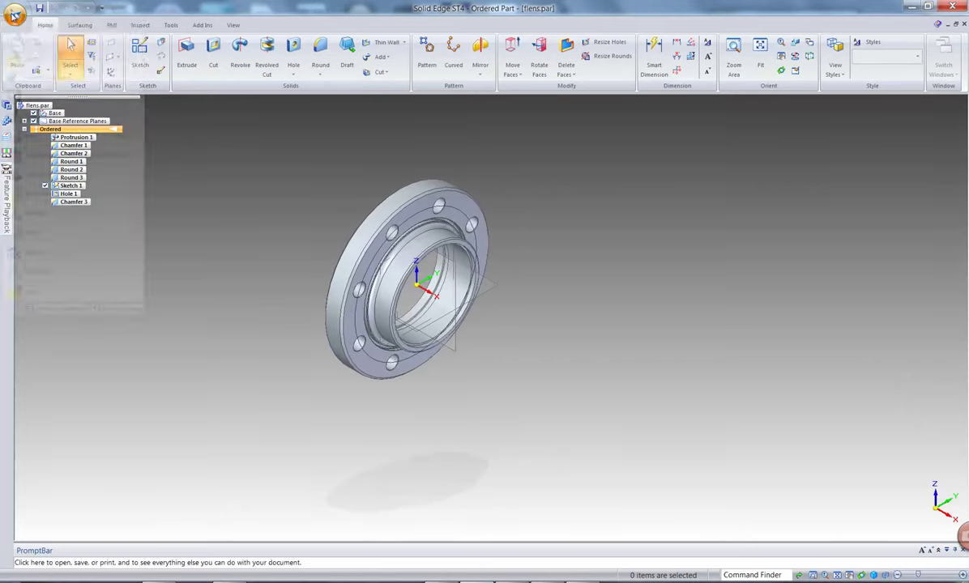
{"action": "mouse_move", "coordinate": [41, 194]}
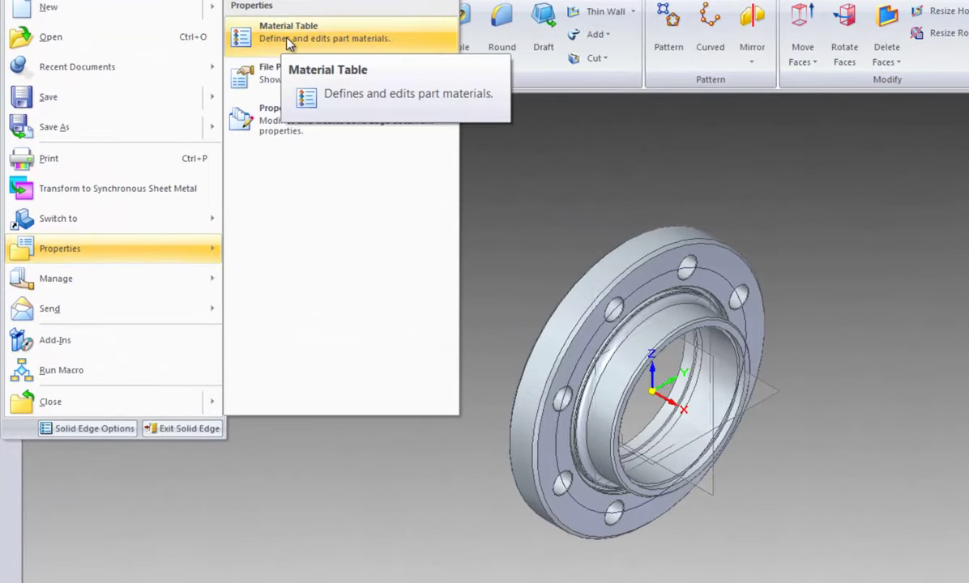
{"action": "left_click", "coordinate": [188, 56]}
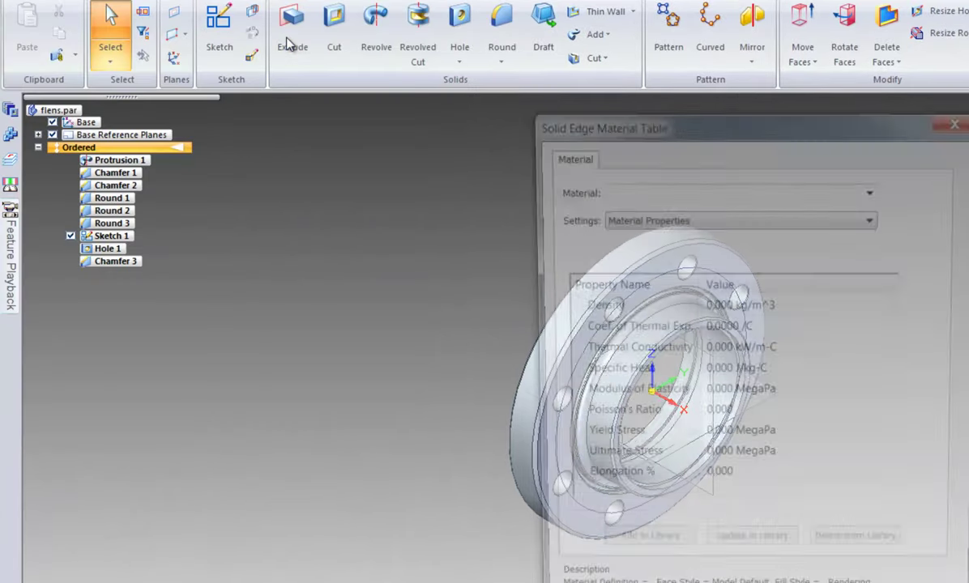
{"action": "left_click", "coordinate": [874, 191]}
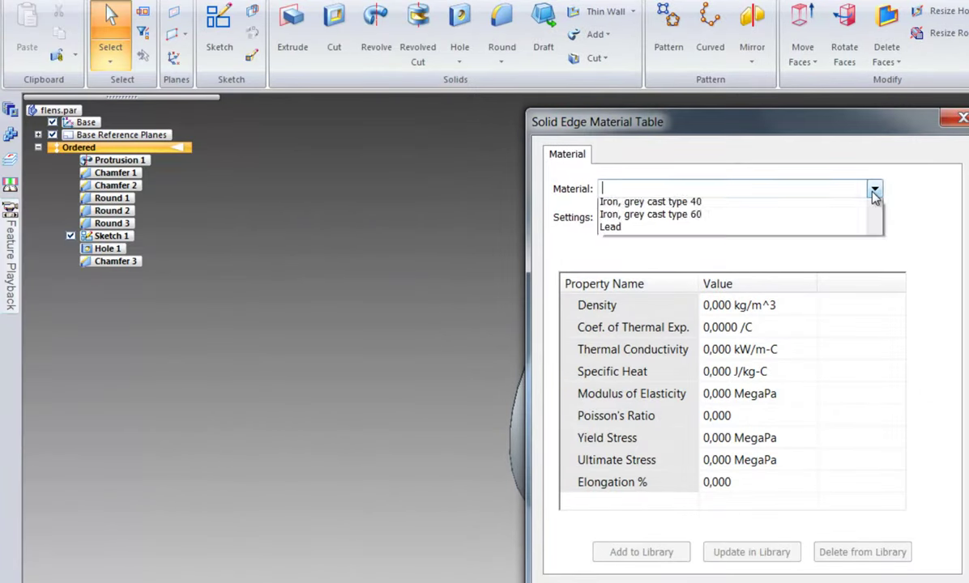
{"action": "scroll", "coordinate": [697, 357], "scroll_direction": "down", "scroll_amount": 3}
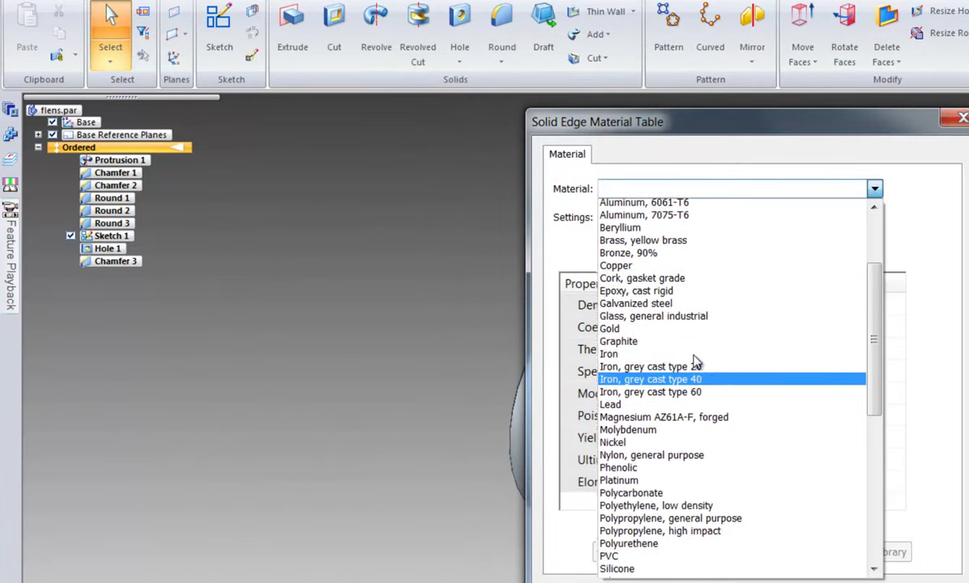
{"action": "scroll", "coordinate": [695, 362], "scroll_direction": "up", "scroll_amount": 2}
{"action": "scroll", "coordinate": [694, 363], "scroll_direction": "down", "scroll_amount": 7}
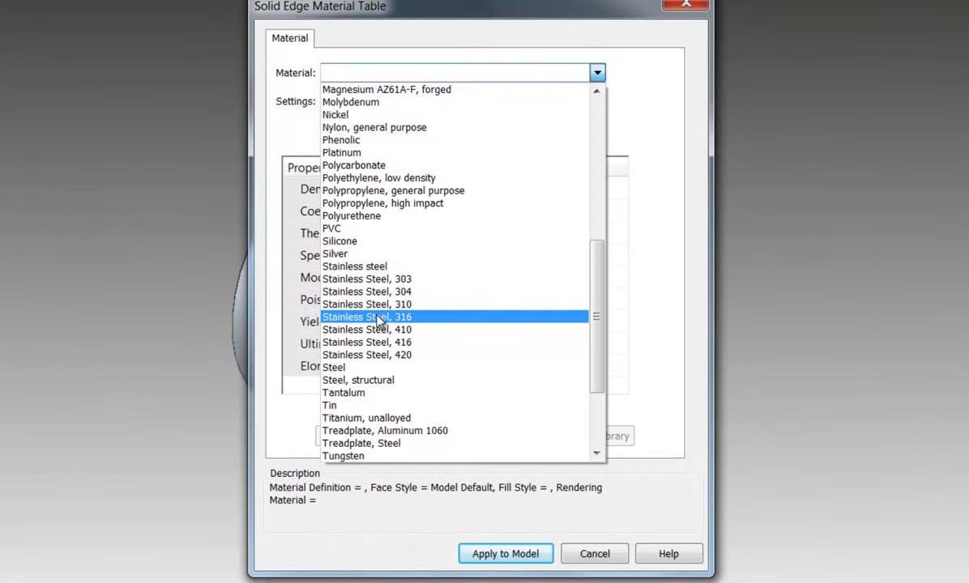
{"action": "left_click", "coordinate": [379, 318]}
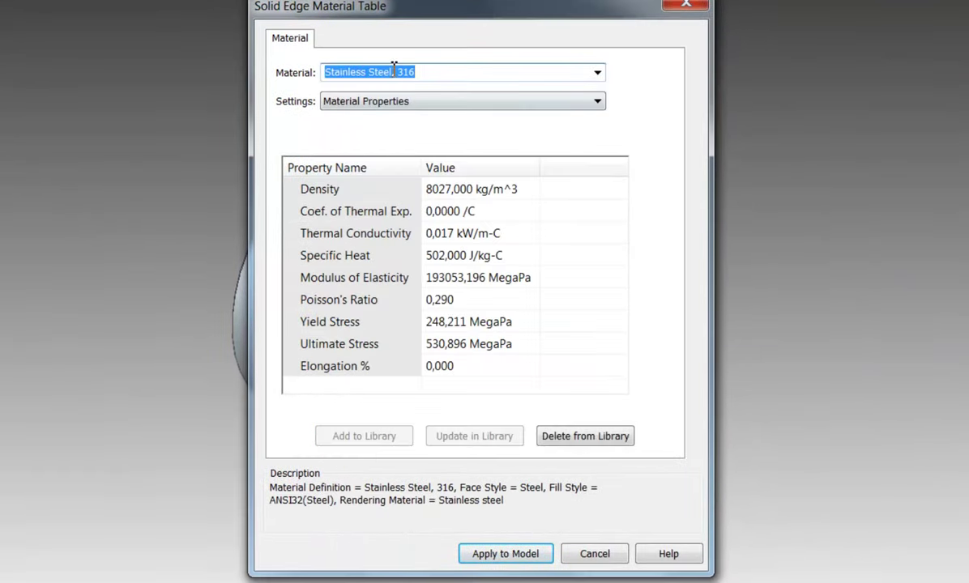
Step: Replace the Stainless Steel part of the material name with Syrefast, keeping 316
{"action": "left_click_drag", "start_coordinate": [395, 73], "coordinate": [196, 69]}
{"action": "type", "text": "Syrefa"}
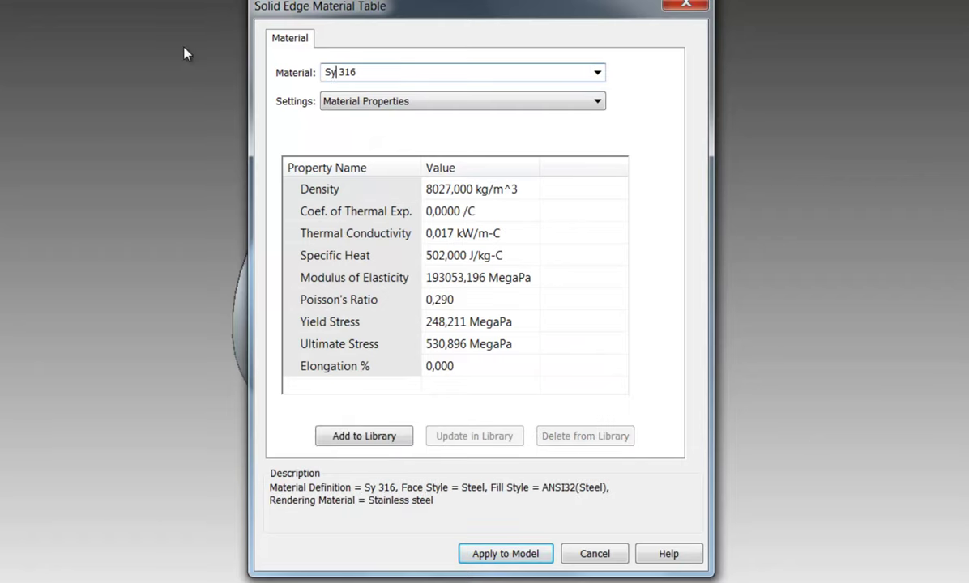
{"action": "type", "text": "st"}
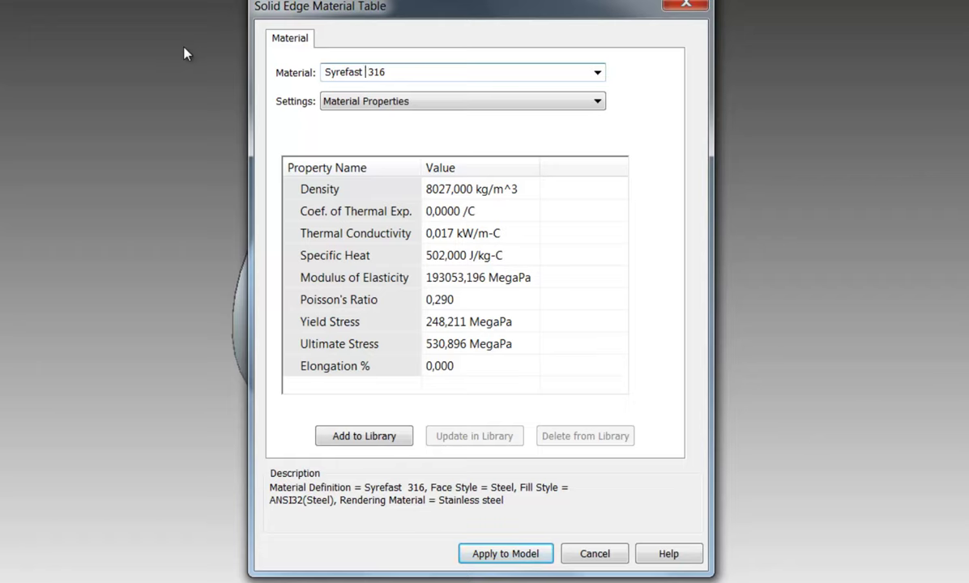
{"action": "type", "text": "Ø220"}
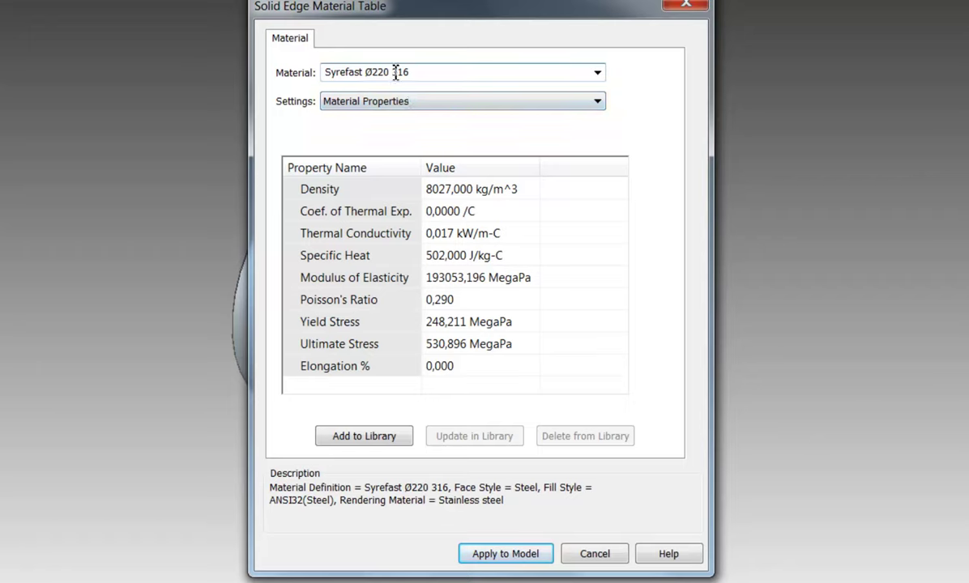
{"action": "key", "text": "BackSpace"}
{"action": "key", "text": "BackSpace"}
{"action": "key", "text": "BackSpace"}
{"action": "key", "text": "BackSpace"}
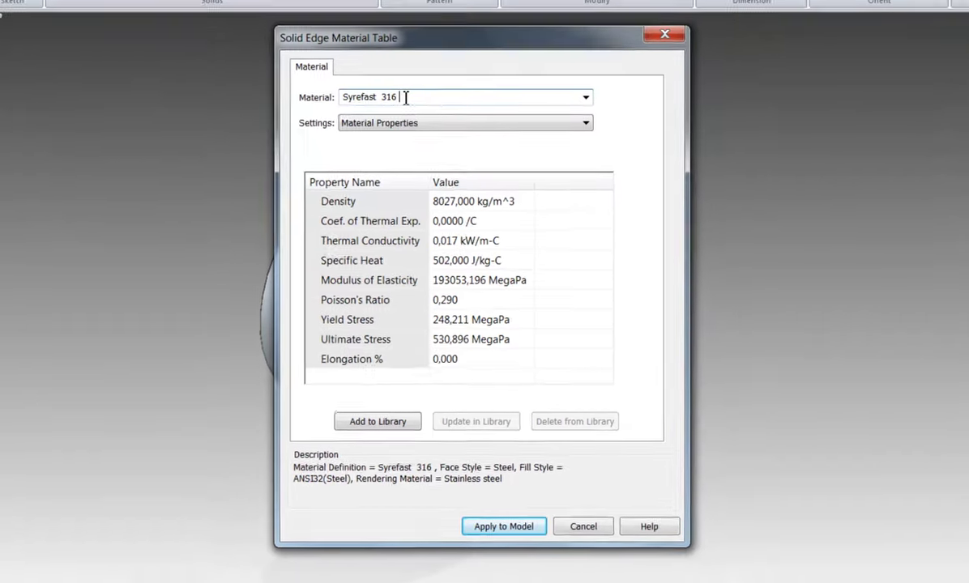
Step: Append ø220 to the Syrefast 316 material name and apply the material to the flange model
{"action": "type", "text": "ø"}
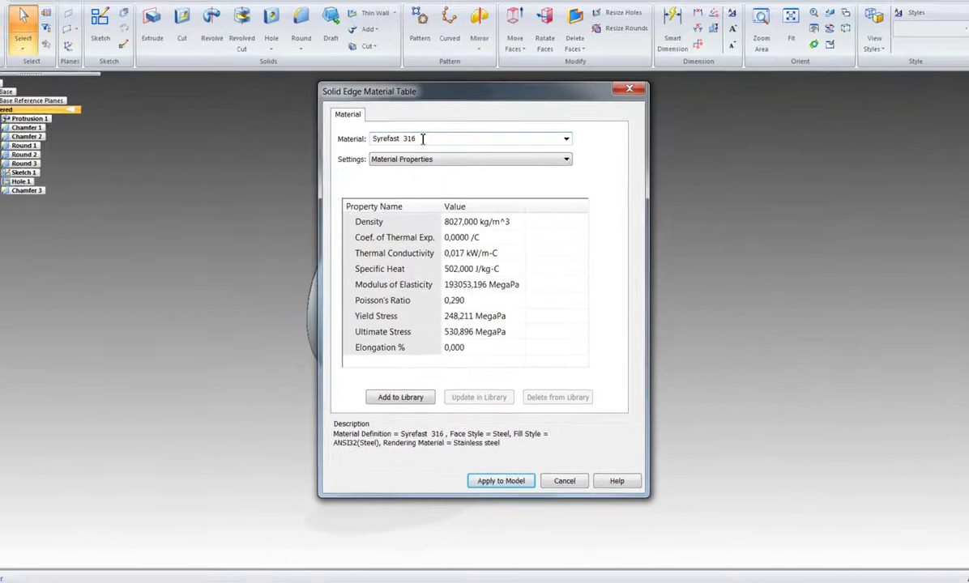
{"action": "type", "text": "220"}
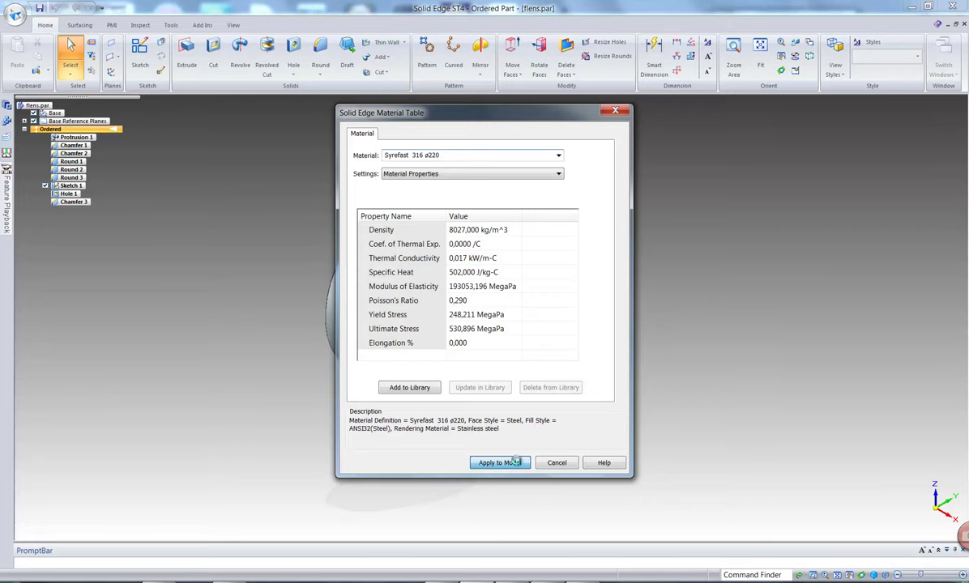
{"action": "key", "text": "Return"}
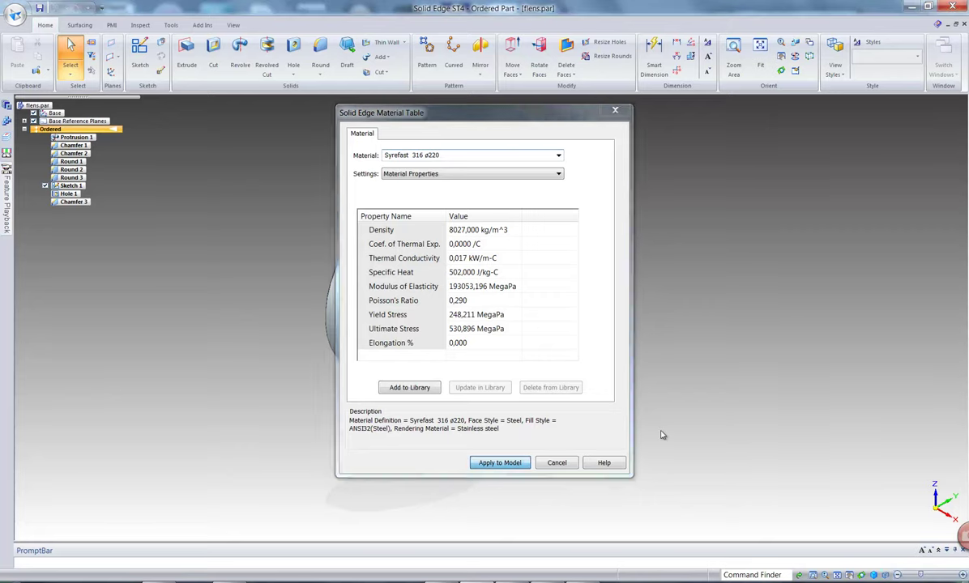
Step: Enter Oljeflens as the title in the flange part's file properties, accept the properties and save the part
{"action": "left_click", "coordinate": [16, 15]}
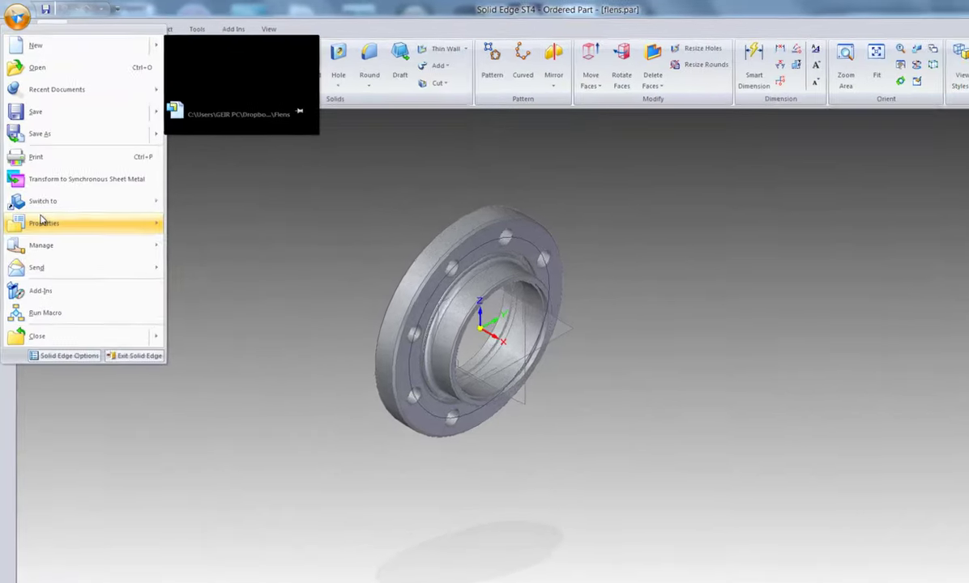
{"action": "mouse_move", "coordinate": [38, 194]}
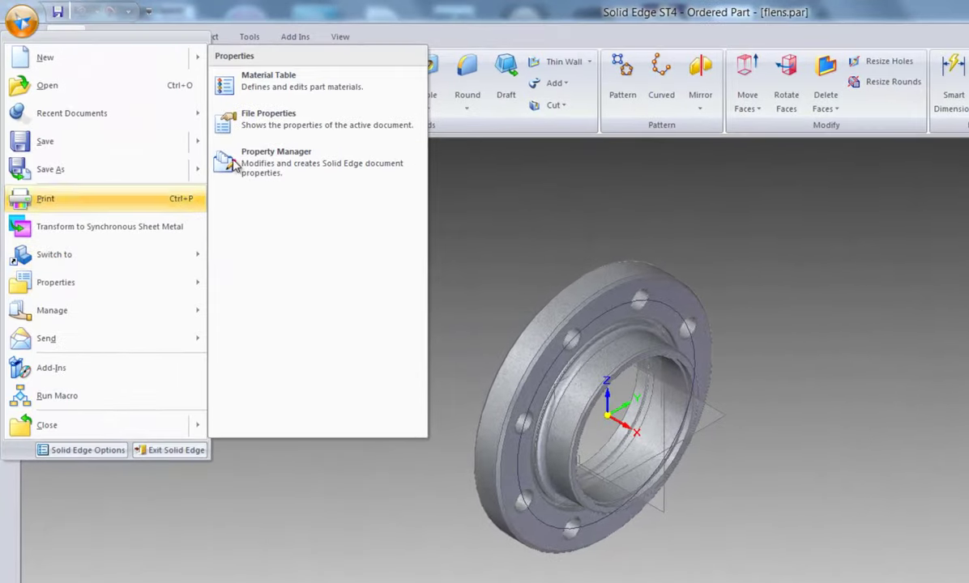
{"action": "left_click", "coordinate": [276, 122]}
{"action": "left_click", "coordinate": [89, 47]}
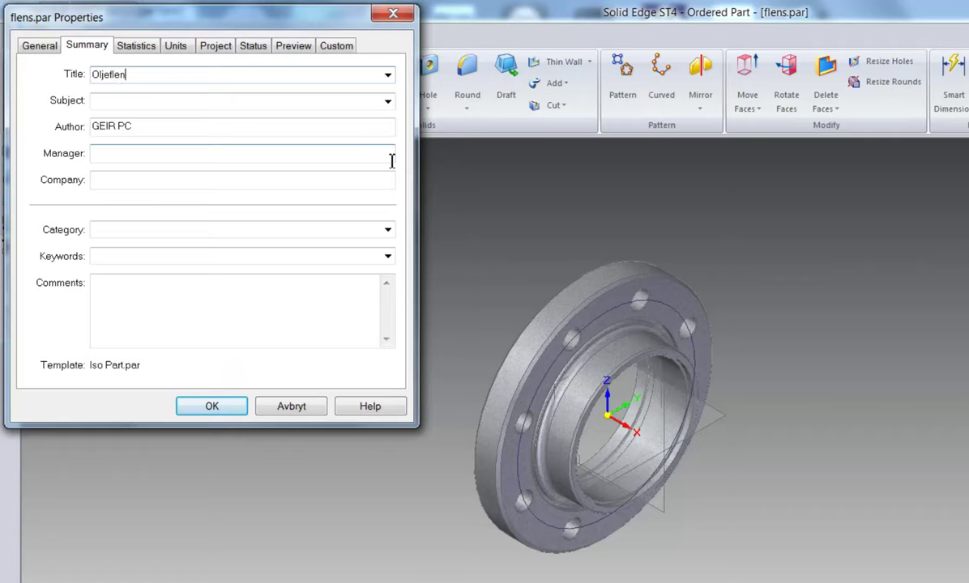
{"action": "left_click", "coordinate": [227, 411]}
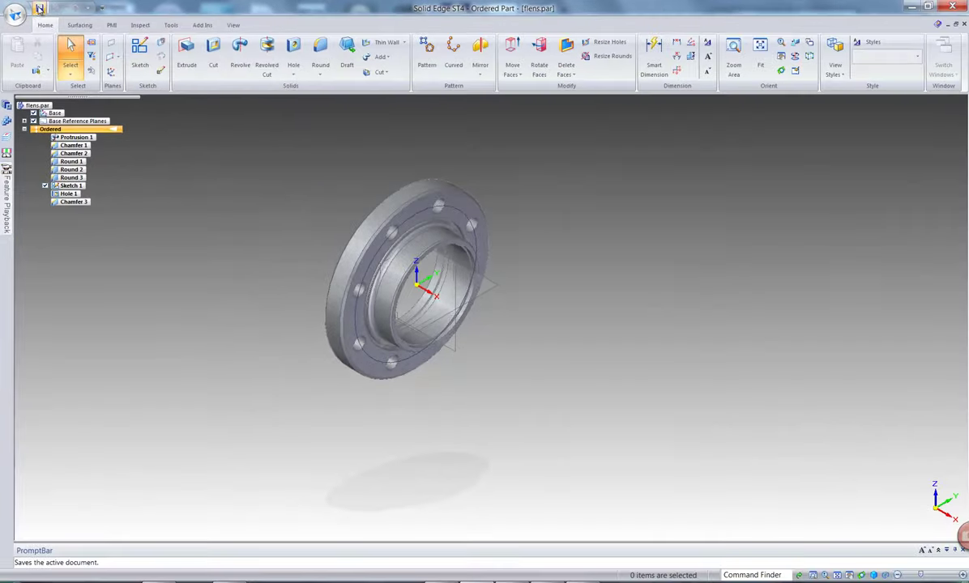
{"action": "left_click", "coordinate": [656, 340]}
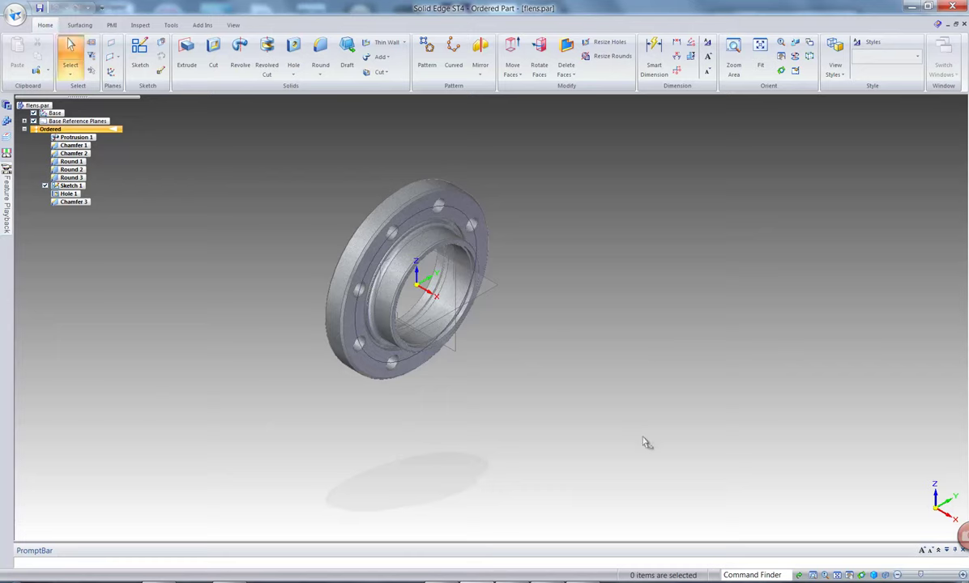